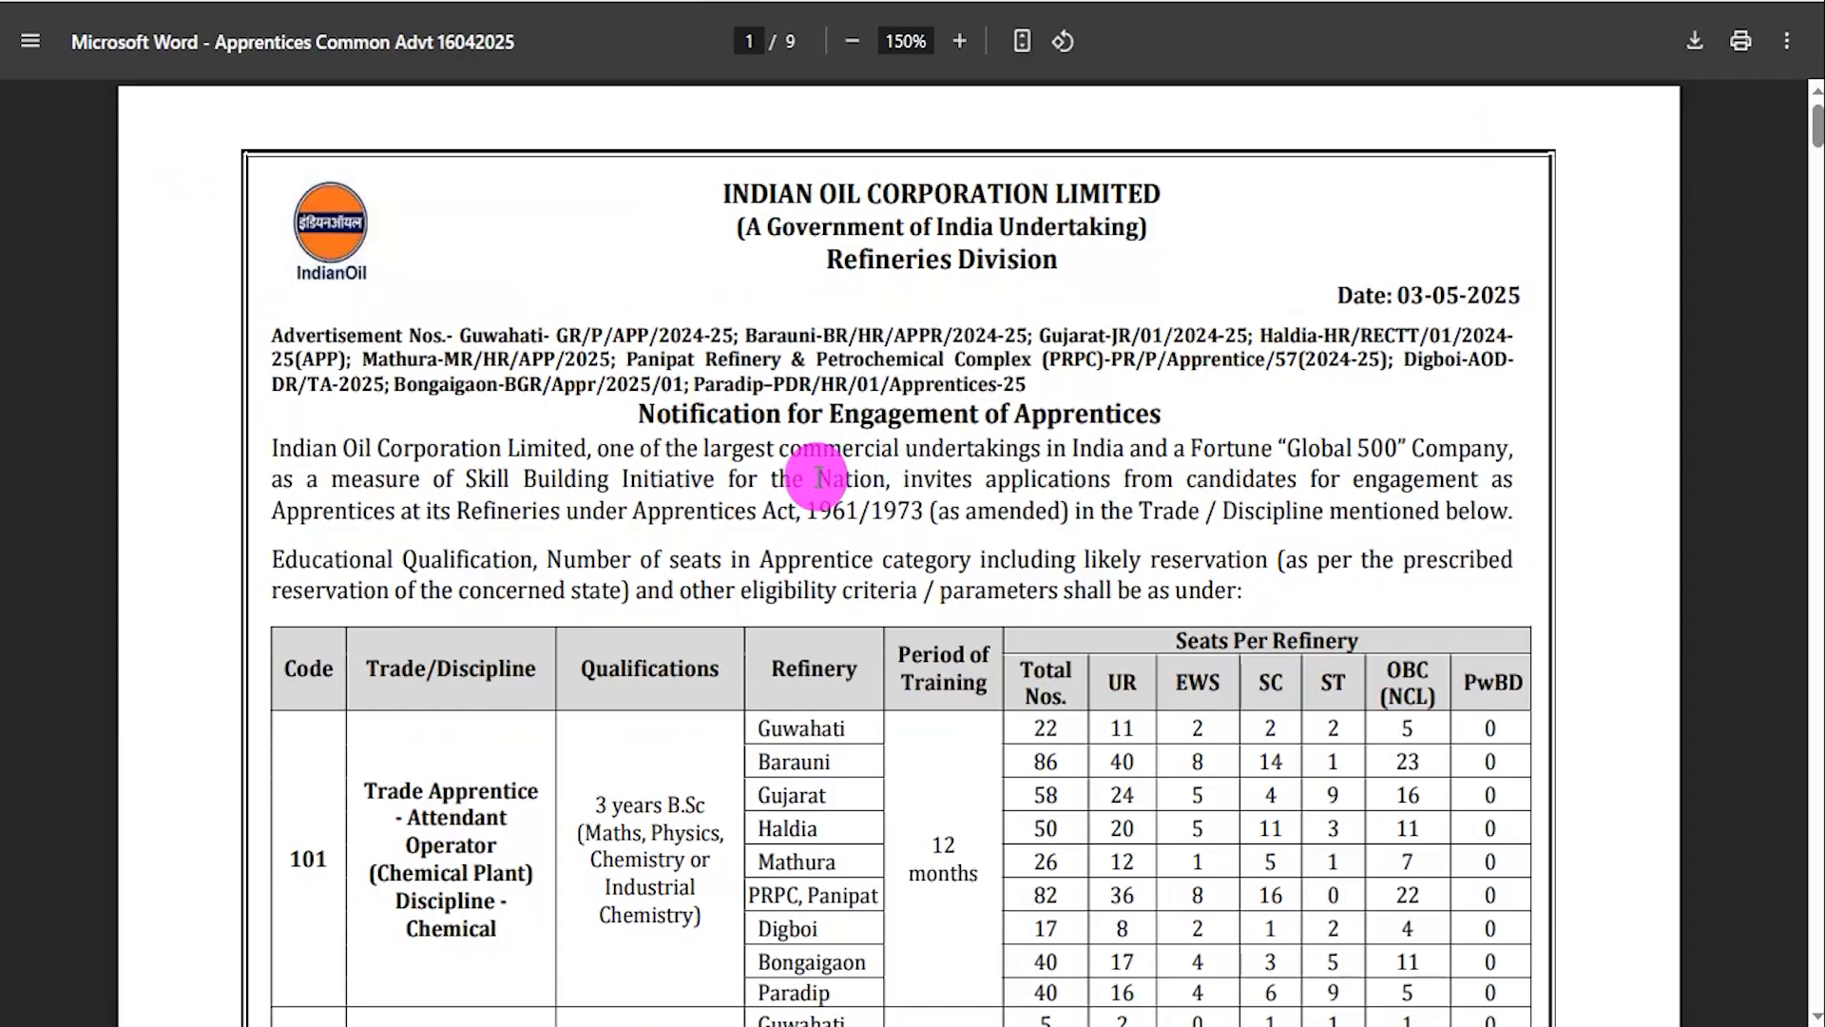
# Read through the Indian Oil apprentice notification PDF, from the seats-per-refinery tables to the qualification criteria.
pyautogui.scroll(-15, 897, 510)
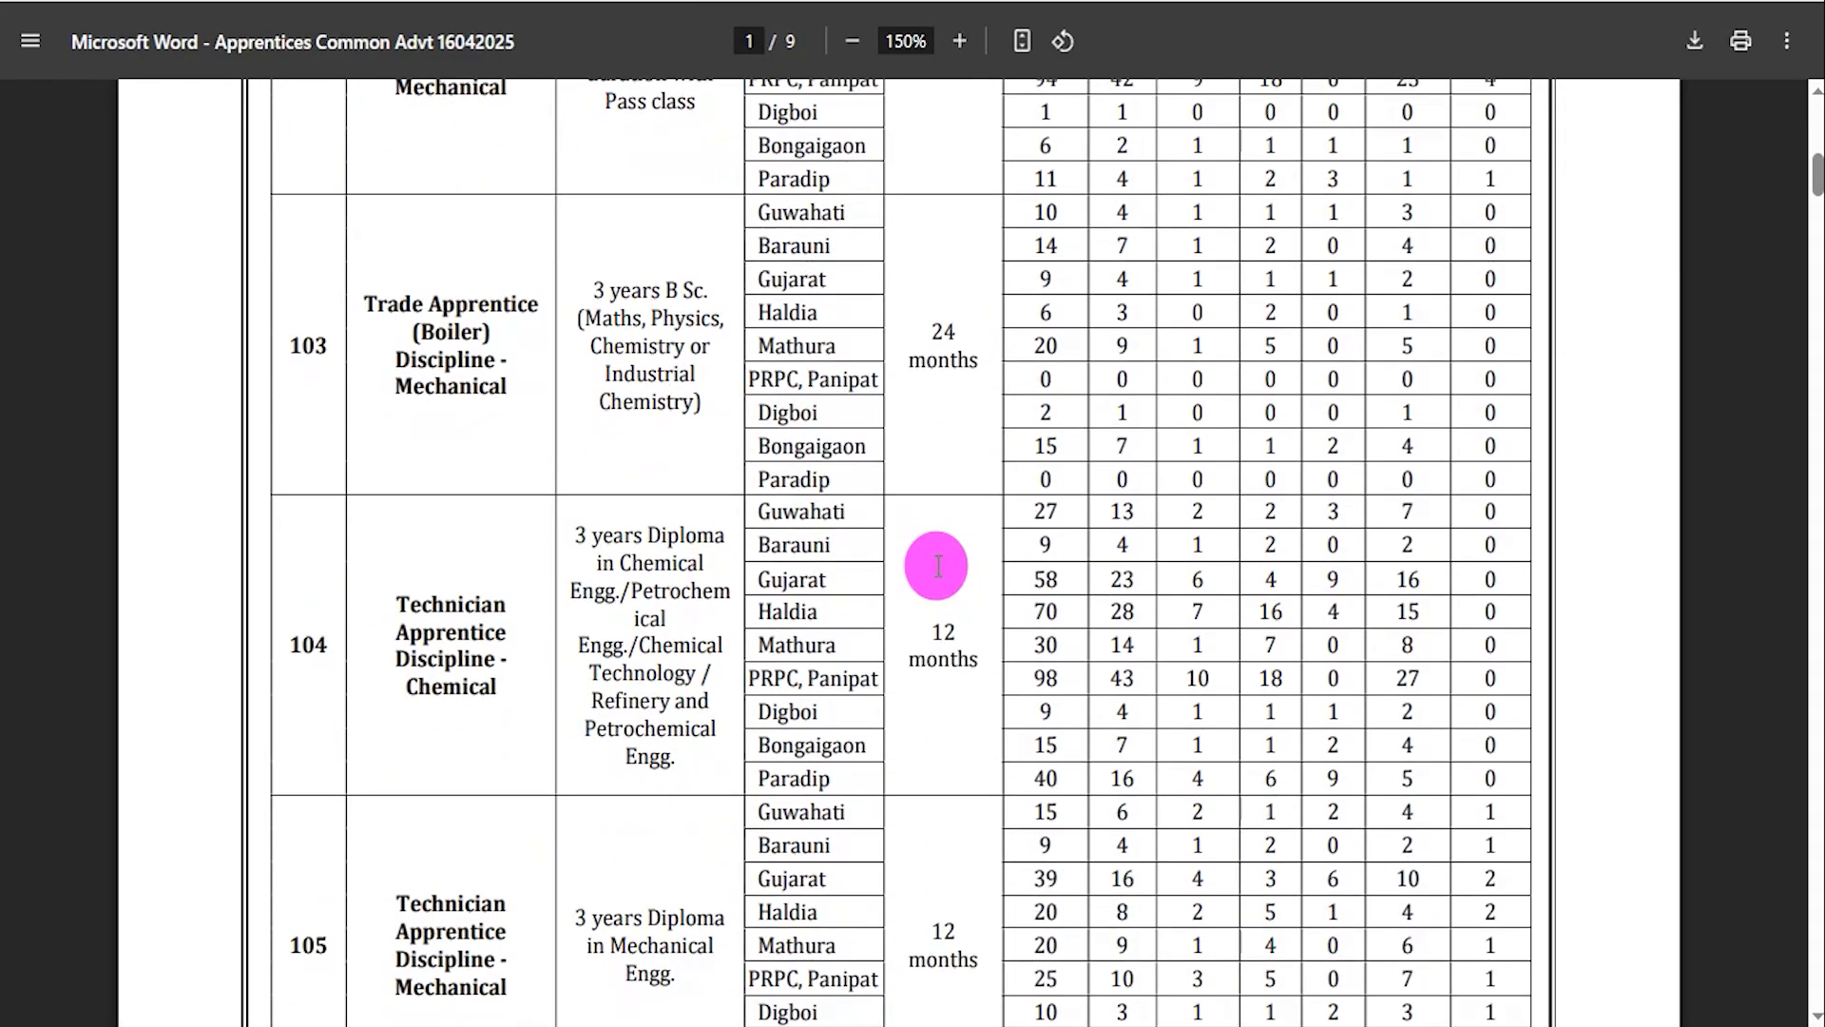
pyautogui.scroll(-14, 936, 566)
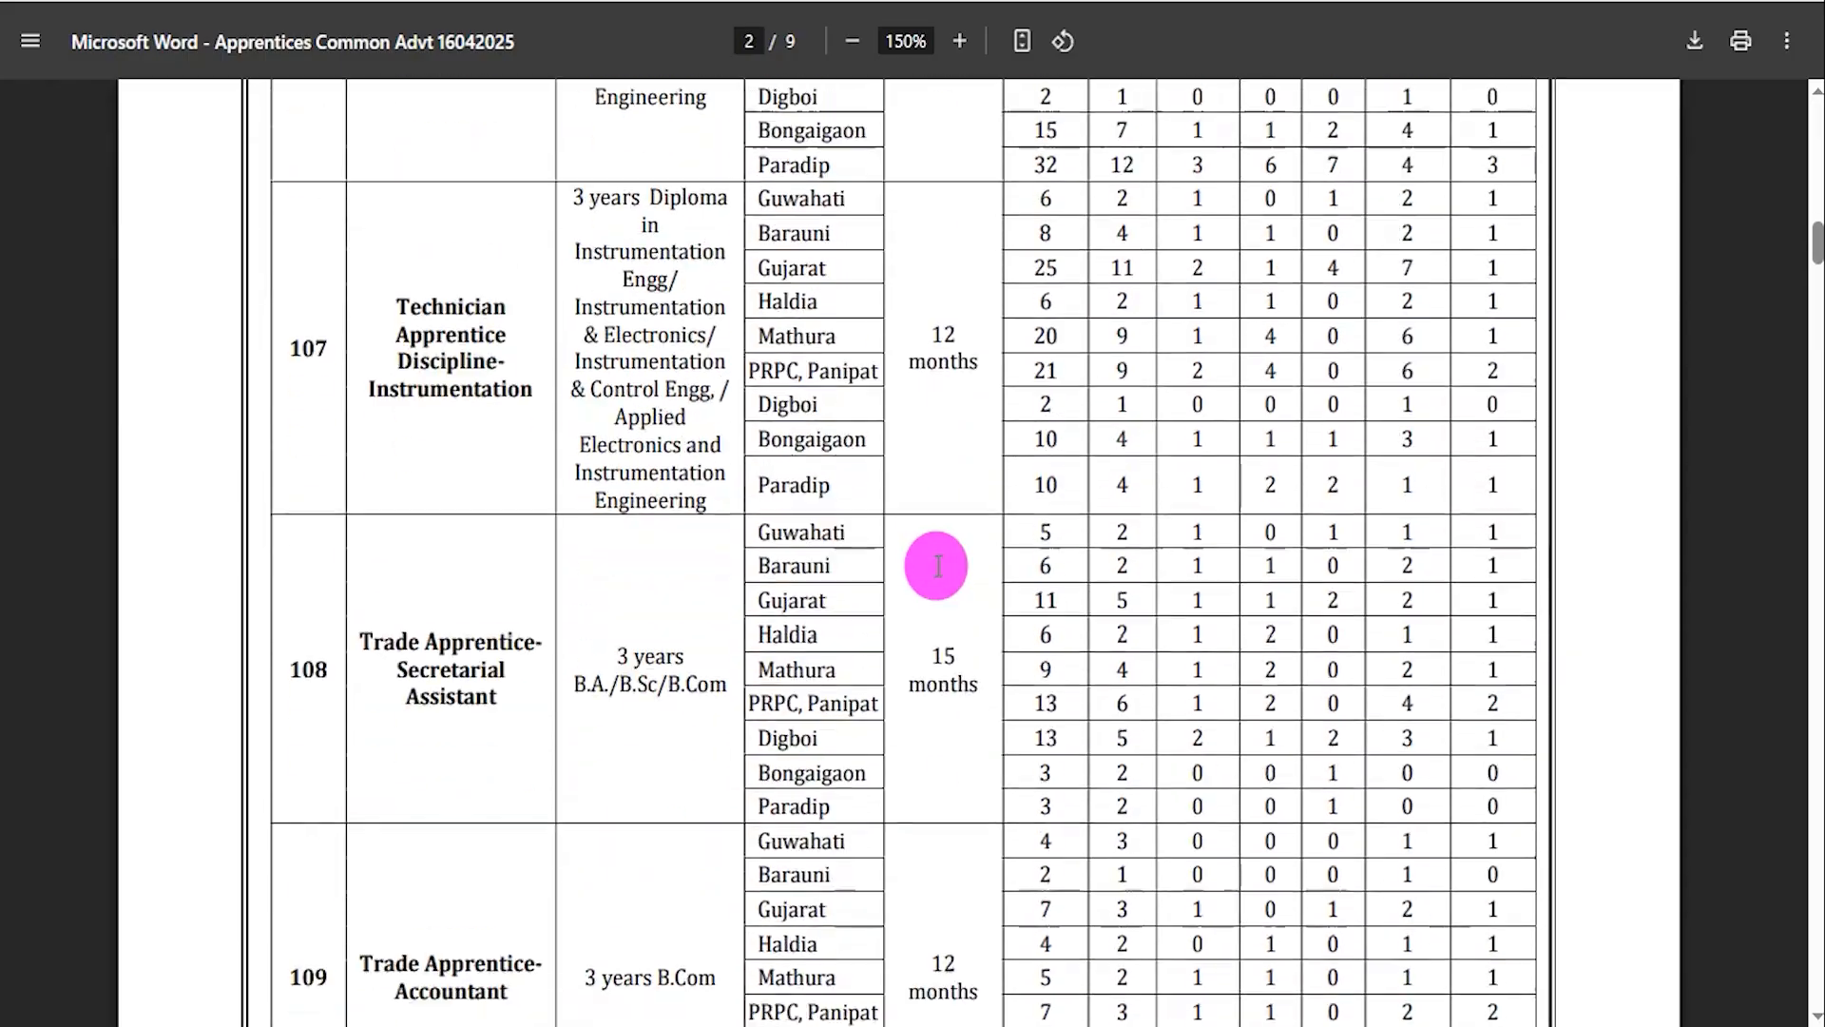
pyautogui.scroll(-15, 937, 567)
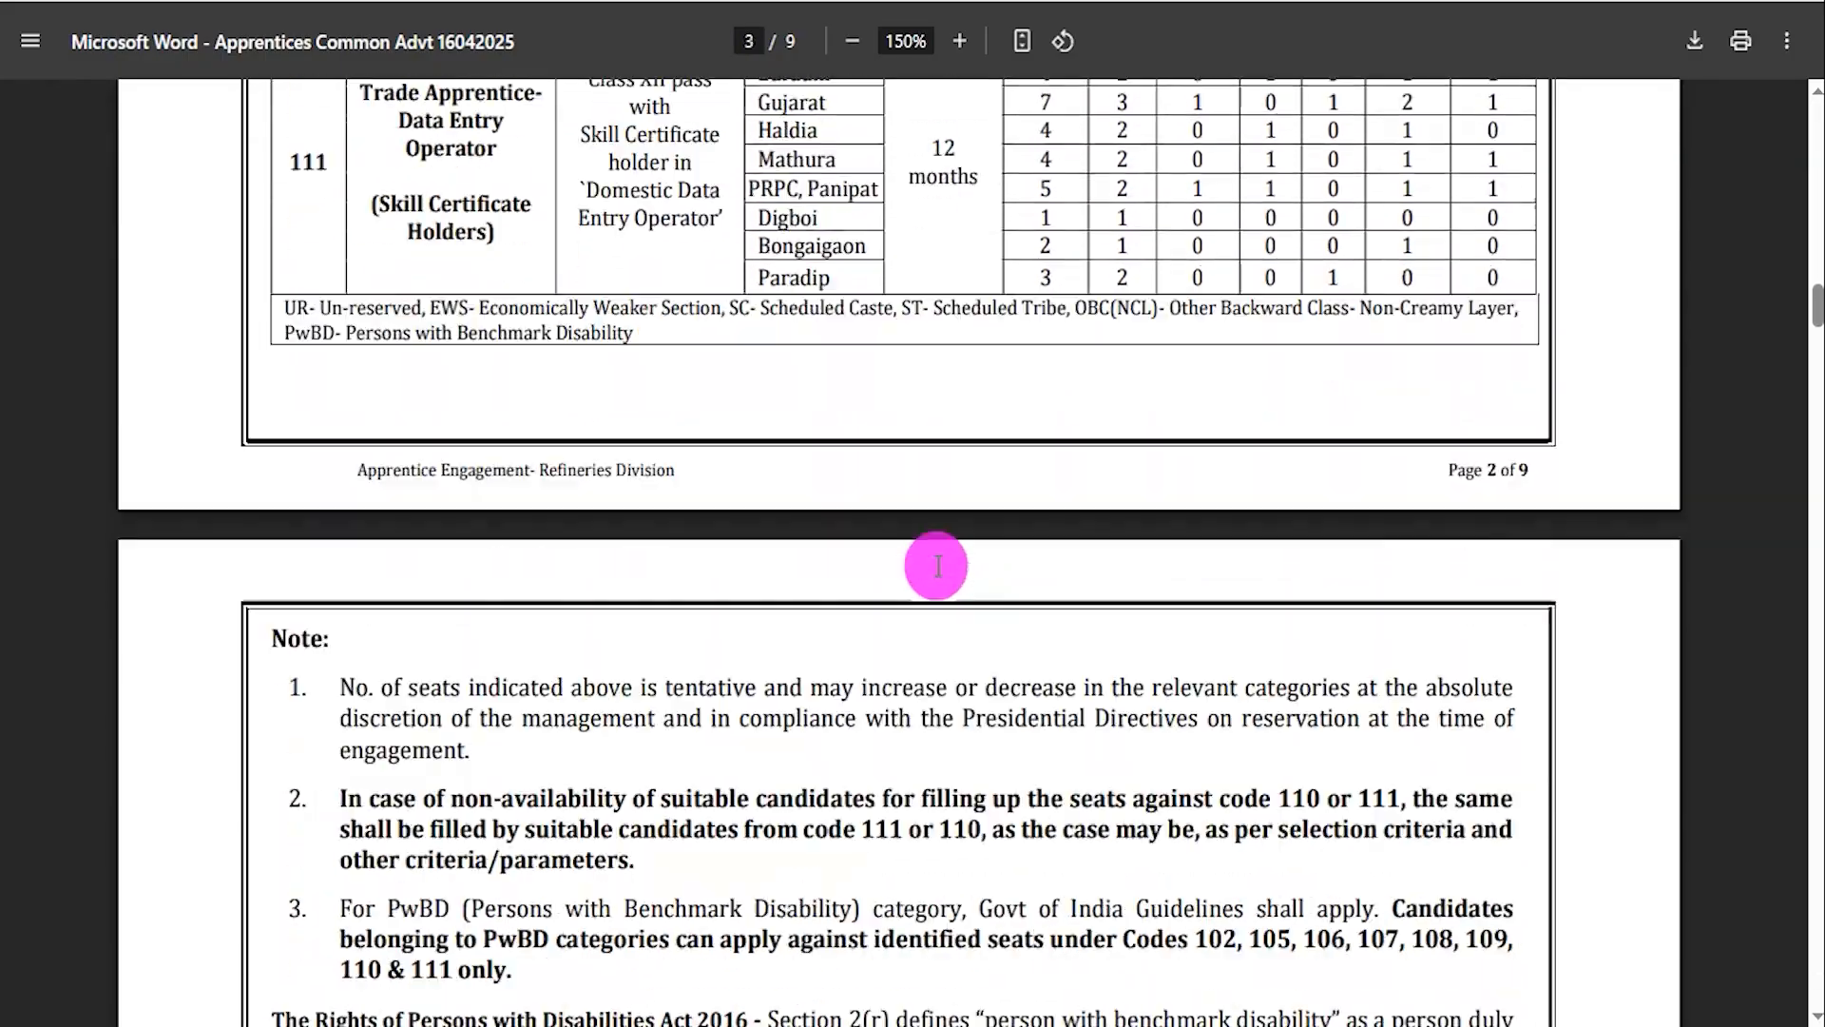
pyautogui.scroll(-14, 936, 566)
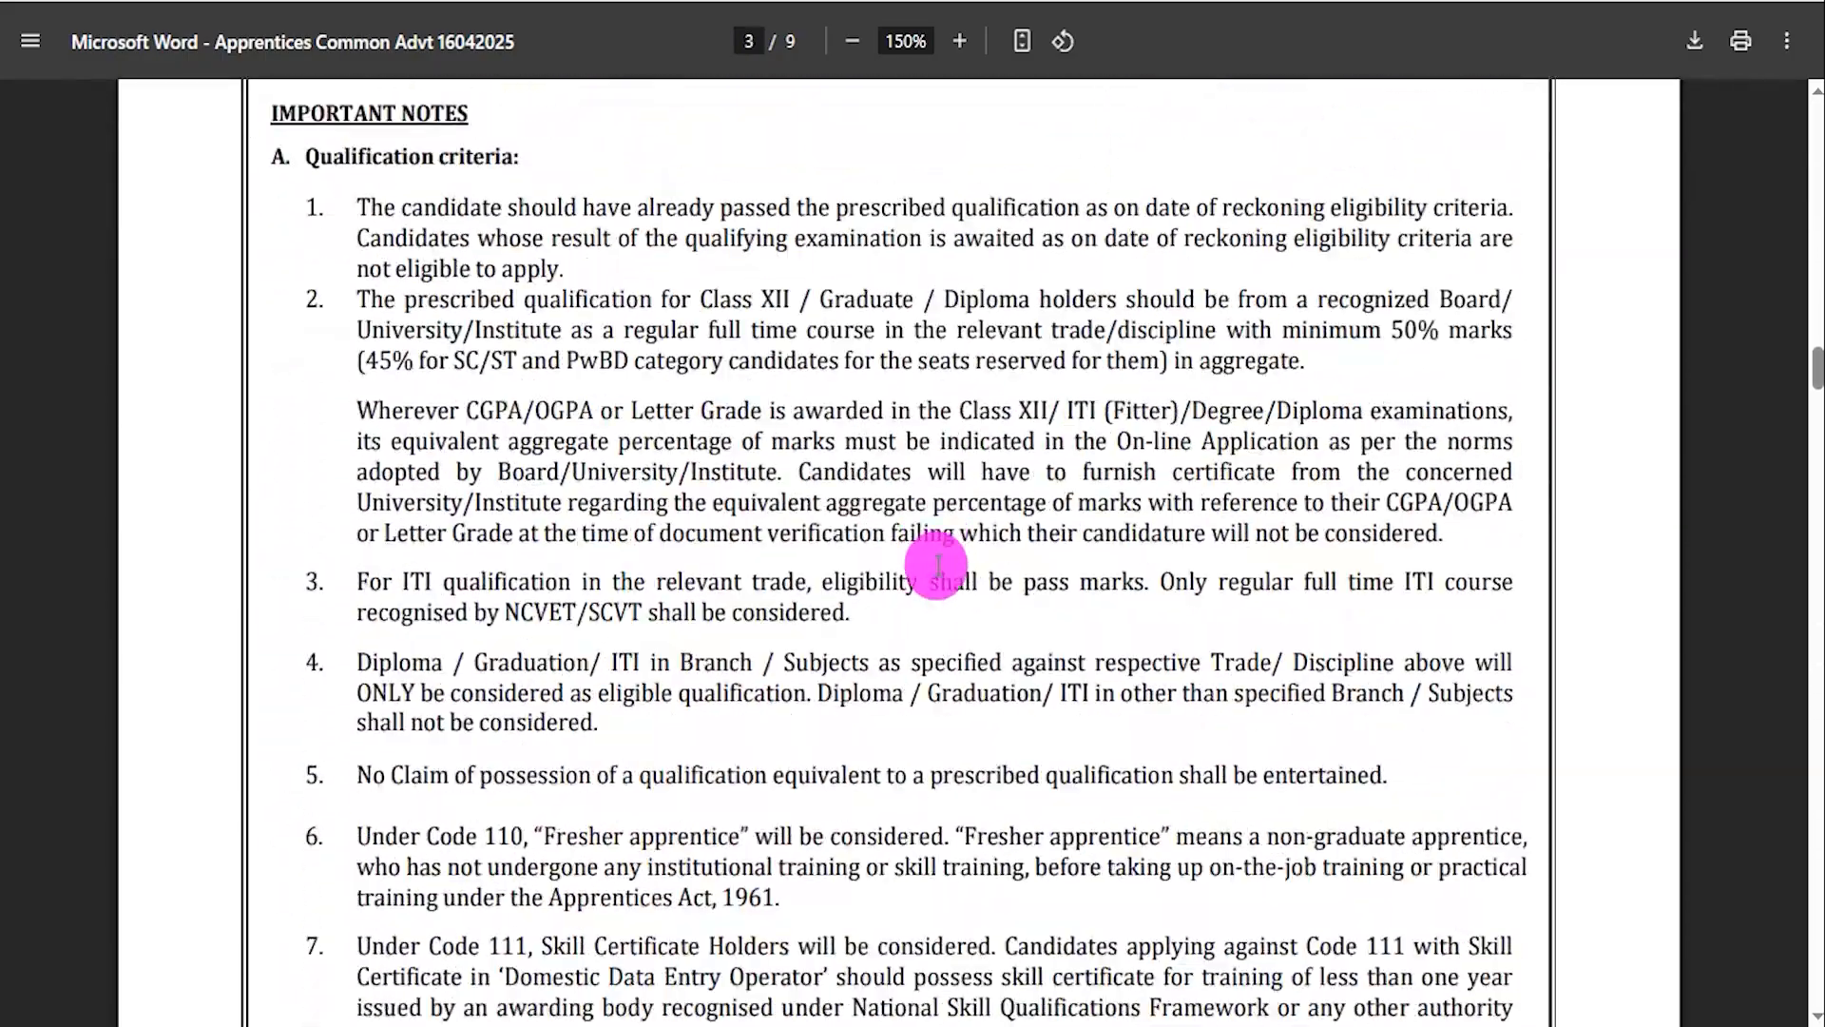
pyautogui.scroll(-7, 936, 567)
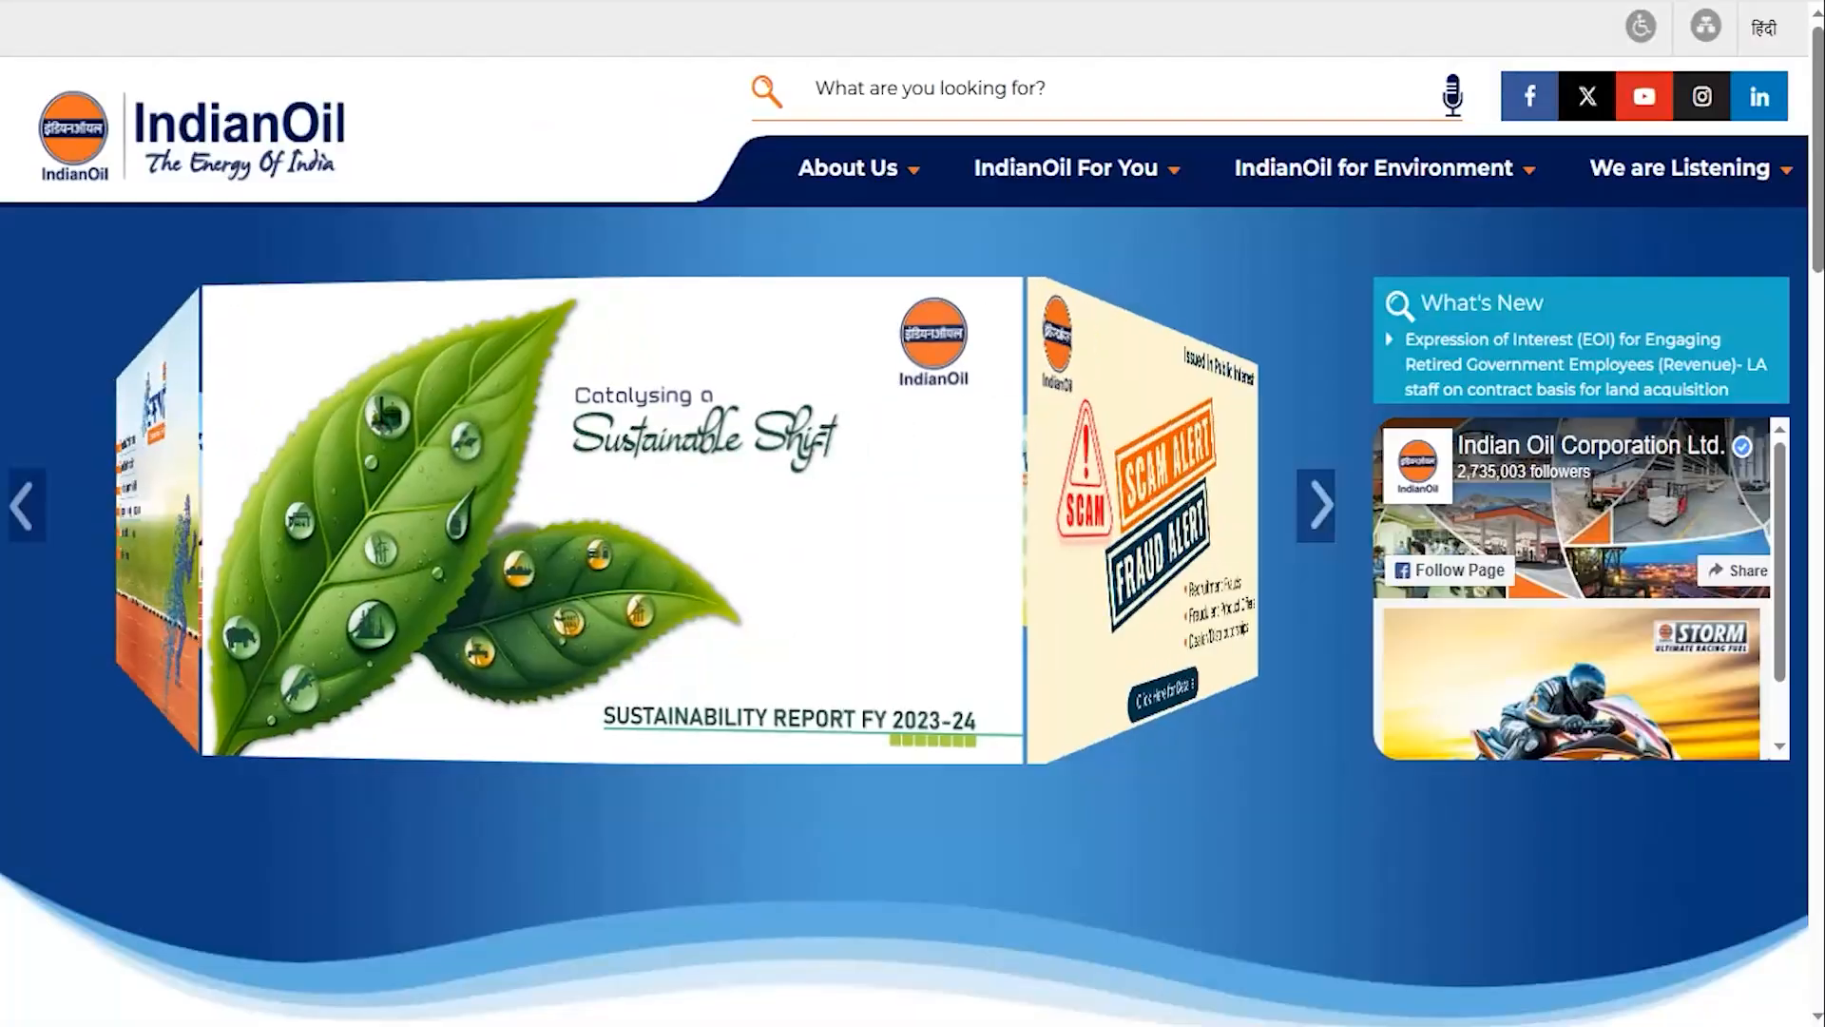
# Browse the rotating banners on the IndianOil website's homepage.
pyautogui.click(1320, 505)
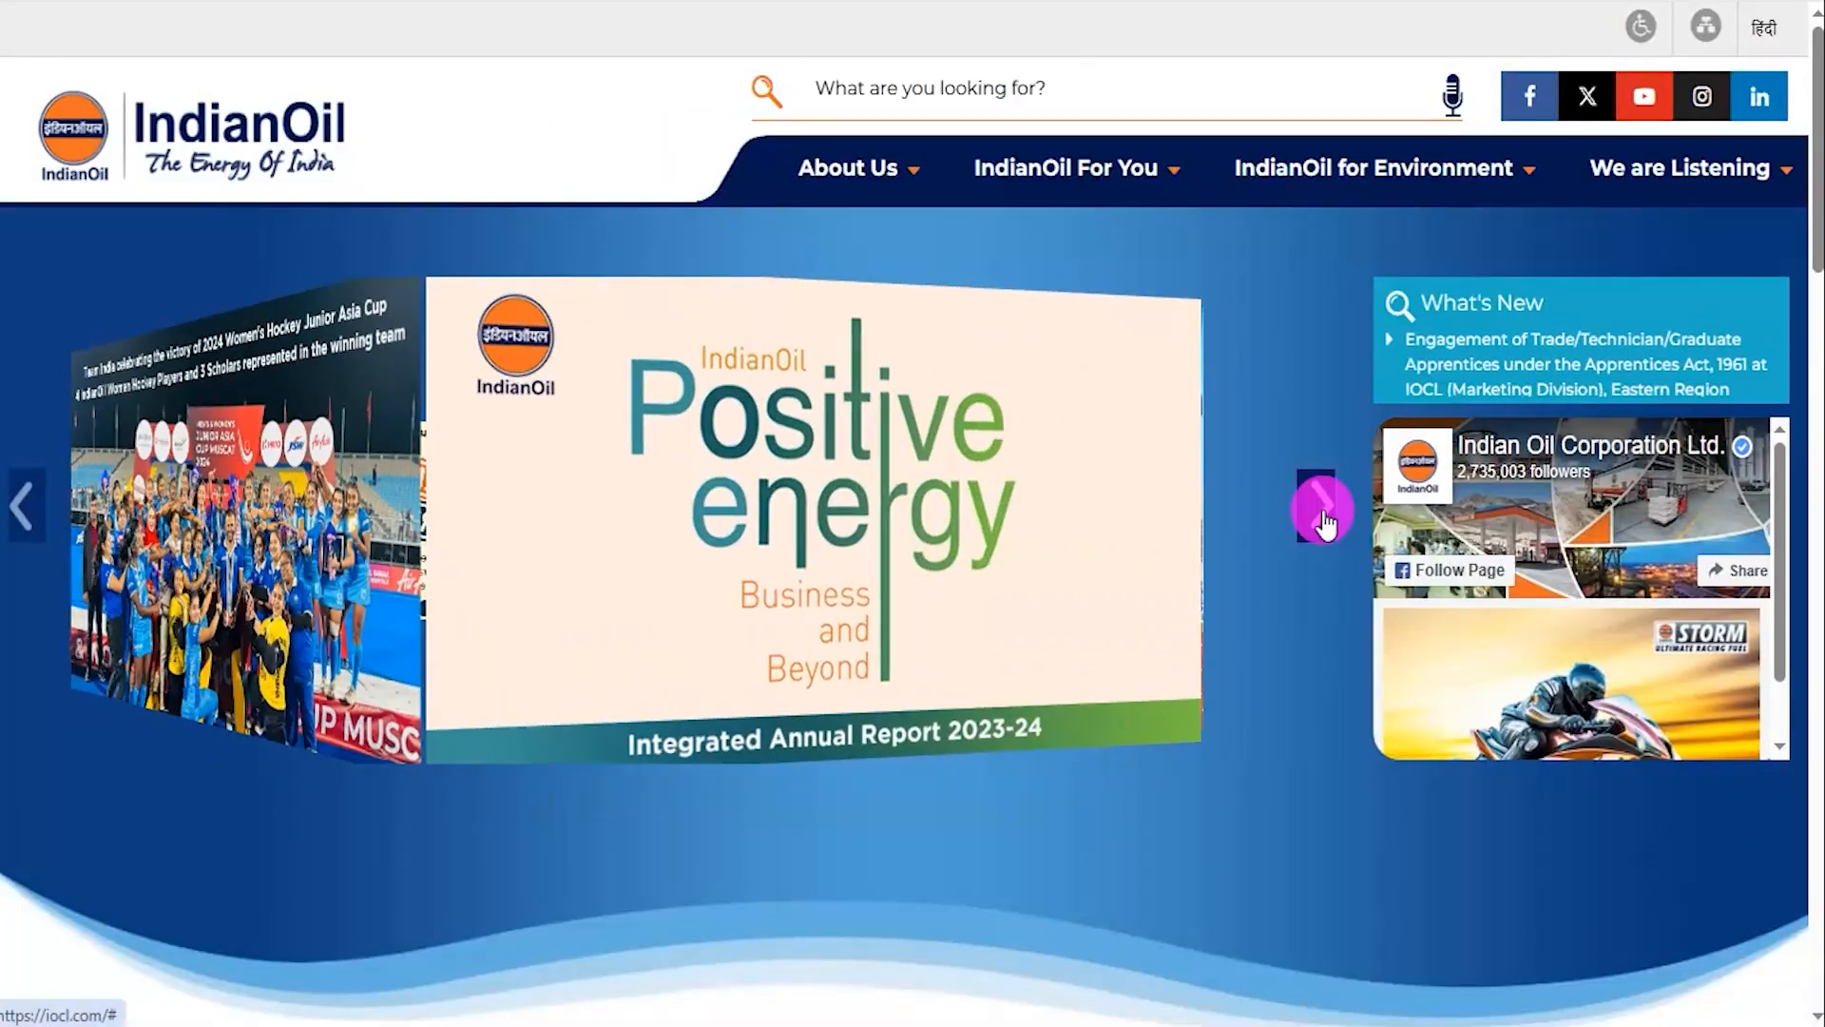
pyautogui.click(1321, 513)
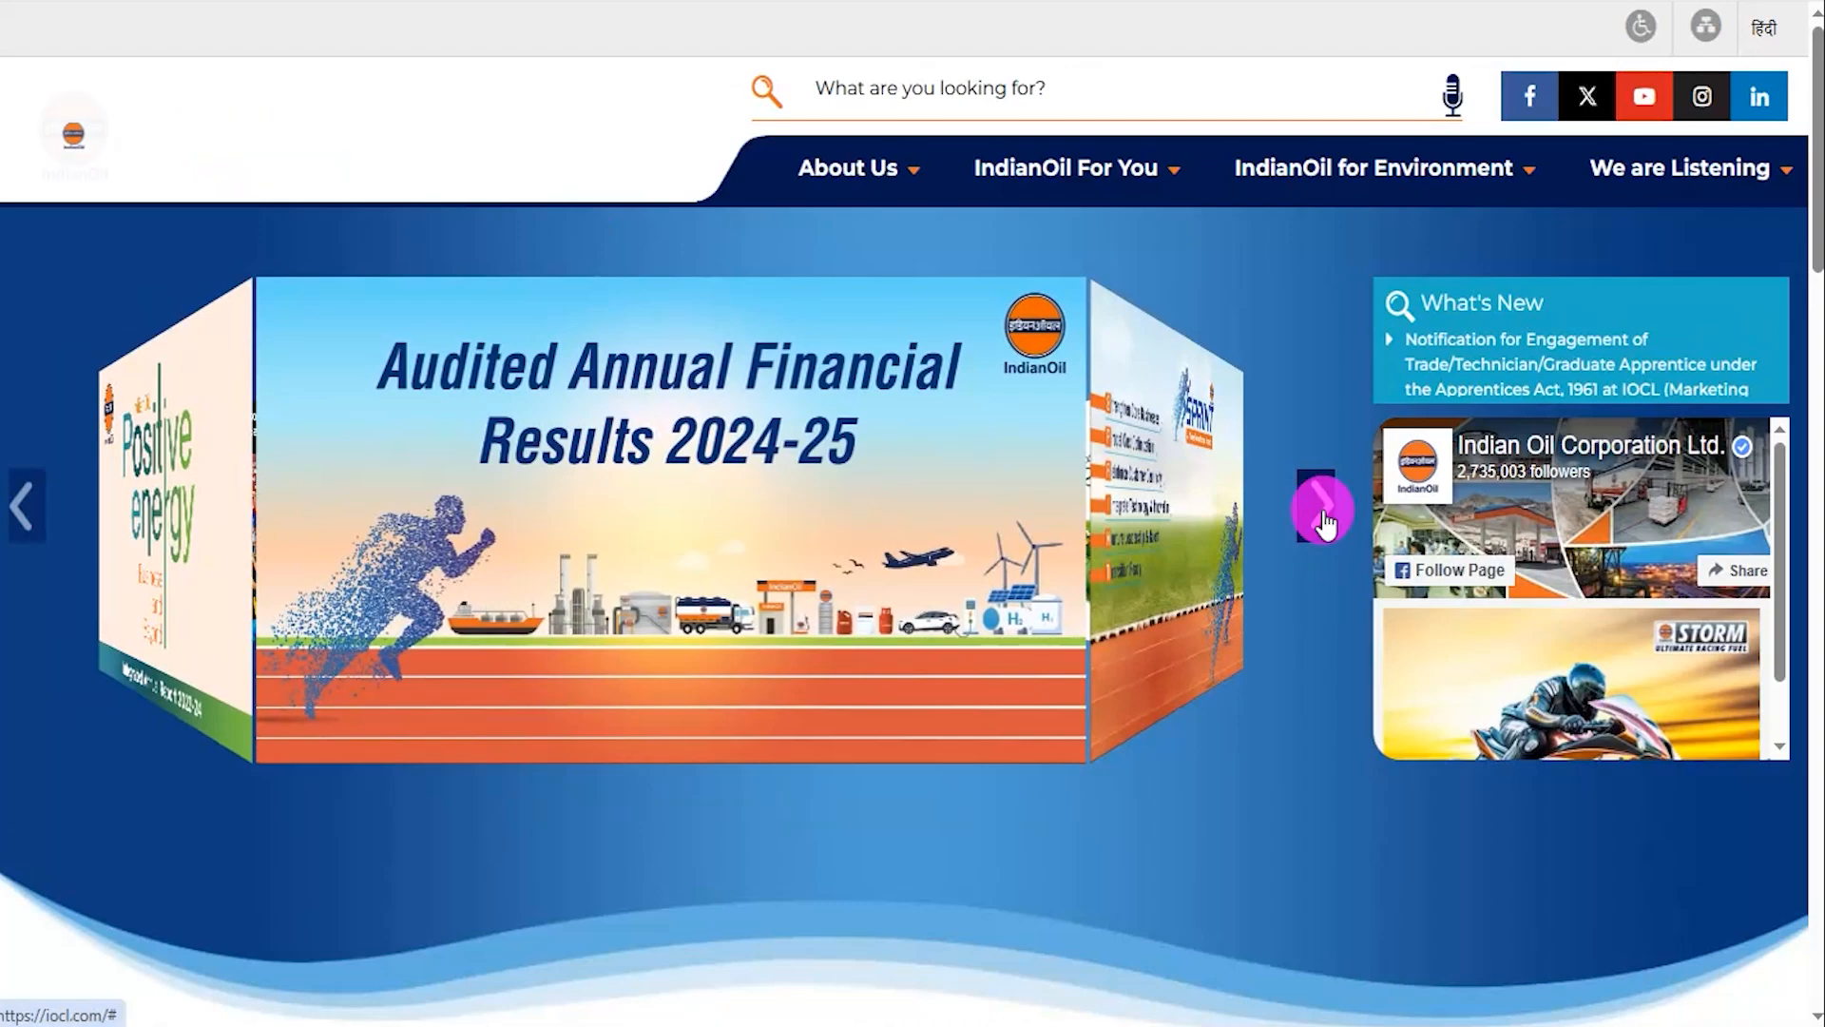
pyautogui.click(1322, 514)
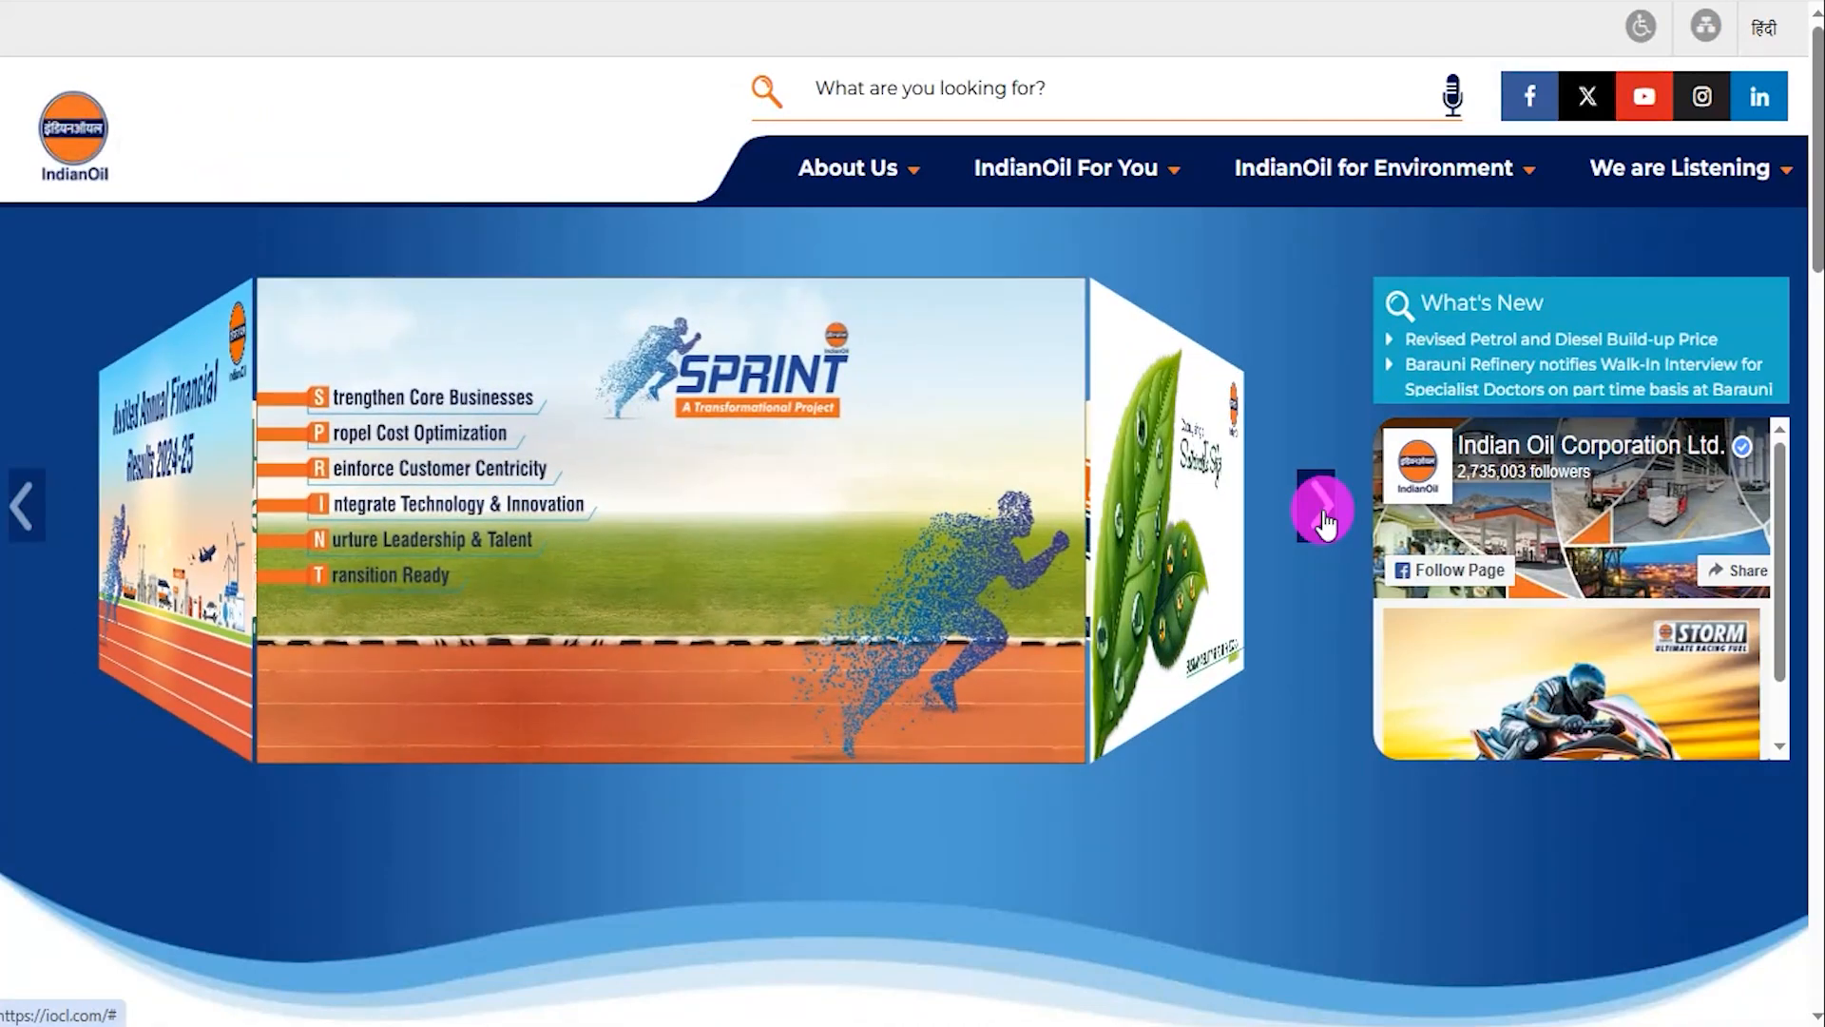
pyautogui.click(1322, 514)
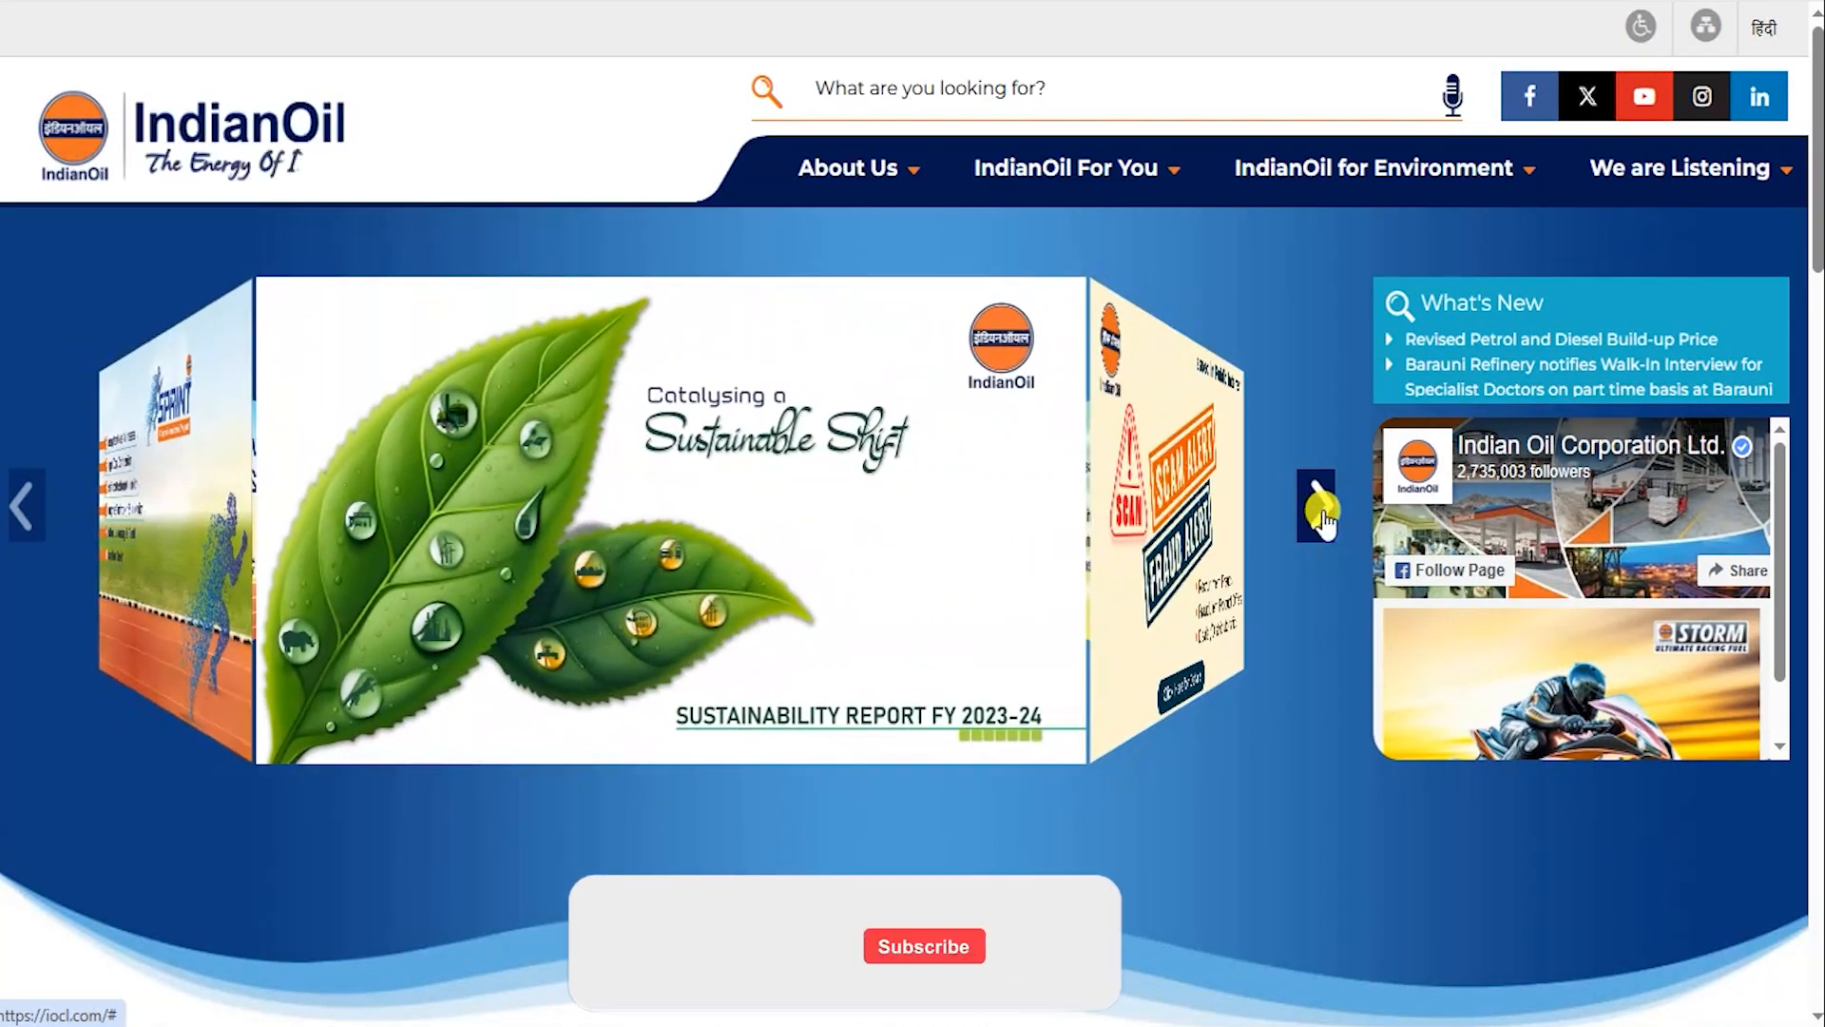
pyautogui.click(1323, 513)
pyautogui.click(1323, 515)
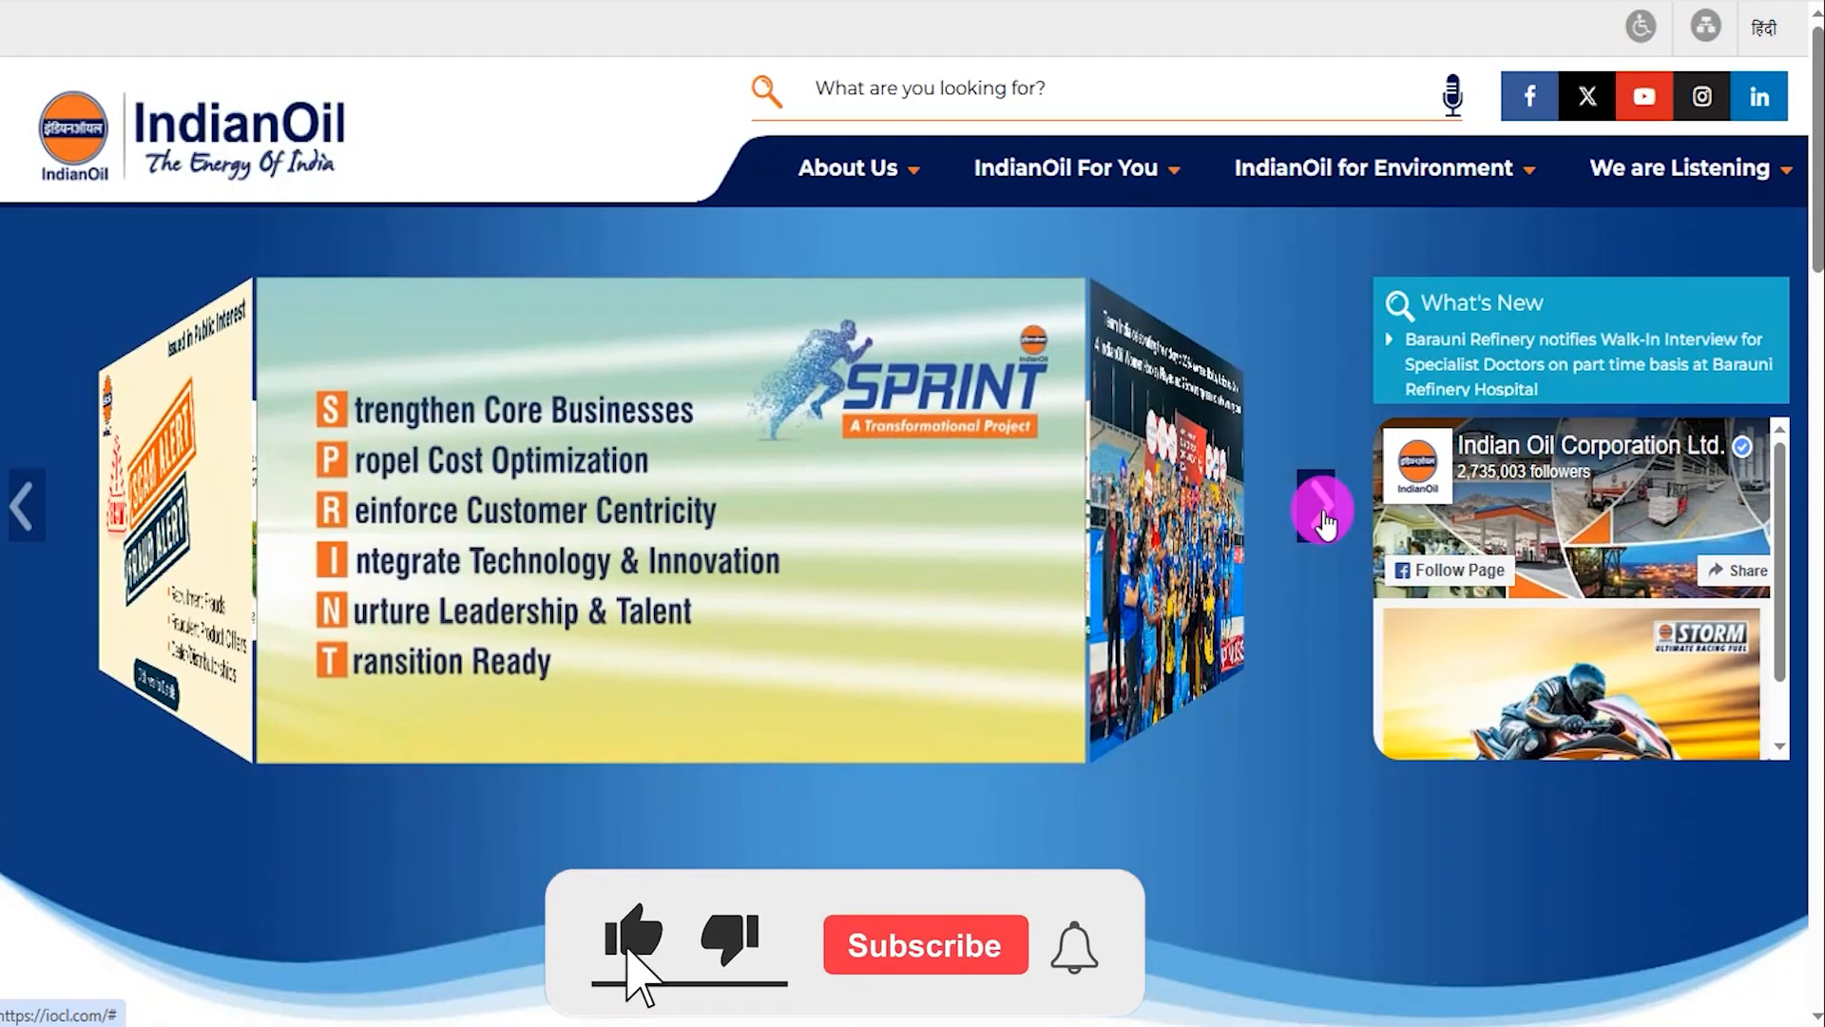
pyautogui.click(1323, 516)
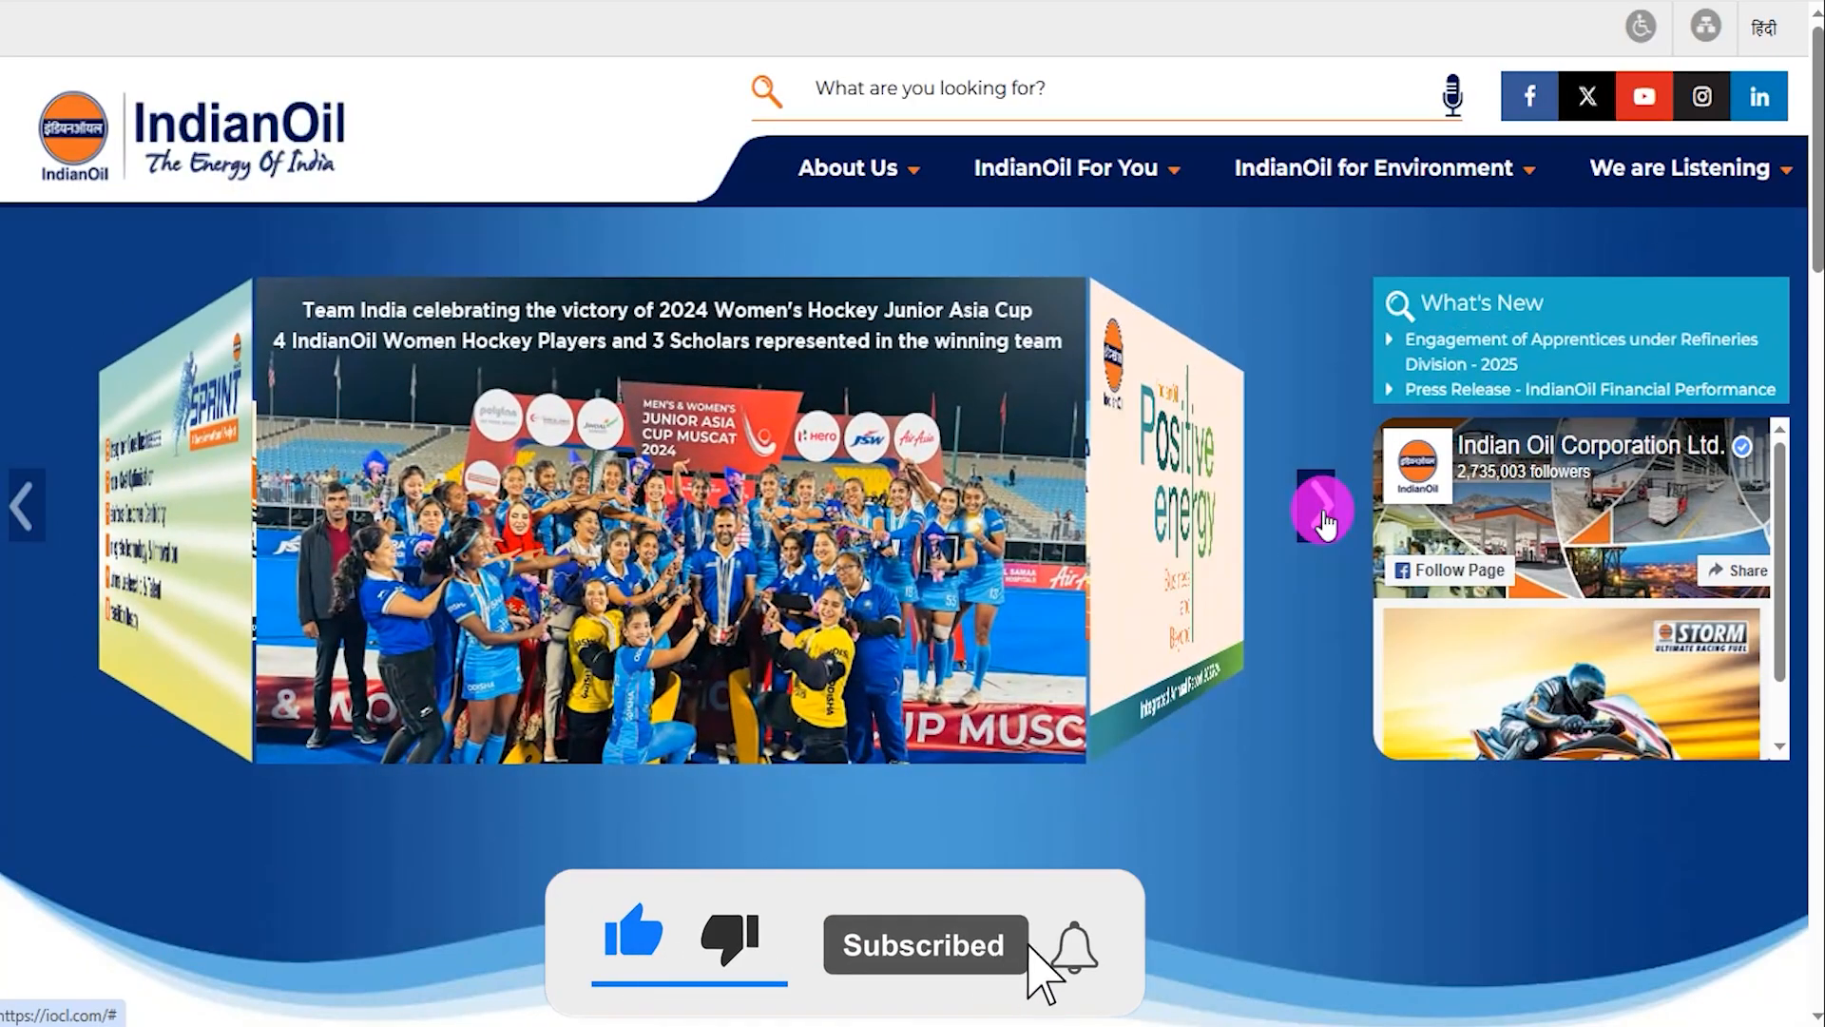
pyautogui.click(1324, 516)
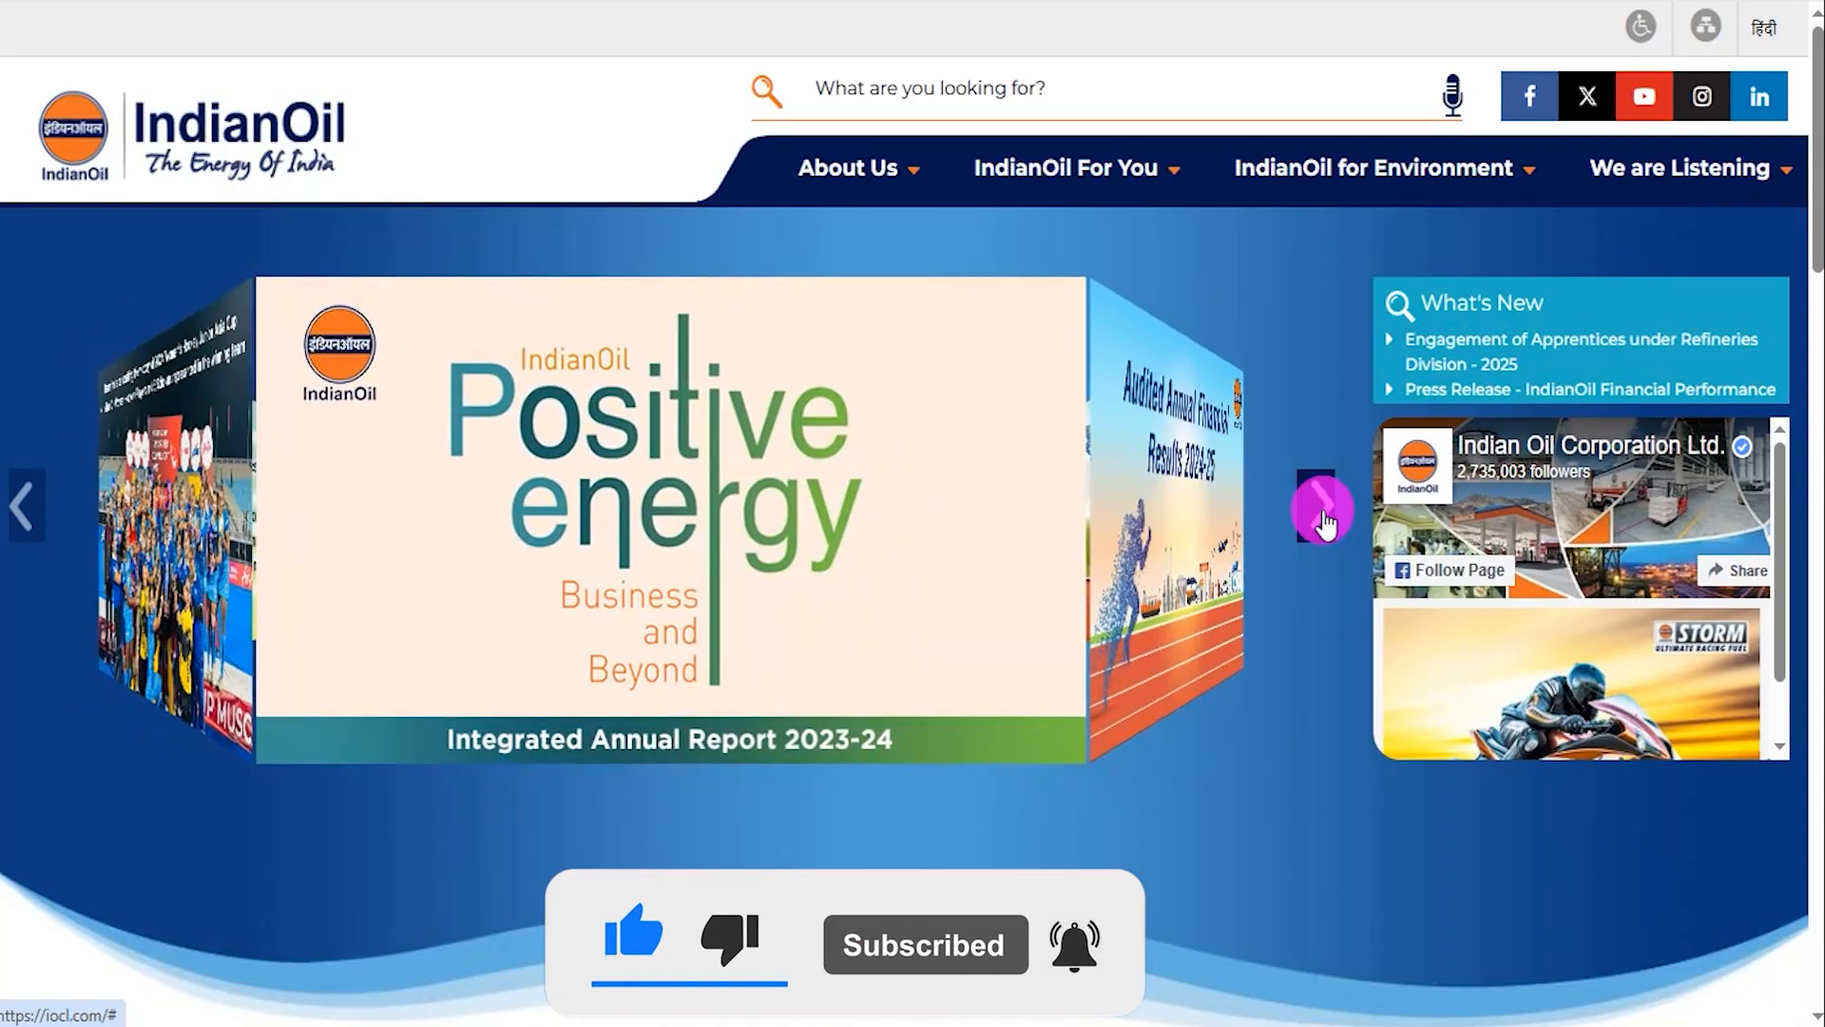
pyautogui.click(1323, 515)
# Look over the IndianOil homepage sections from Discover More down to IndianOil Overseas, and return to the banners.
pyautogui.scroll(-3, 1277, 659)
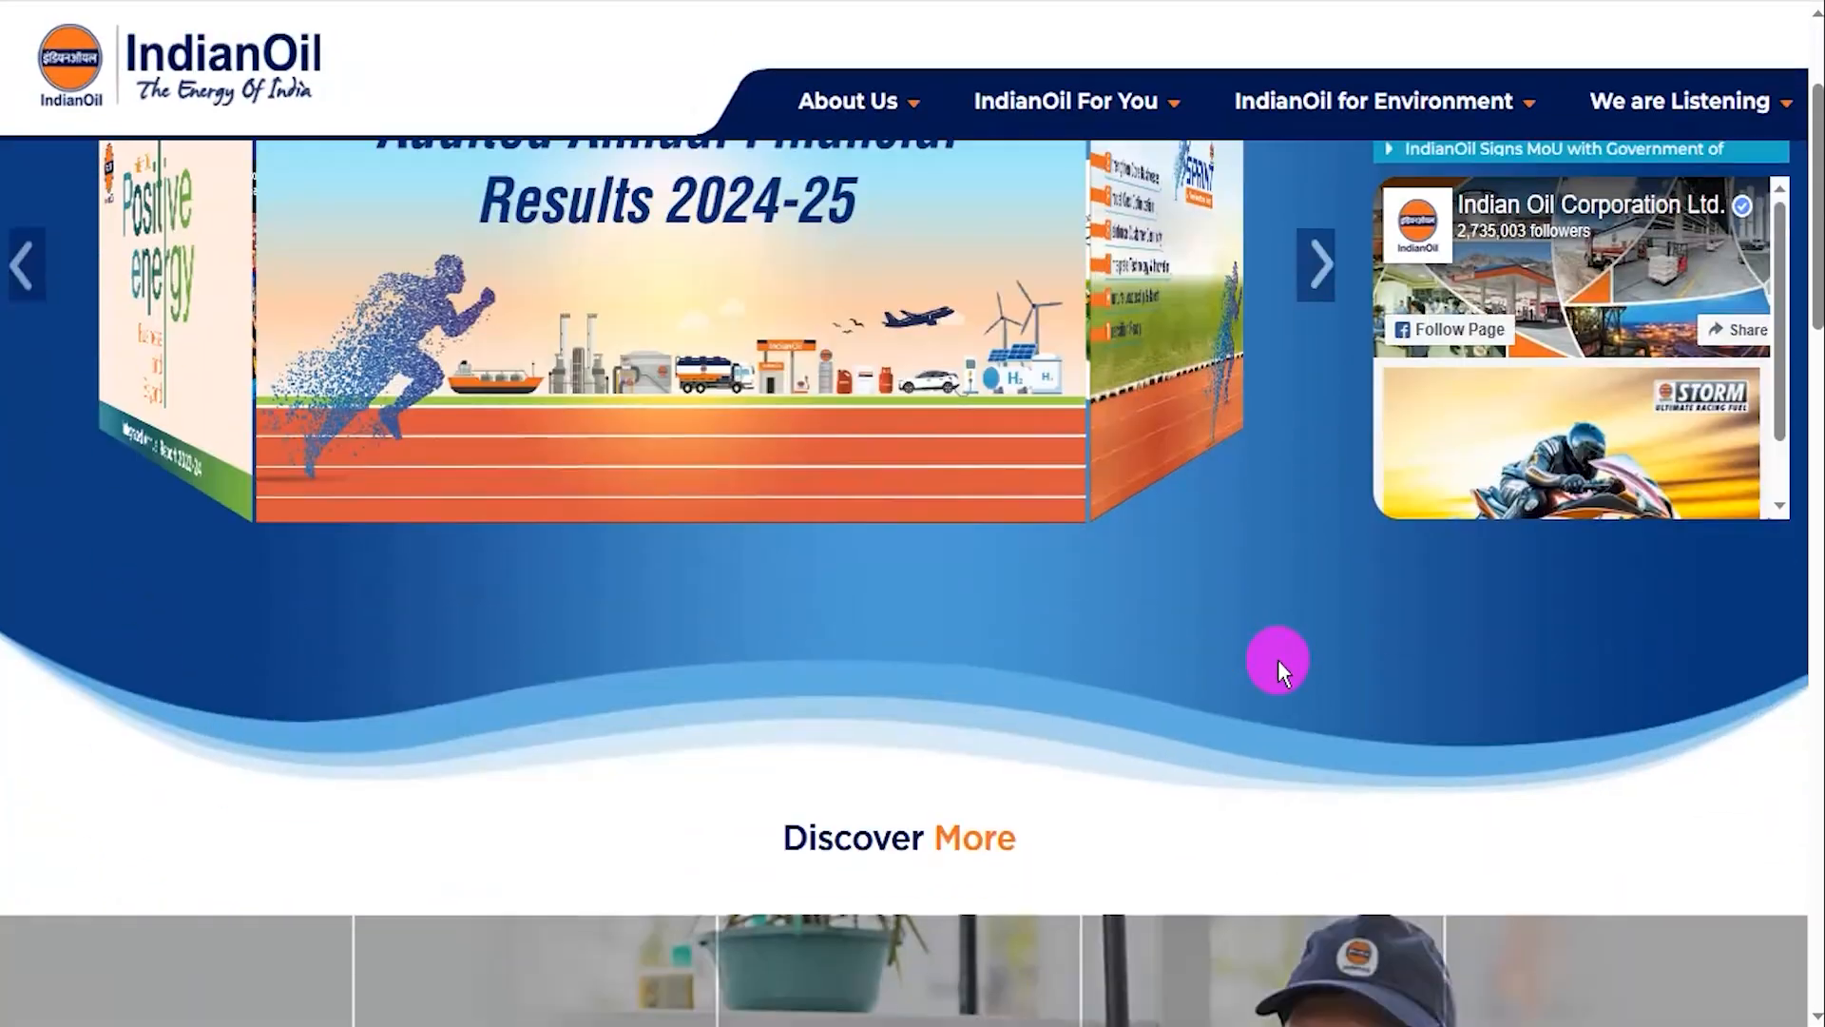
pyautogui.scroll(-10, 1277, 660)
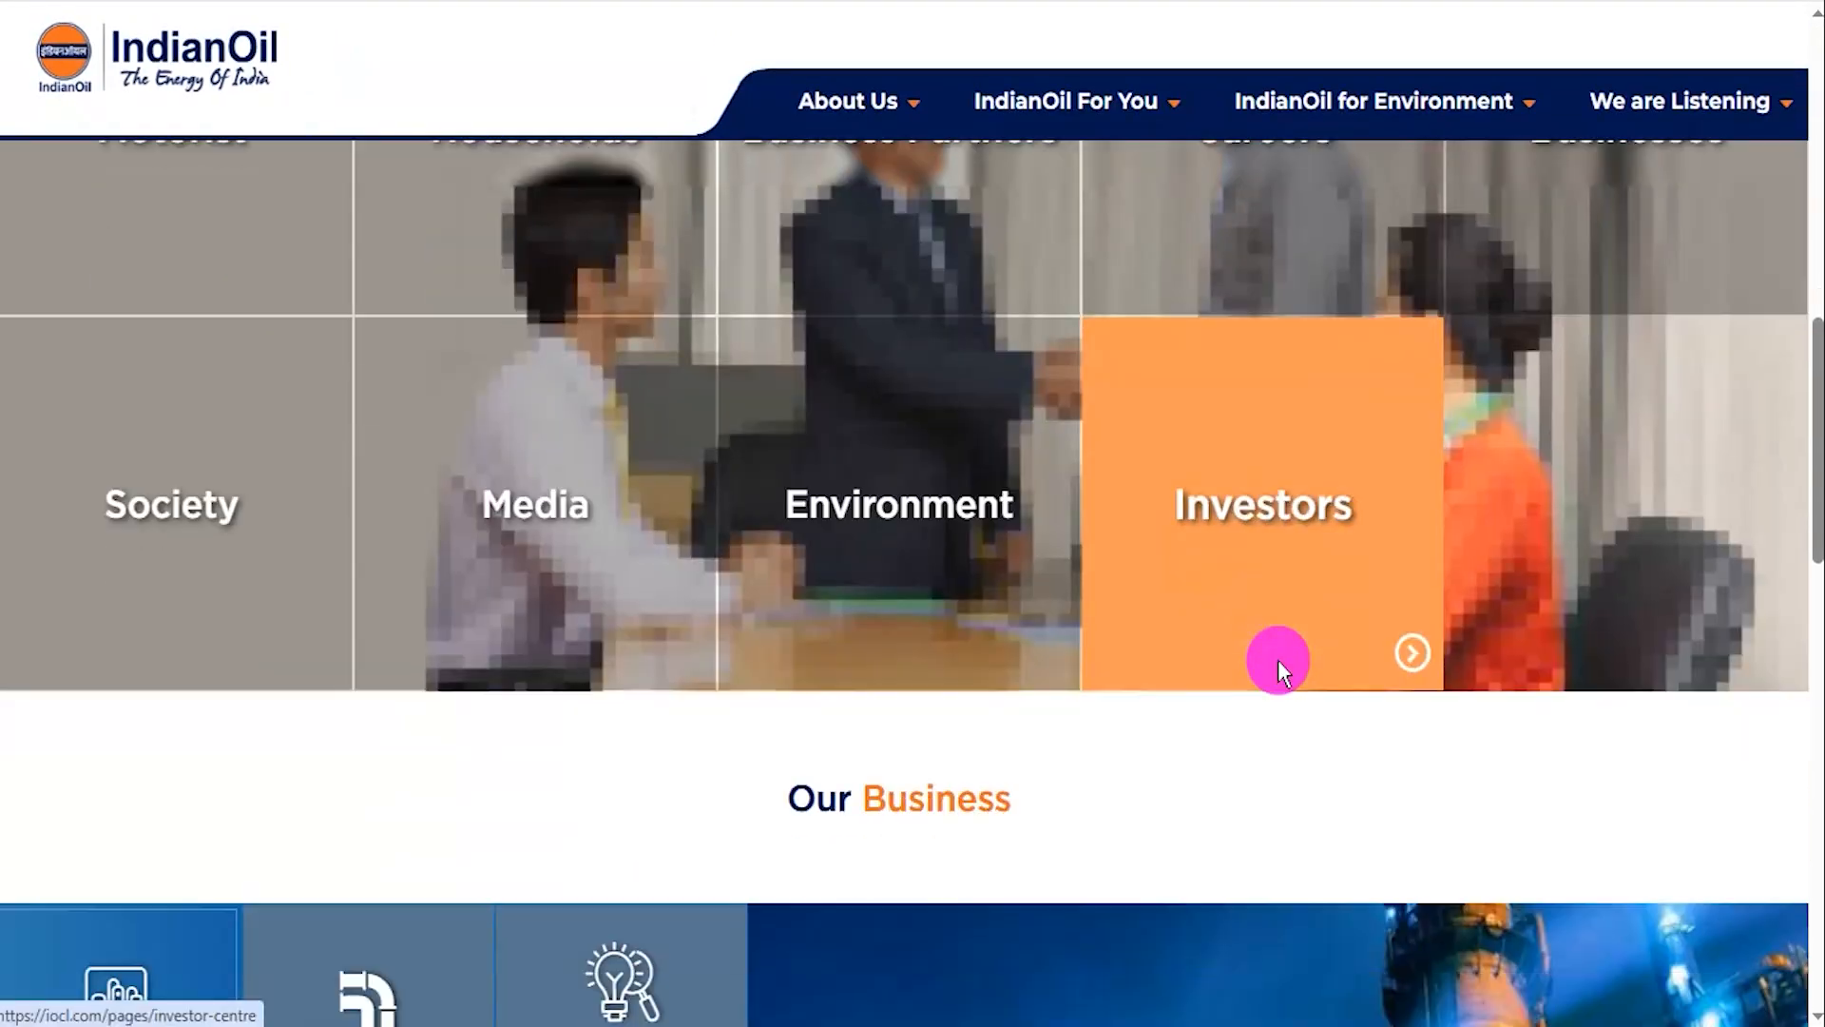
pyautogui.scroll(-8, 1278, 659)
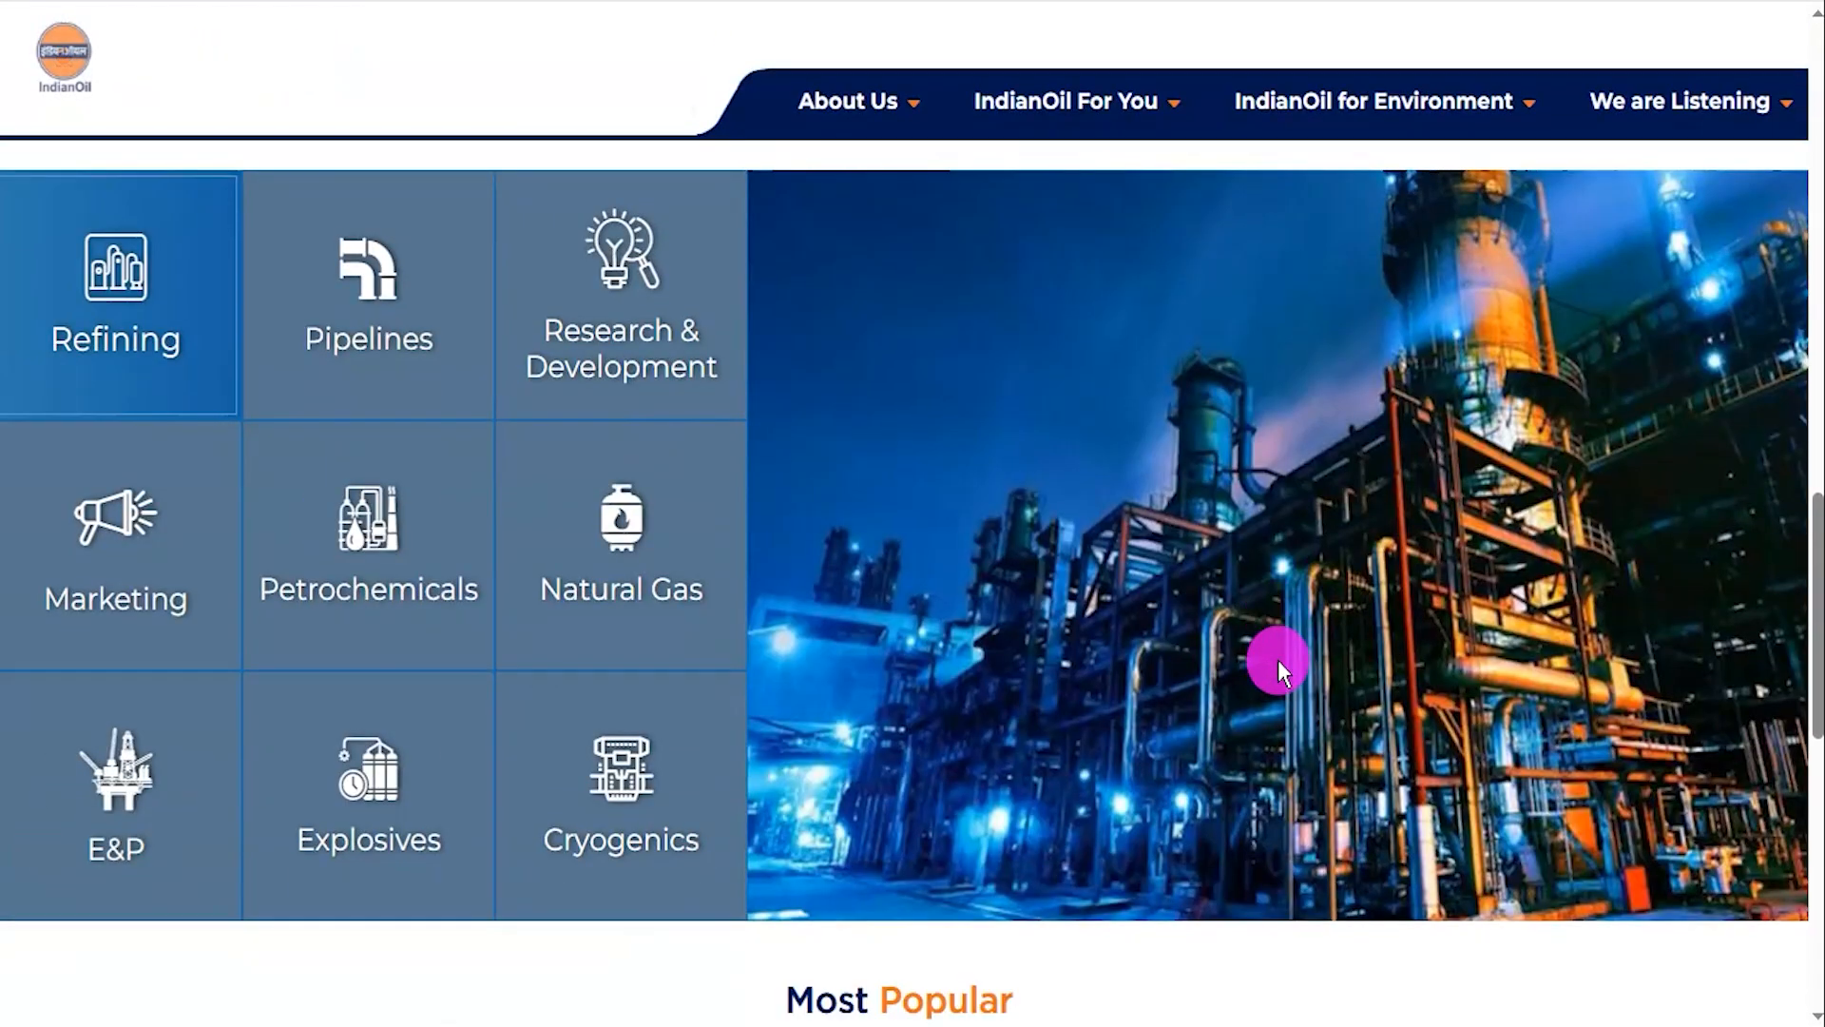
pyautogui.scroll(-5, 1277, 659)
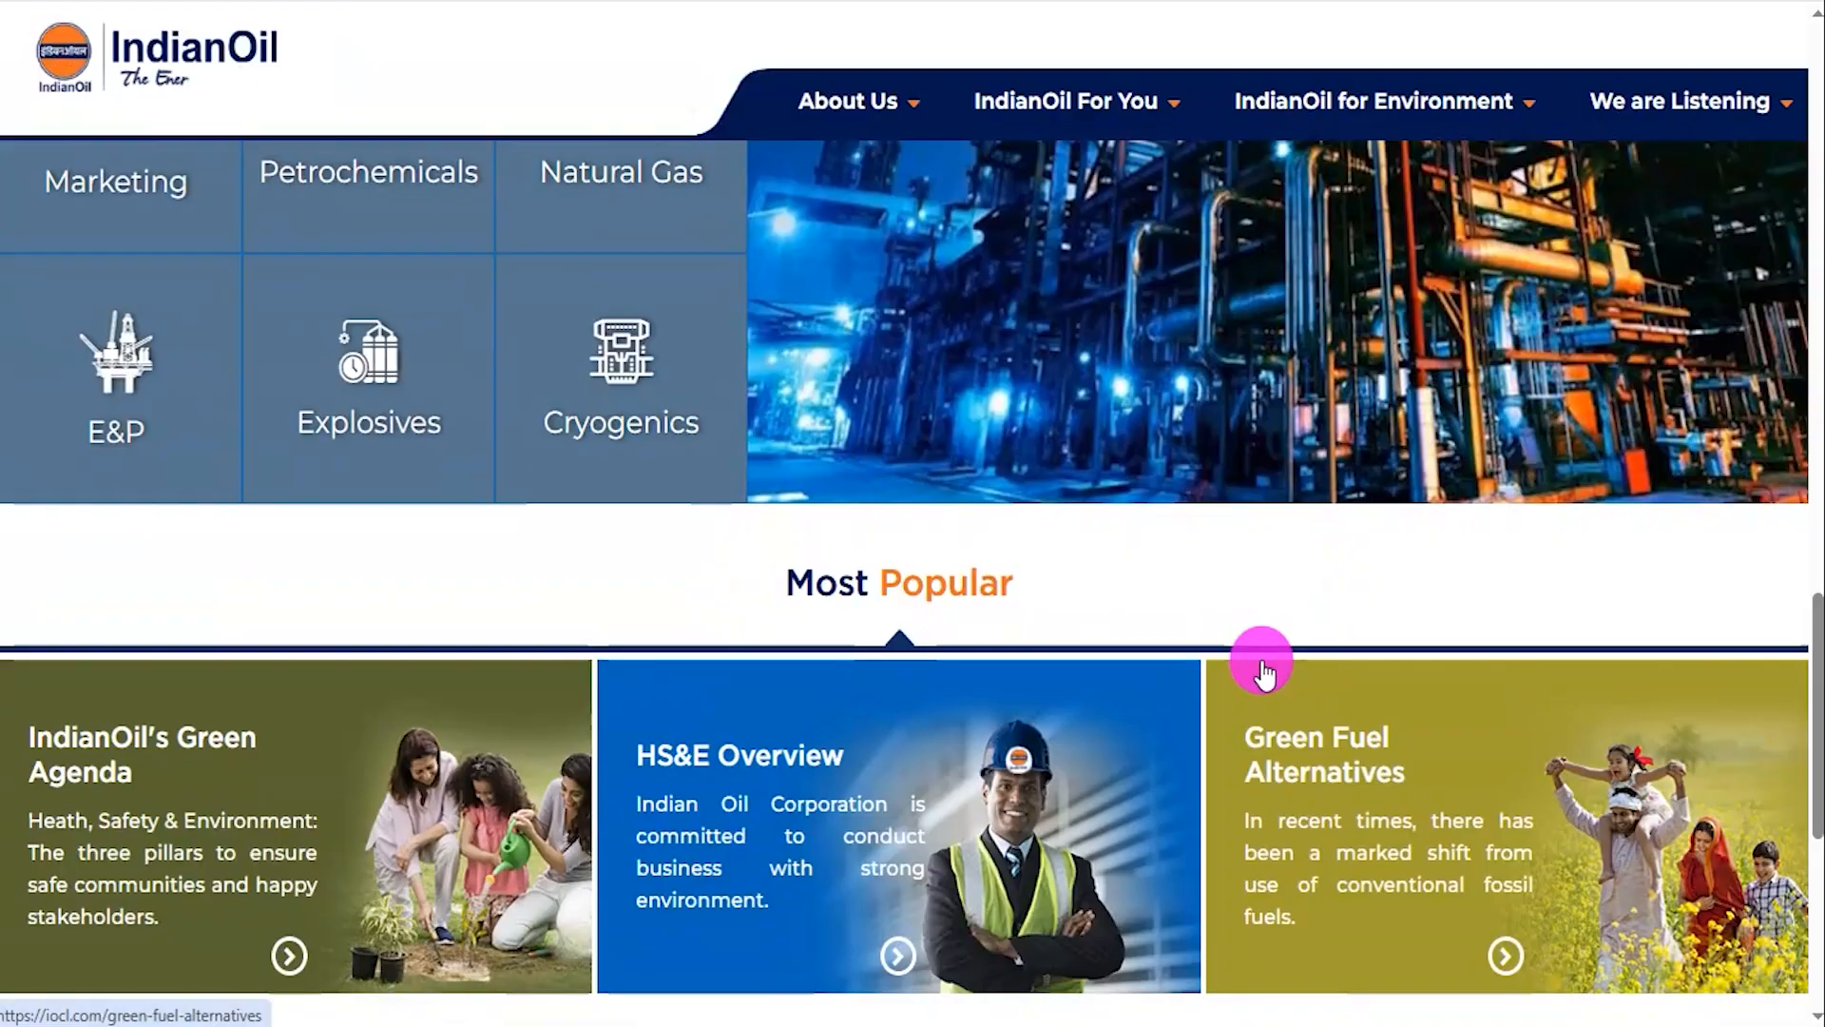
pyautogui.scroll(-3, 1201, 652)
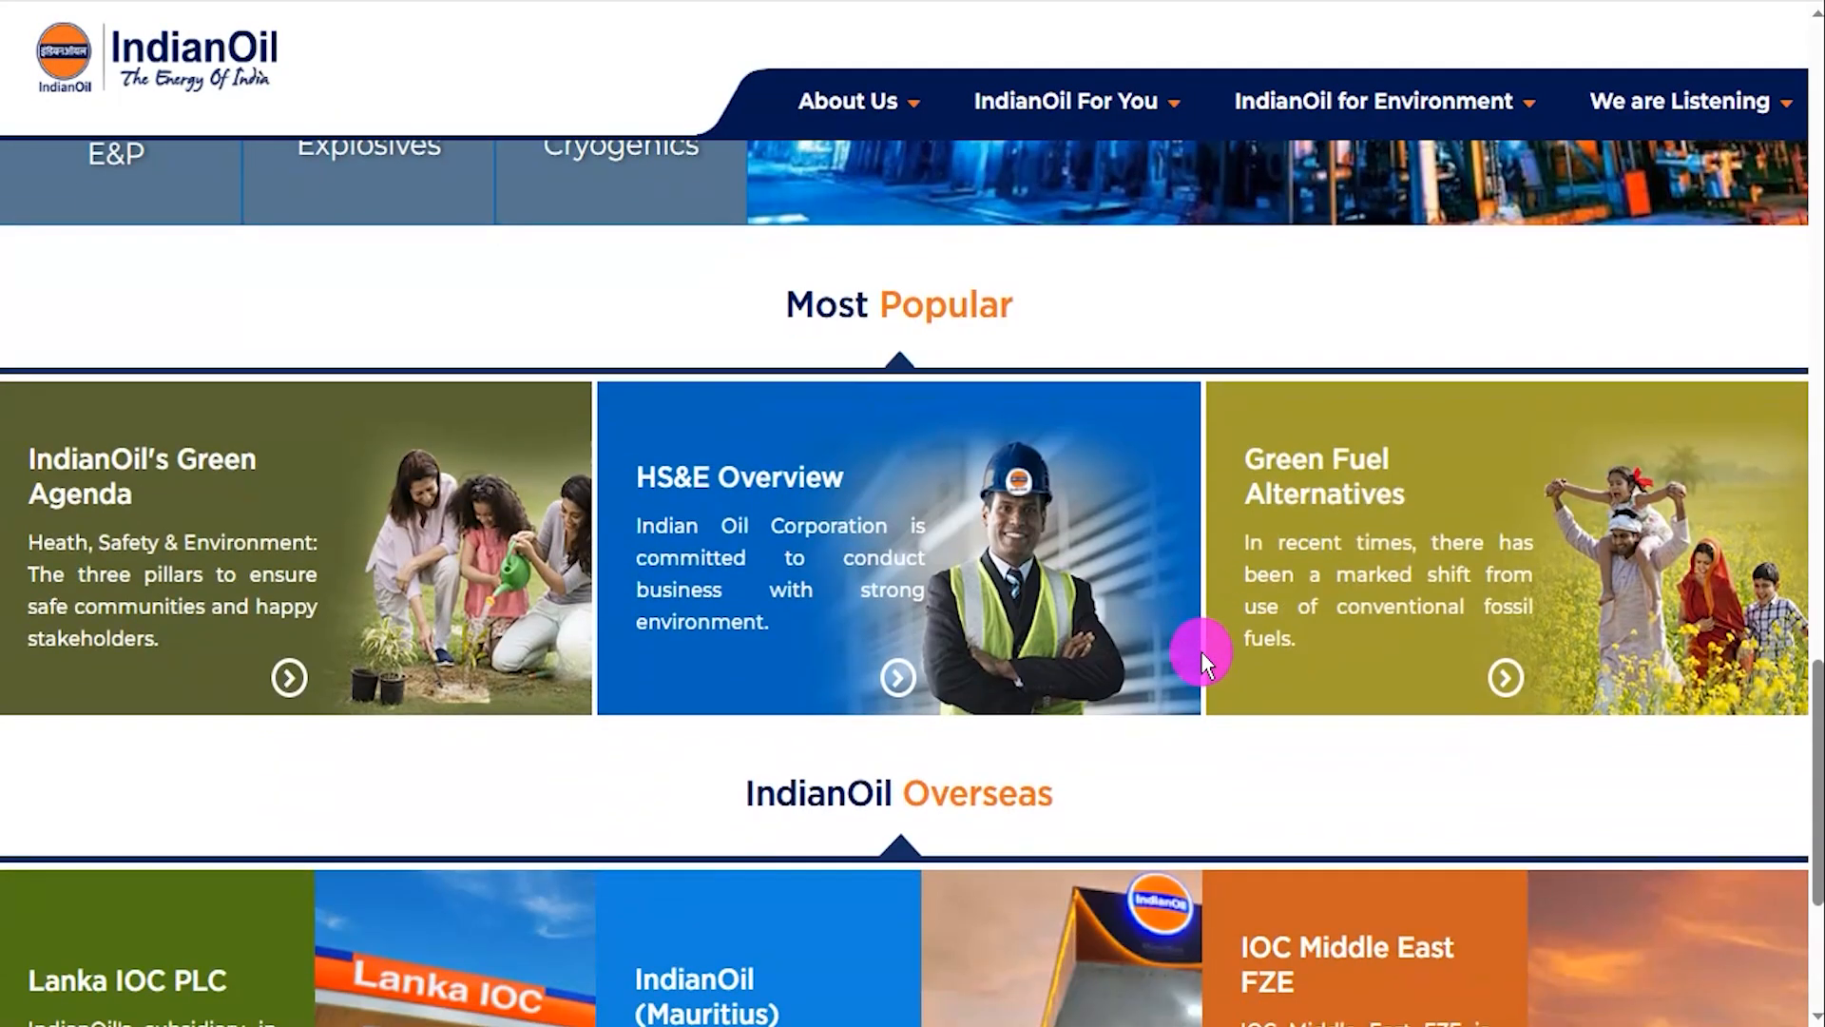
pyautogui.scroll(-5, 1197, 751)
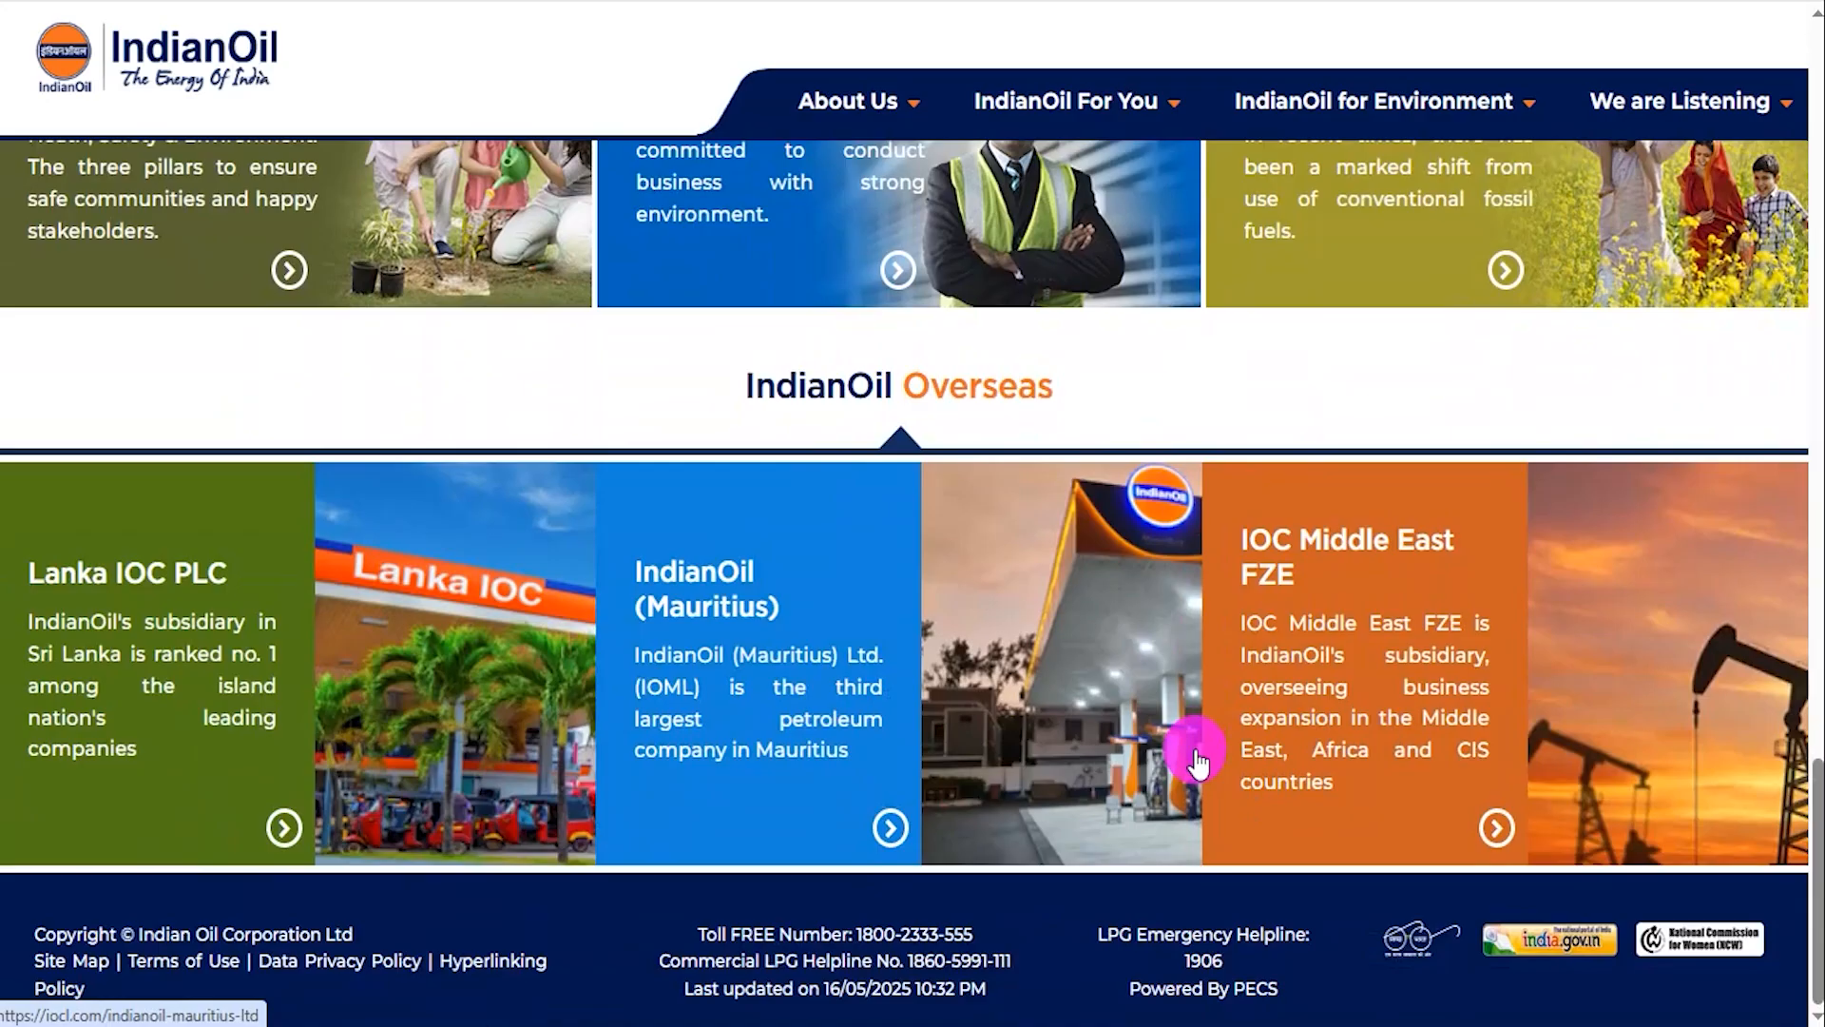
pyautogui.scroll(14, 1196, 757)
pyautogui.scroll(9, 1196, 758)
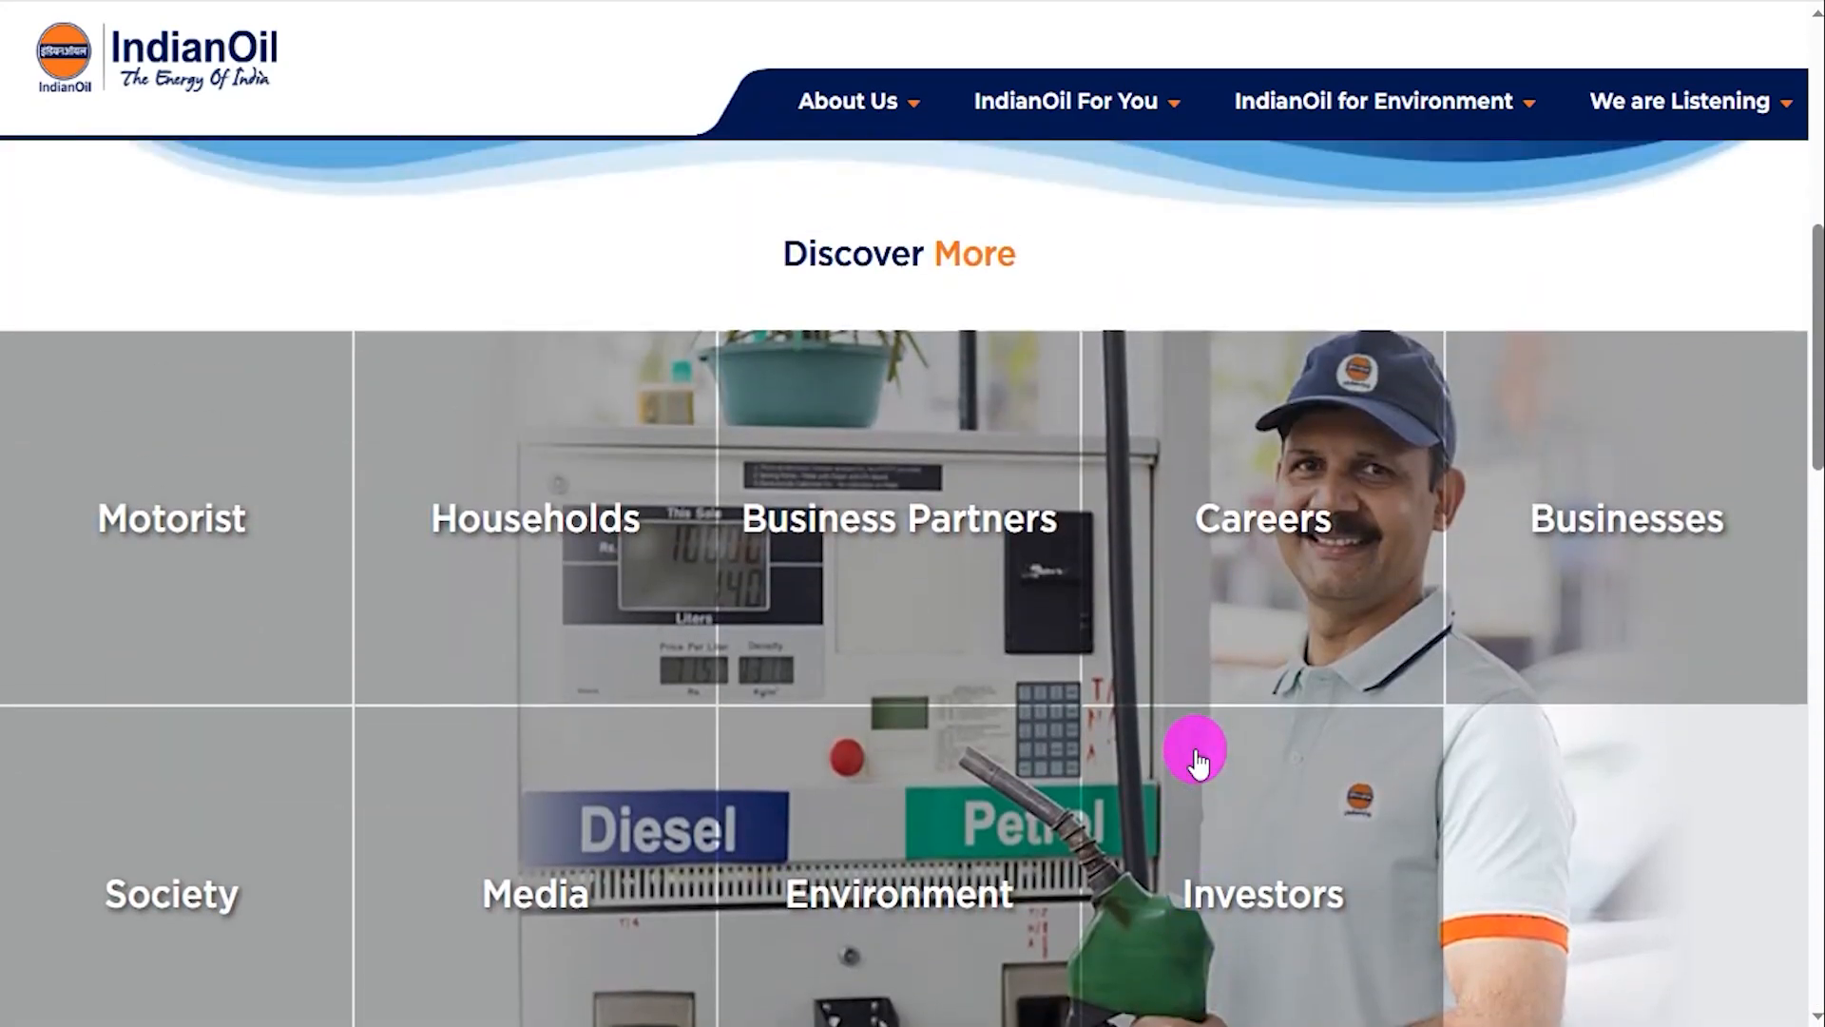
pyautogui.scroll(3, 1195, 758)
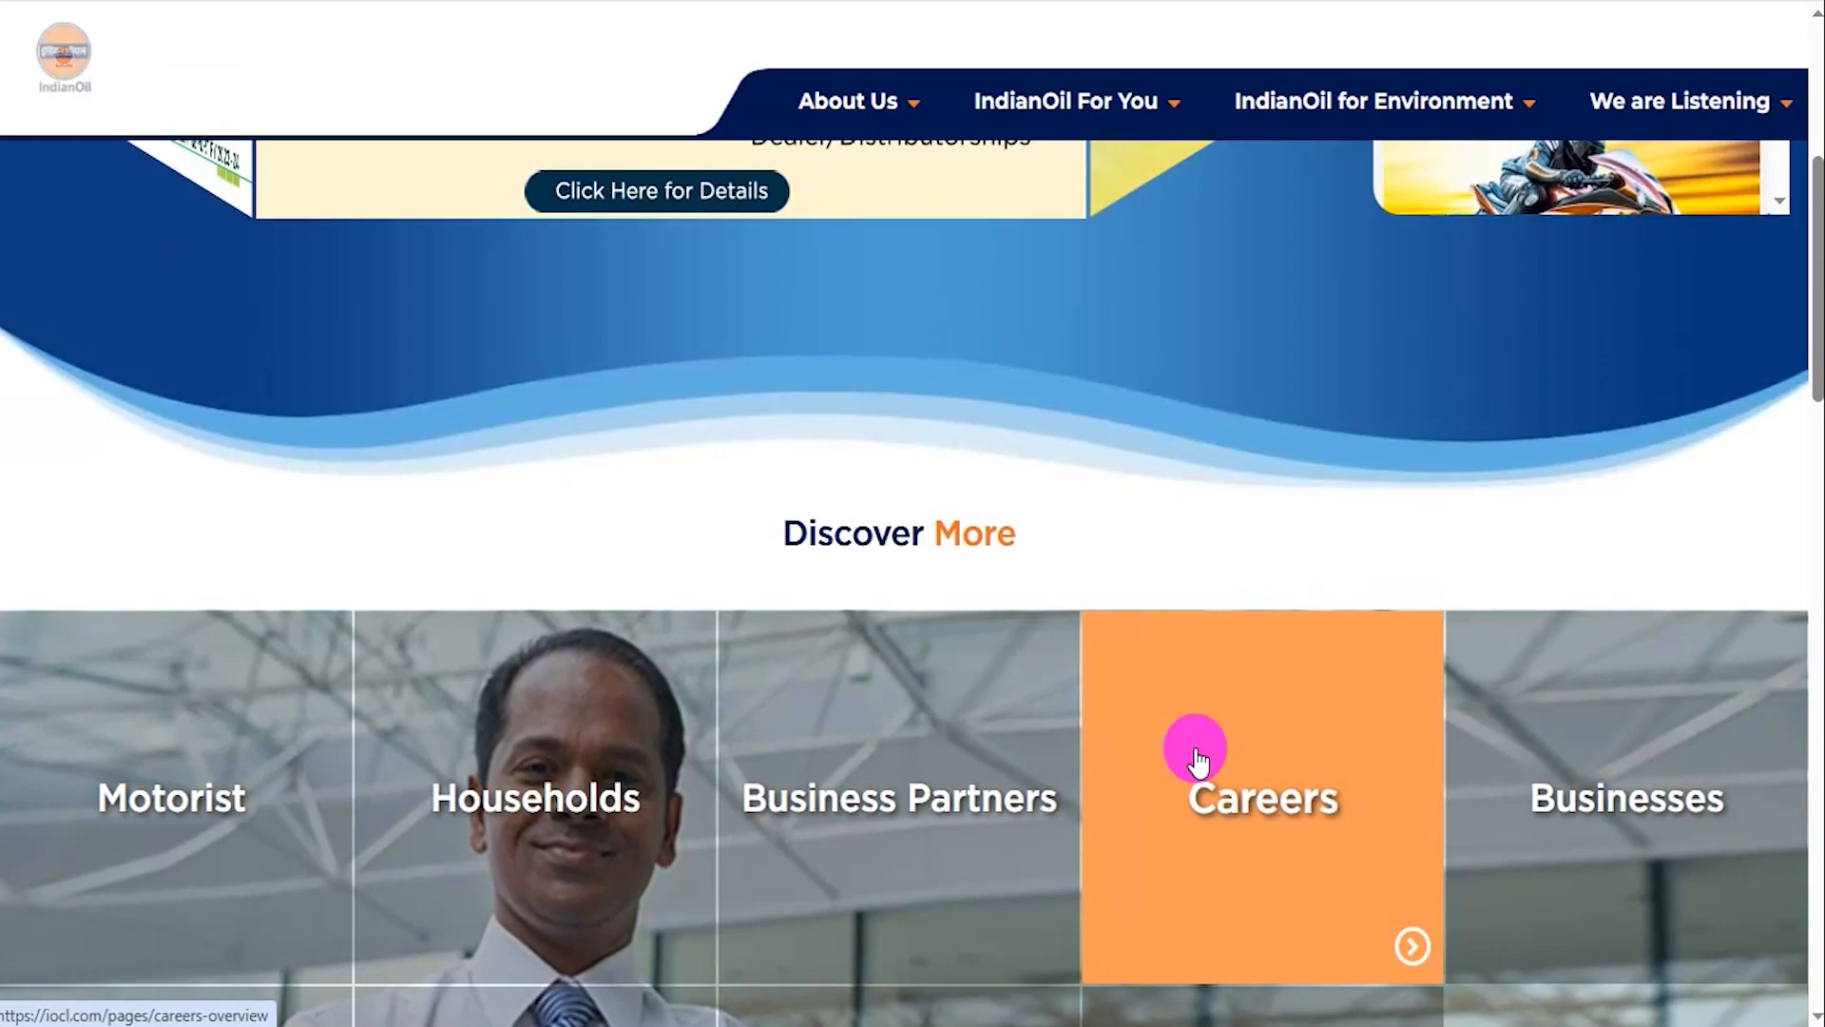
pyautogui.scroll(4, 1196, 750)
pyautogui.scroll(1, 1196, 747)
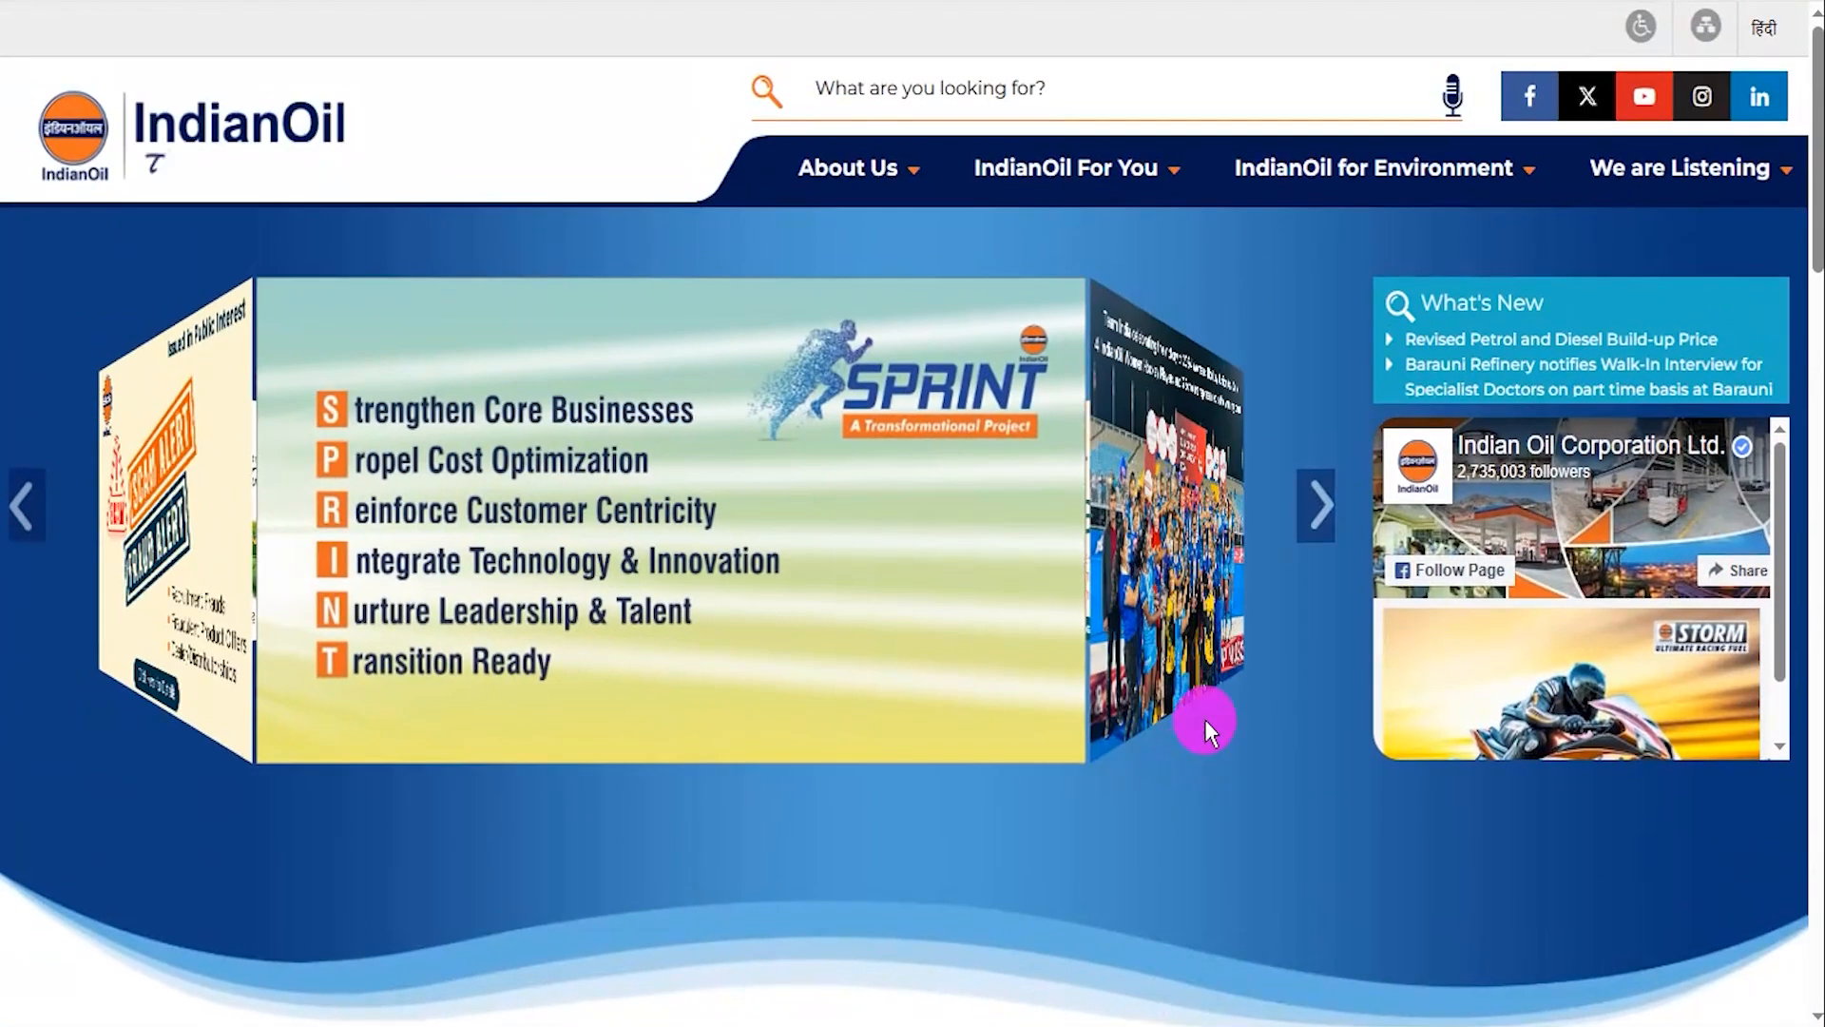
pyautogui.click(1324, 519)
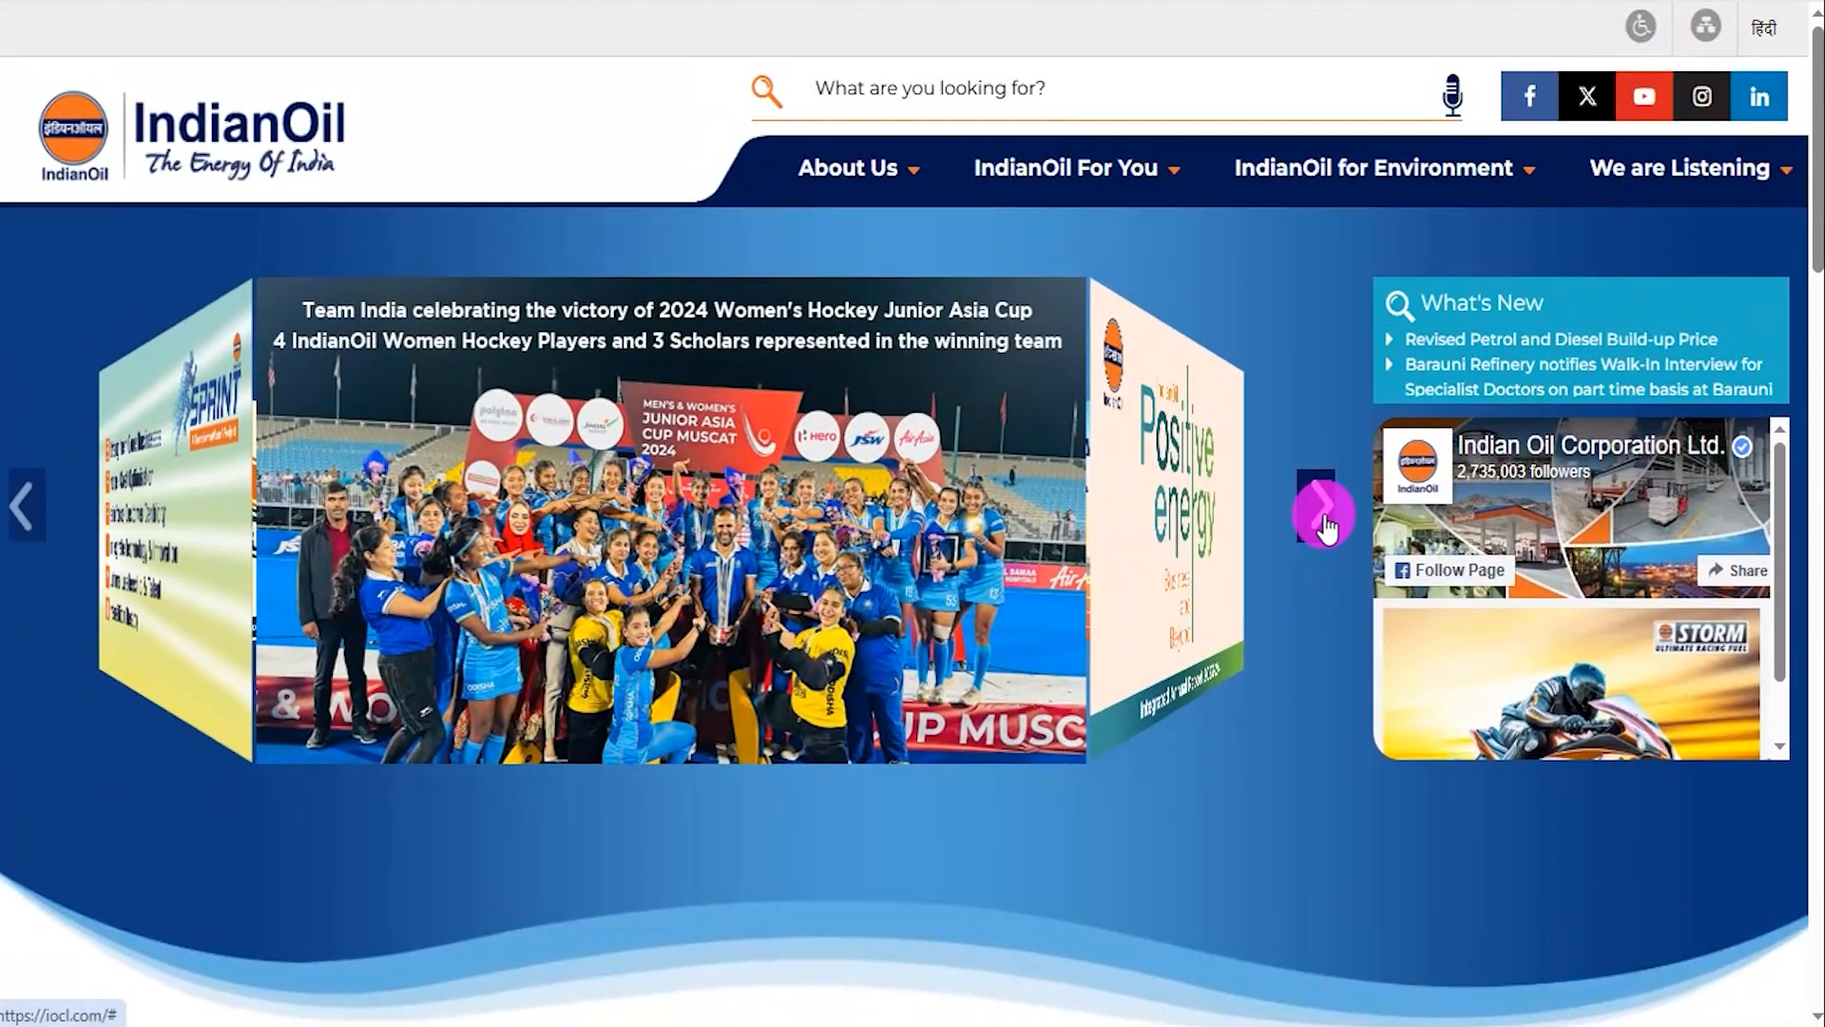
pyautogui.click(1324, 519)
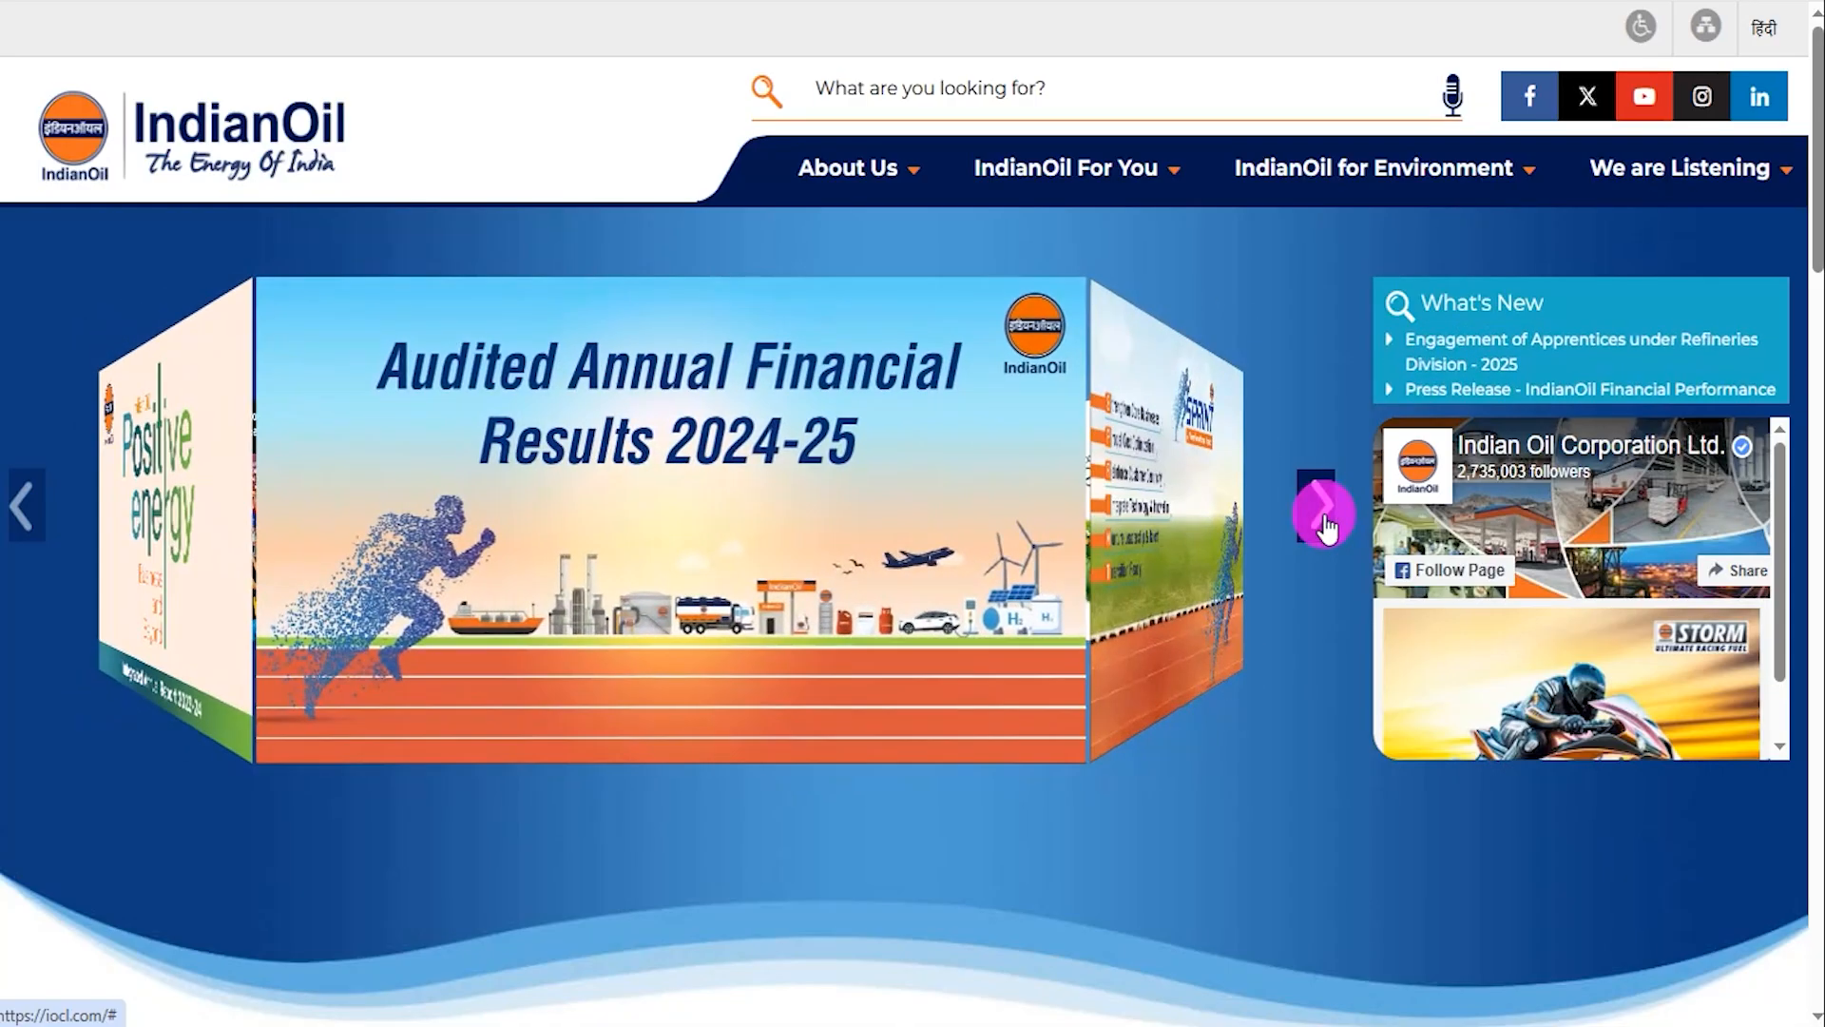
pyautogui.click(1324, 519)
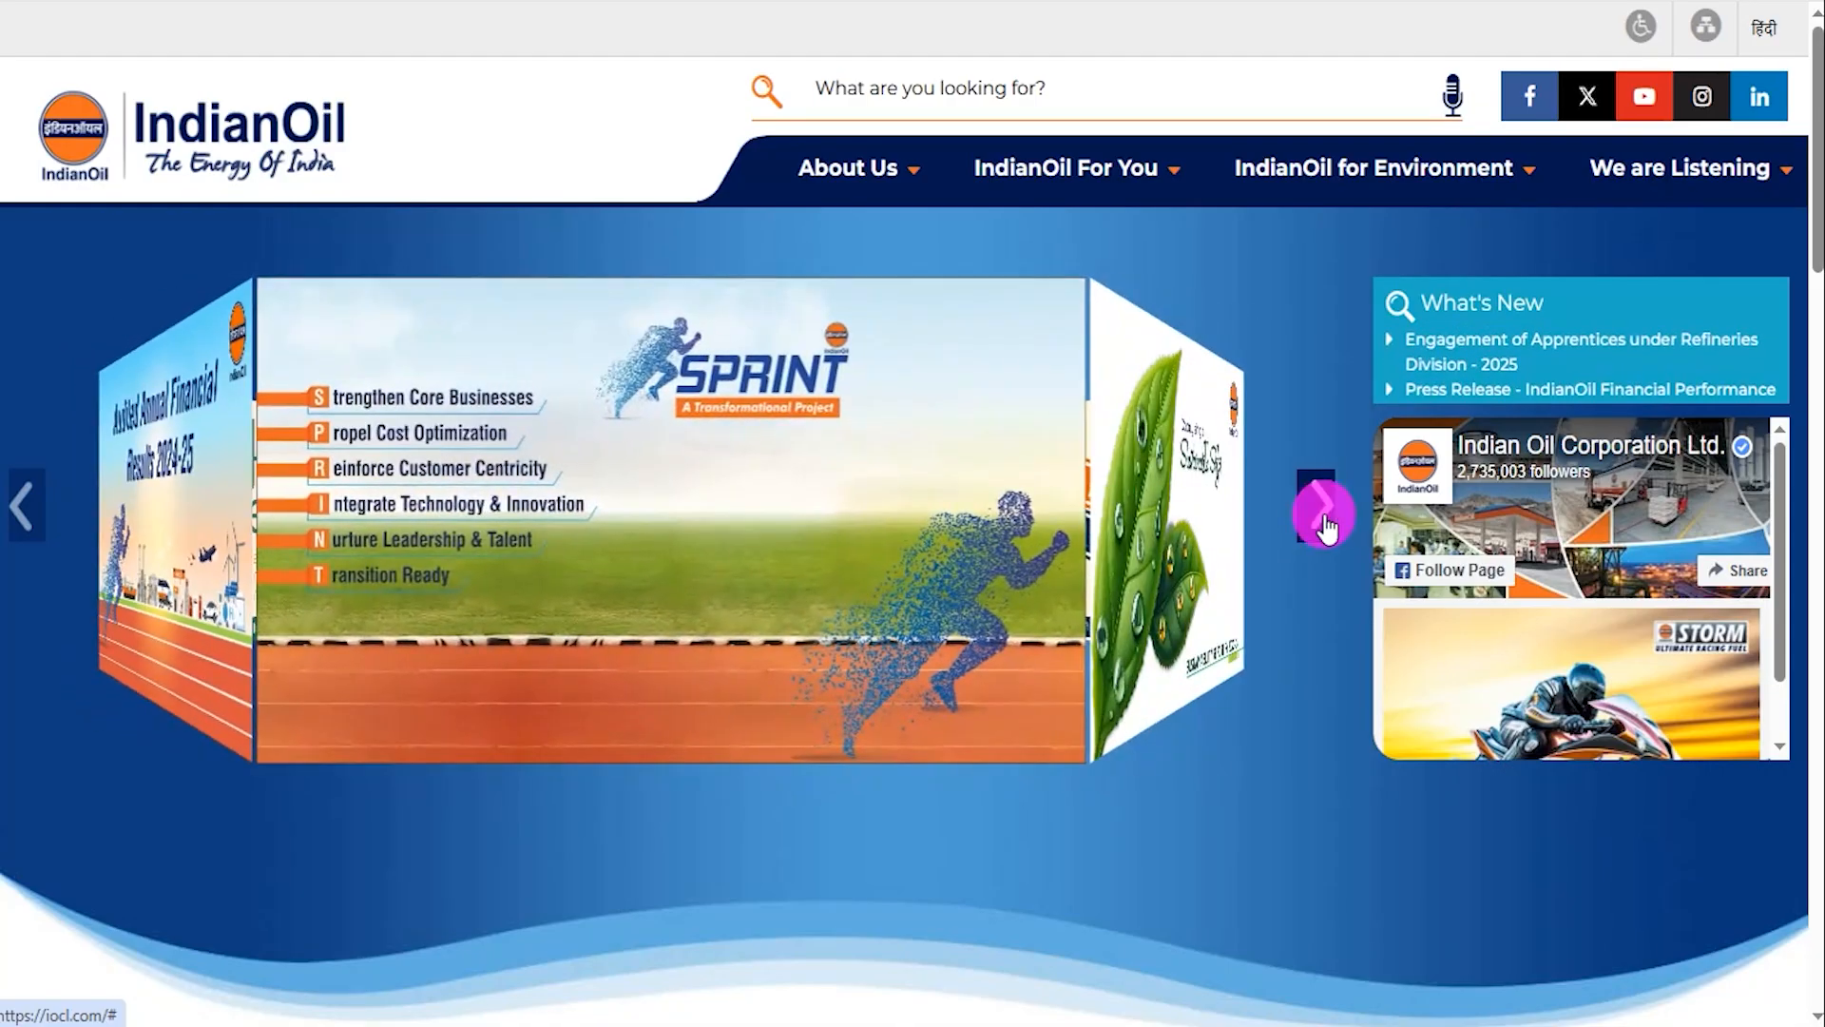
pyautogui.click(1324, 519)
pyautogui.click(1324, 519)
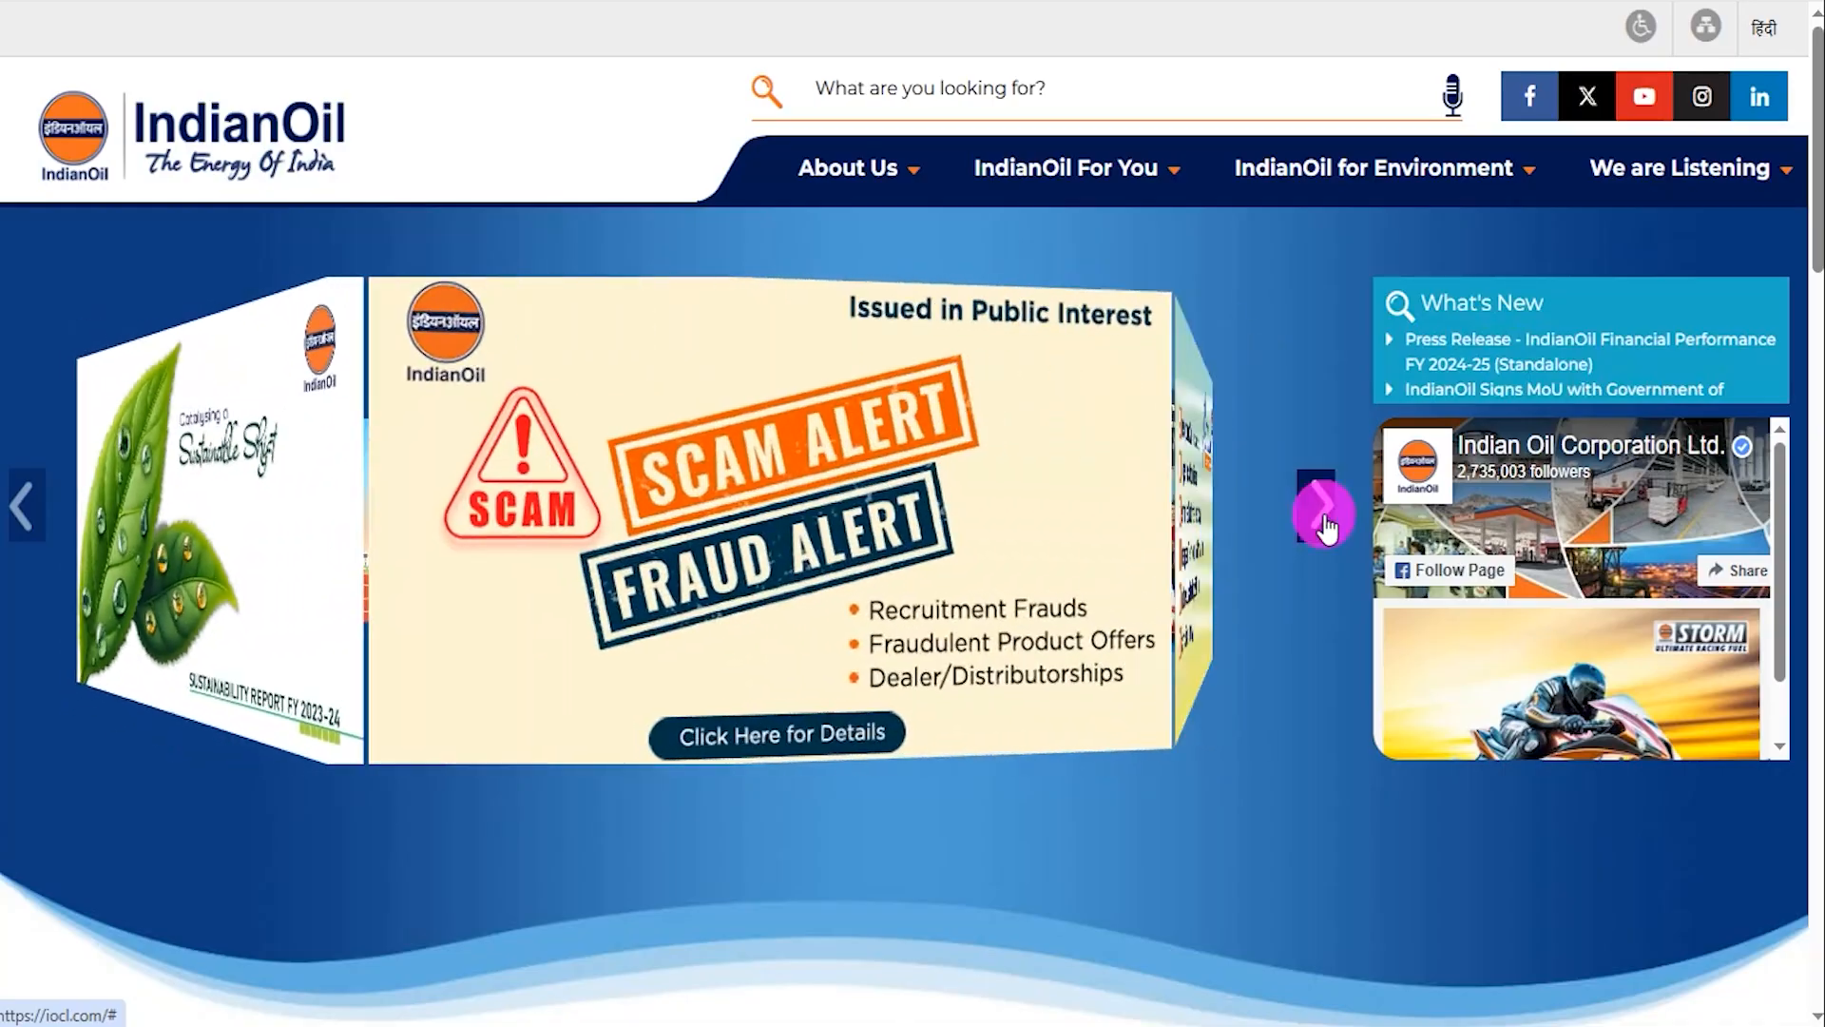
pyautogui.click(1324, 519)
pyautogui.click(1324, 519)
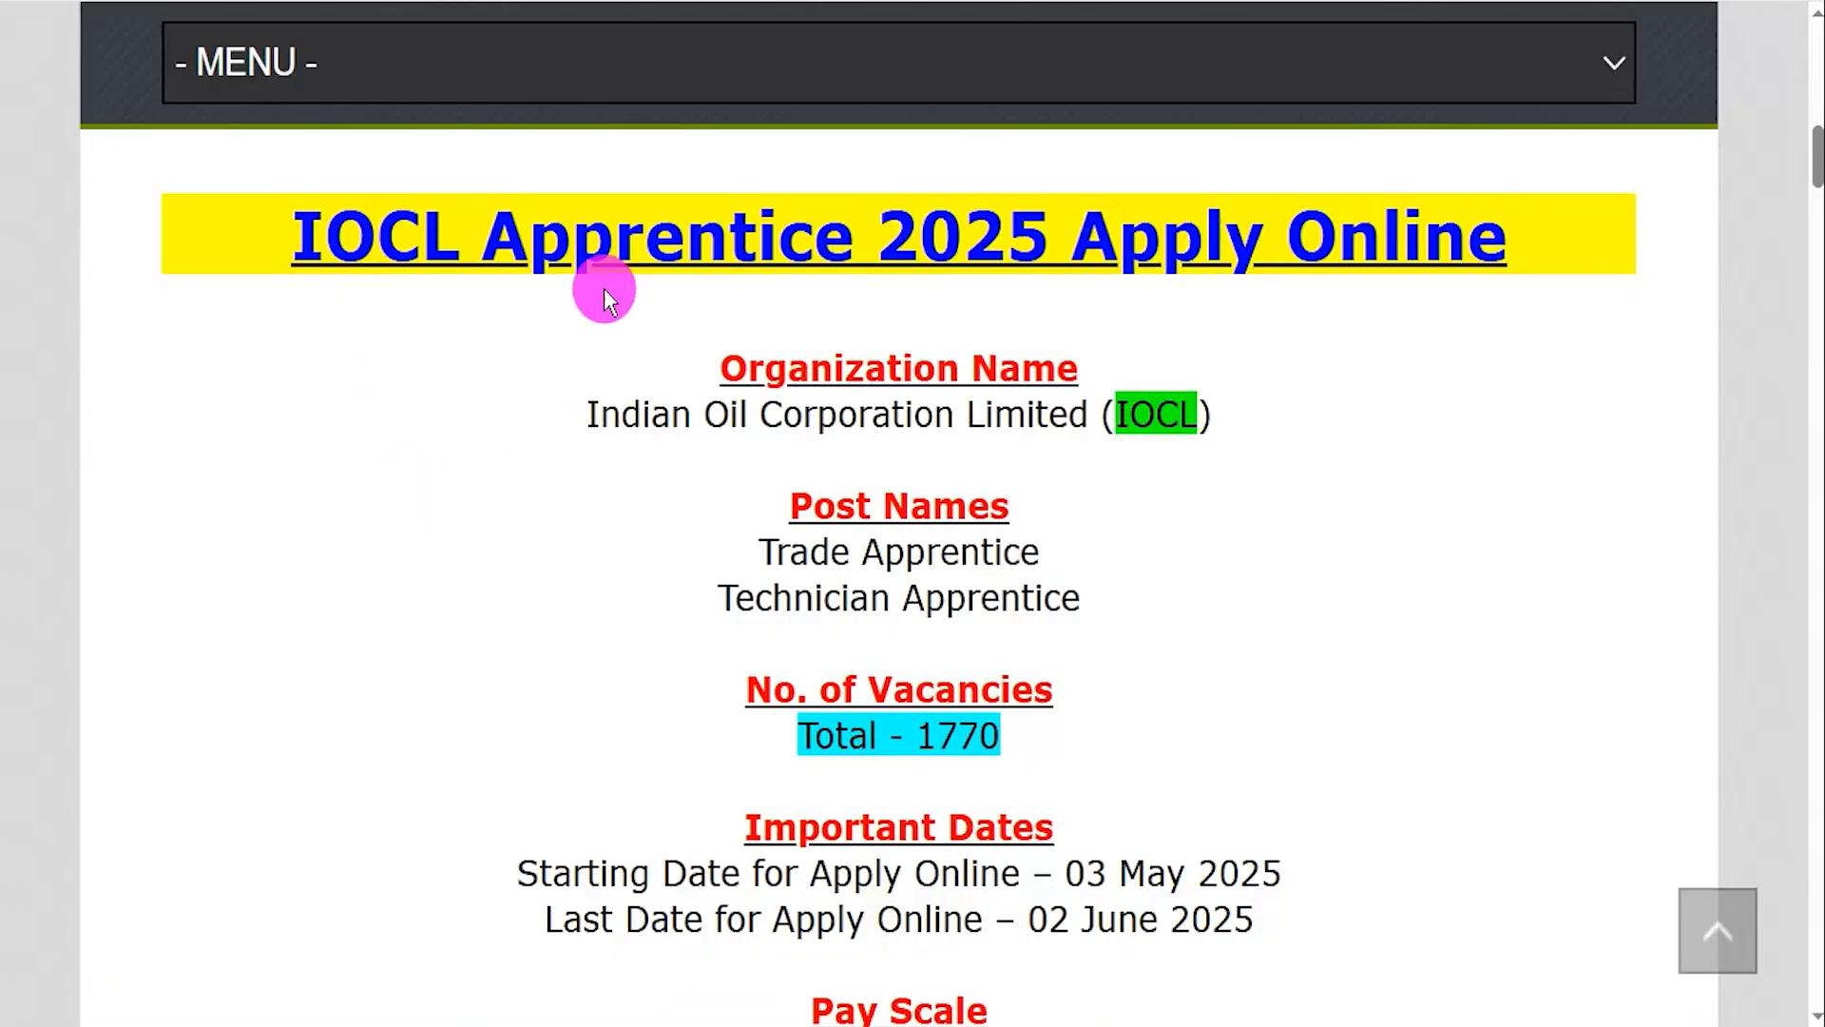
# On the IOCL Apprentice 2025 Apply Online page, highlight the title, organization name, both post names and the vacancy total while reading them.
pyautogui.moveTo(351, 222); pyautogui.dragTo(1384, 245)
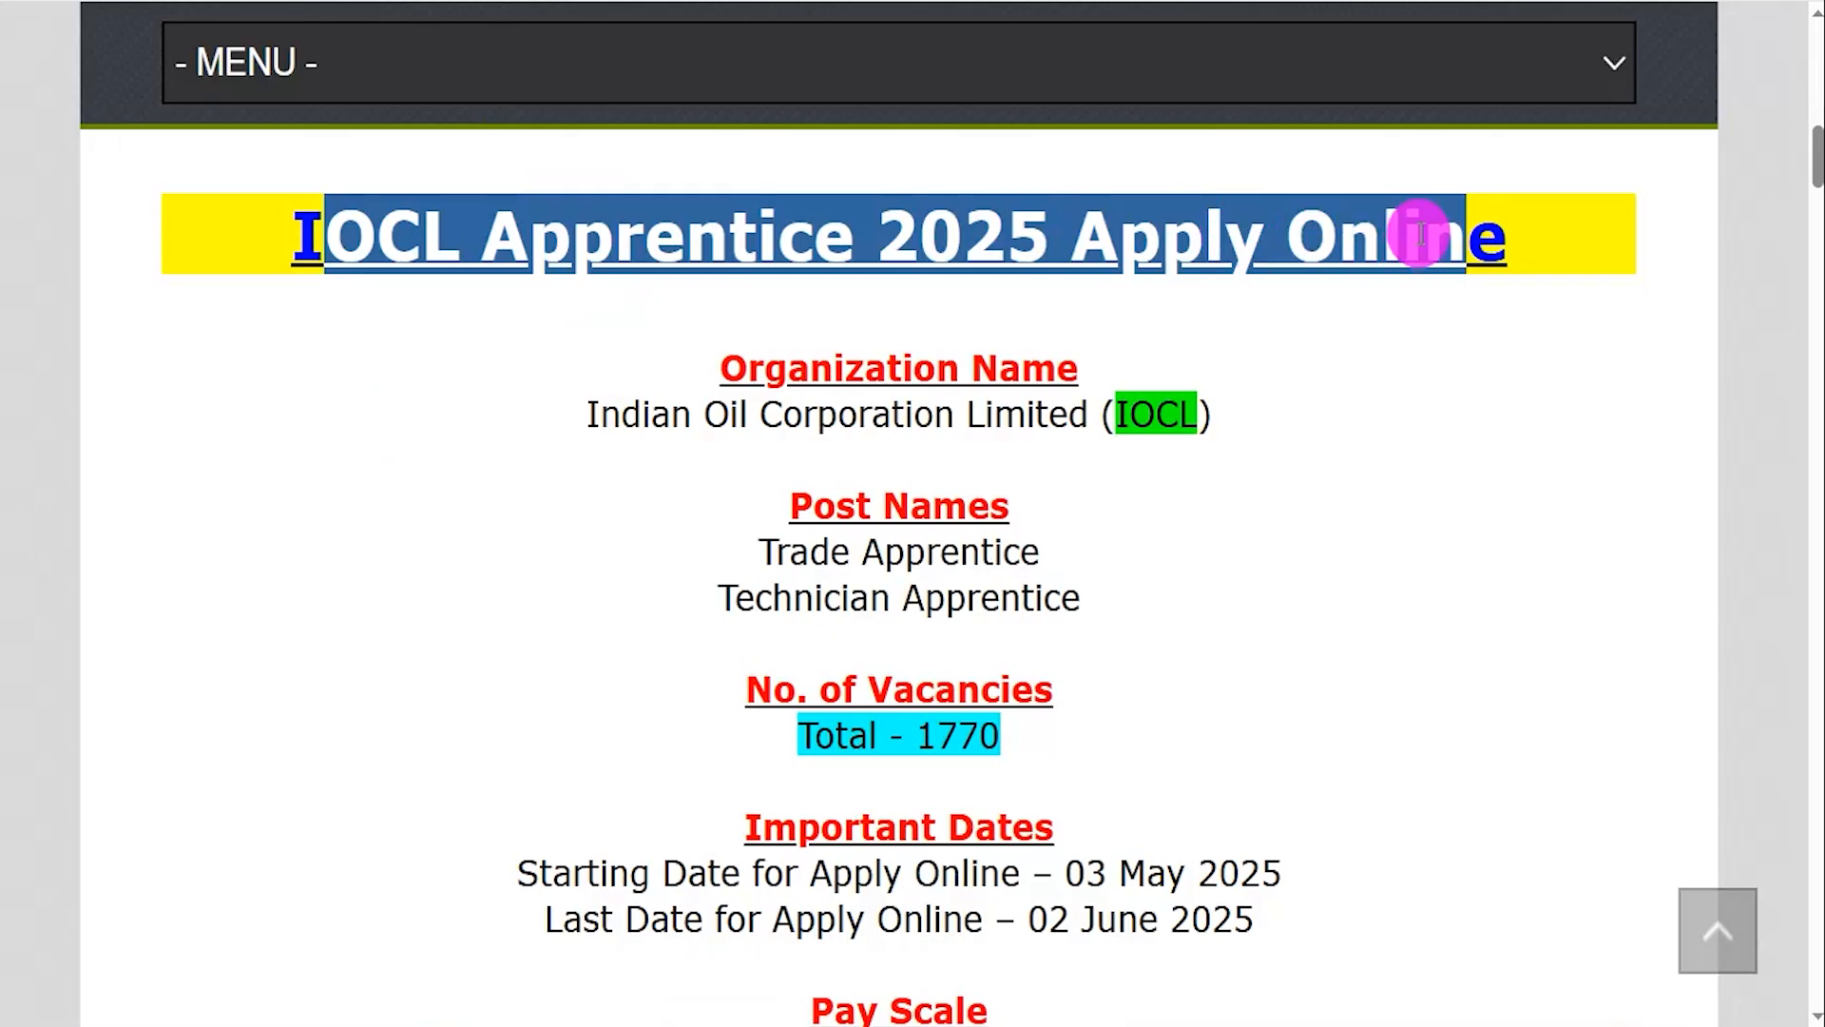
pyautogui.moveTo(601, 416); pyautogui.dragTo(1083, 434)
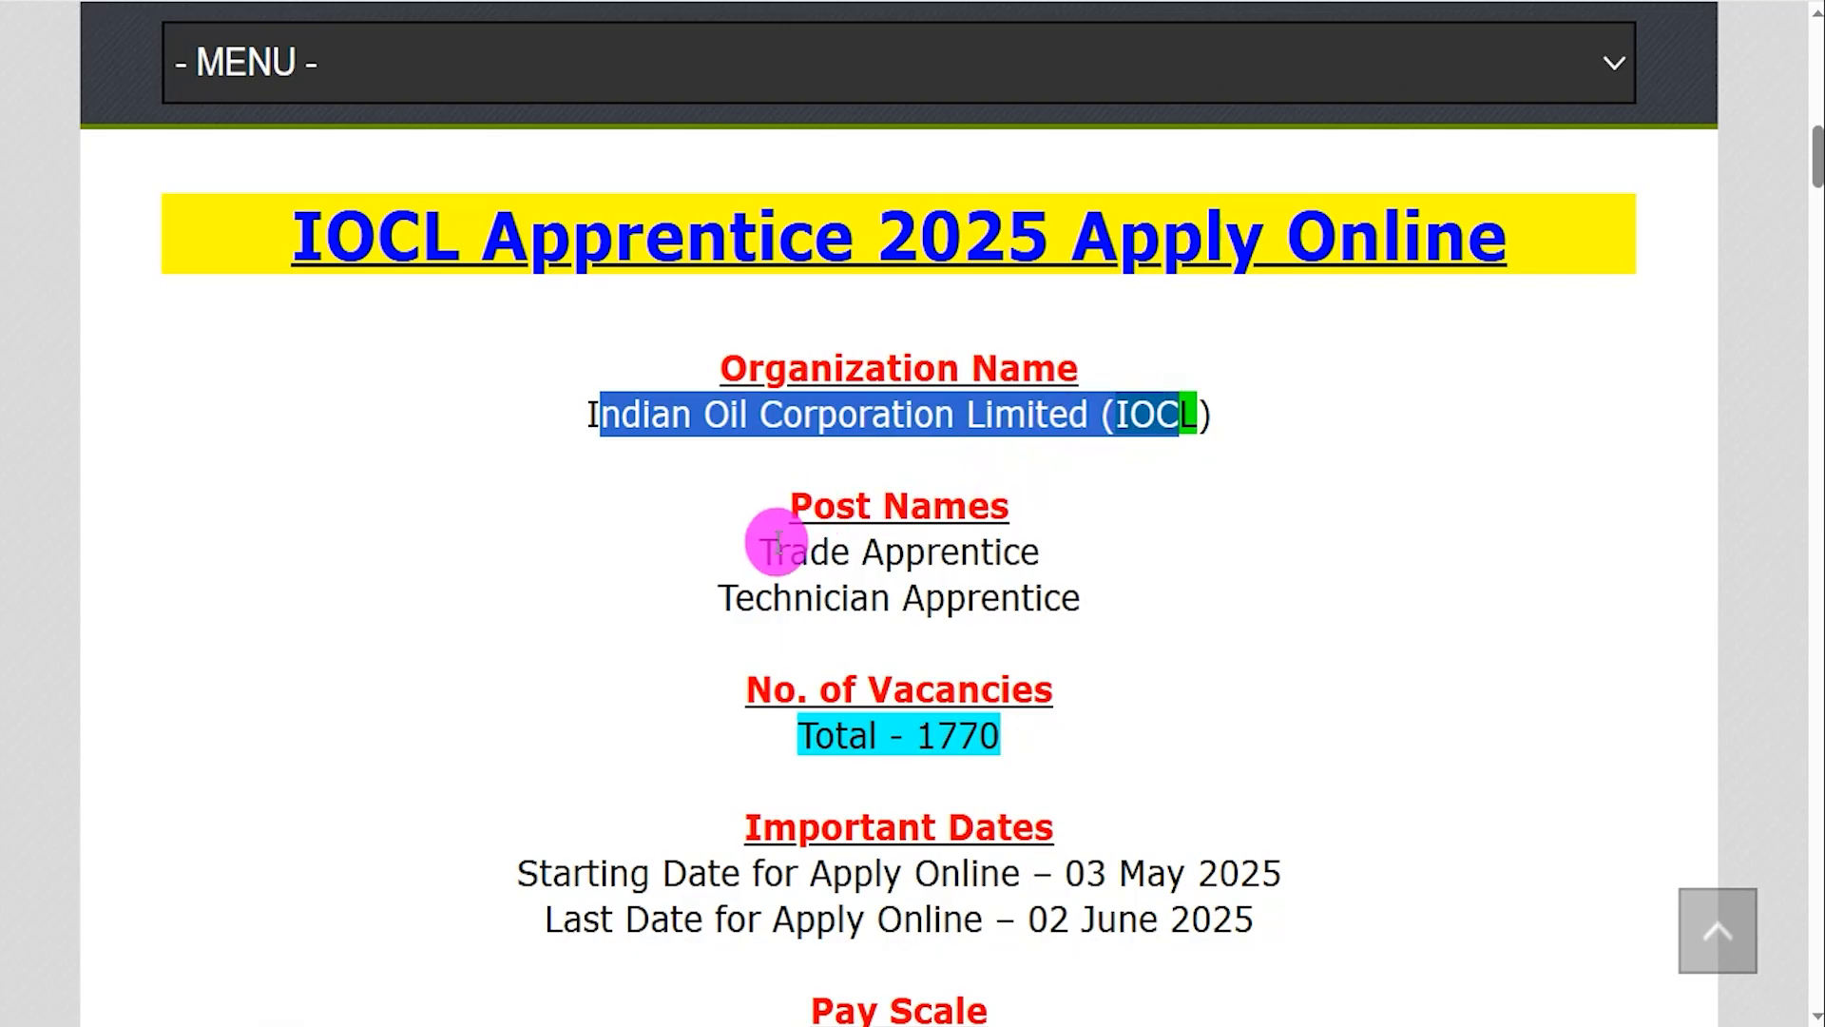
pyautogui.moveTo(778, 549); pyautogui.dragTo(968, 553)
pyautogui.moveTo(780, 612); pyautogui.dragTo(1039, 597)
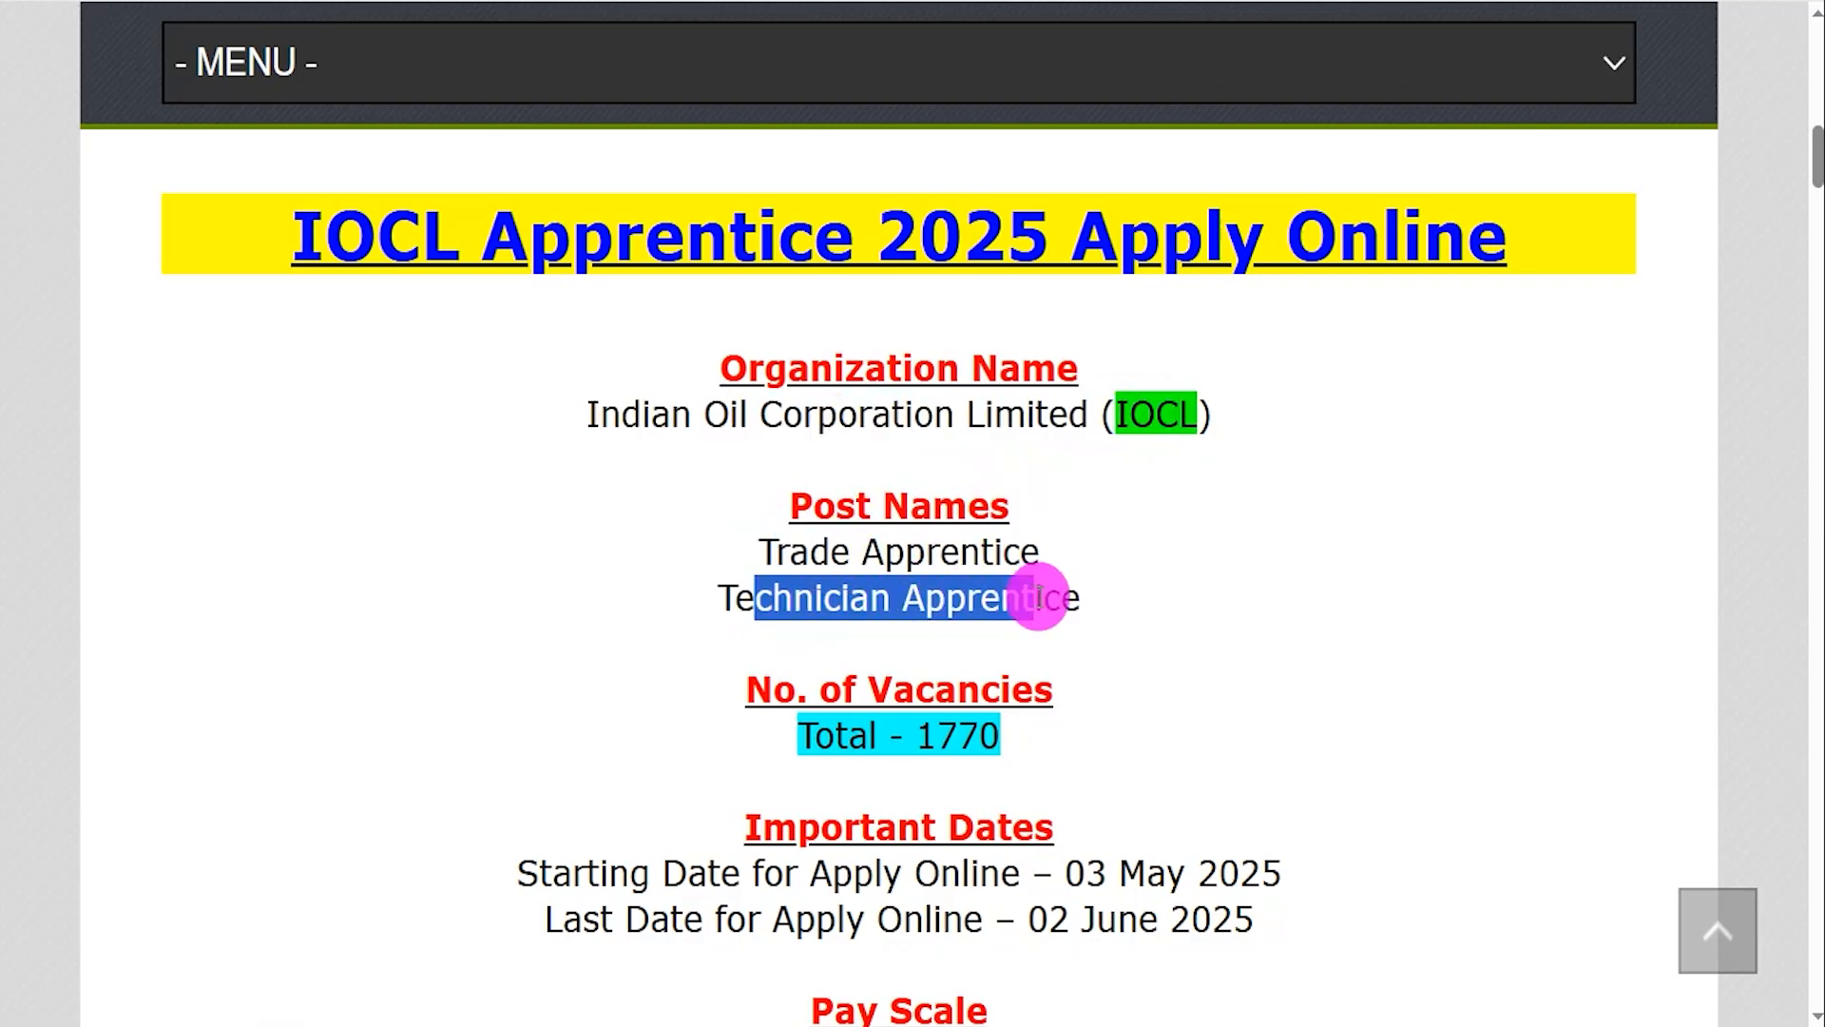
pyautogui.moveTo(913, 732); pyautogui.dragTo(938, 735)
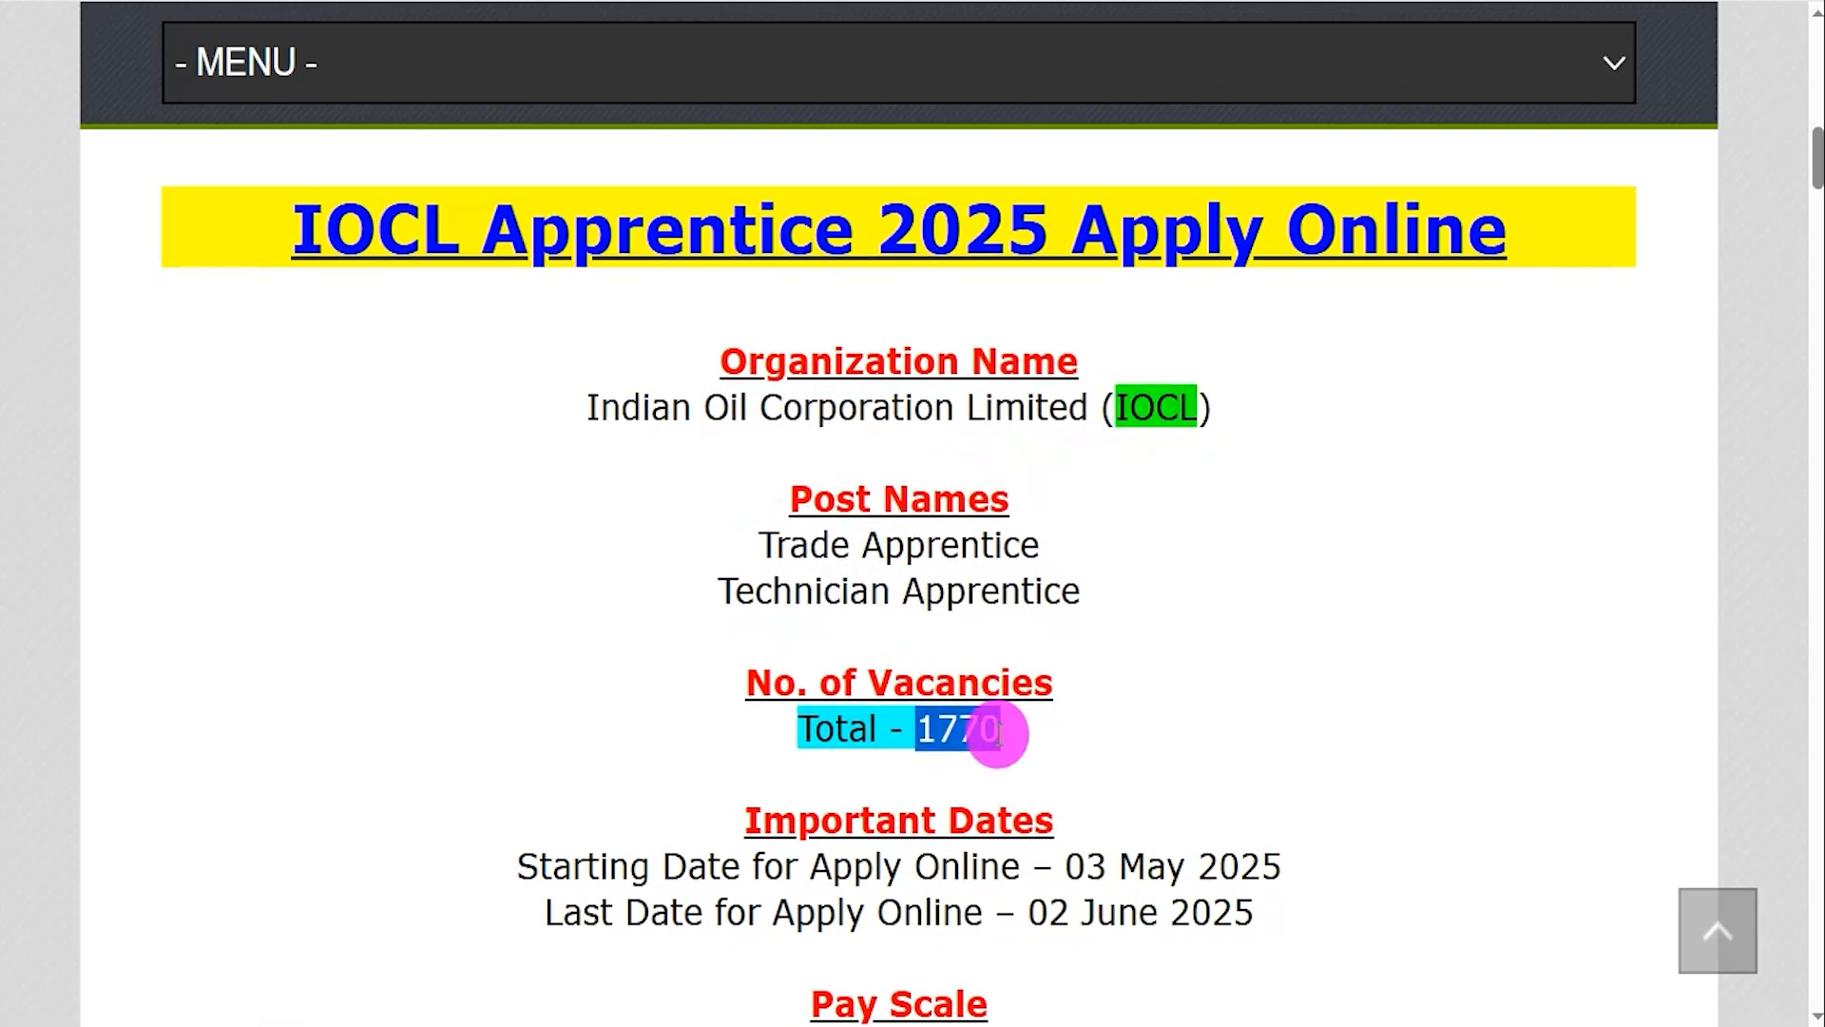
# Highlight the starting and last dates for applying online and the educational qualification line while reading them.
pyautogui.scroll(-1, 990, 734)
pyautogui.scroll(-3, 961, 668)
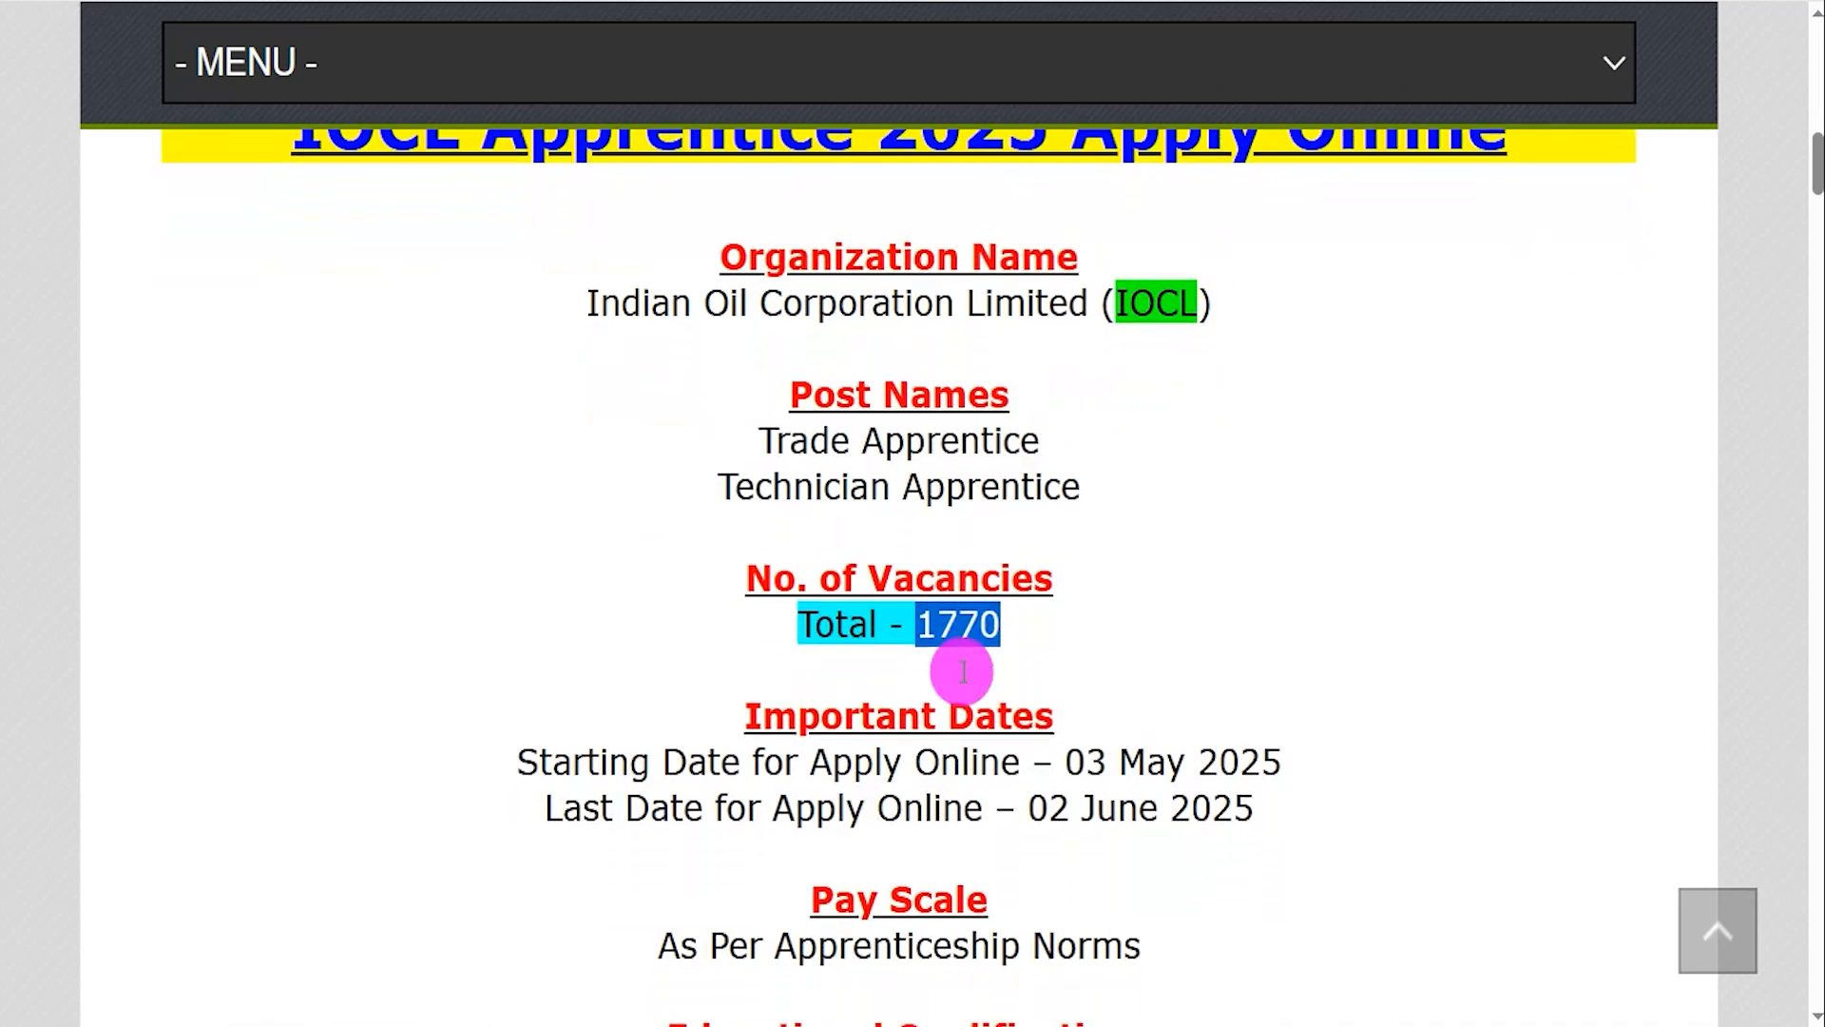
pyautogui.moveTo(1069, 652); pyautogui.dragTo(1216, 650)
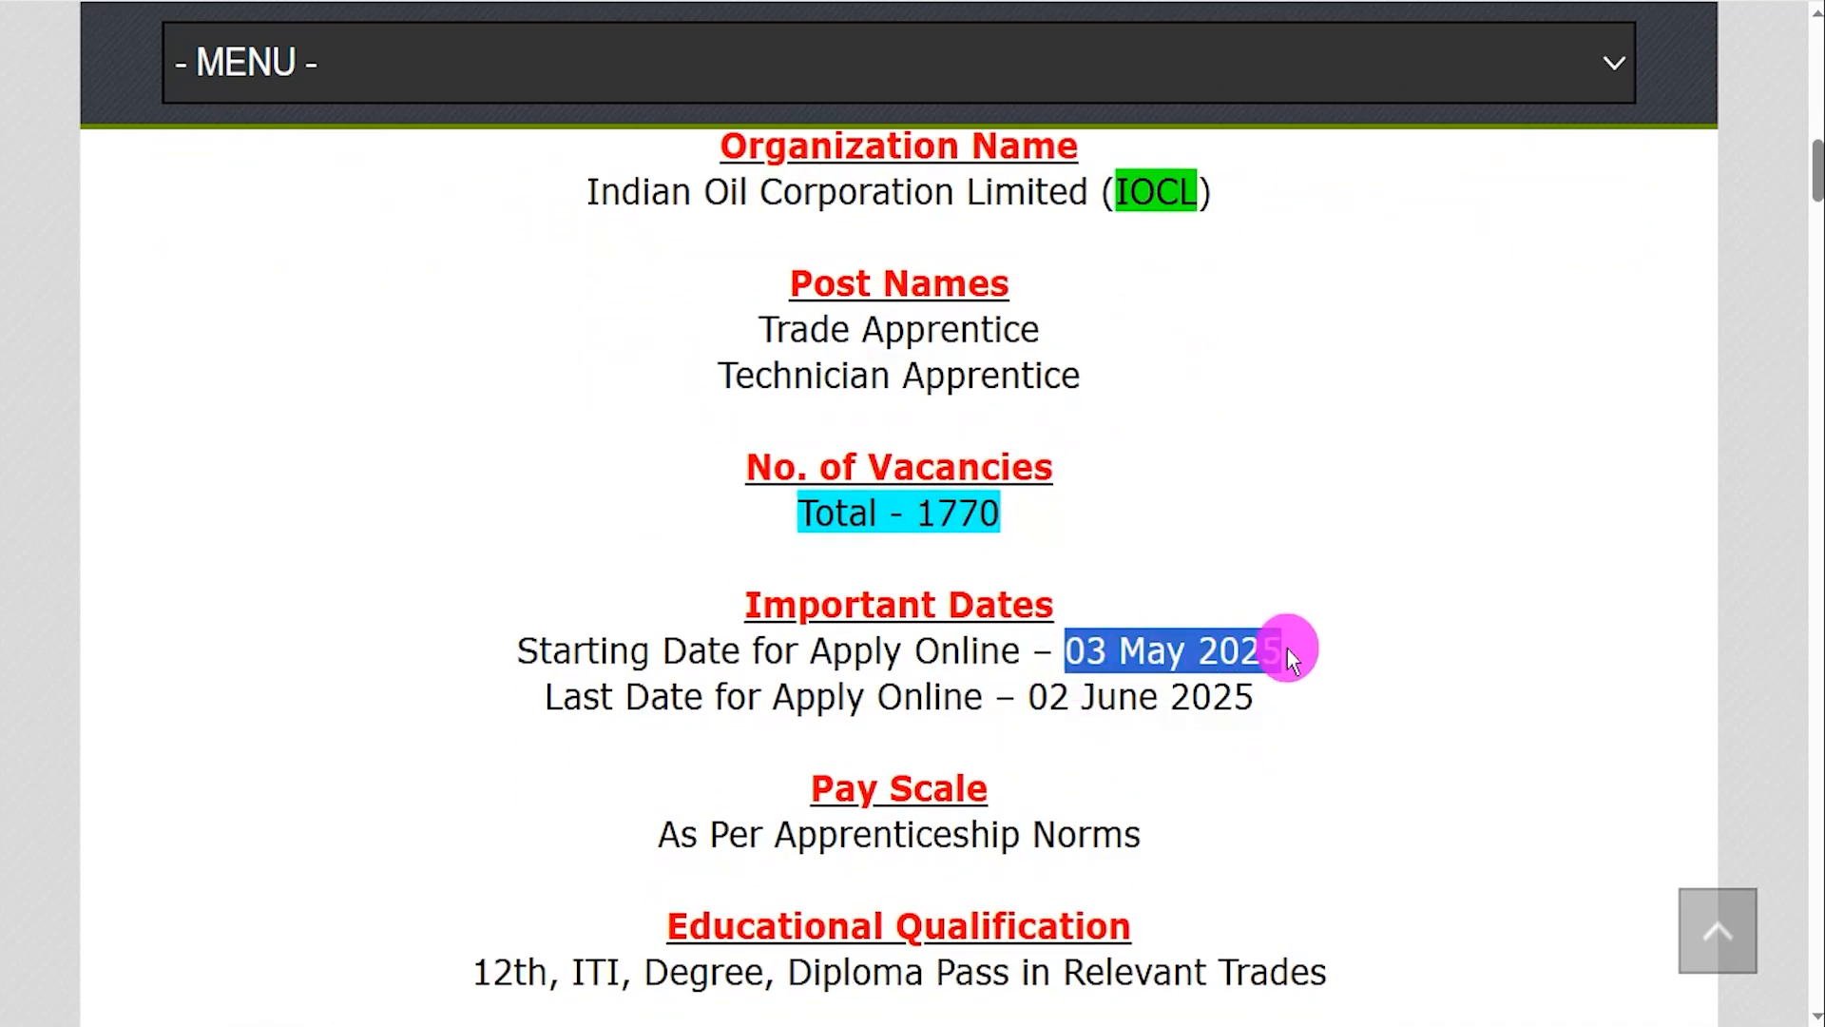
pyautogui.moveTo(1025, 697); pyautogui.dragTo(1233, 700)
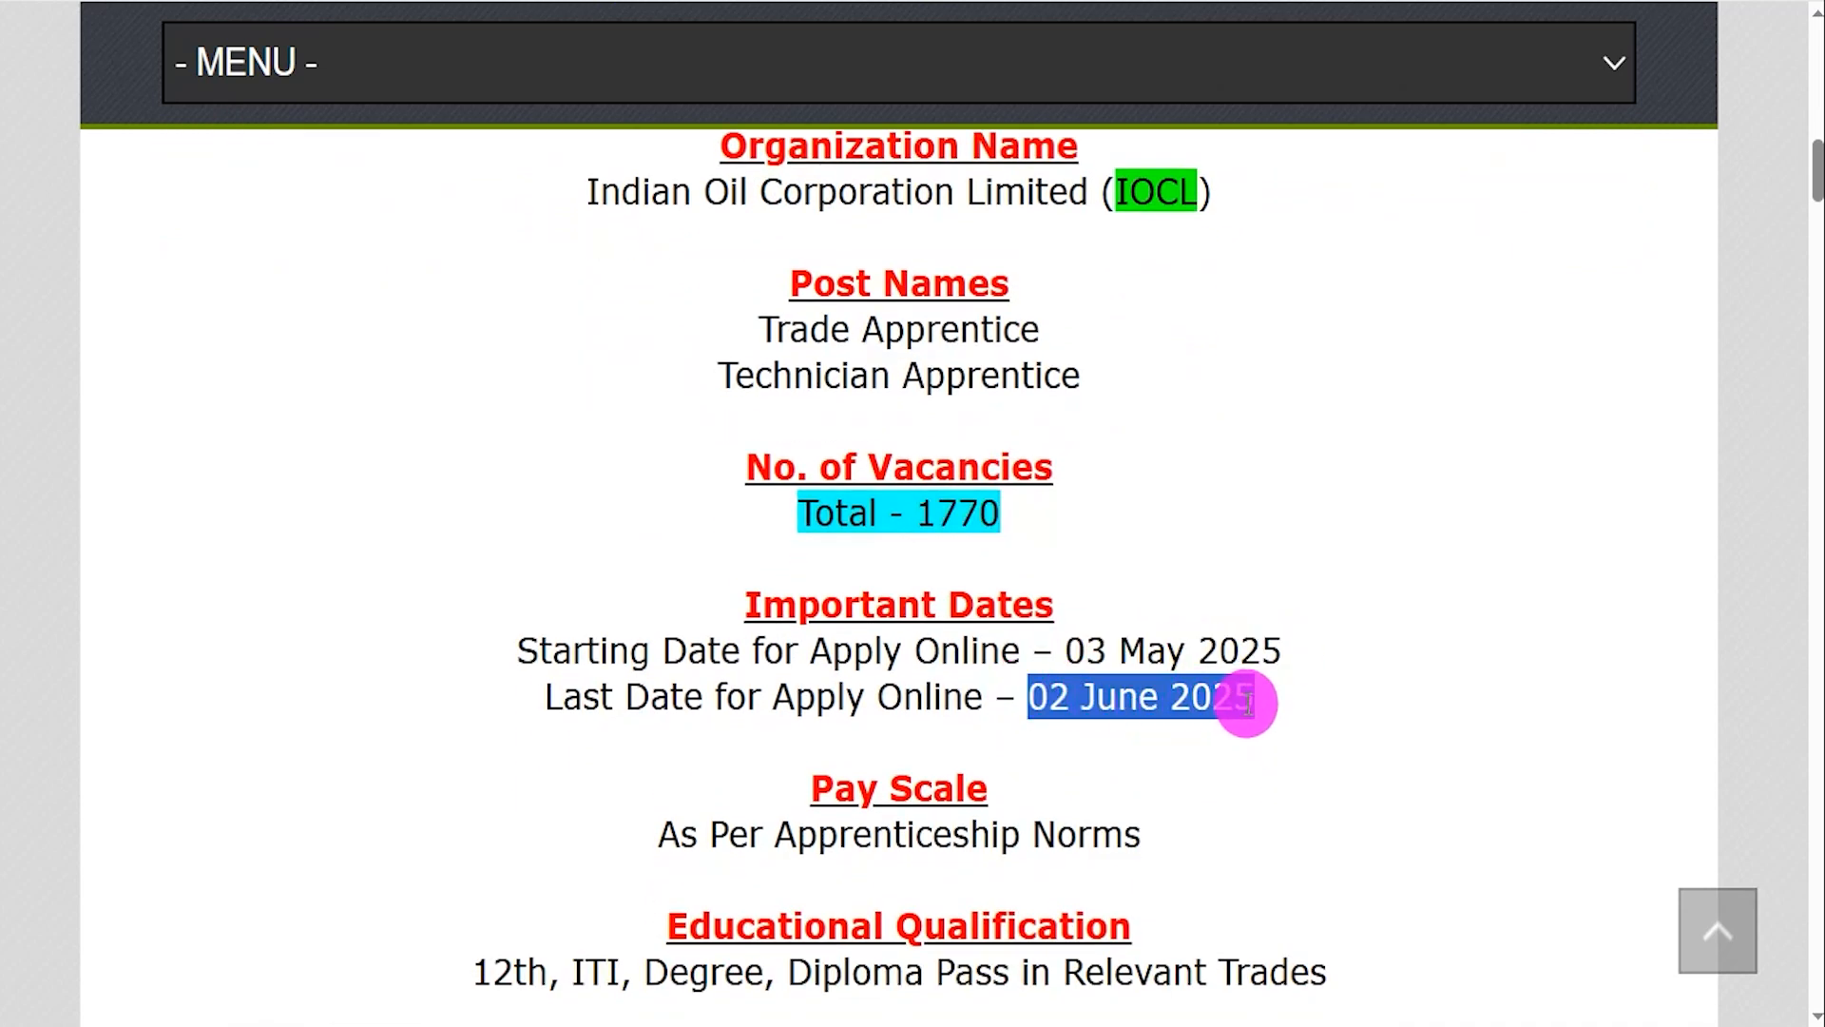
pyautogui.scroll(-4, 1247, 703)
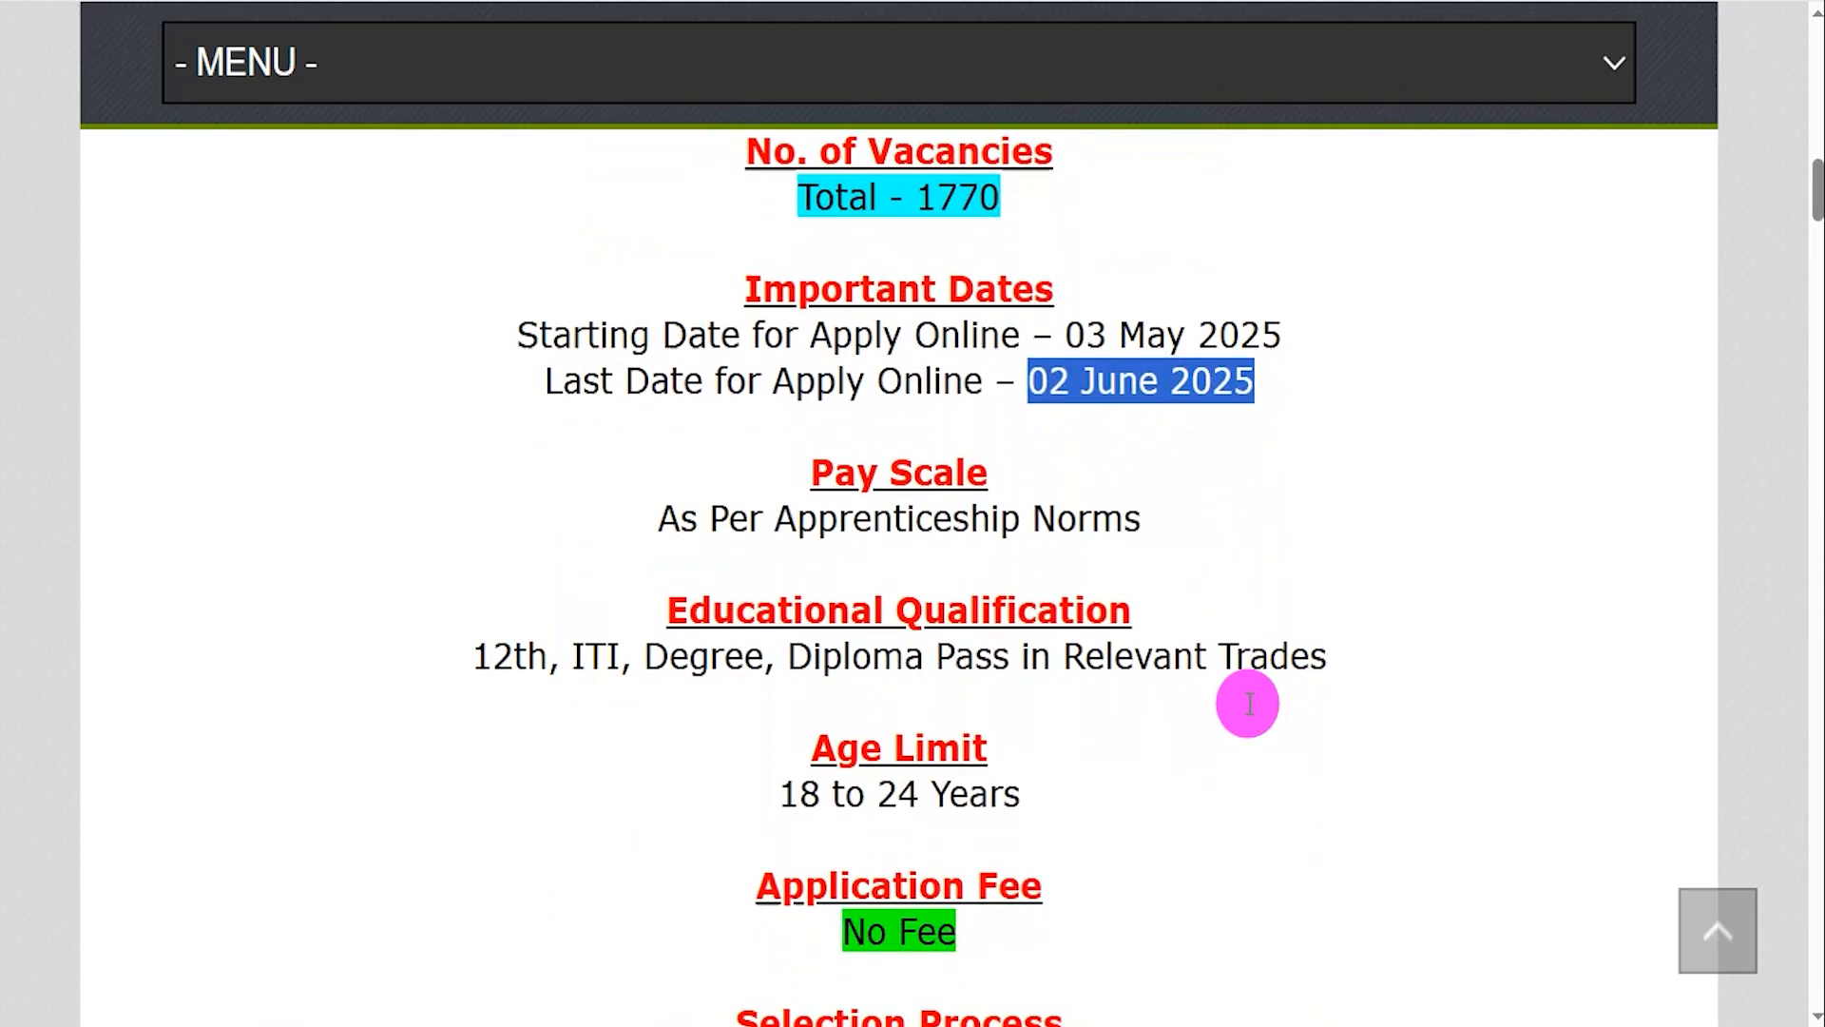
pyautogui.moveTo(528, 583); pyautogui.dragTo(1275, 591)
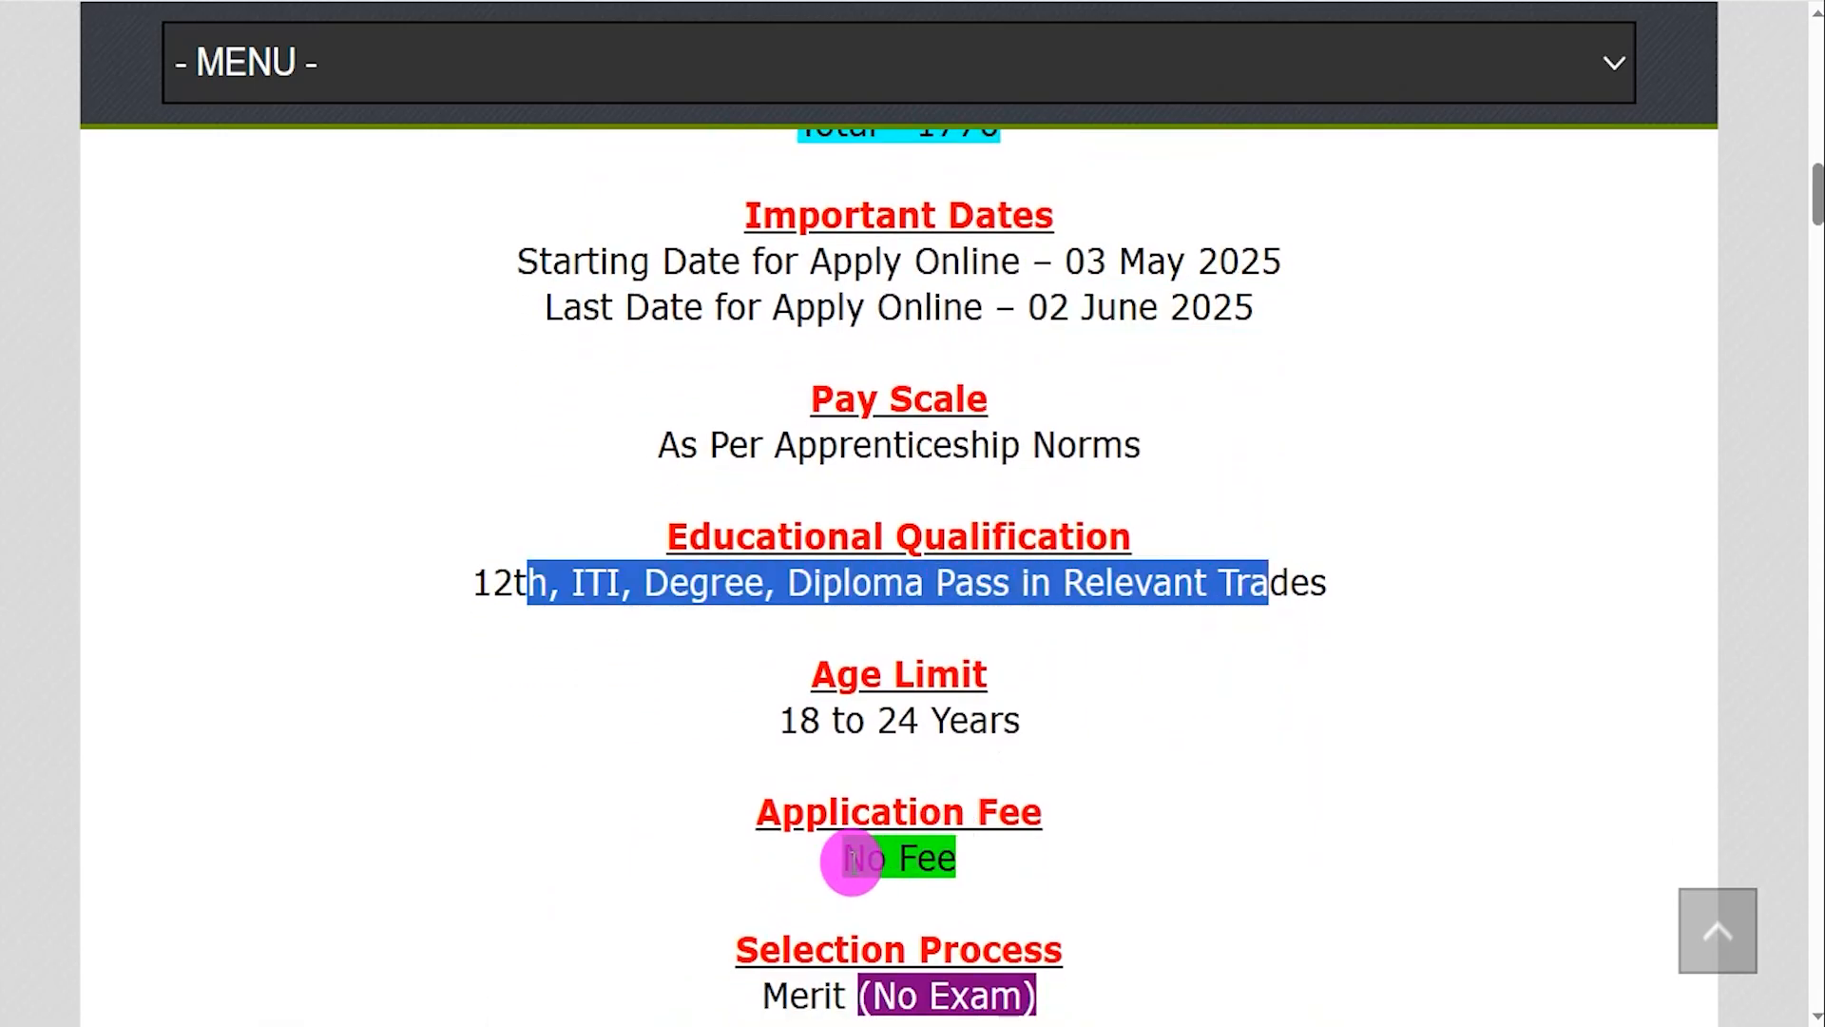
# Highlight the application fee and apply mode entries while reading the notification details from Application Fee down to Important Links.
pyautogui.moveTo(848, 860); pyautogui.dragTo(907, 863)
pyautogui.scroll(-4, 955, 860)
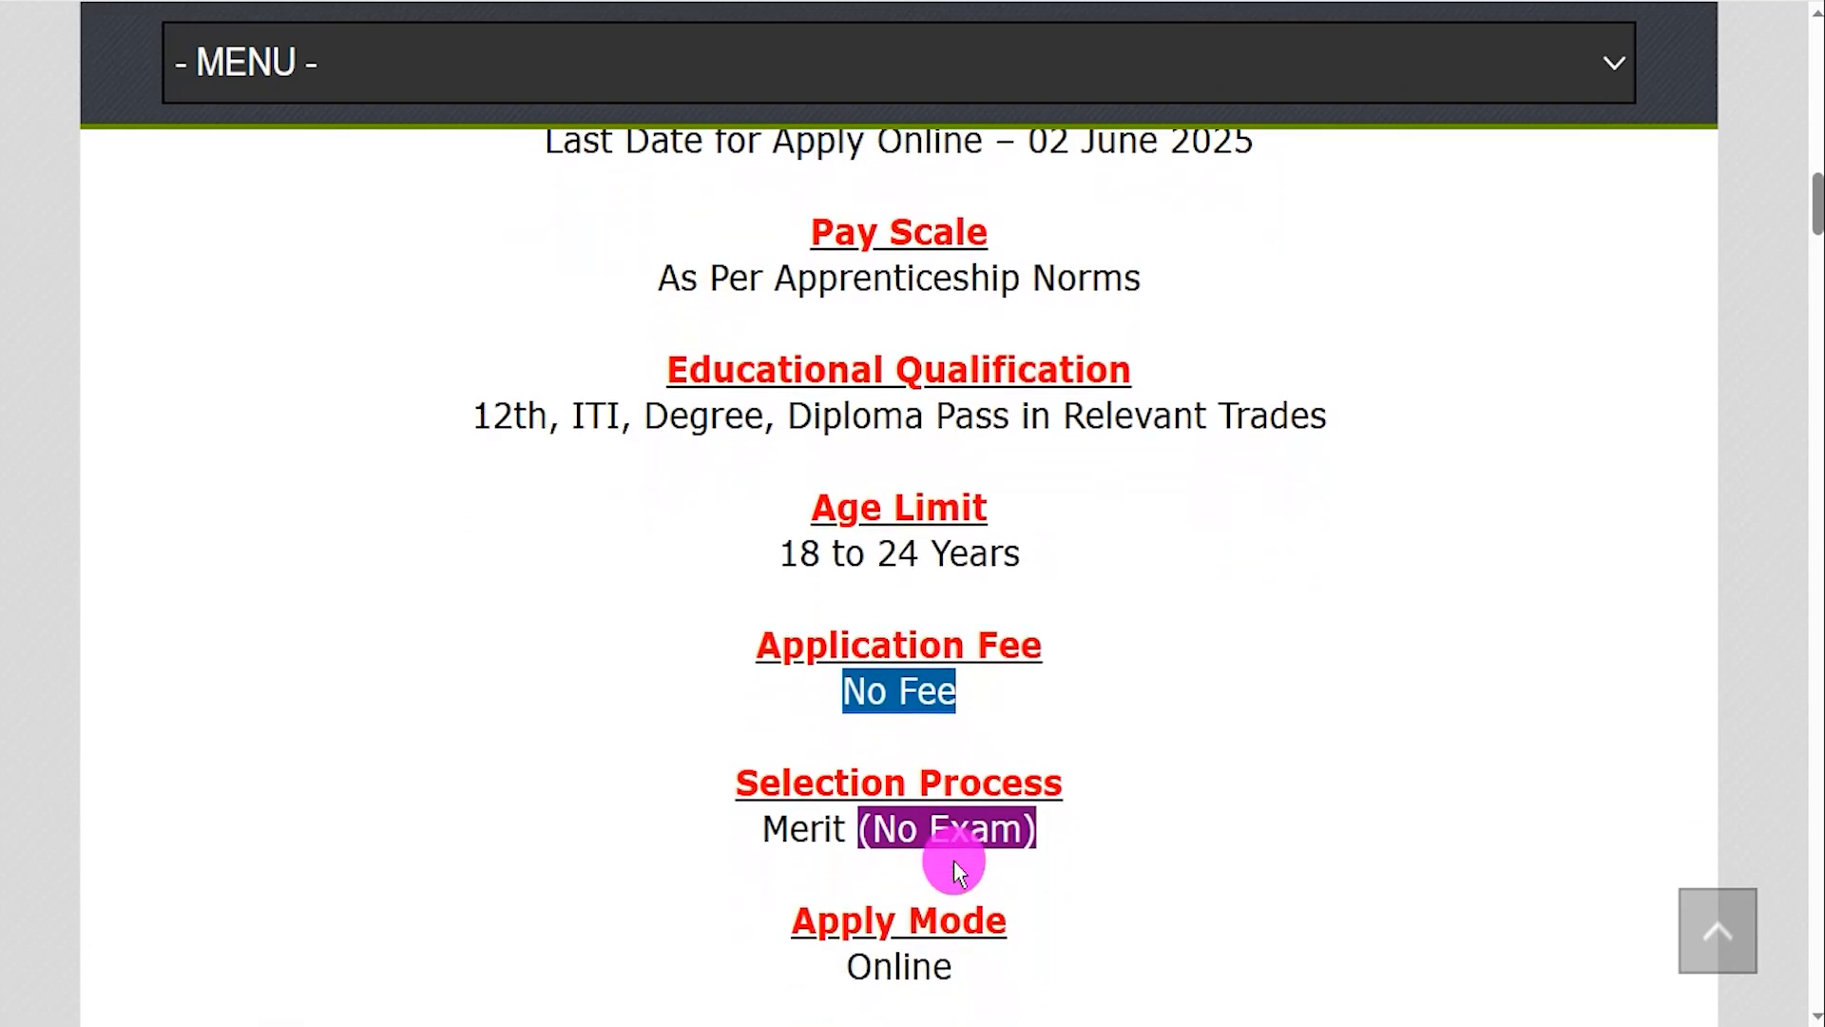
pyautogui.scroll(-2, 950, 864)
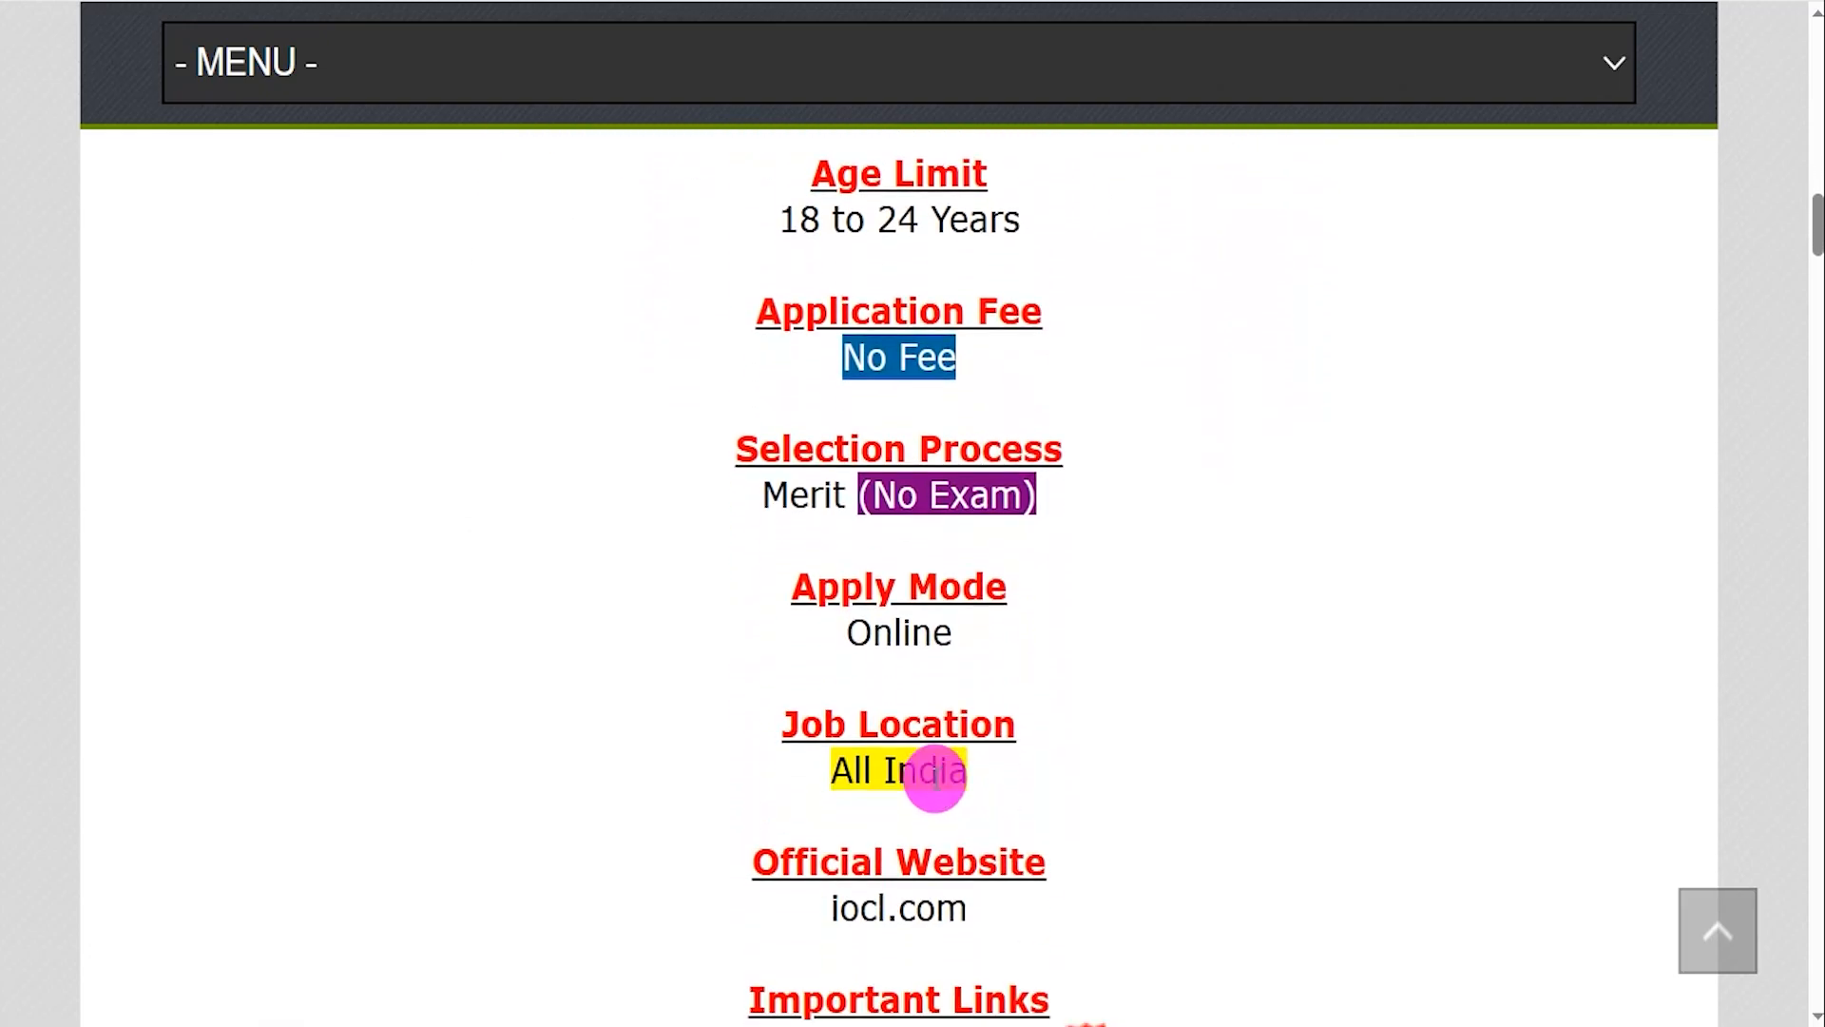
pyautogui.moveTo(859, 577); pyautogui.dragTo(930, 574)
pyautogui.scroll(-1, 931, 576)
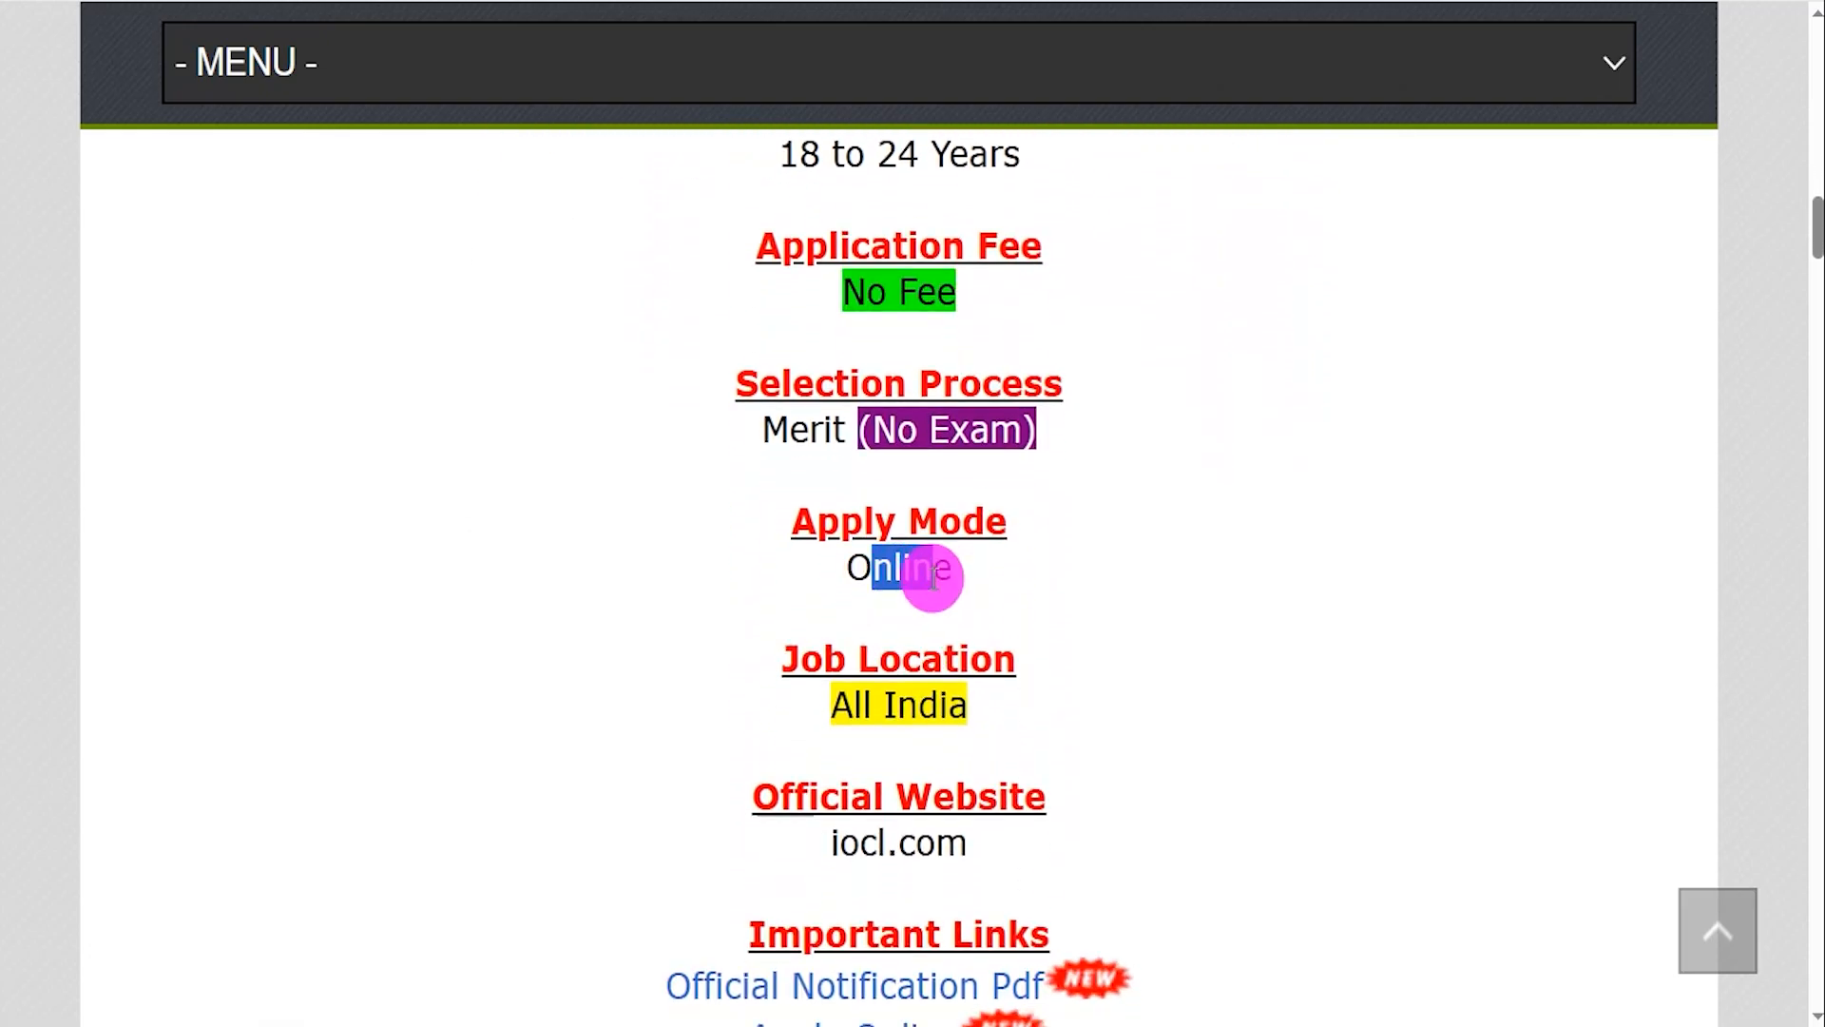
pyautogui.scroll(-2, 932, 582)
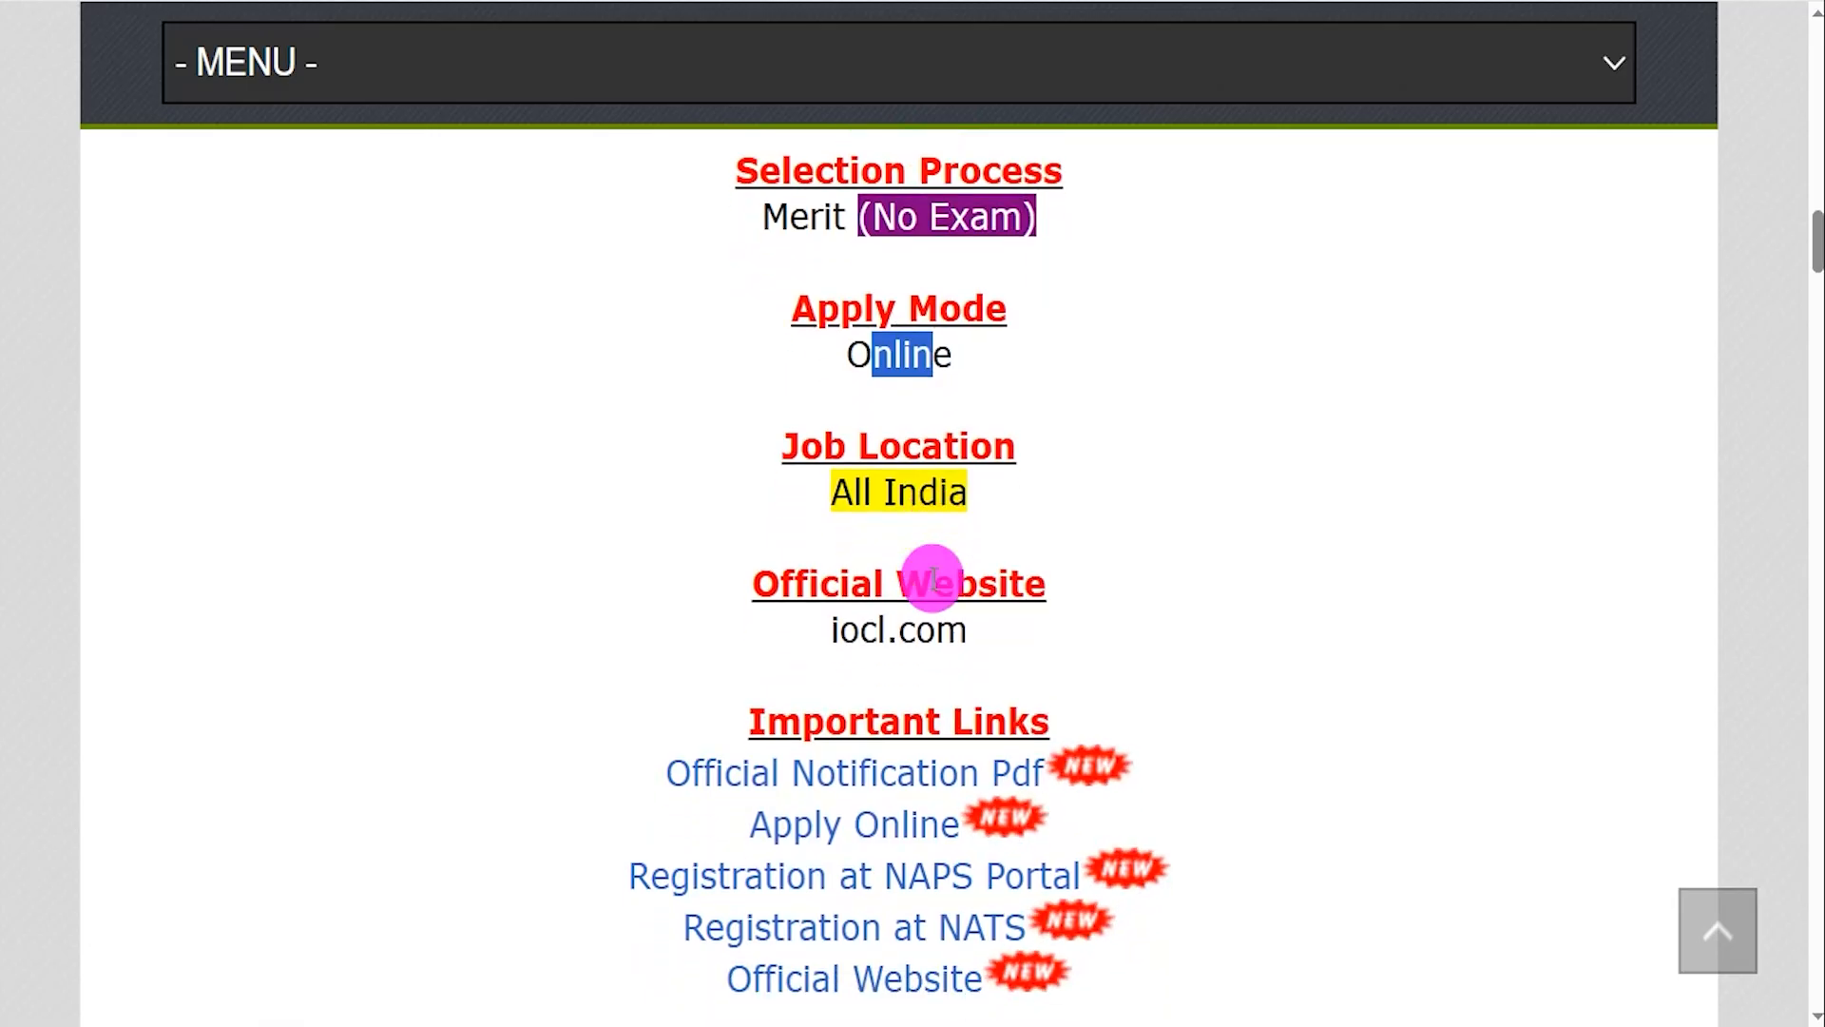
# Highlight the Official Notification Pdf entry under Important Links and open that document.
pyautogui.moveTo(775, 662); pyautogui.dragTo(1032, 658)
pyautogui.moveTo(602, 716); pyautogui.dragTo(879, 723)
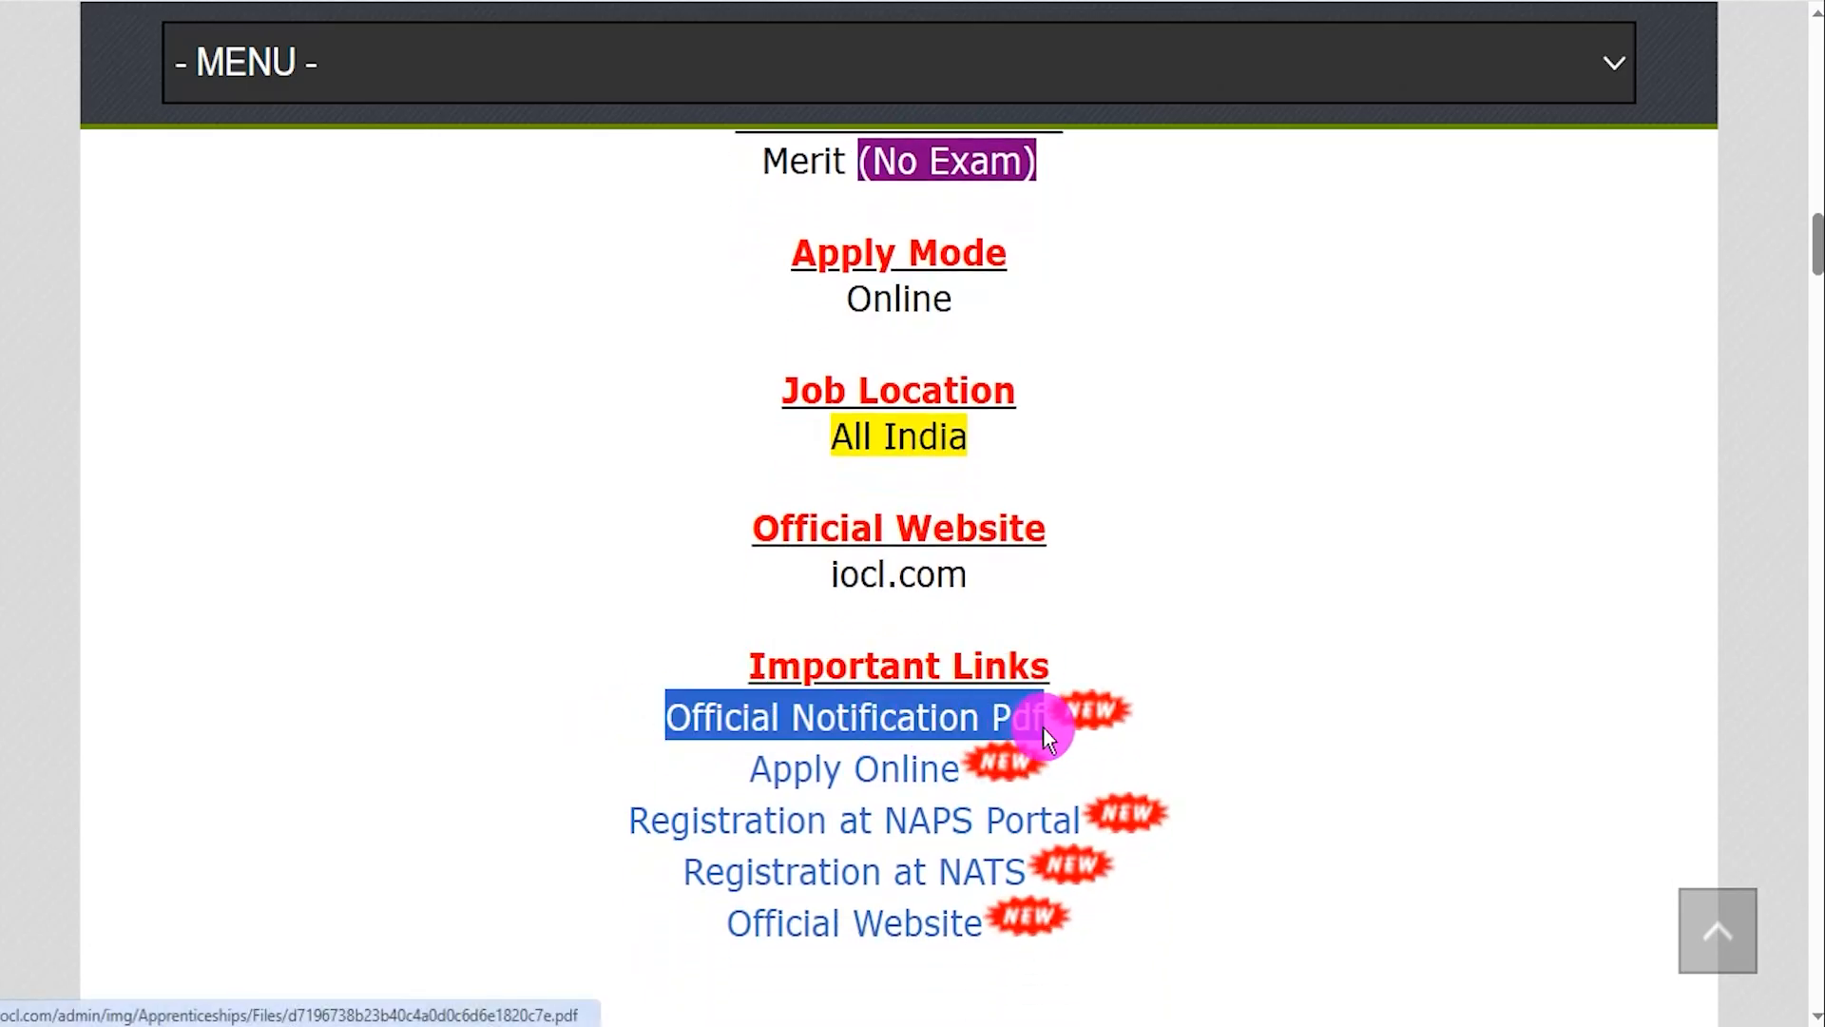
pyautogui.click(992, 737)
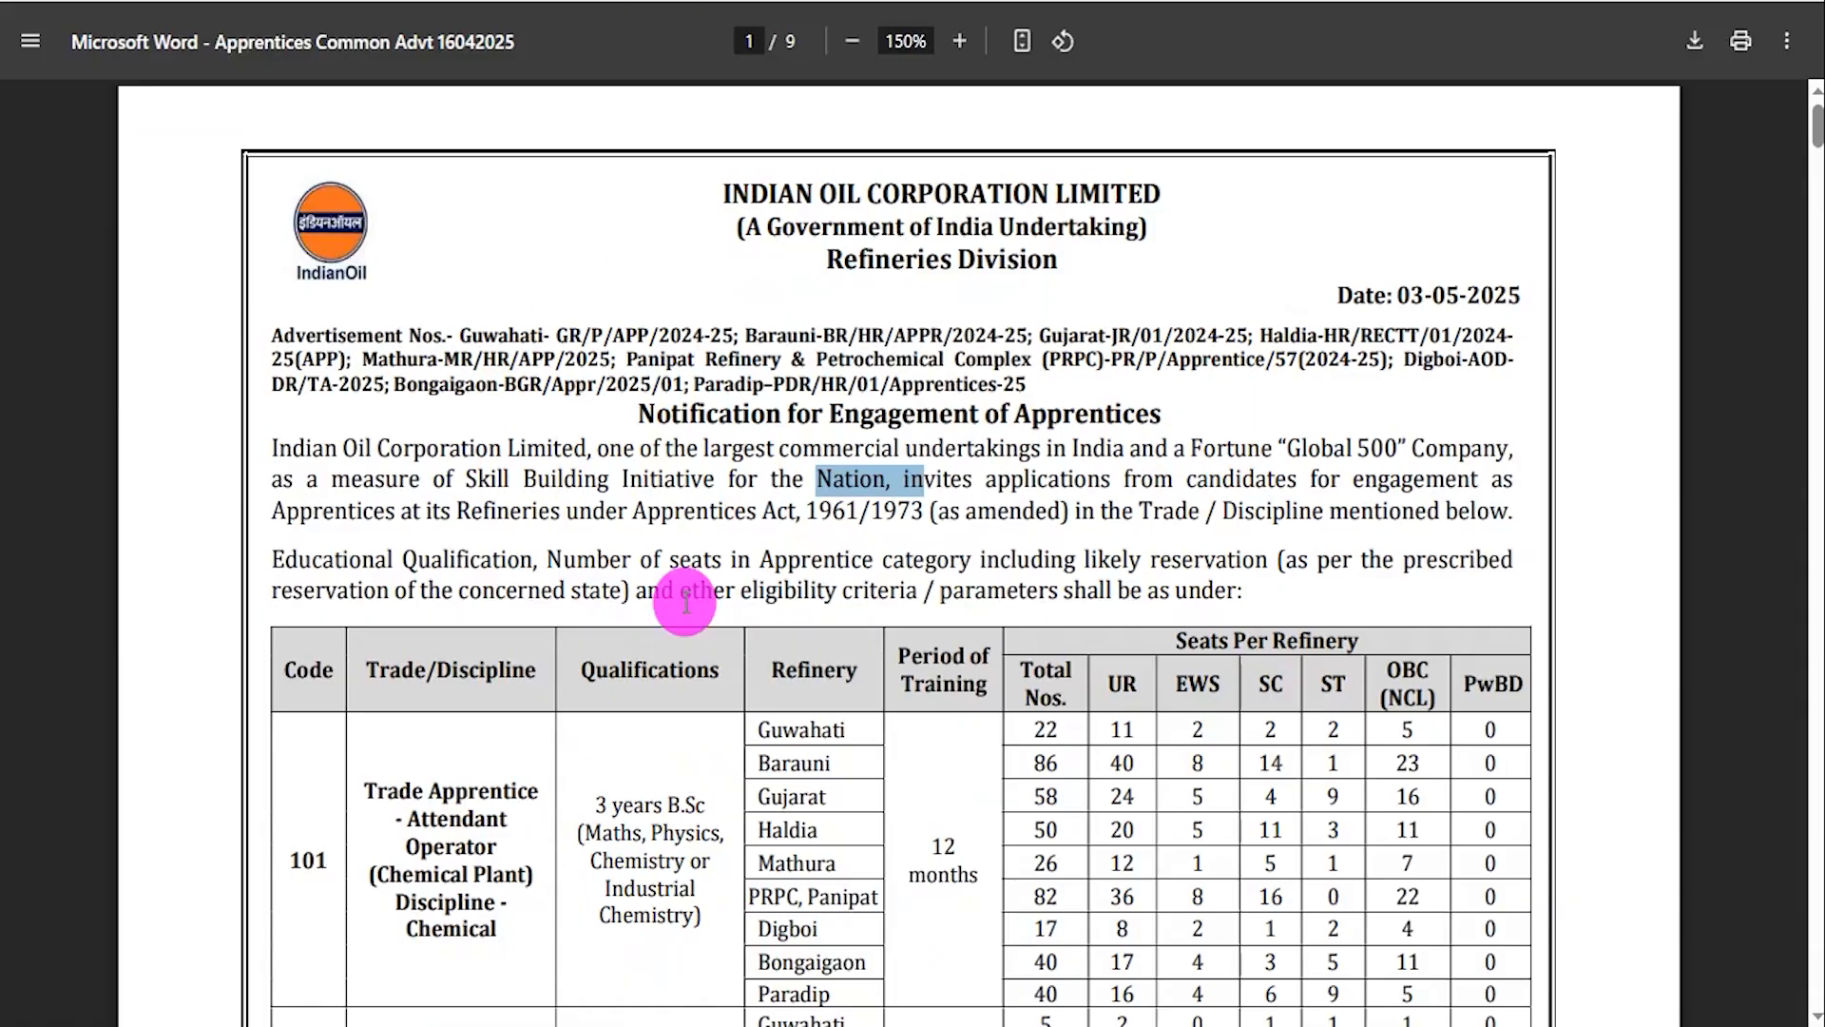
# Look through the seats-per-refinery tables for codes 101 to 111 and the notes that follow, and return to the first page.
pyautogui.scroll(-3, 870, 499)
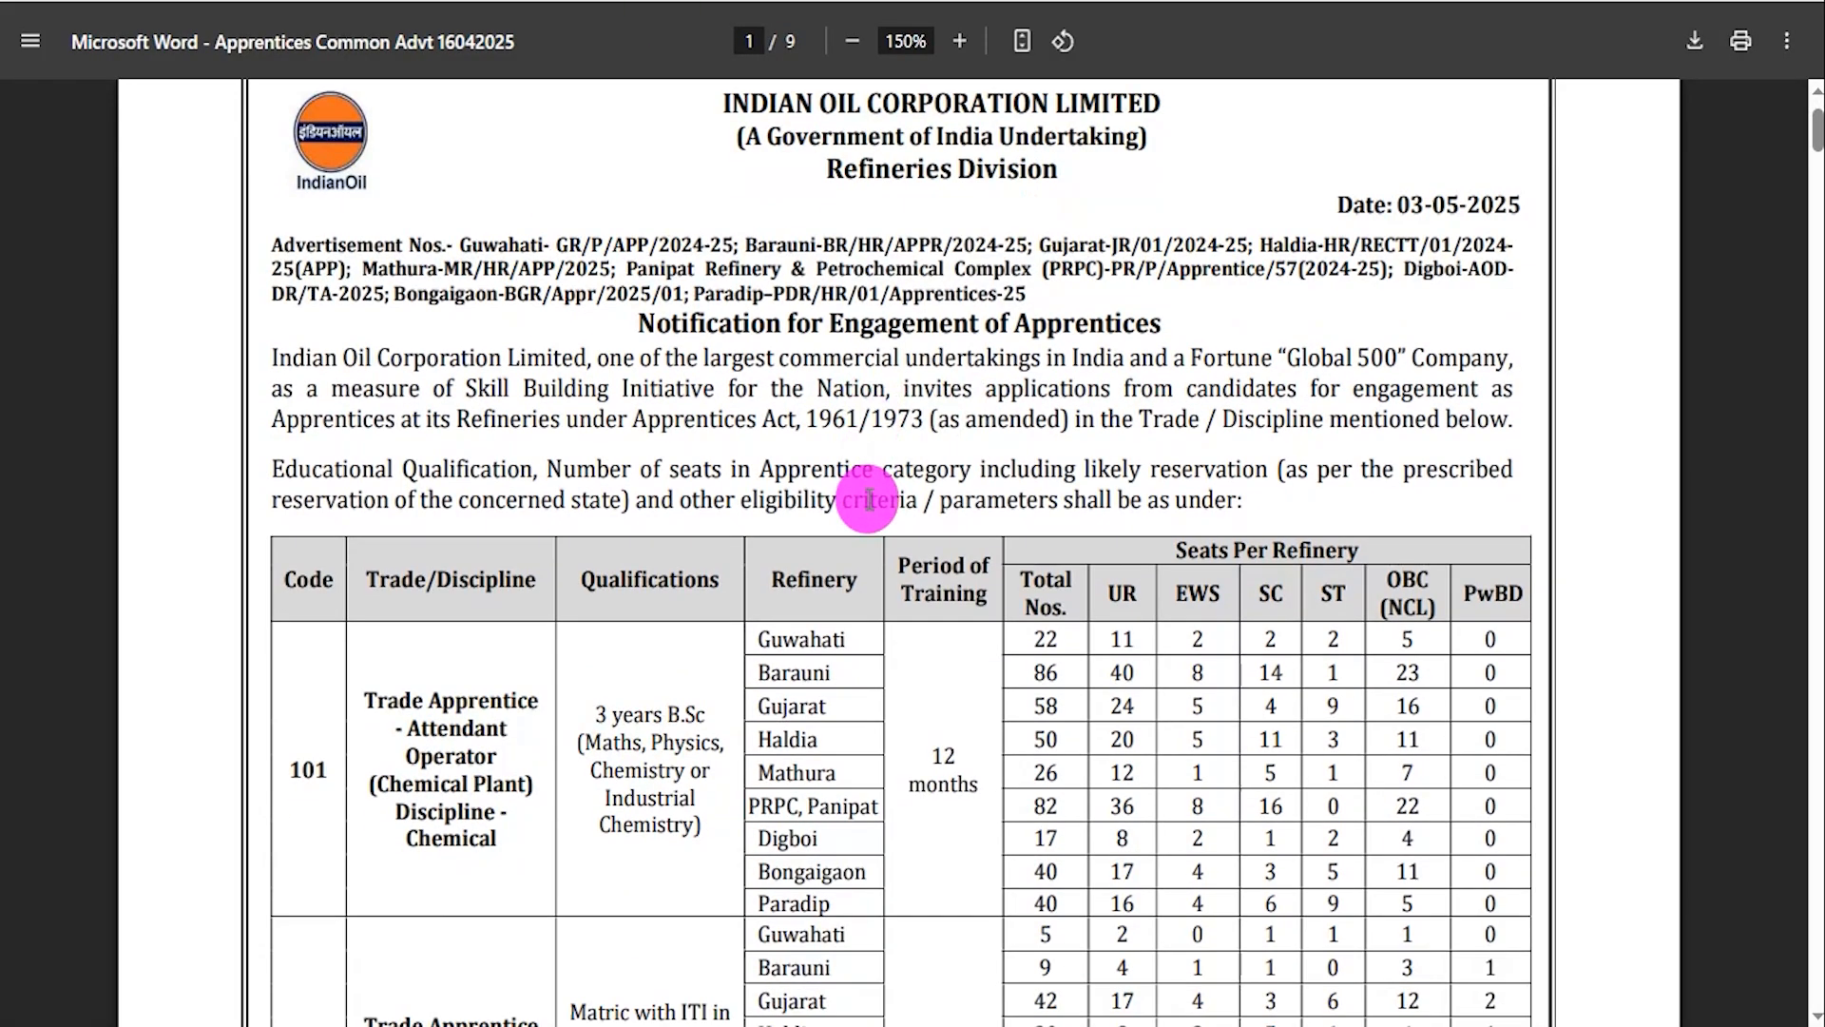
pyautogui.scroll(-9, 868, 498)
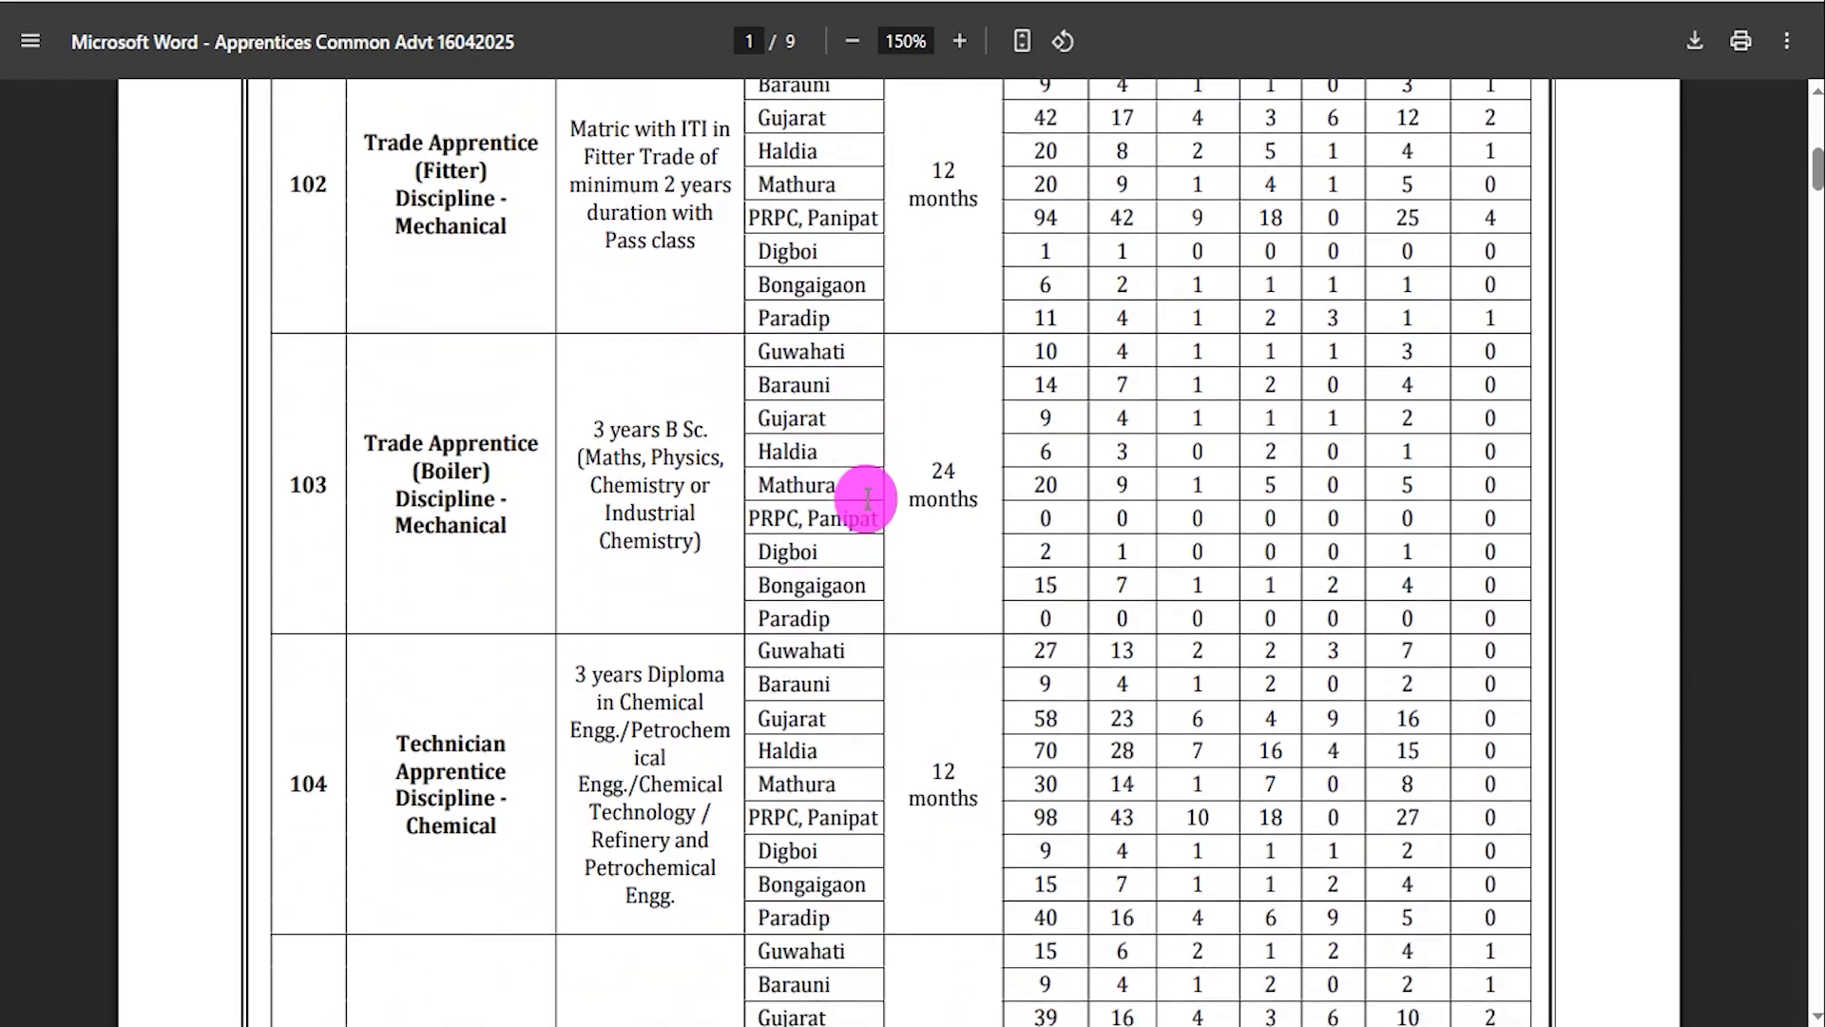
pyautogui.scroll(-10, 868, 496)
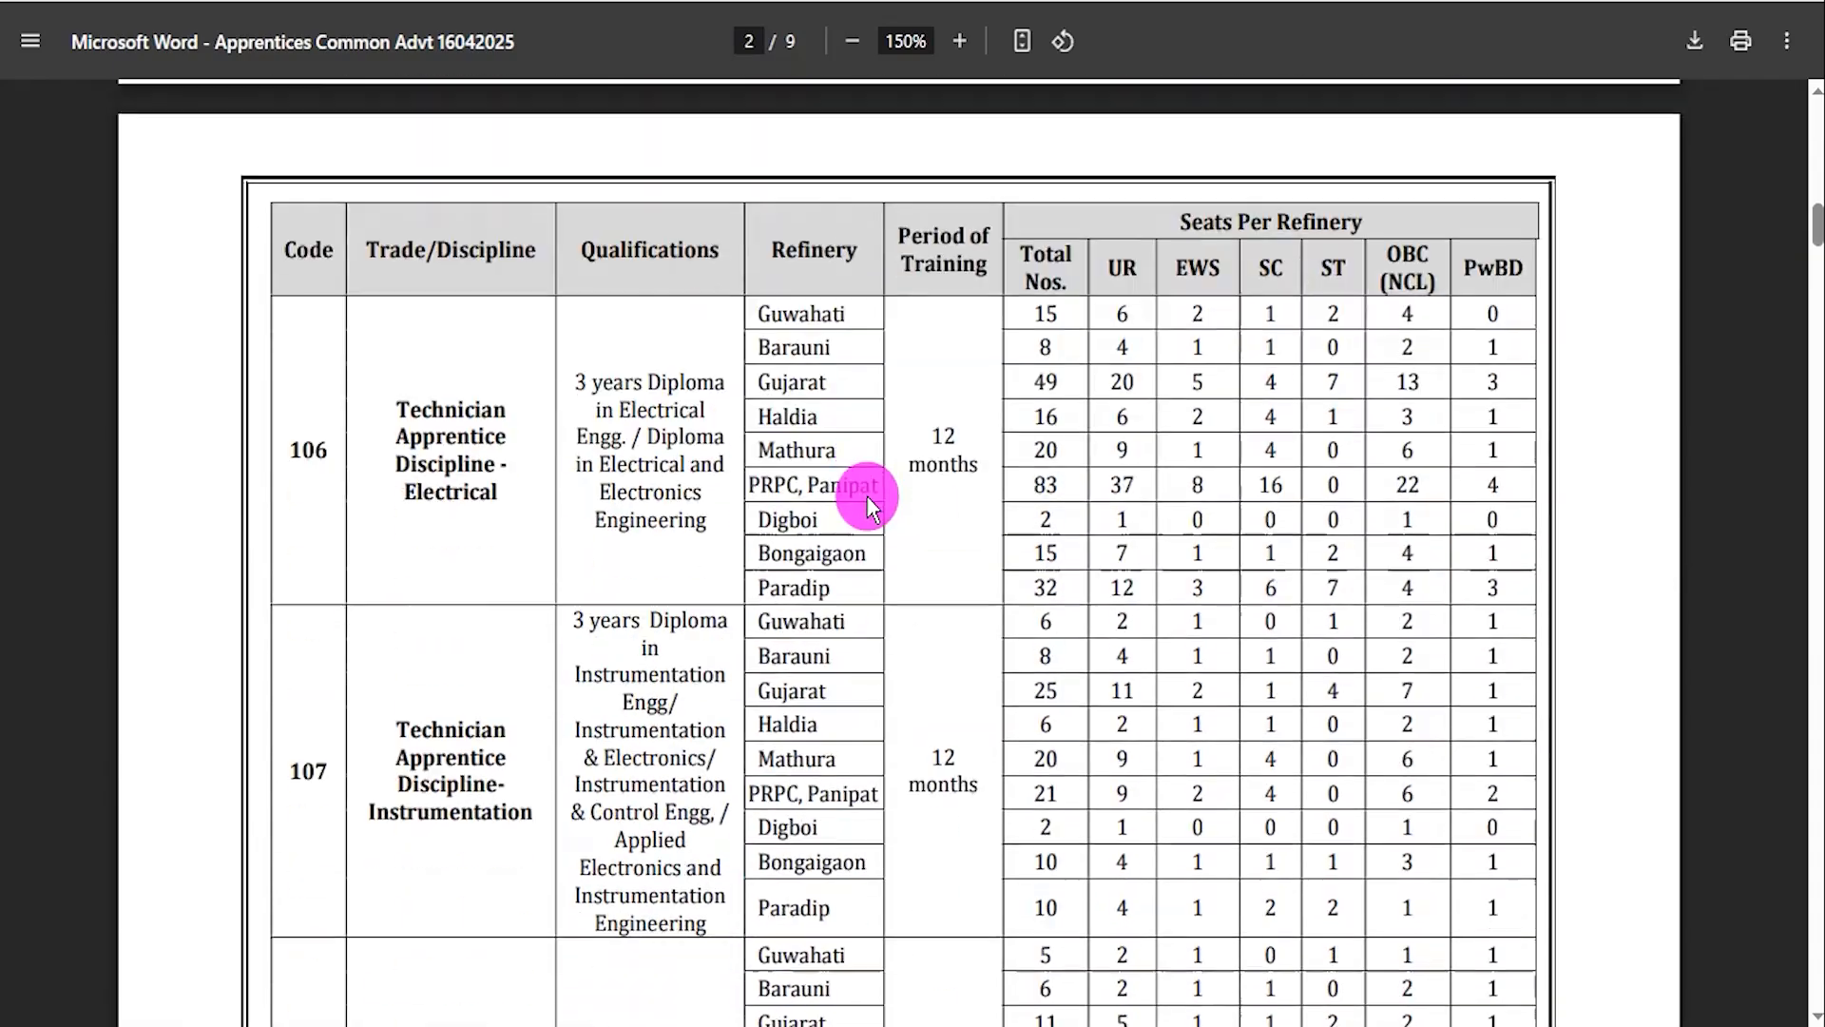
pyautogui.scroll(-9, 865, 495)
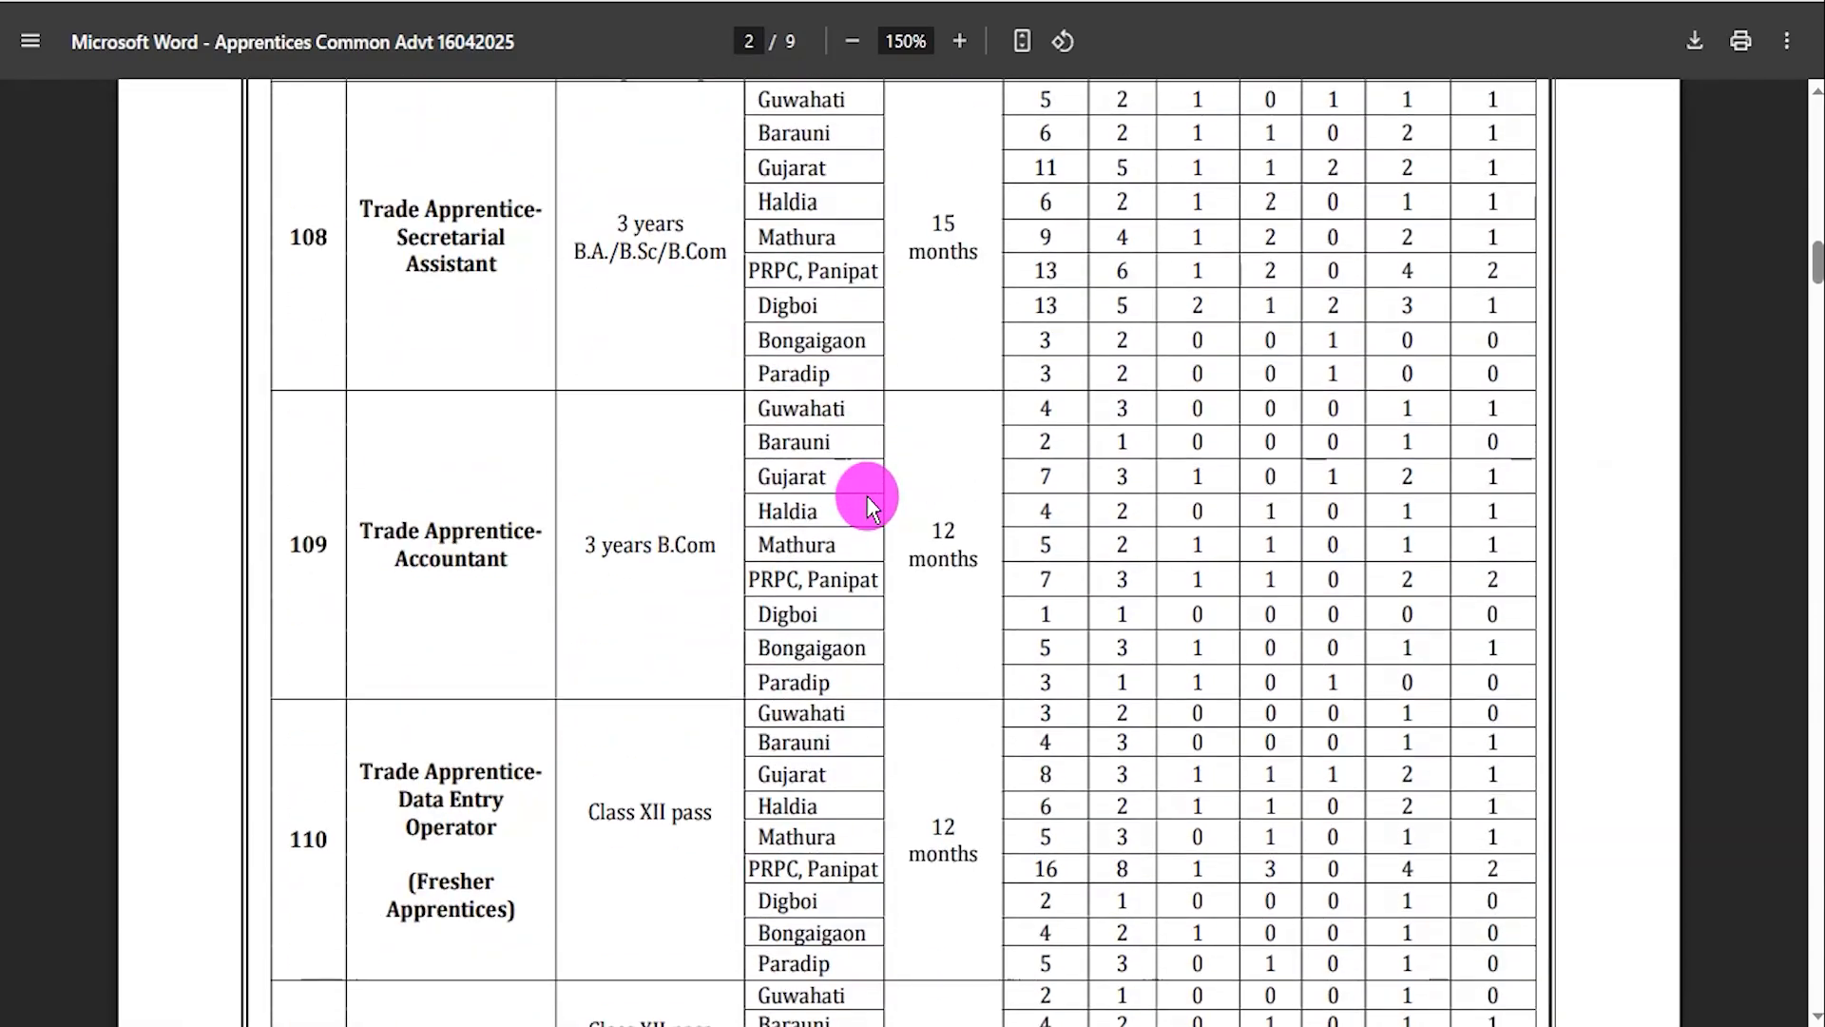
pyautogui.scroll(-3, 865, 495)
pyautogui.scroll(-7, 865, 494)
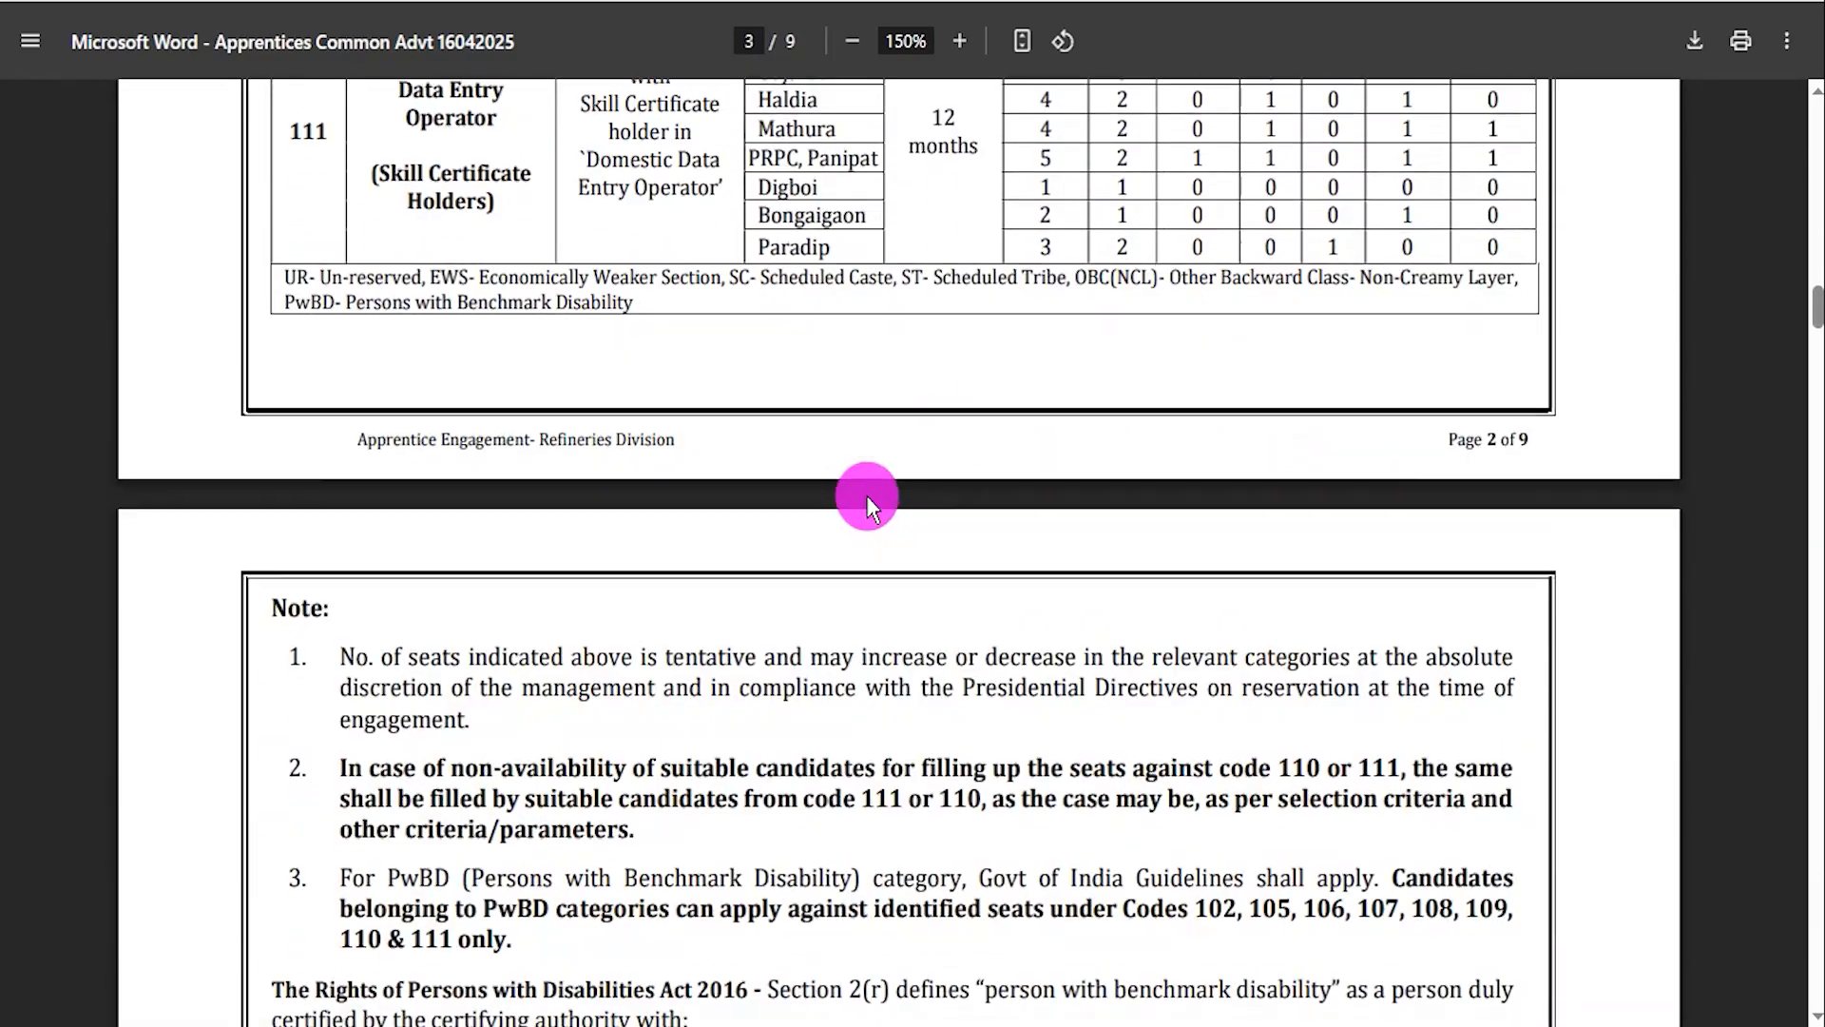
pyautogui.scroll(-11, 865, 494)
pyautogui.press('Home')
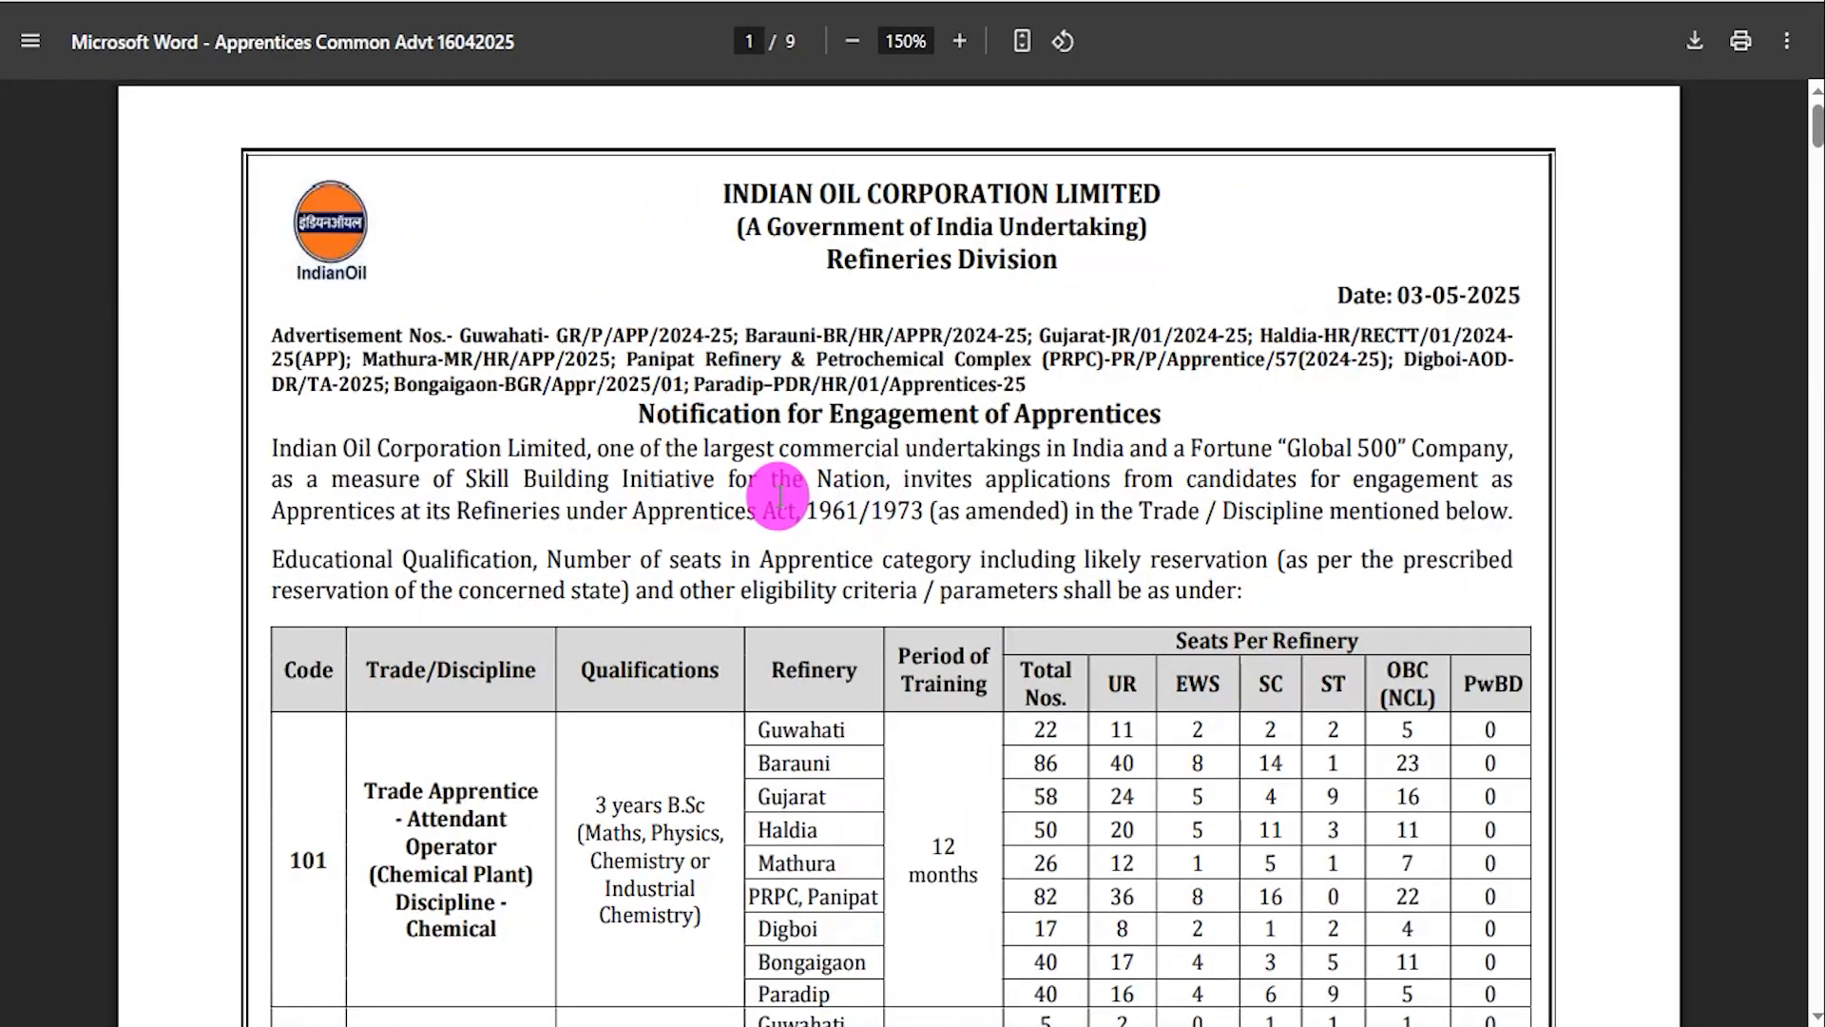
# Highlight the Notification for Engagement of Apprentices heading and look over the first trades in the seats table.
pyautogui.moveTo(782, 416); pyautogui.dragTo(956, 424)
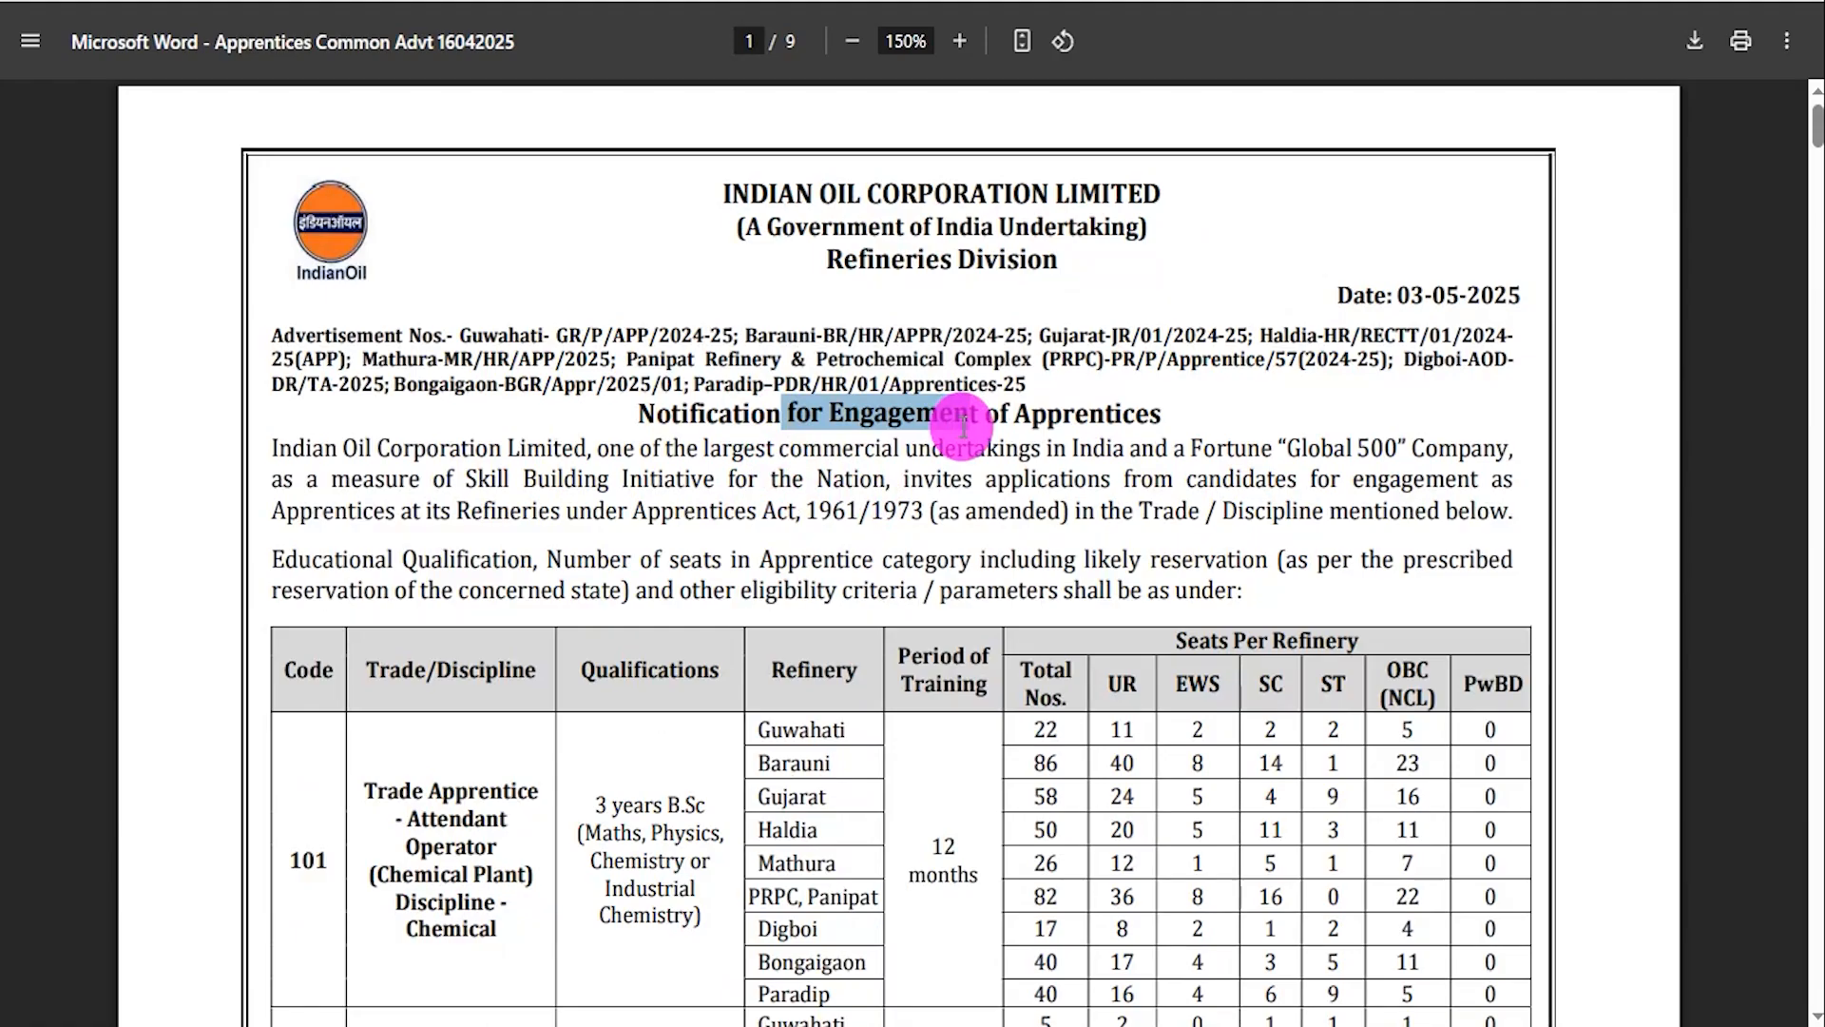
pyautogui.scroll(-4, 803, 582)
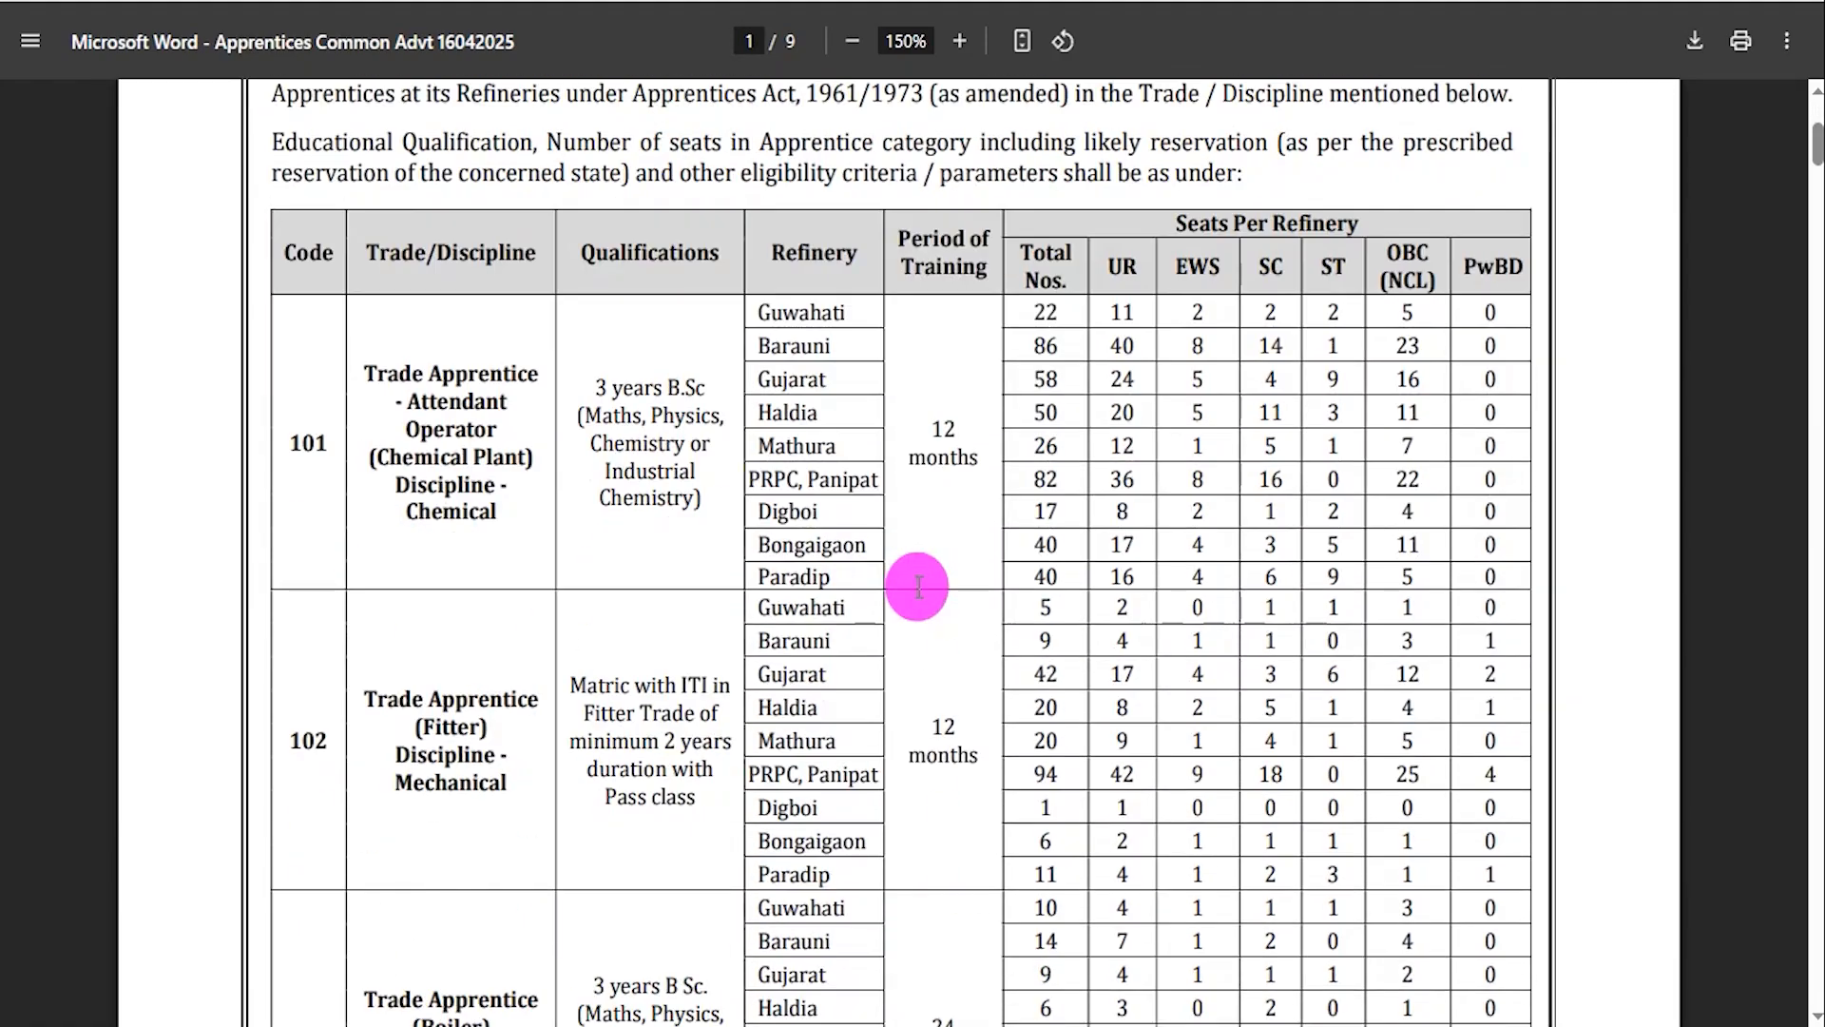
pyautogui.scroll(4, 918, 586)
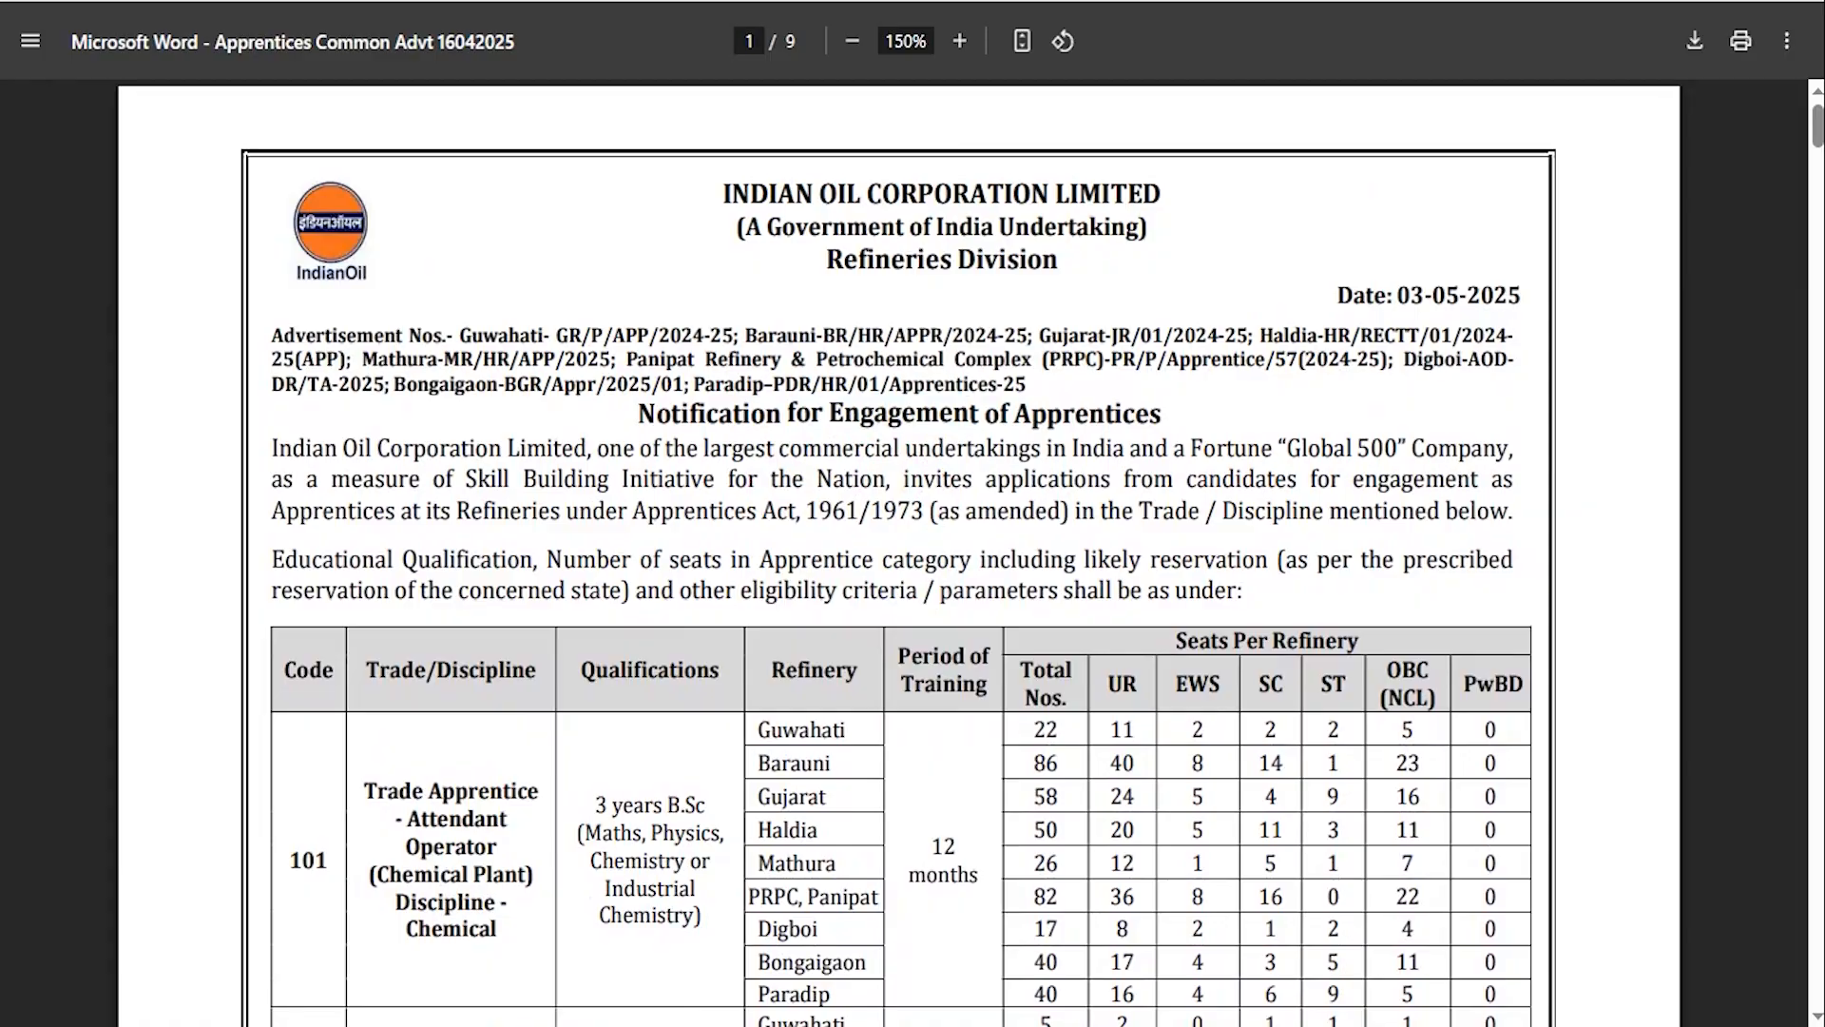
# Return to the IOCL Apprentice page and open the IndianOil Recruitment Portal through its Apply Online link.
pyautogui.hotkey('ctrl', 'shift', 'Tab')
pyautogui.moveTo(745, 768); pyautogui.dragTo(946, 767)
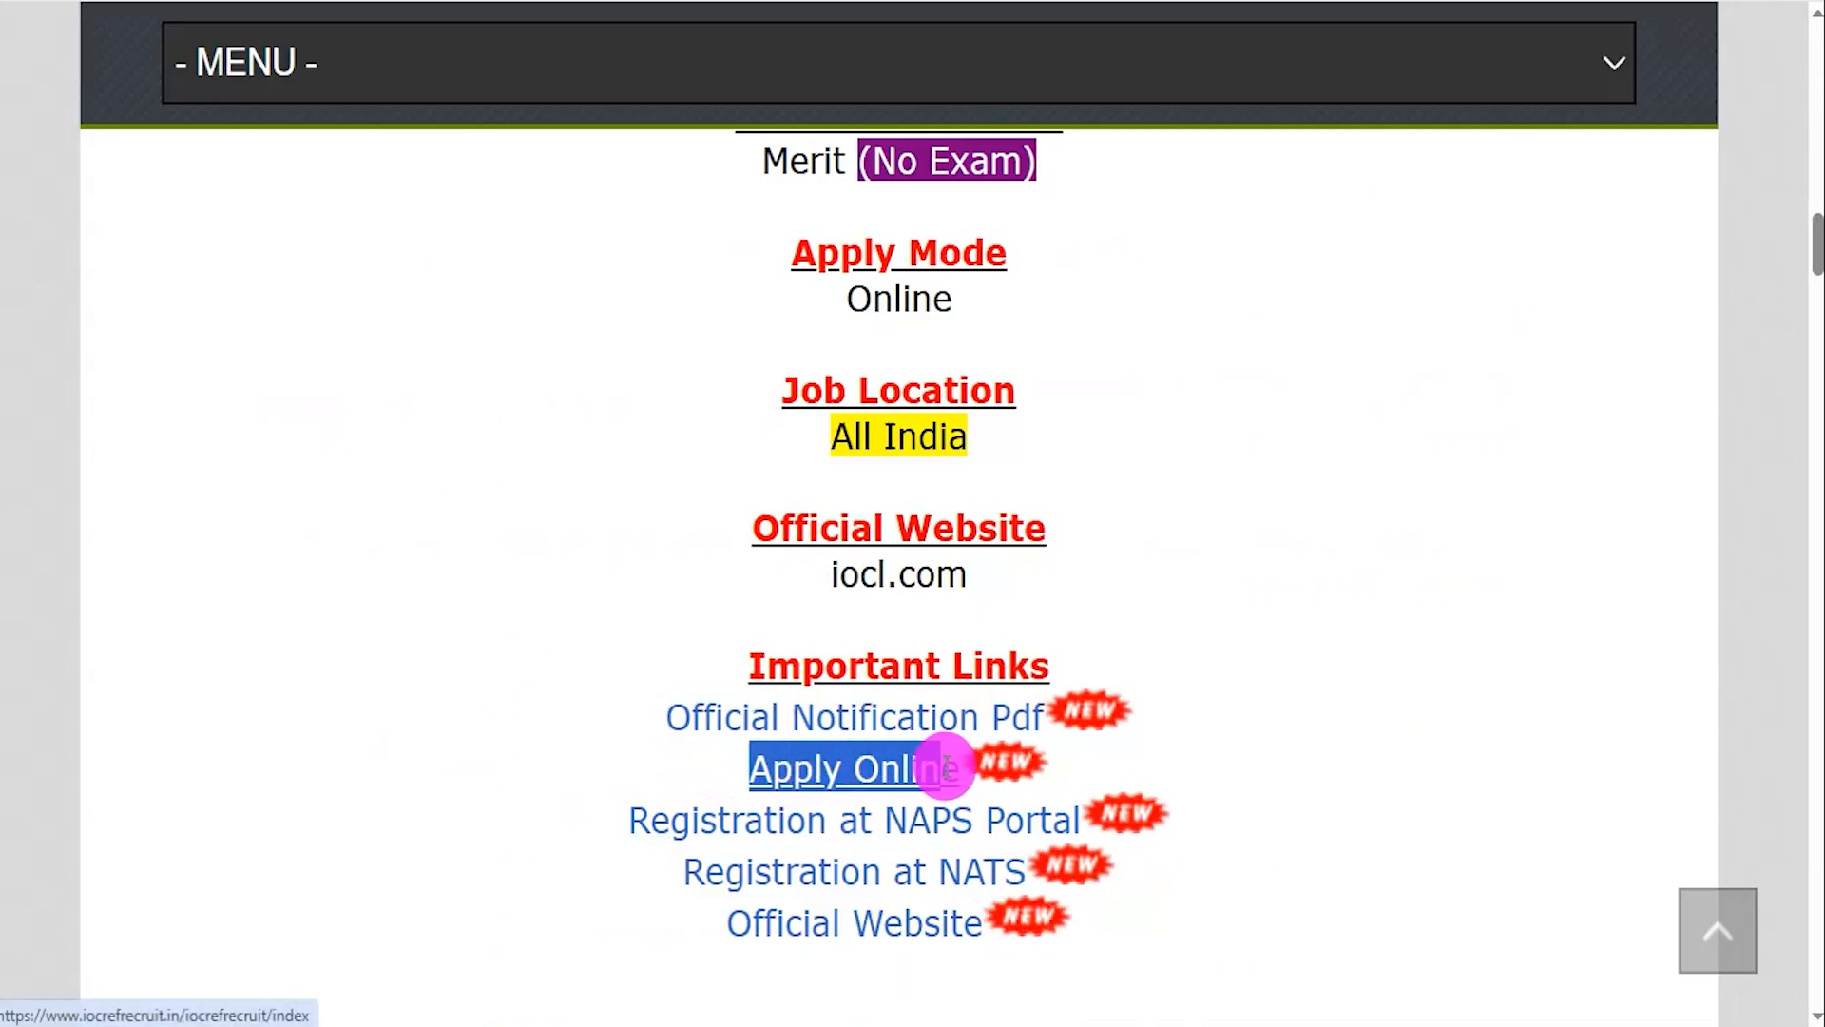
pyautogui.click(709, 758)
pyautogui.moveTo(717, 762); pyautogui.dragTo(961, 765)
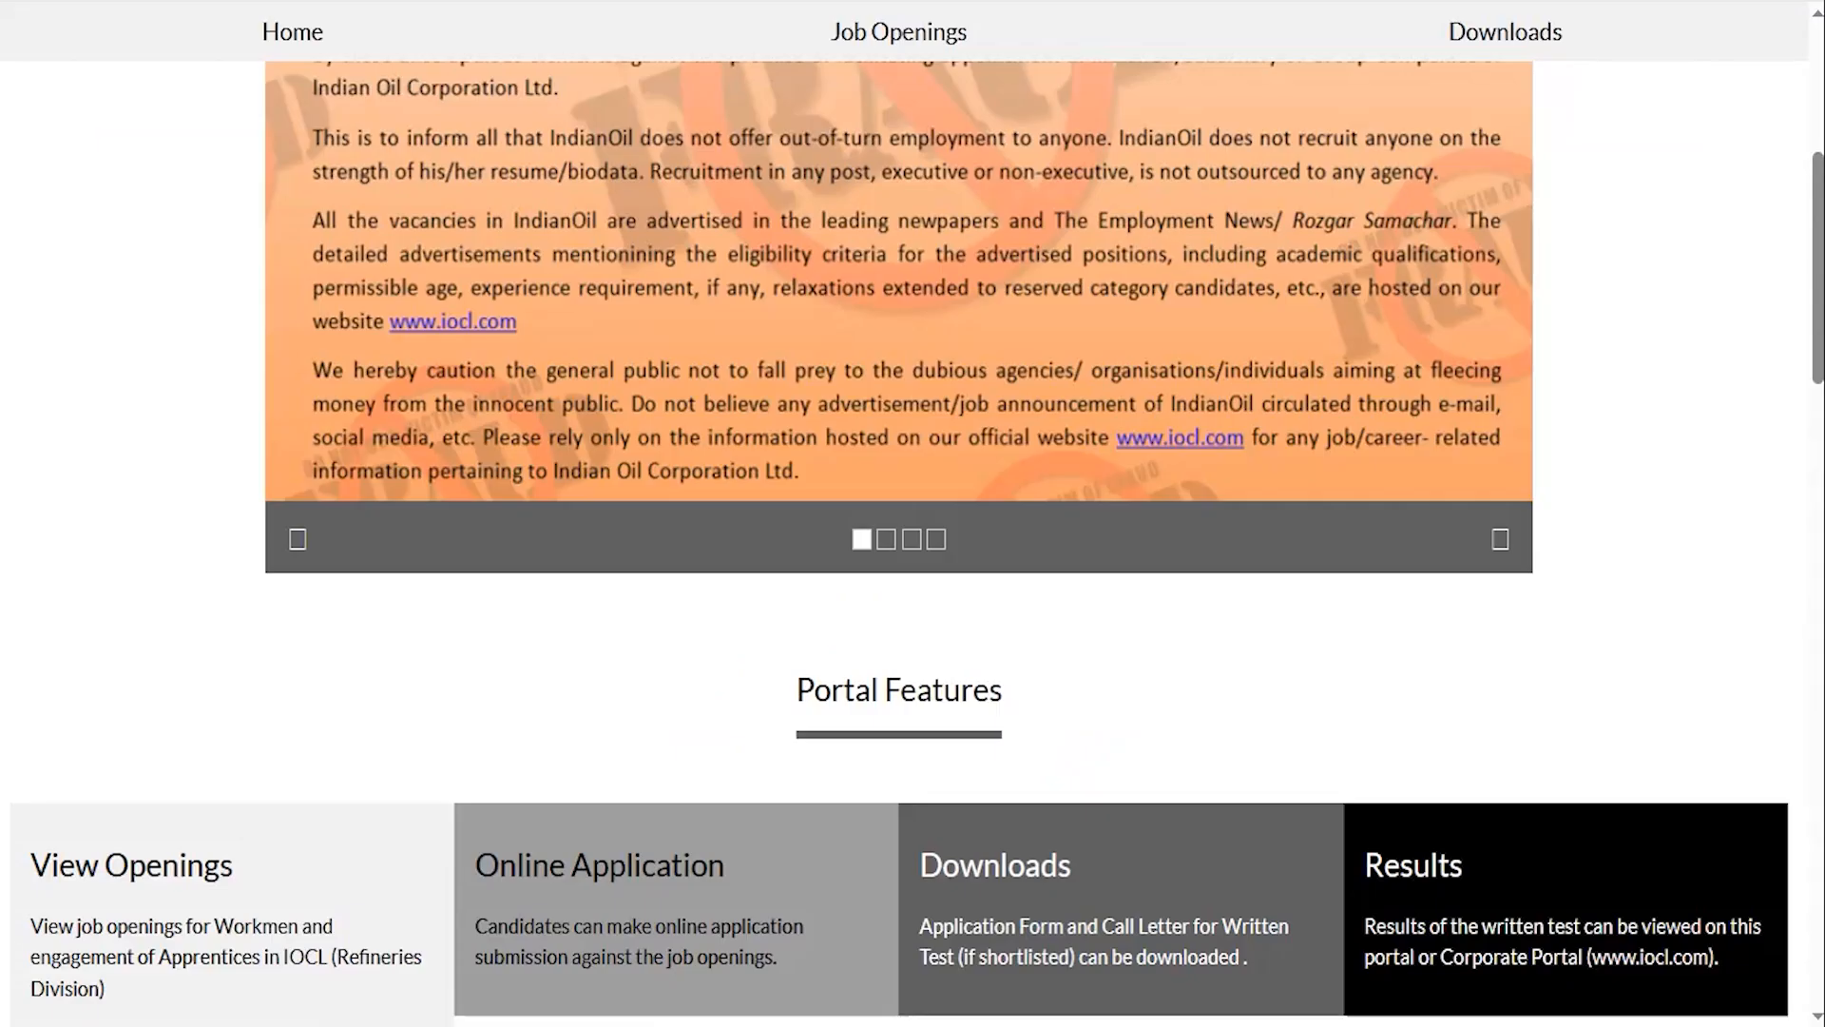
# Look over the recruitment portal from the fraud notice through Portal Features to the View Openings and Apply list.
pyautogui.scroll(5, 535, 635)
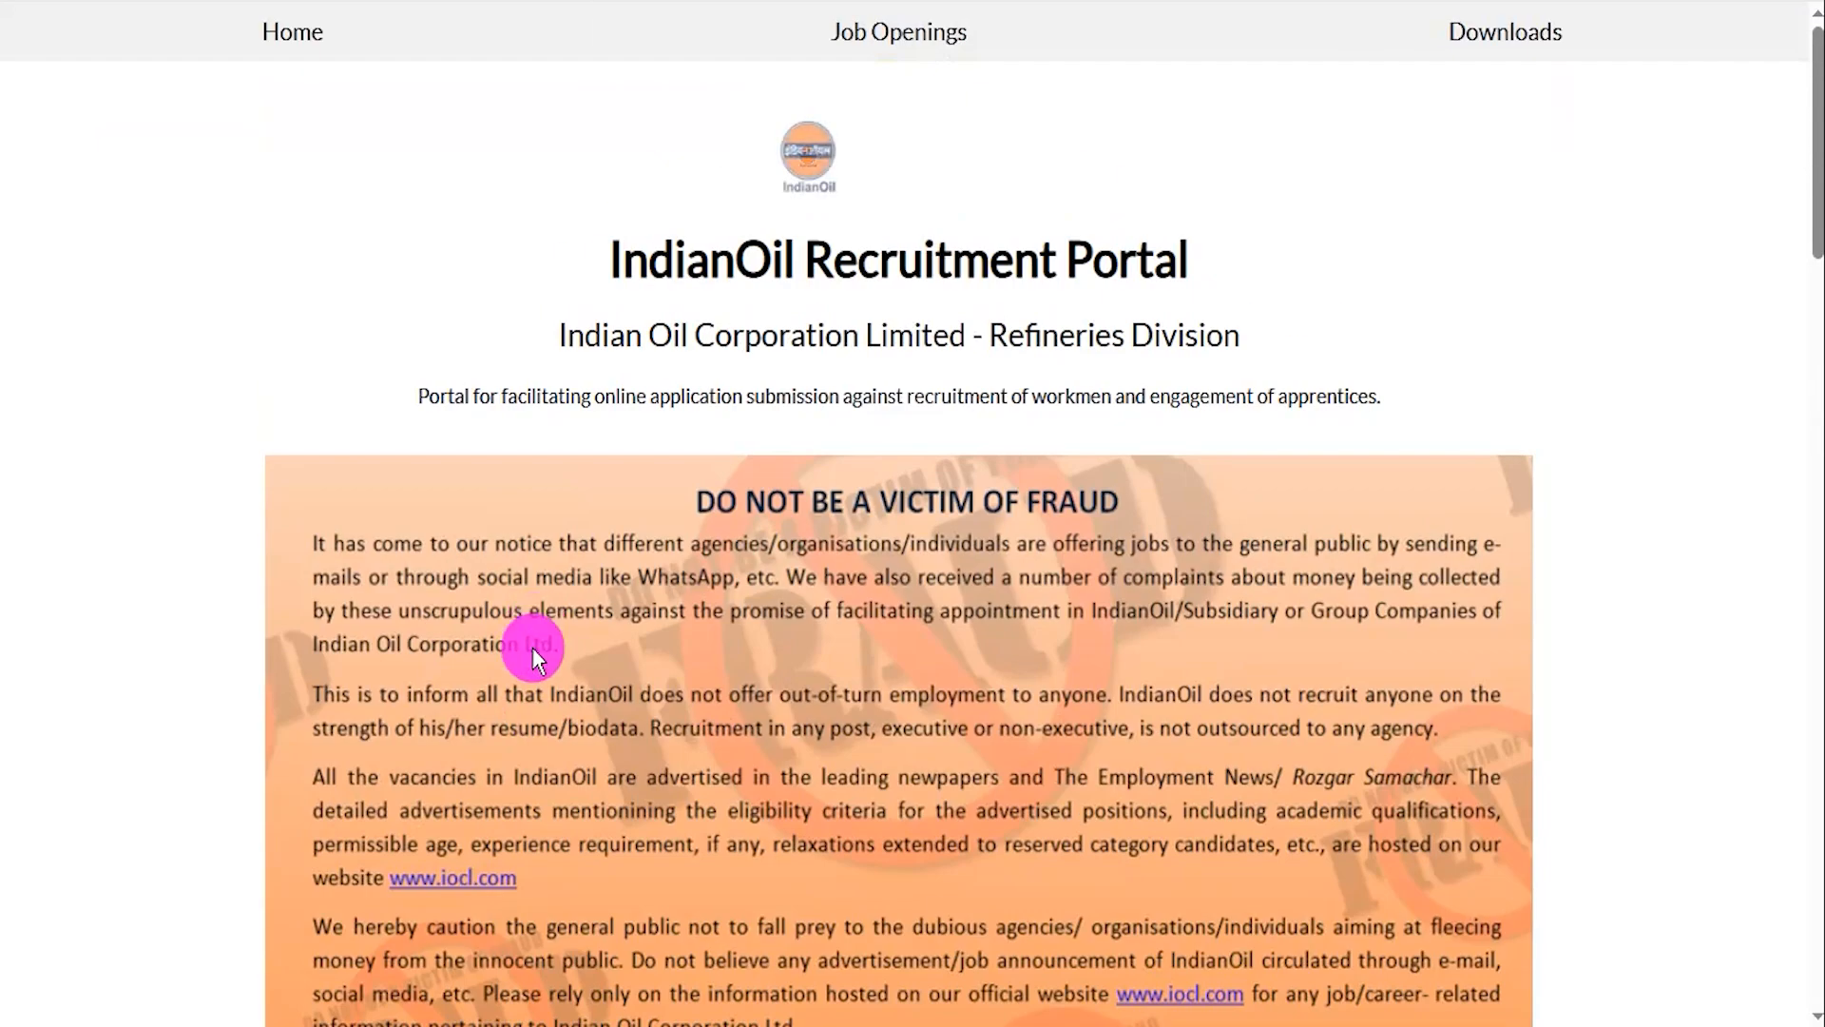
pyautogui.scroll(-8, 921, 545)
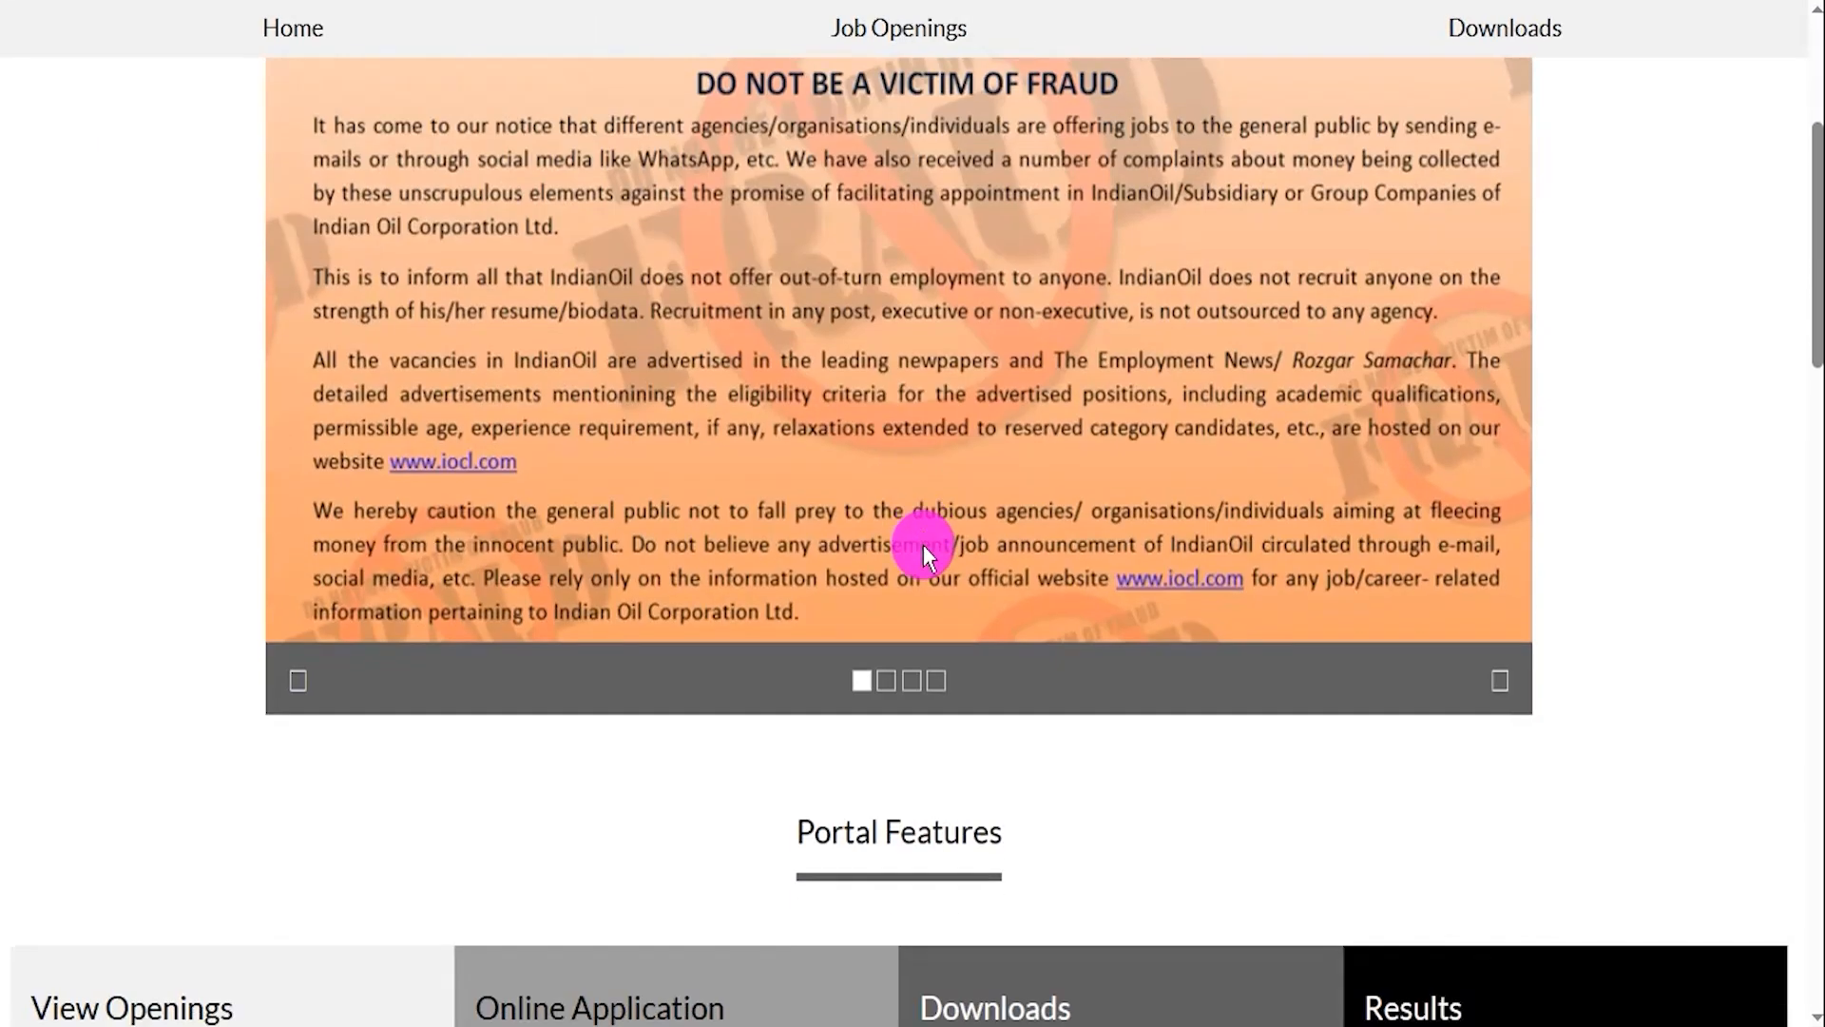
pyautogui.scroll(-6, 922, 545)
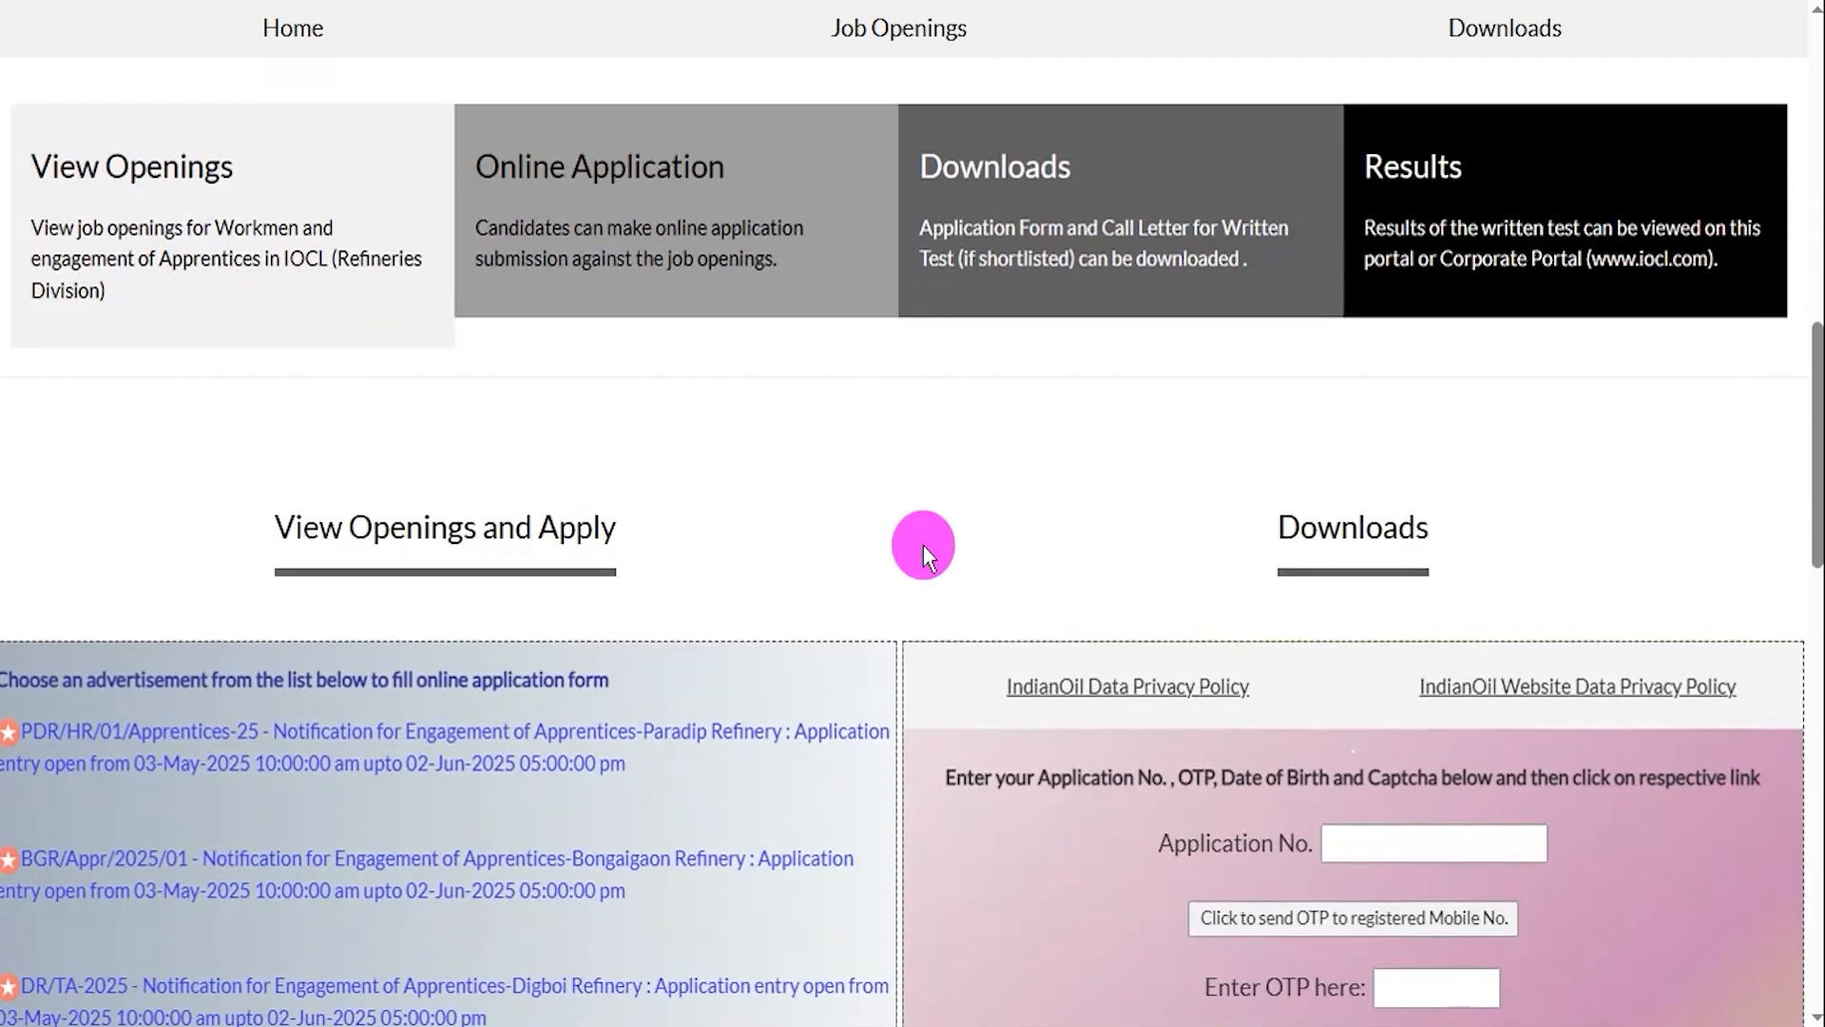
pyautogui.scroll(-1, 922, 545)
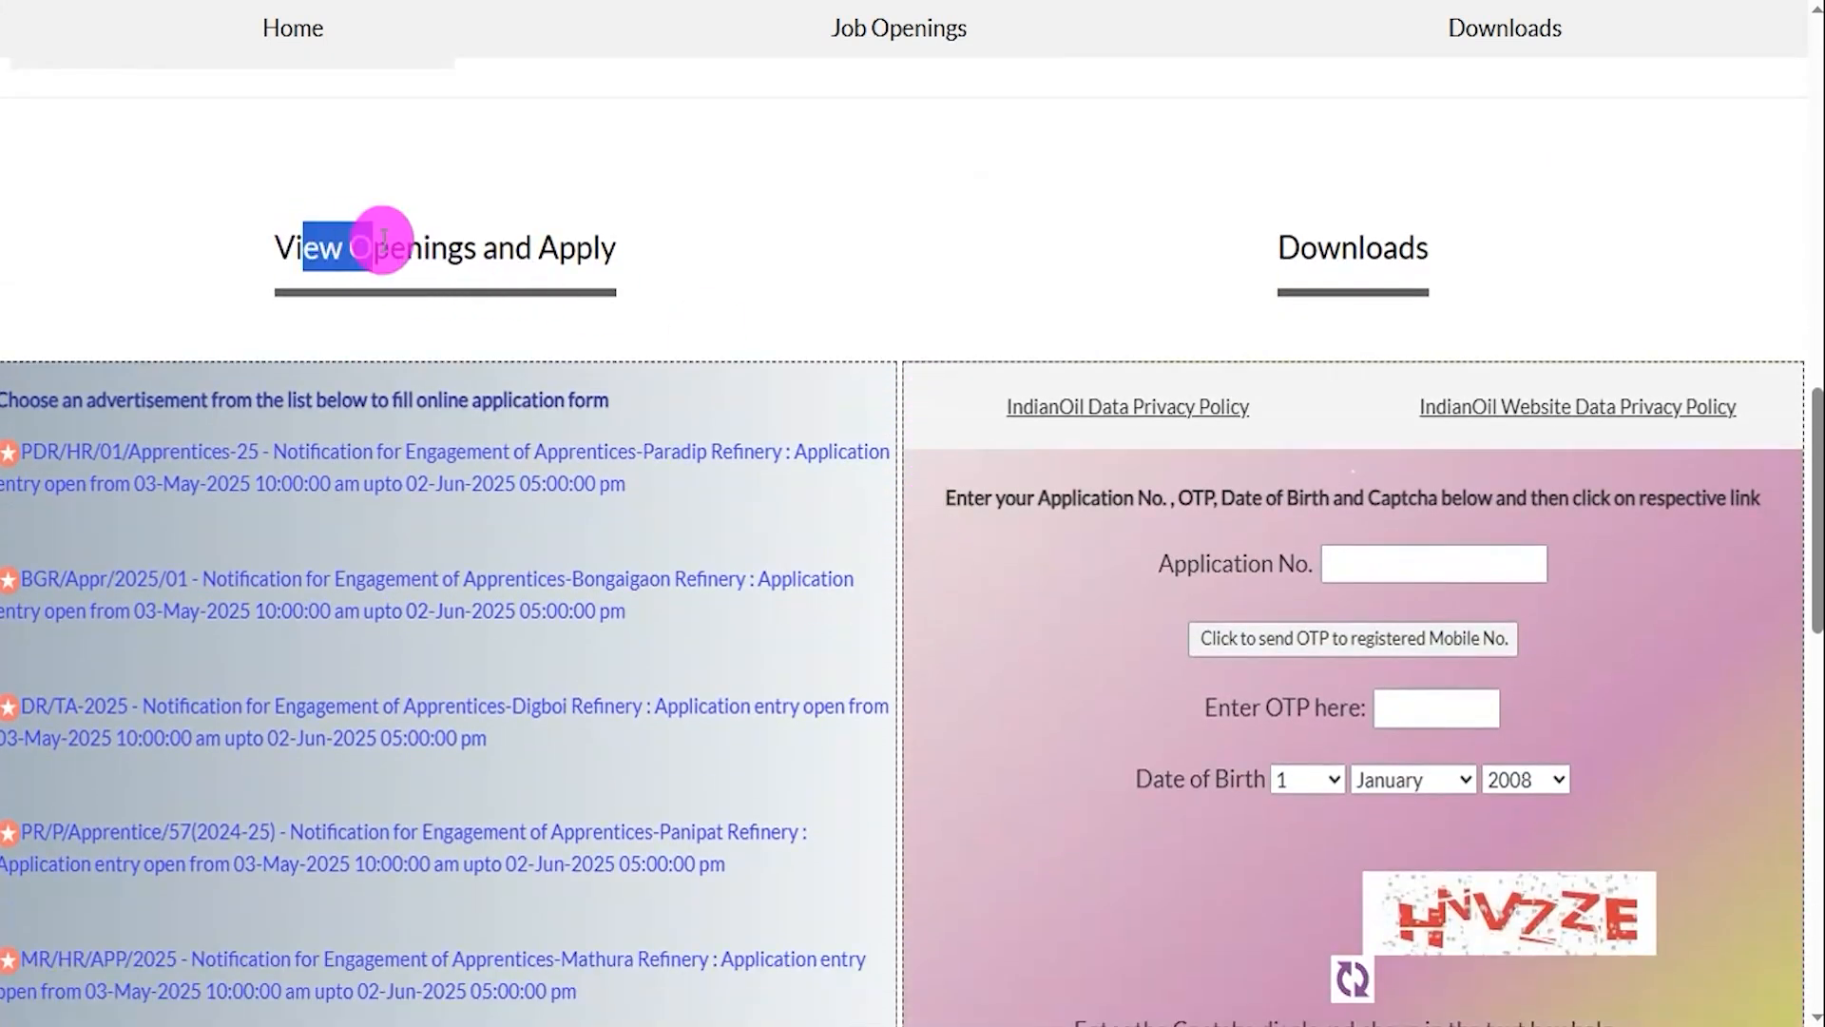
pyautogui.moveTo(383, 238); pyautogui.dragTo(551, 249)
pyautogui.scroll(-1, 451, 457)
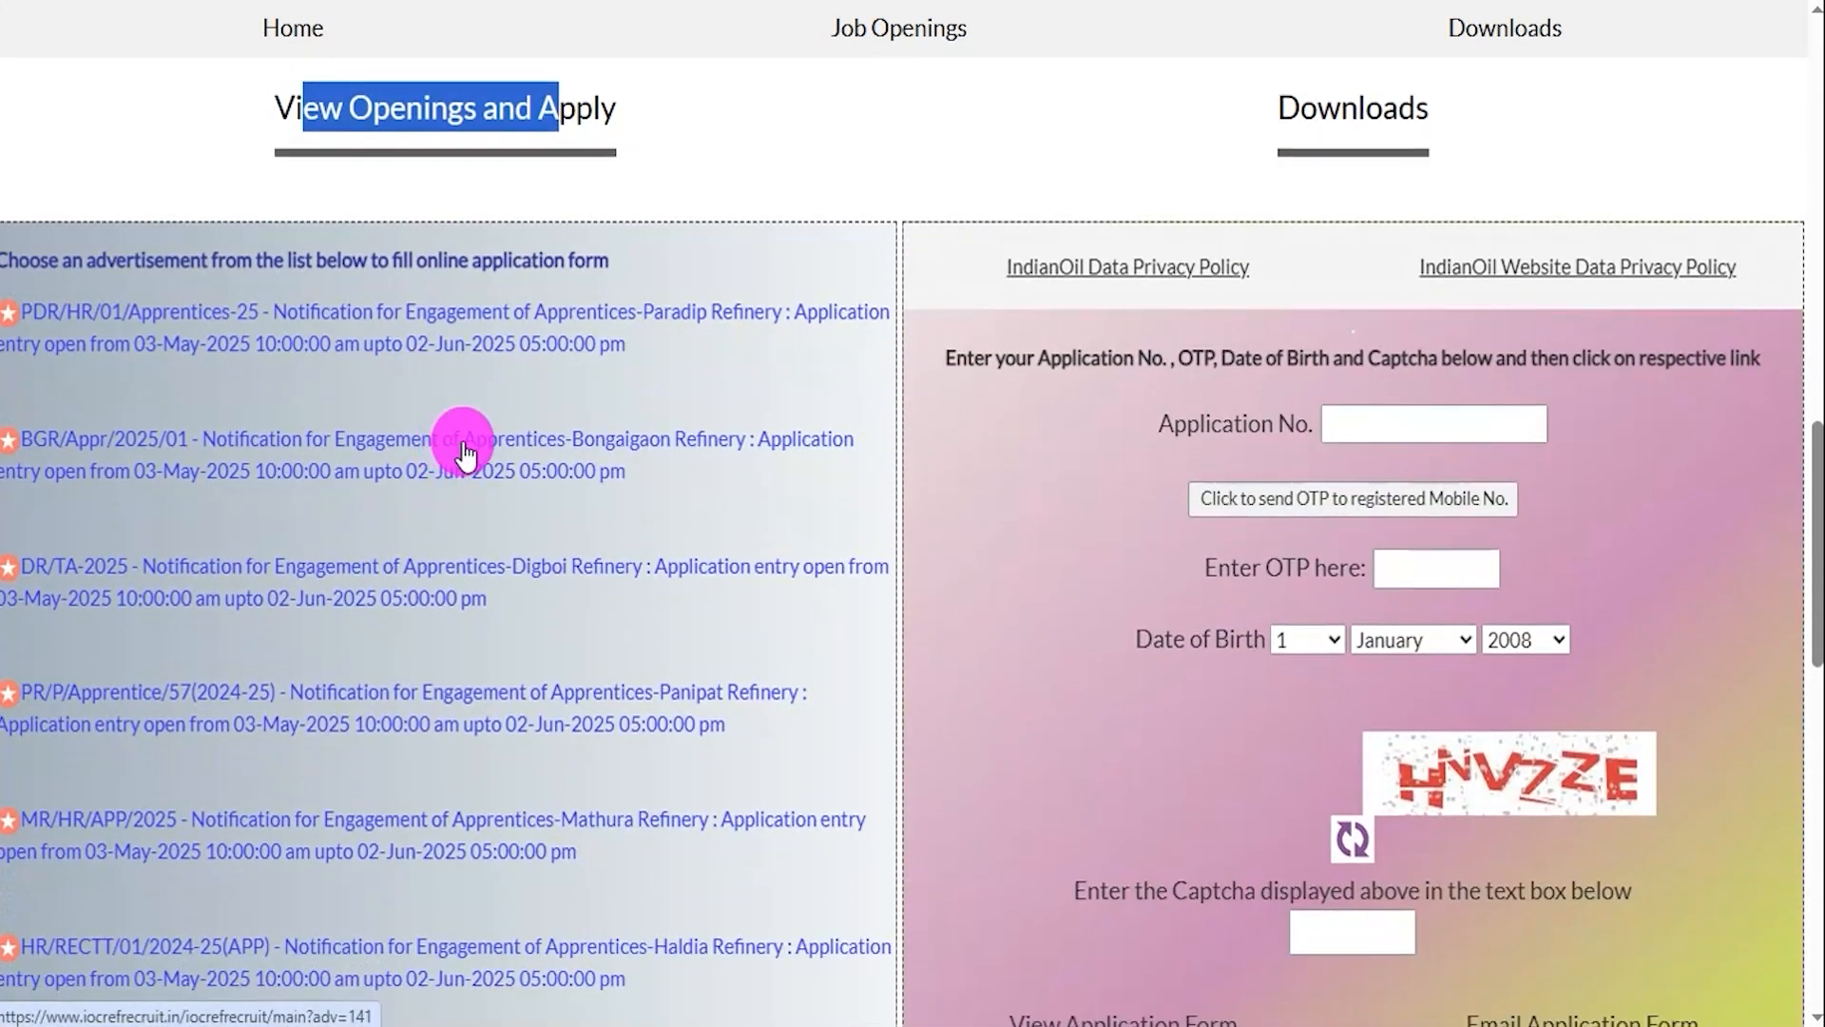
# Choose the Paradip Refinery apprentices advertisement, PDR/HR/01/Apprentices-25, from the openings list and start its online application.
pyautogui.click(589, 385)
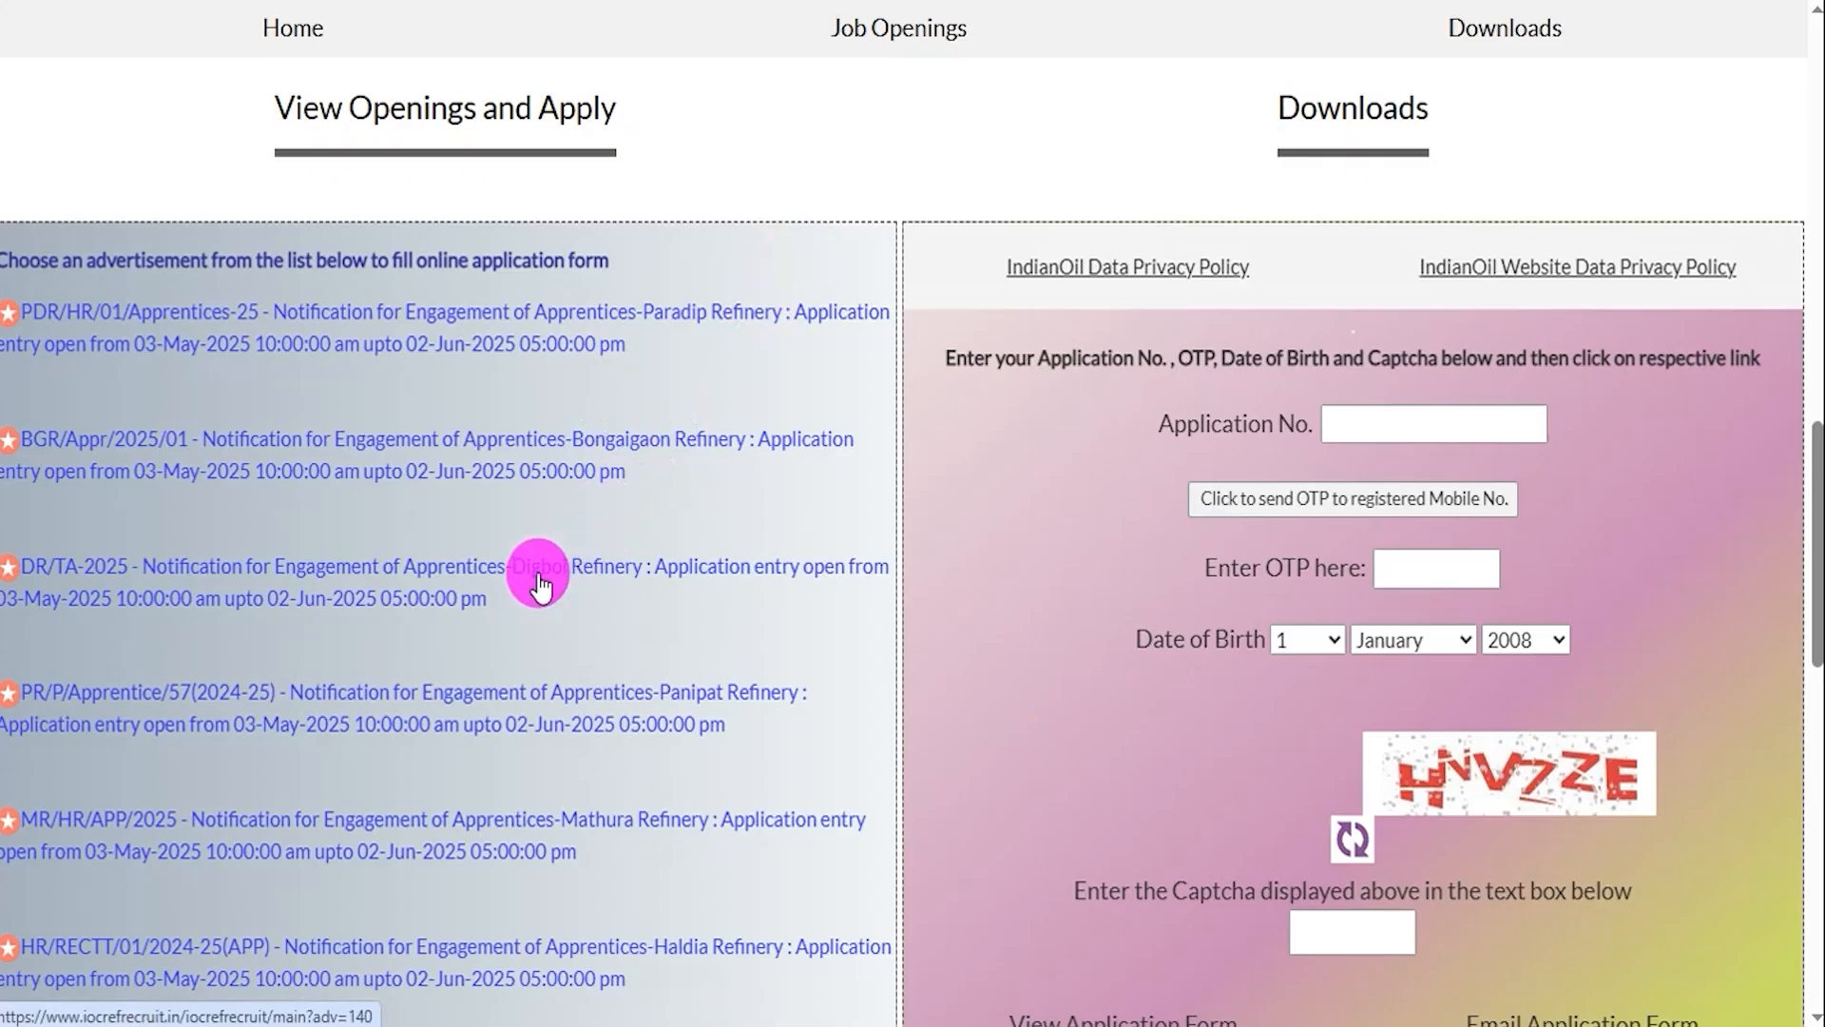
pyautogui.scroll(-3, 550, 711)
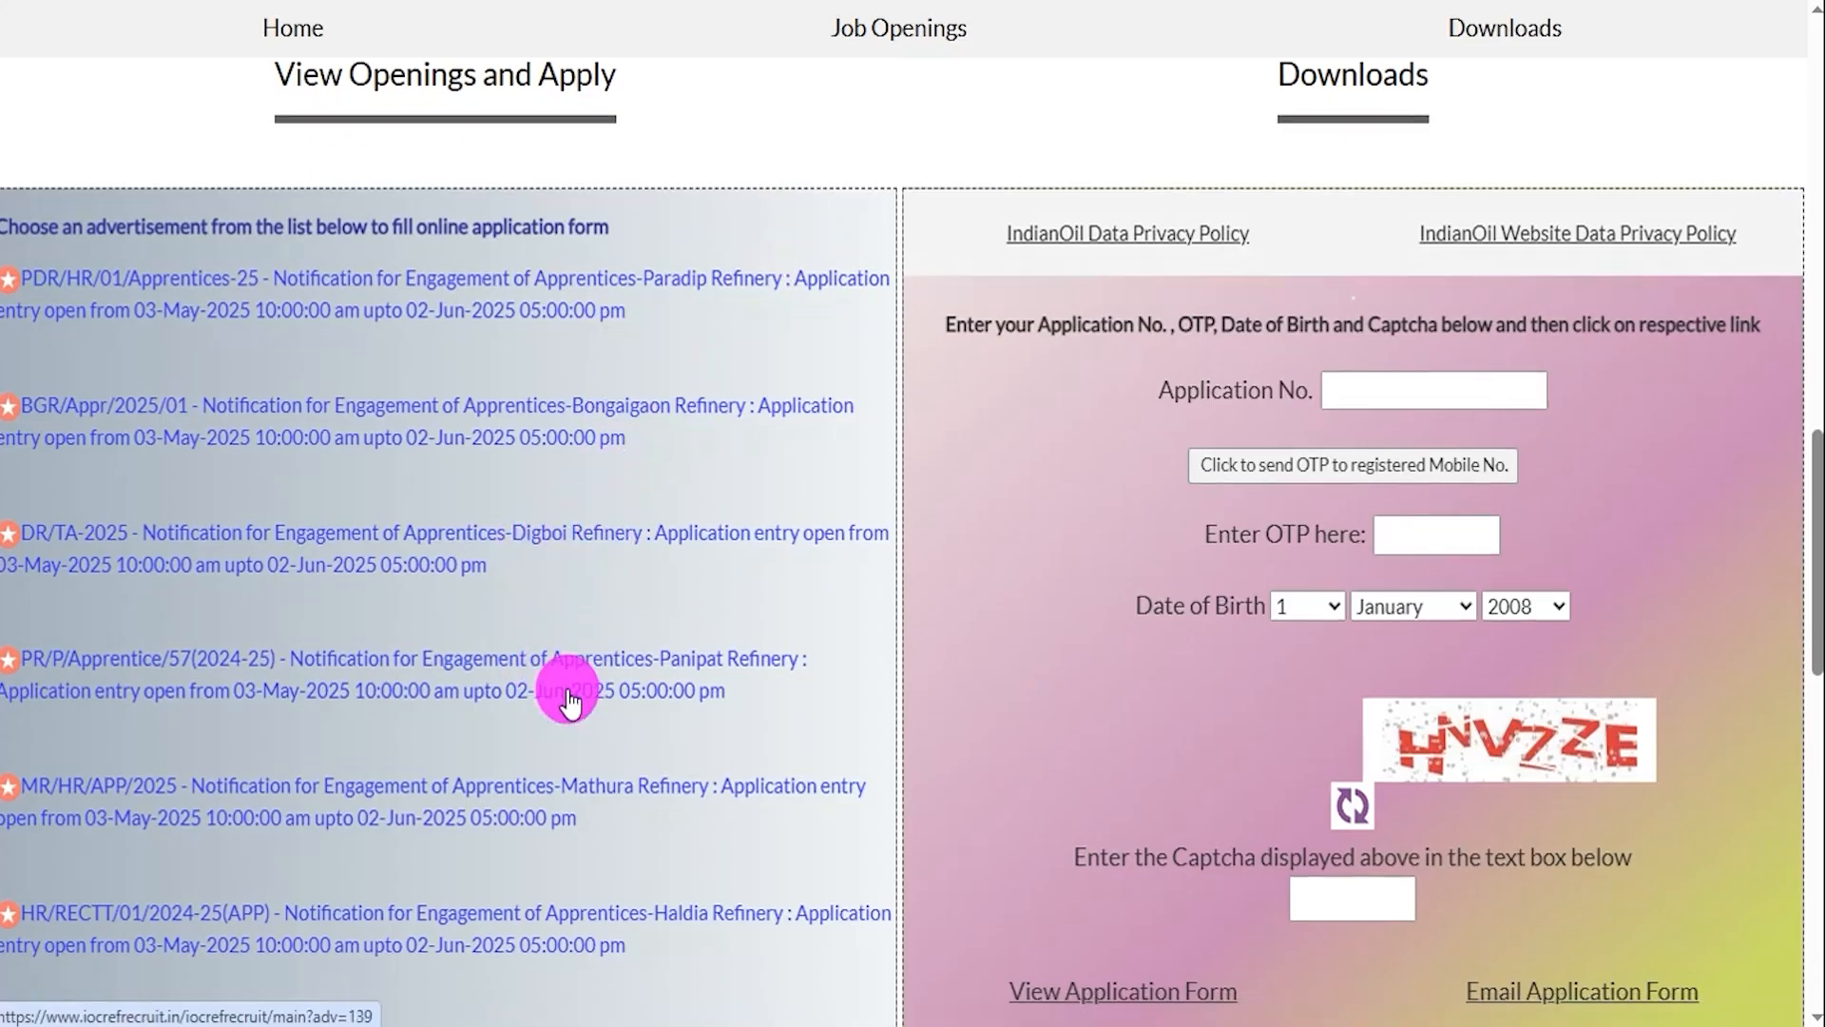
pyautogui.scroll(5, 569, 702)
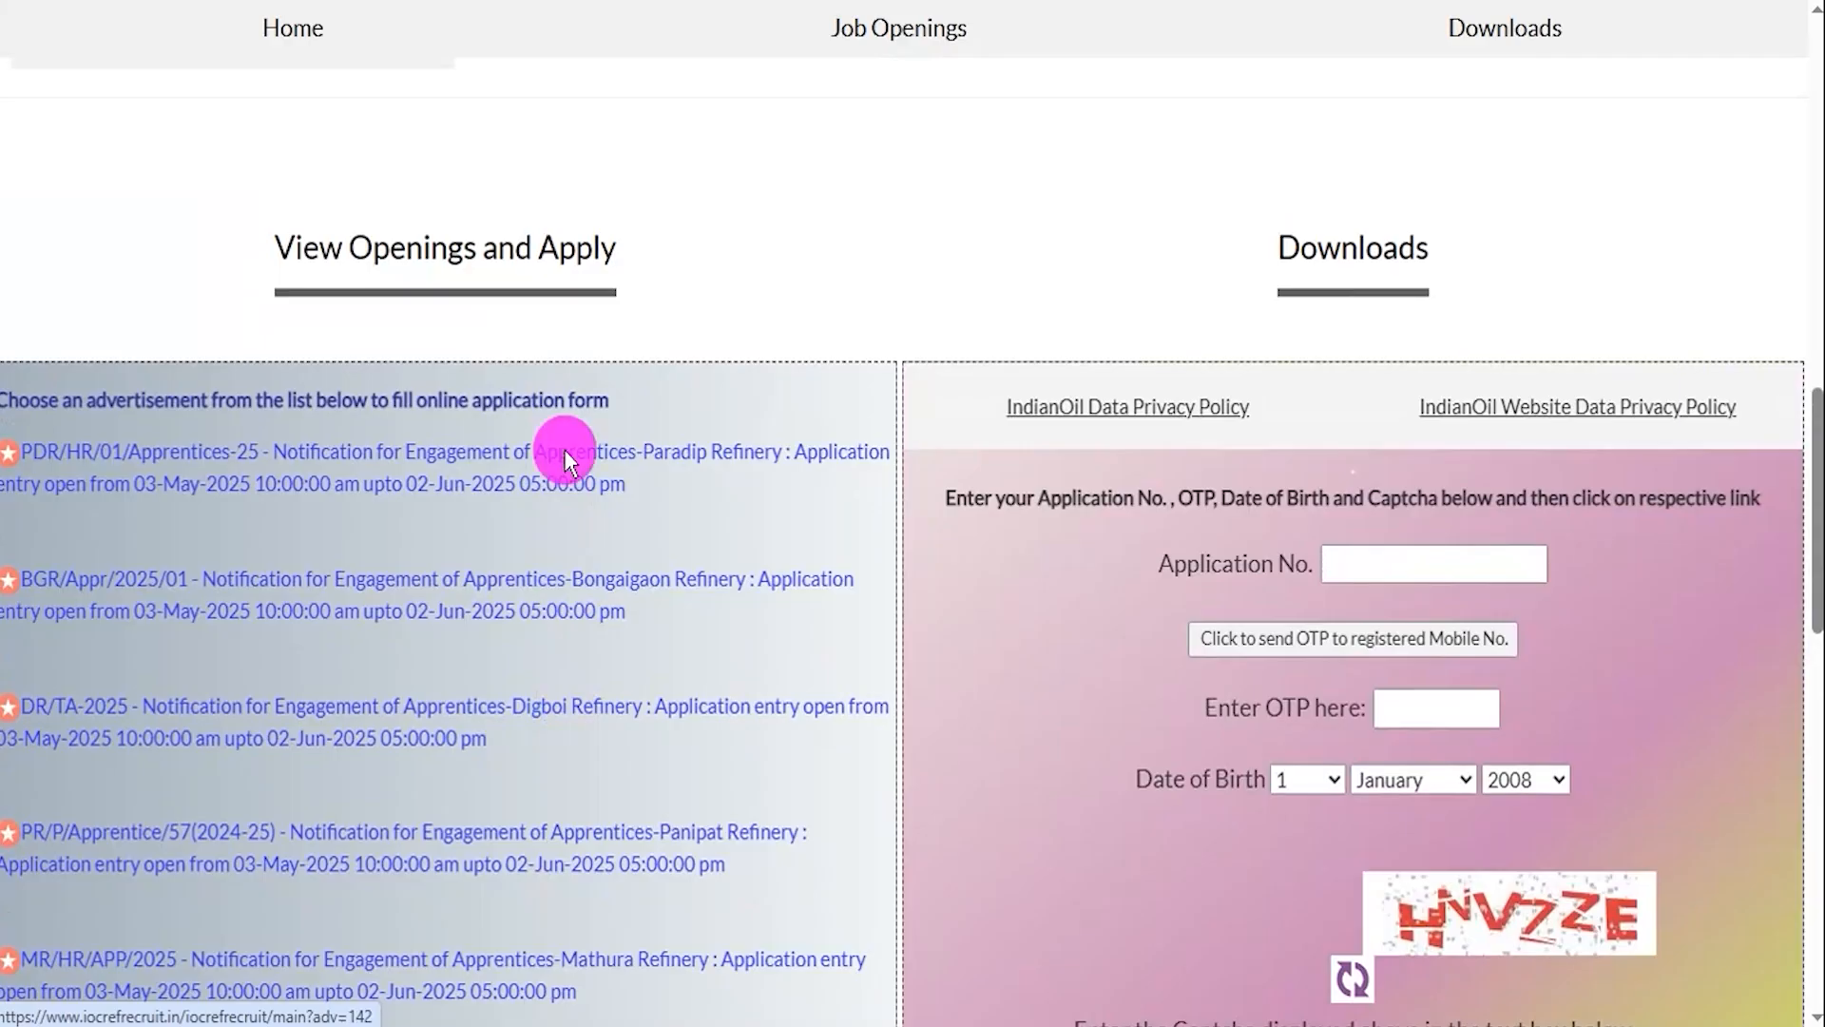
pyautogui.click(564, 457)
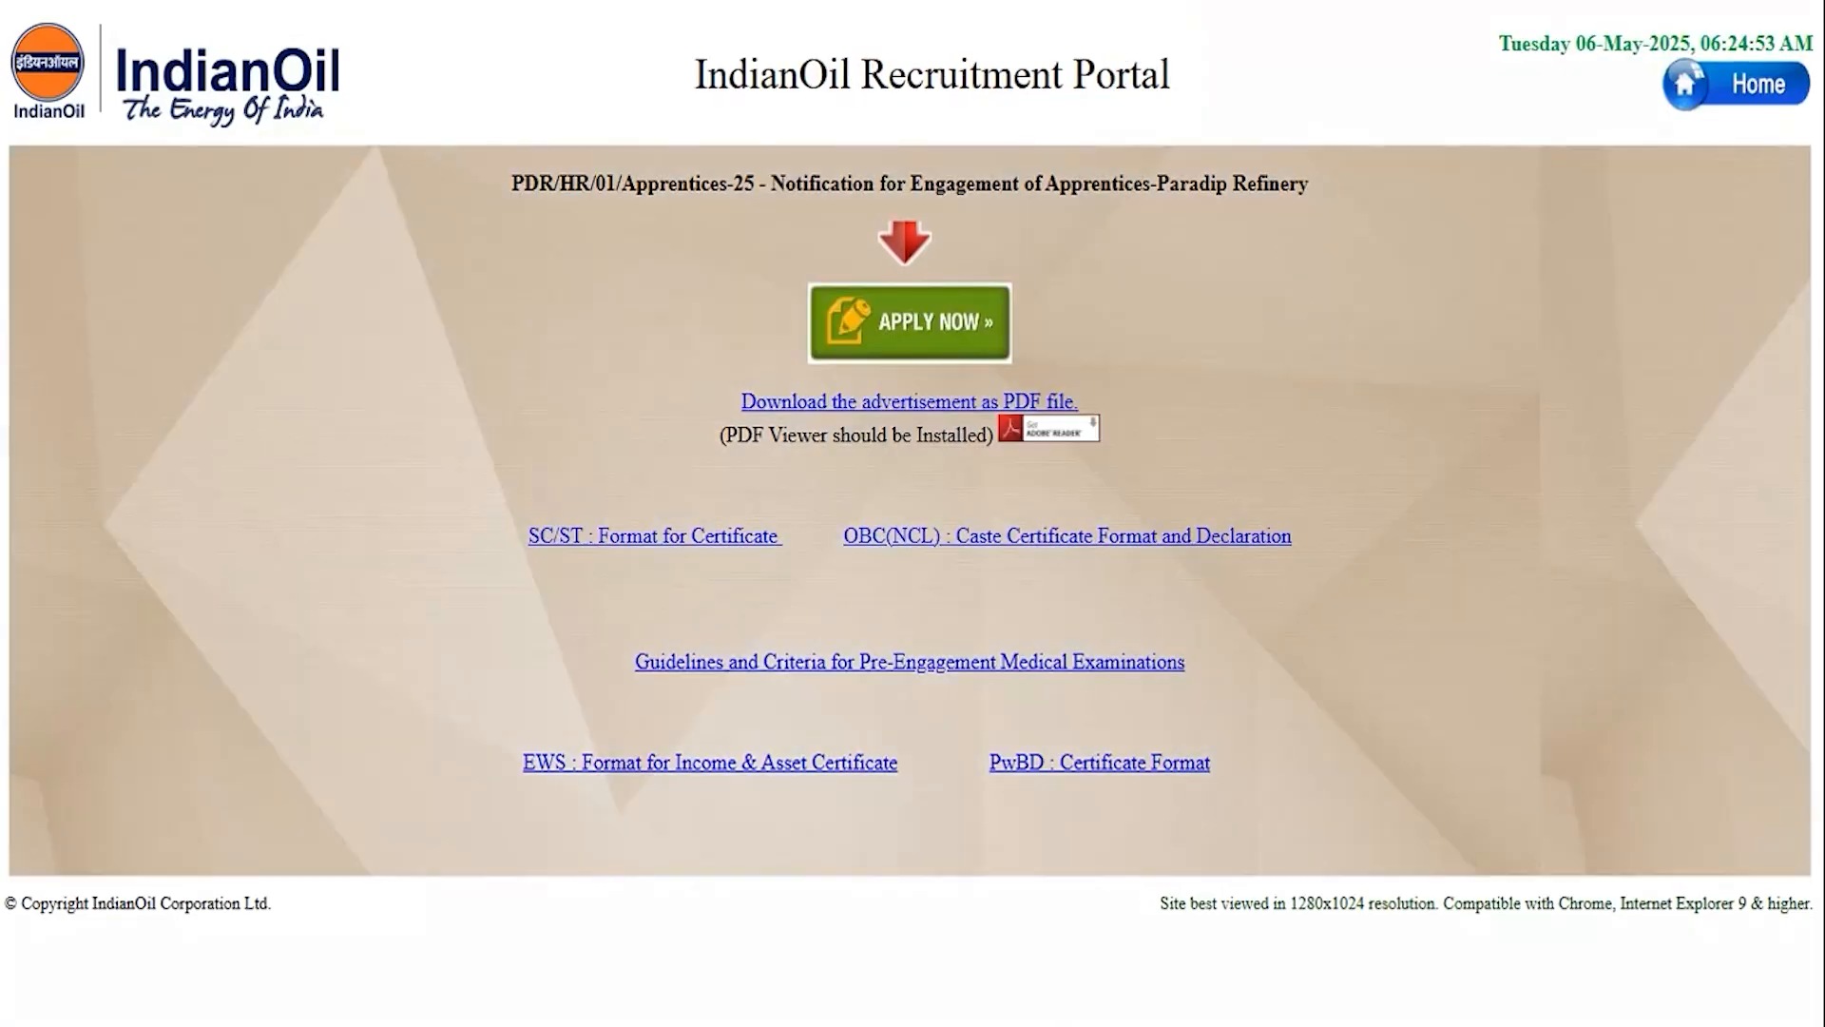
pyautogui.moveTo(1456, 303)
pyautogui.mouseDown()
pyautogui.moveTo(1156, 297)
pyautogui.moveTo(1038, 320)
pyautogui.mouseUp()
pyautogui.click(900, 261)
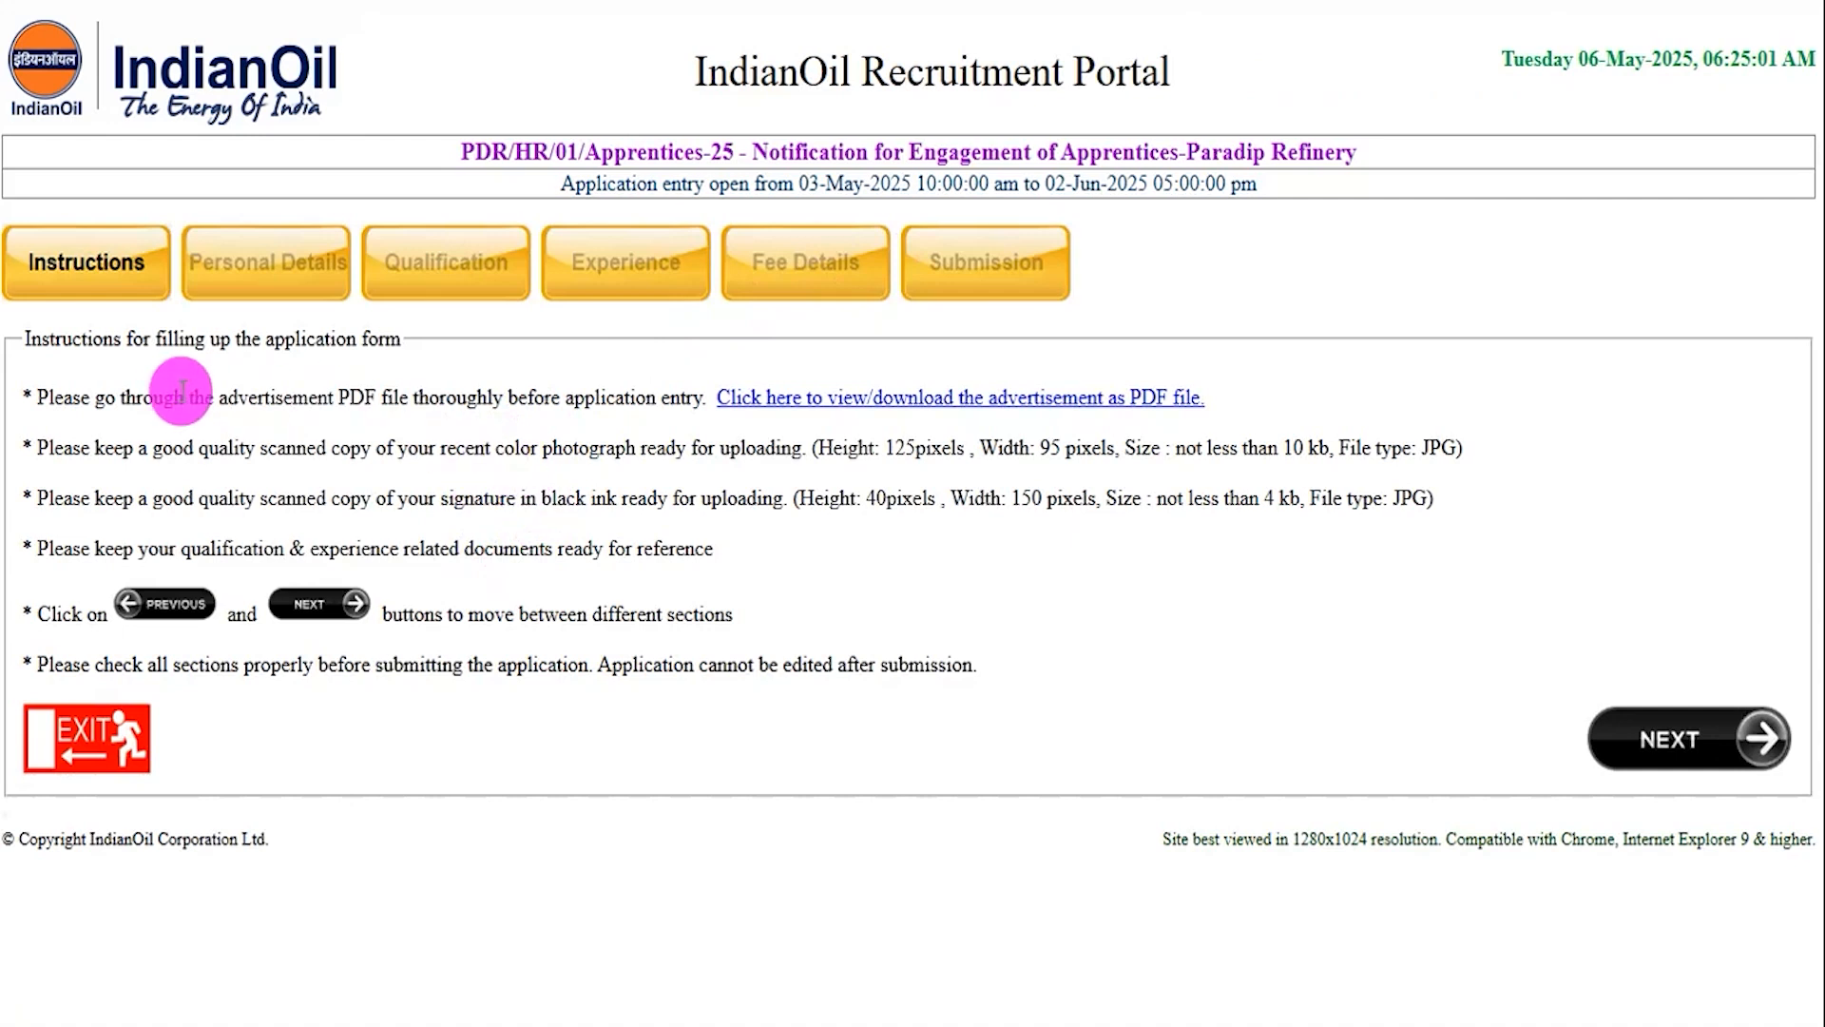
# Read the instructions for filling up the application form and continue to the Personal Details section, dismissing the alert.
pyautogui.moveTo(146, 394); pyautogui.dragTo(505, 510)
pyautogui.click(564, 615)
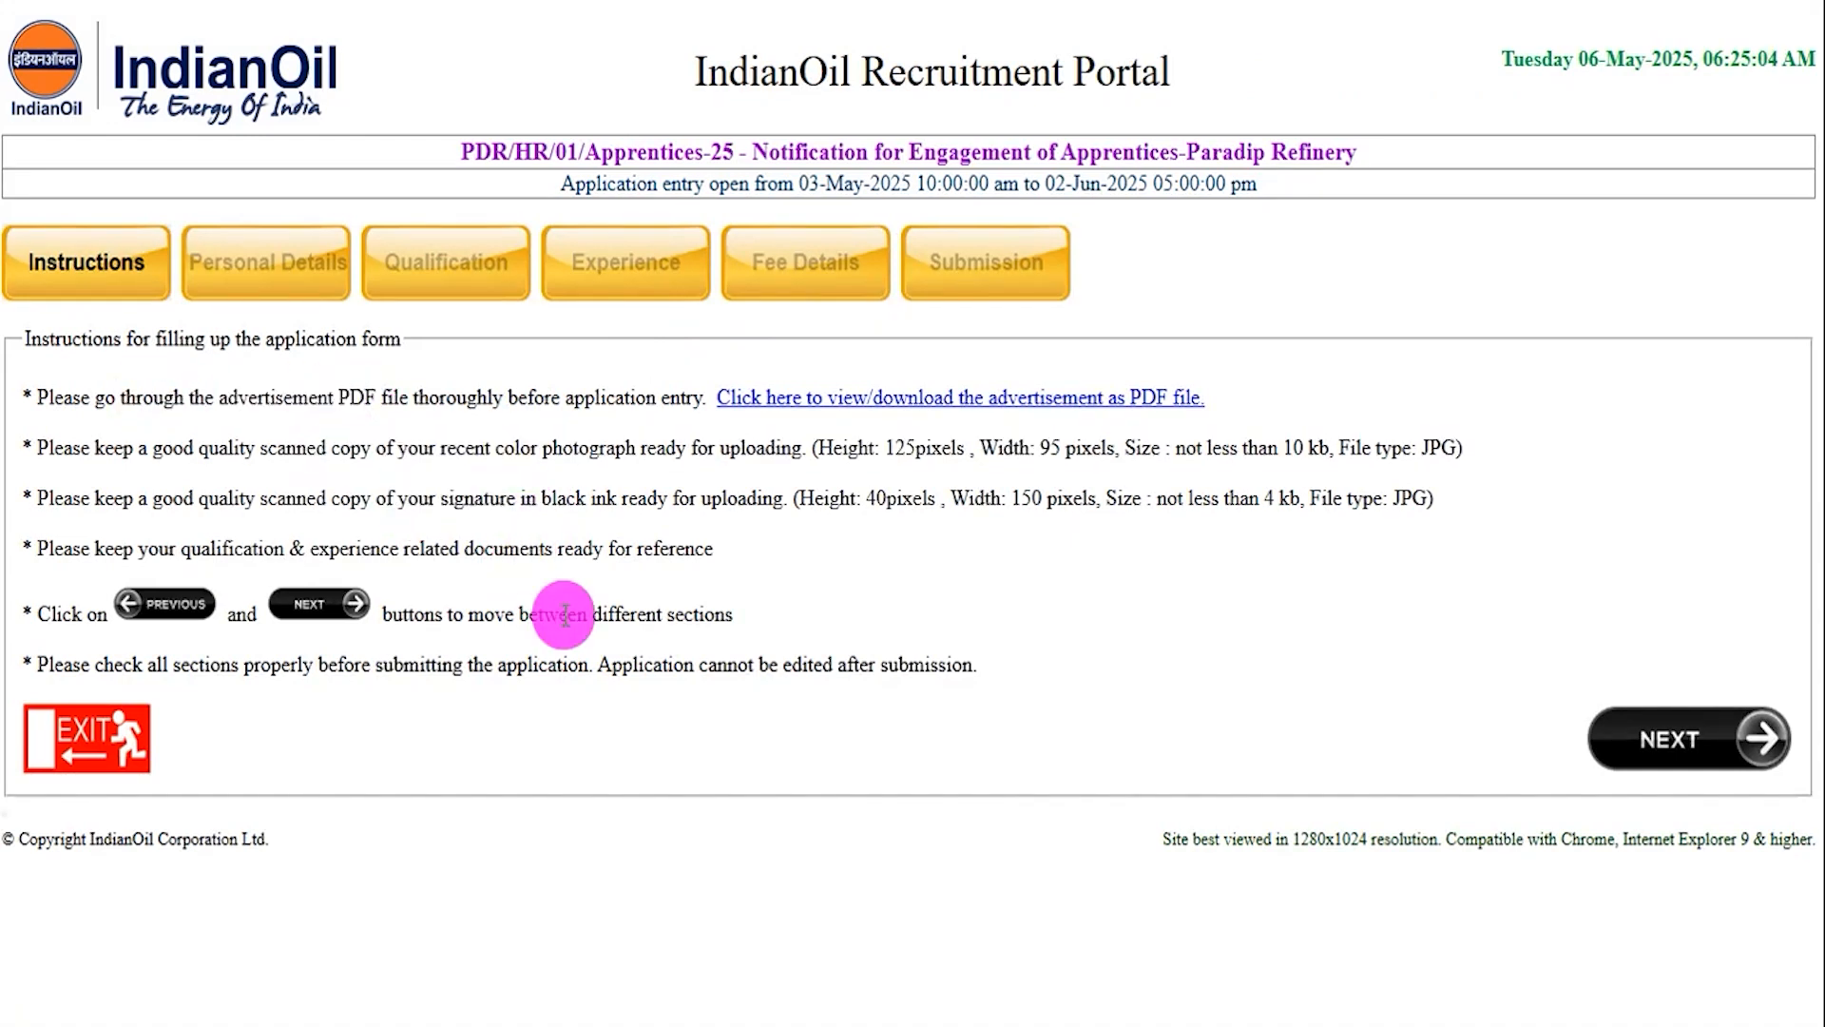
pyautogui.click(1696, 738)
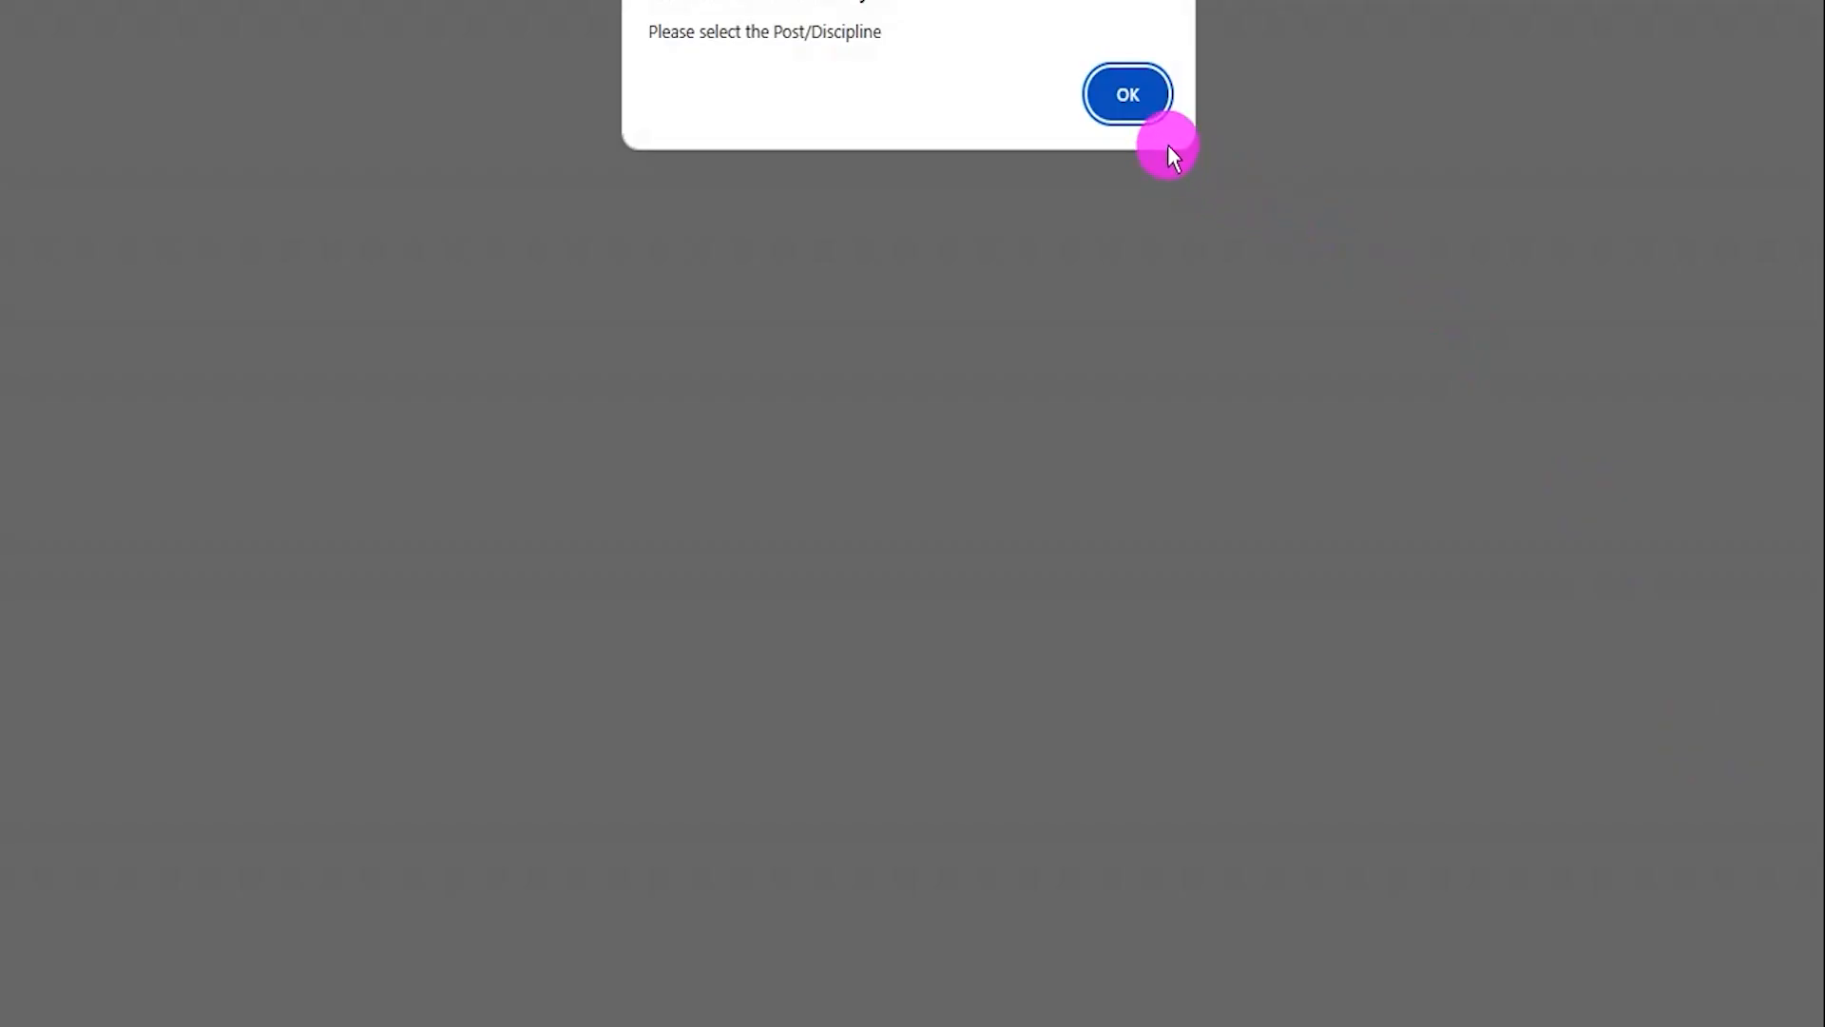
pyautogui.click(1152, 119)
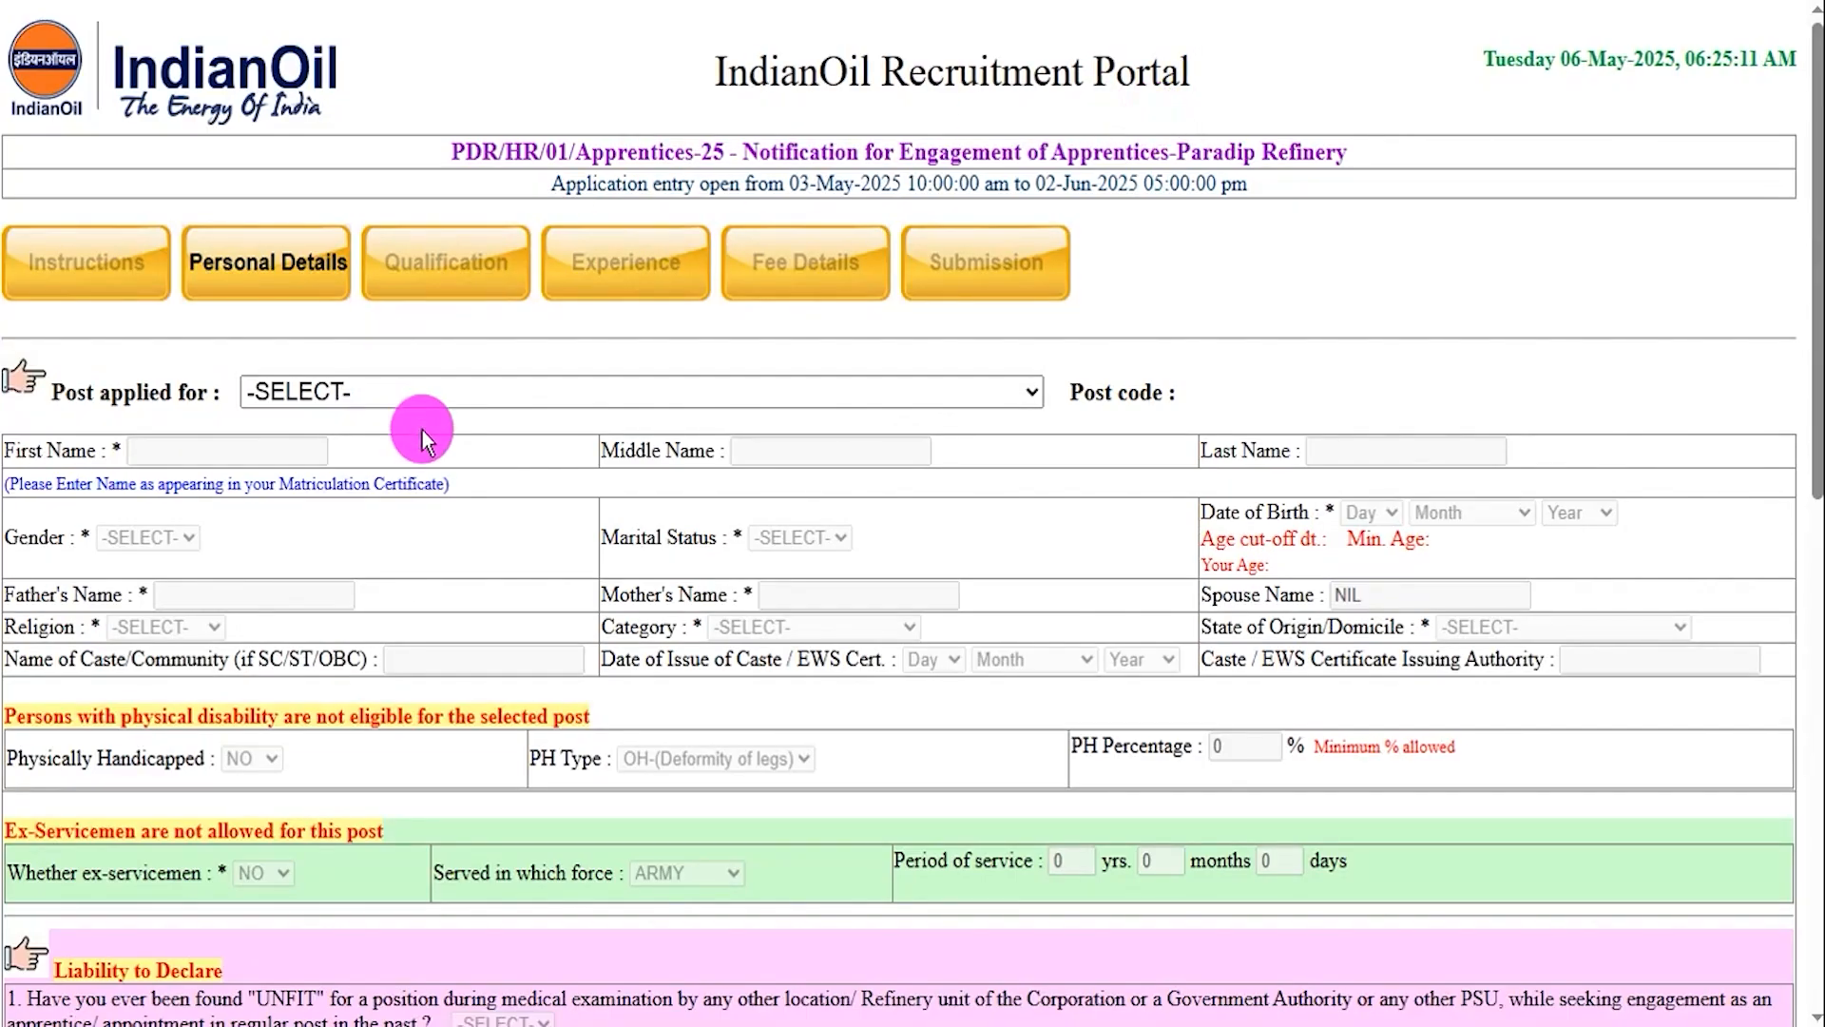
# Select Trade Apprentice (Fitter) Discipline - Mechanical as the post applied for and go through the empty name fields.
pyautogui.click(583, 391)
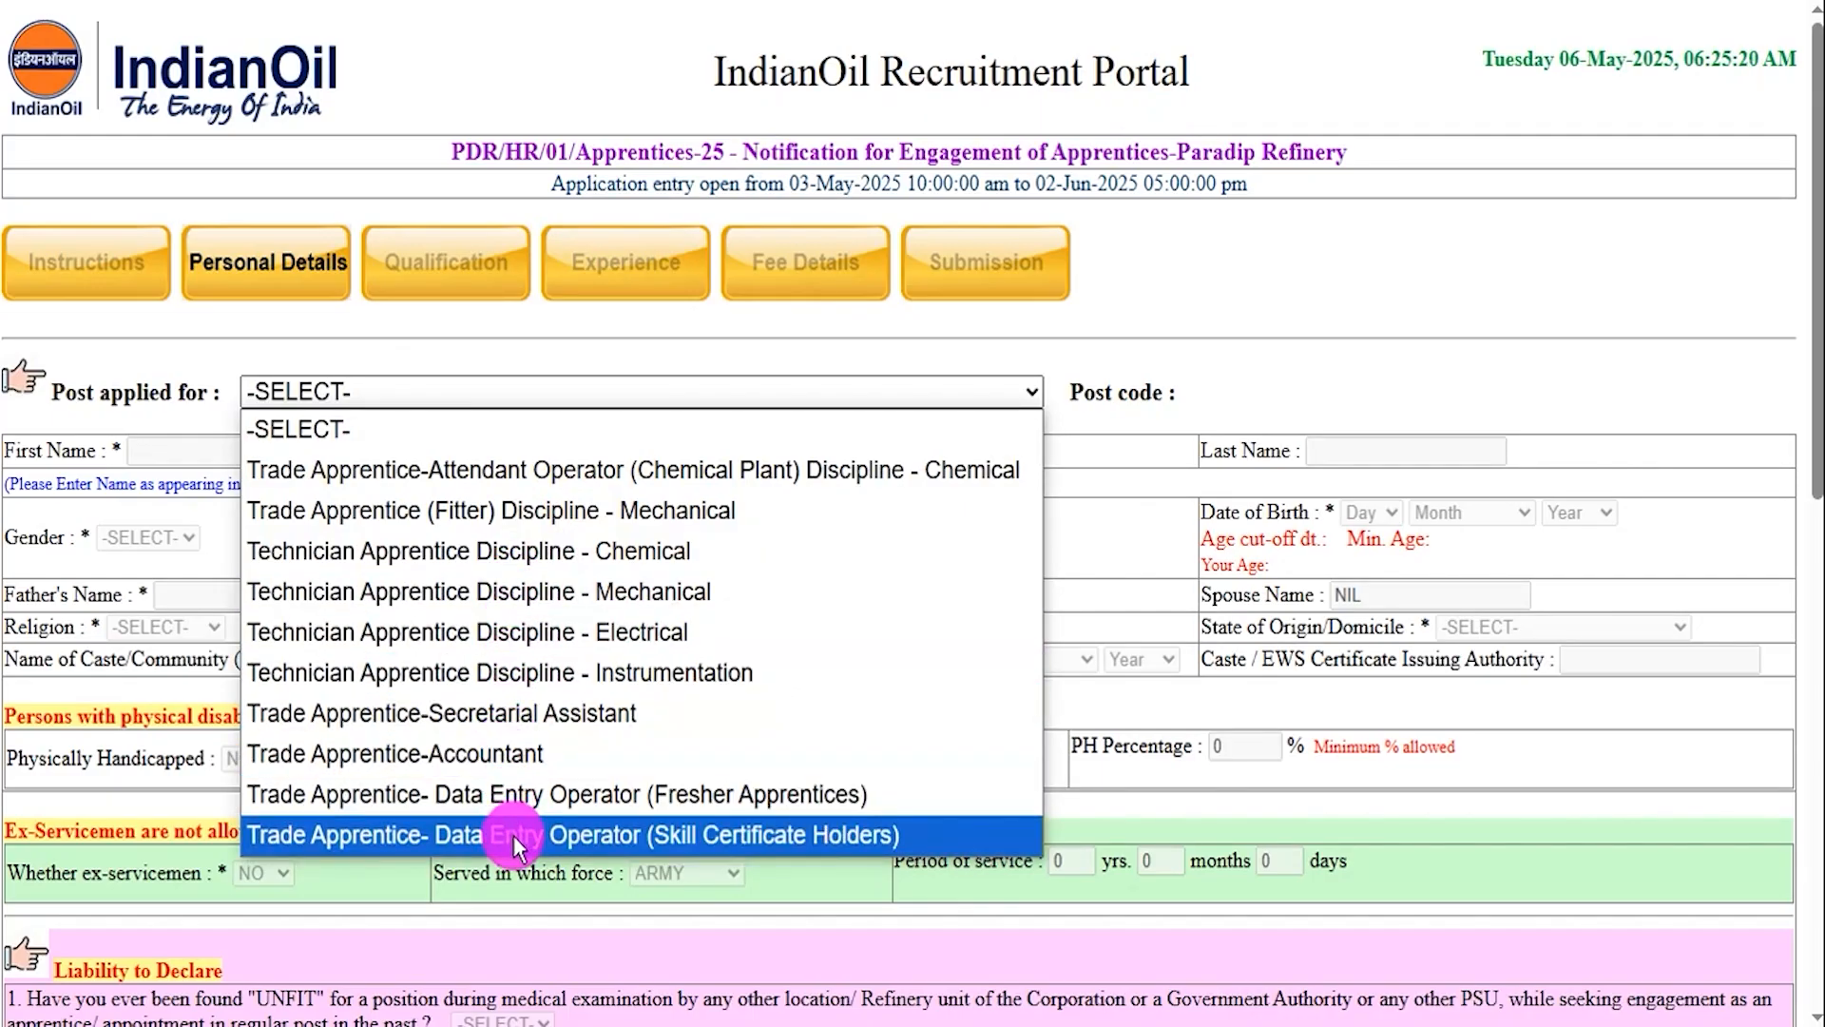
pyautogui.click(542, 517)
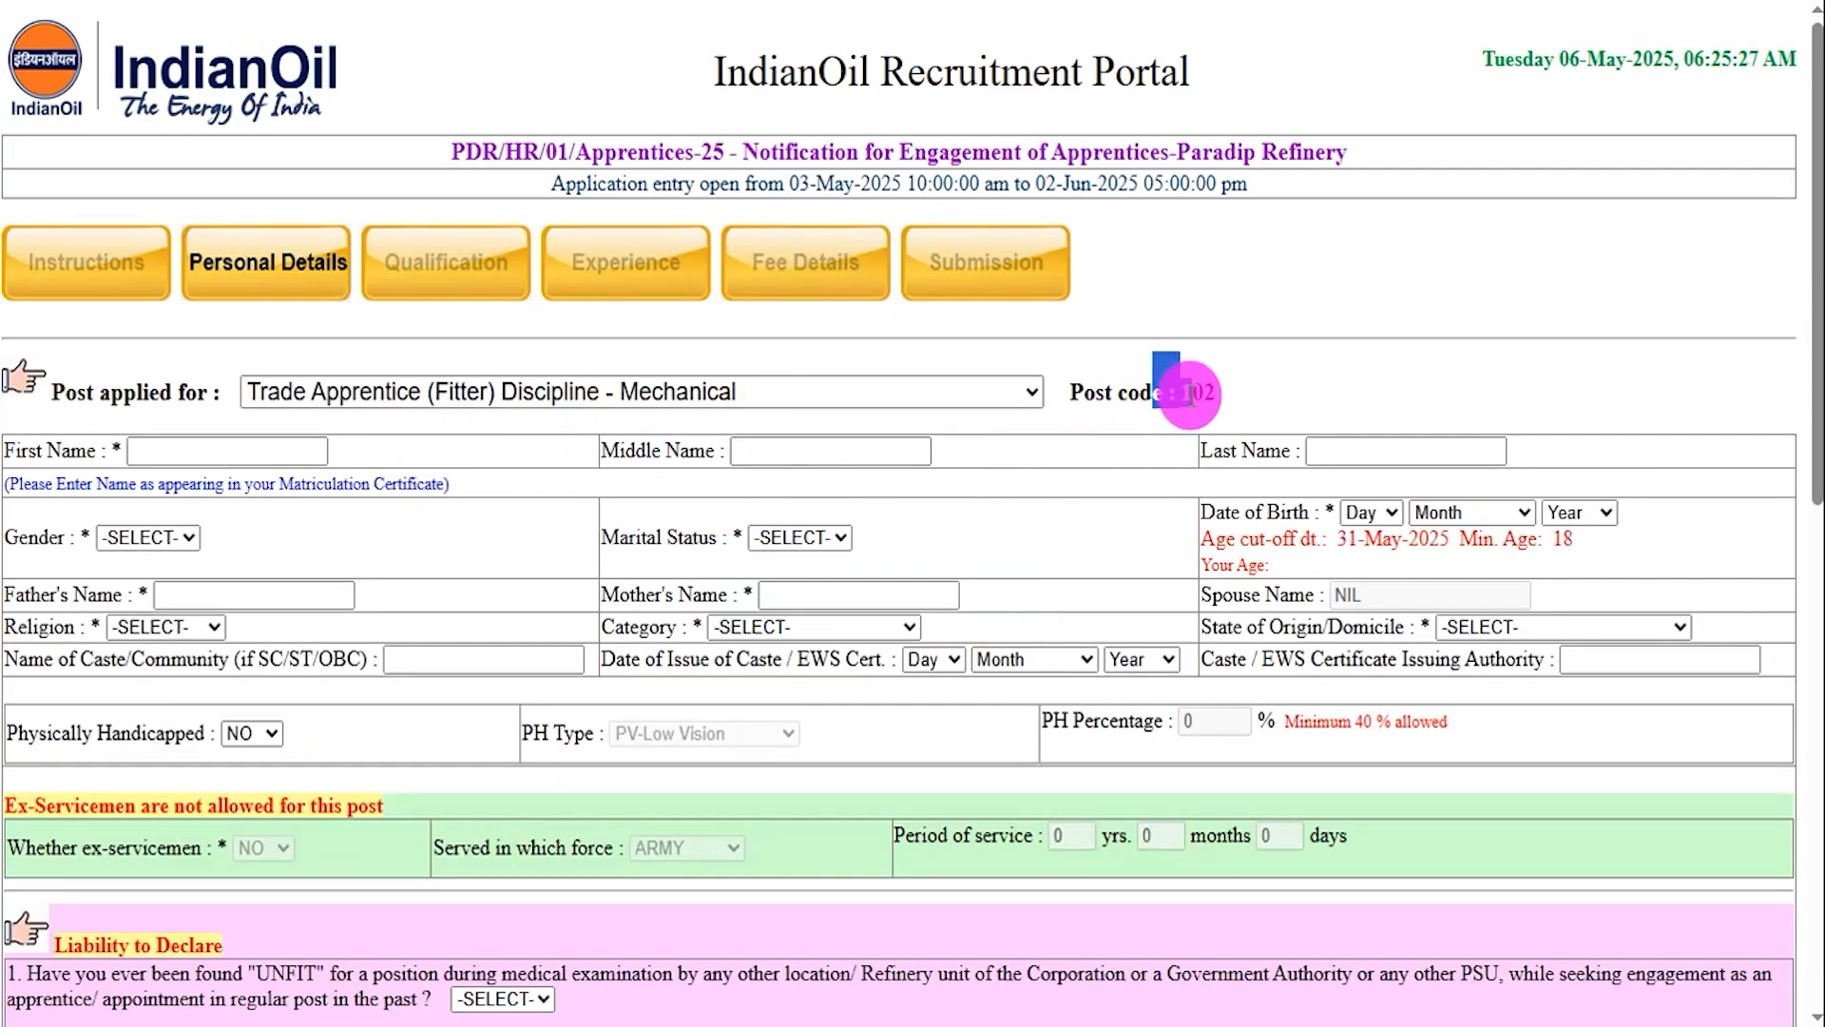
pyautogui.click(21, 452)
pyautogui.moveTo(23, 454); pyautogui.dragTo(98, 454)
pyautogui.click(228, 454)
pyautogui.click(766, 448)
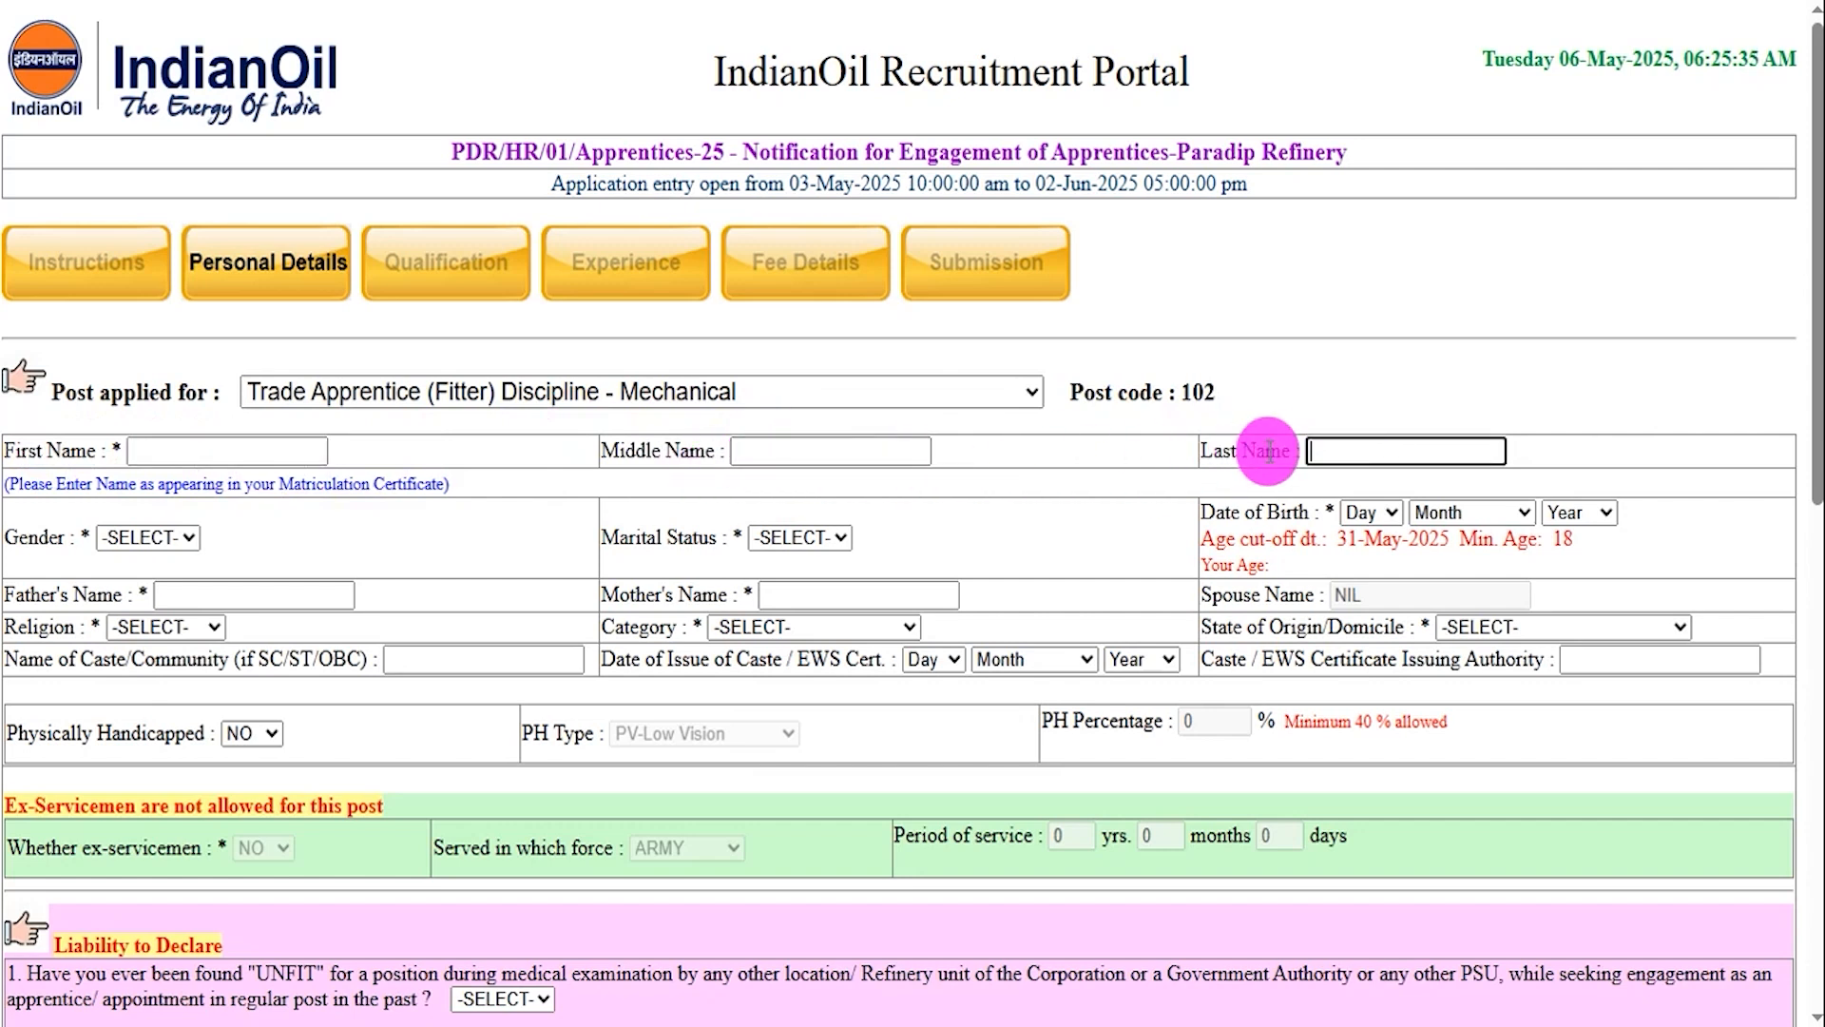
# Set the applicant's gender to Male and the marital status to Single.
pyautogui.click(187, 539)
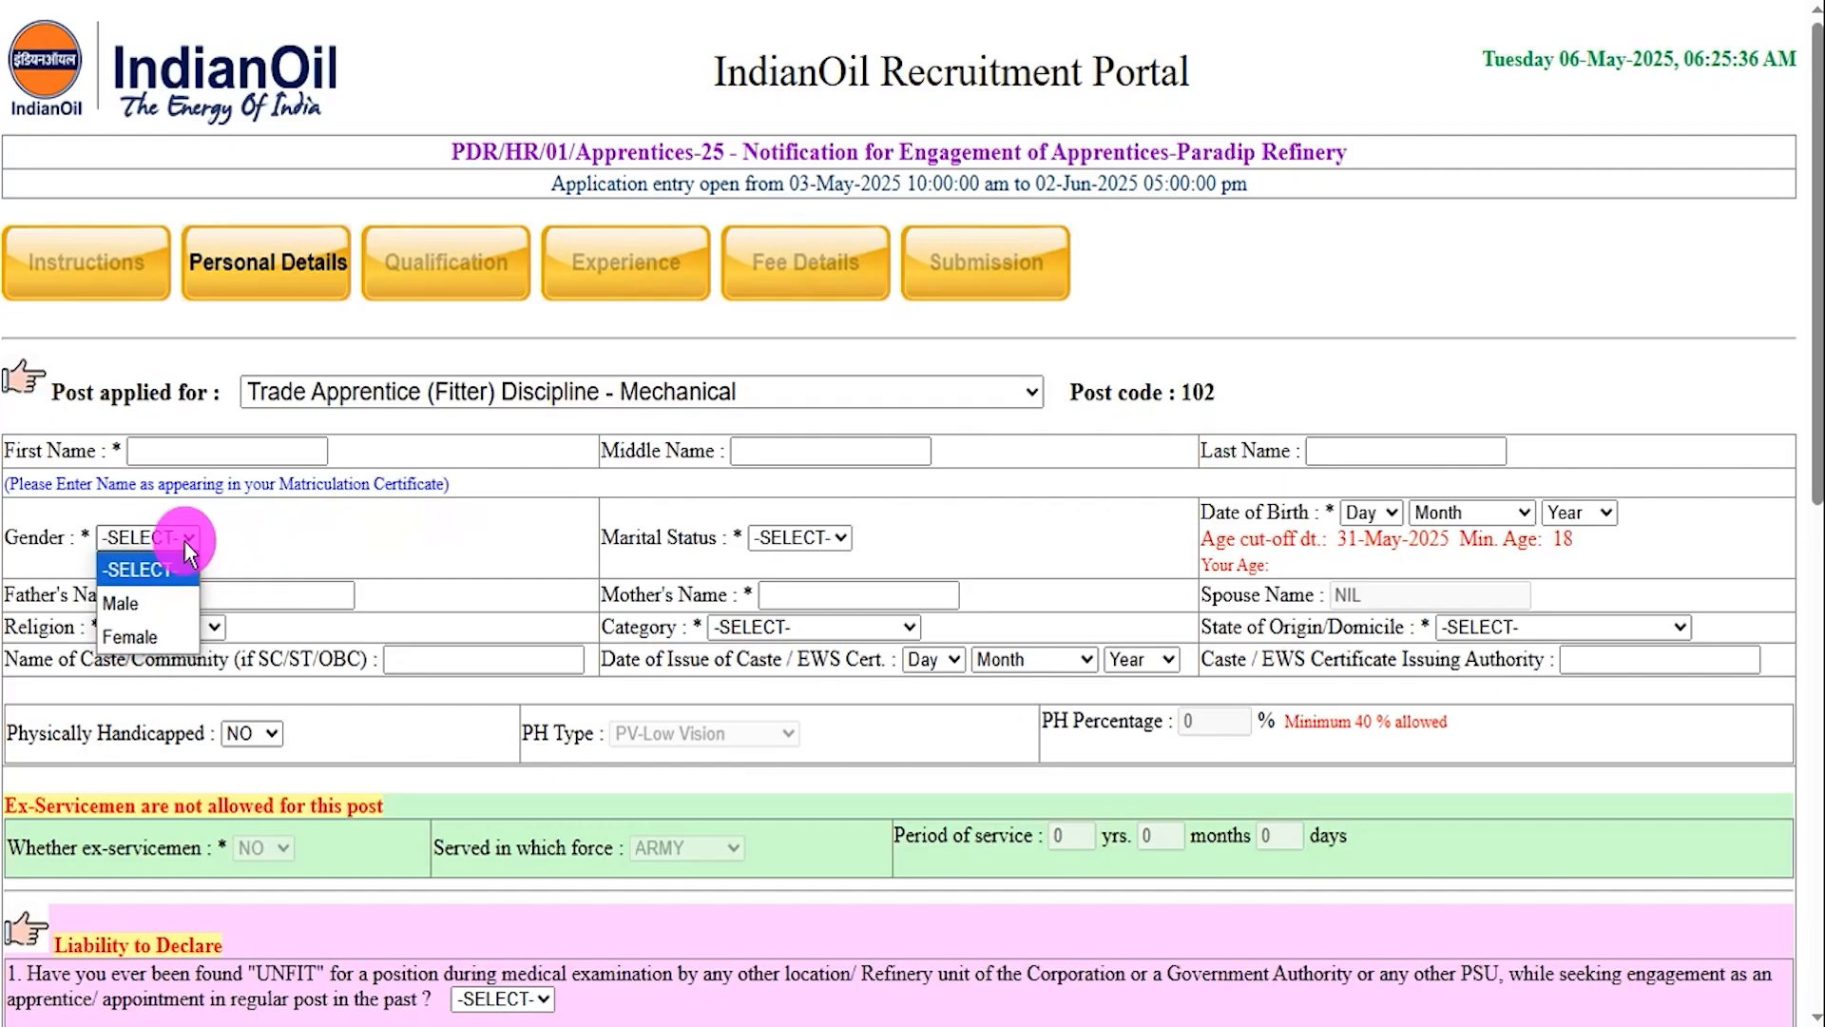
pyautogui.click(144, 597)
pyautogui.click(803, 538)
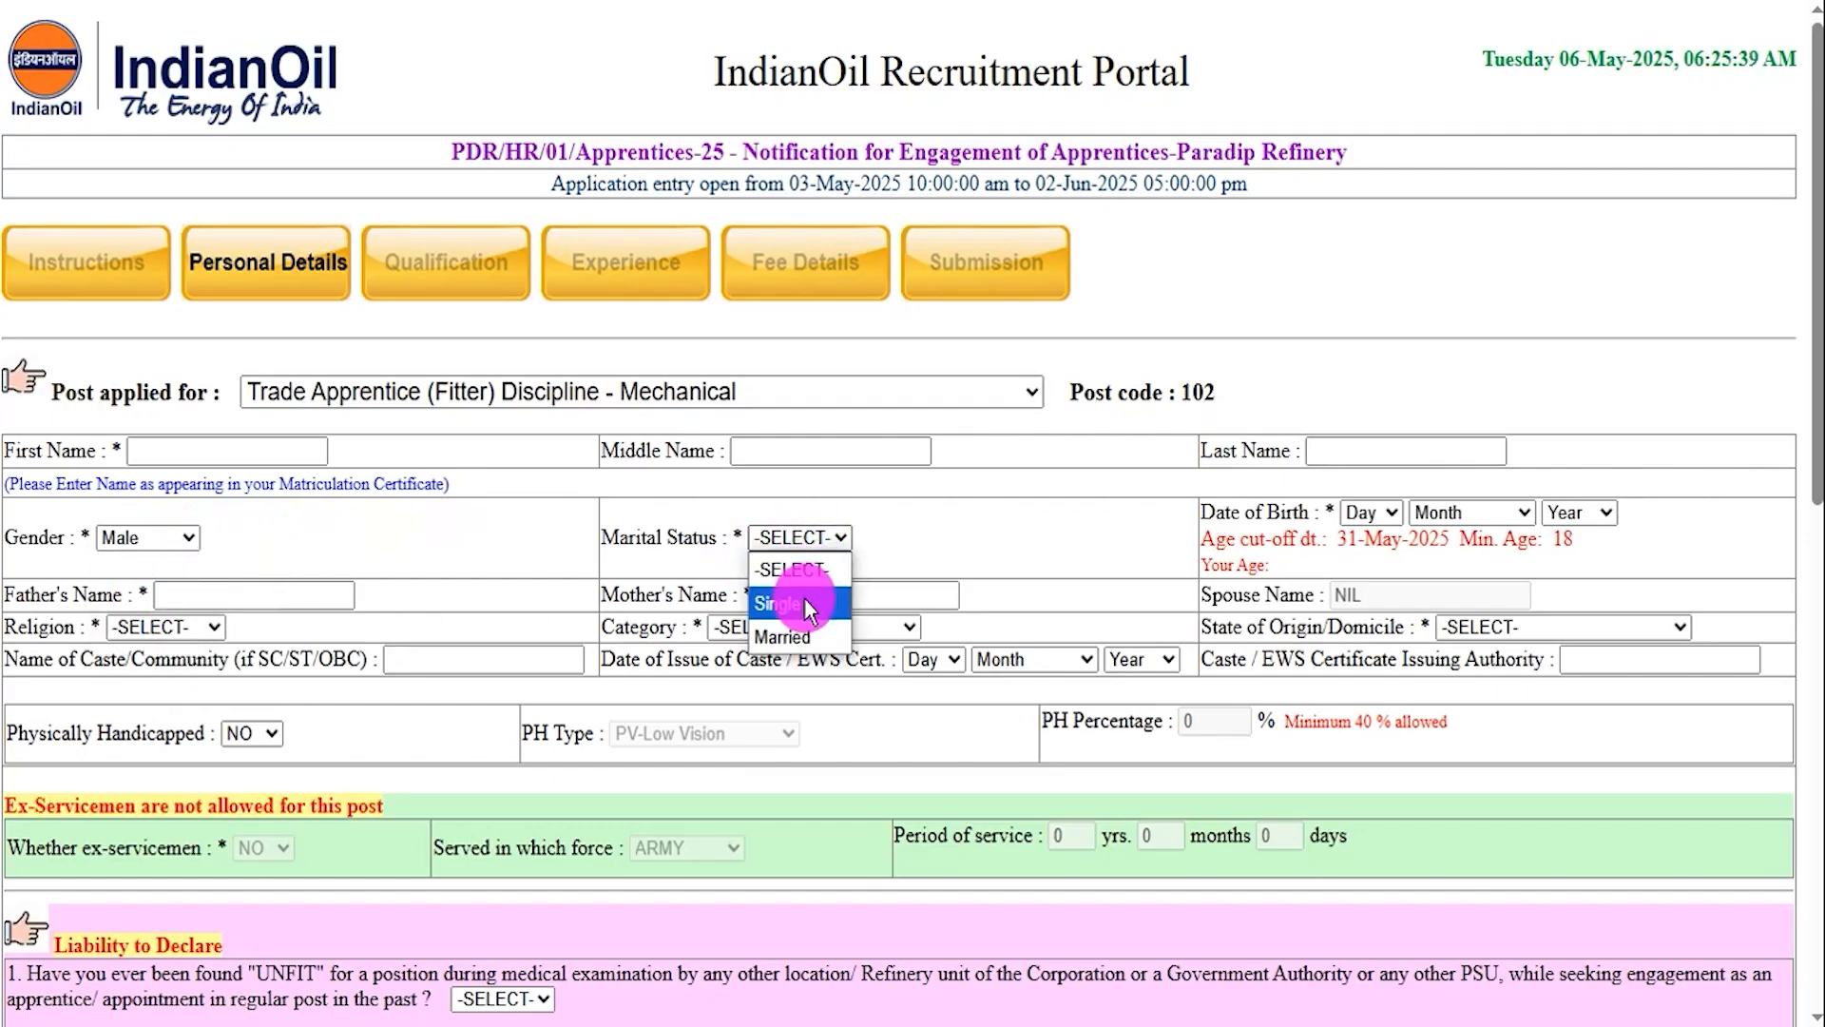
pyautogui.click(796, 607)
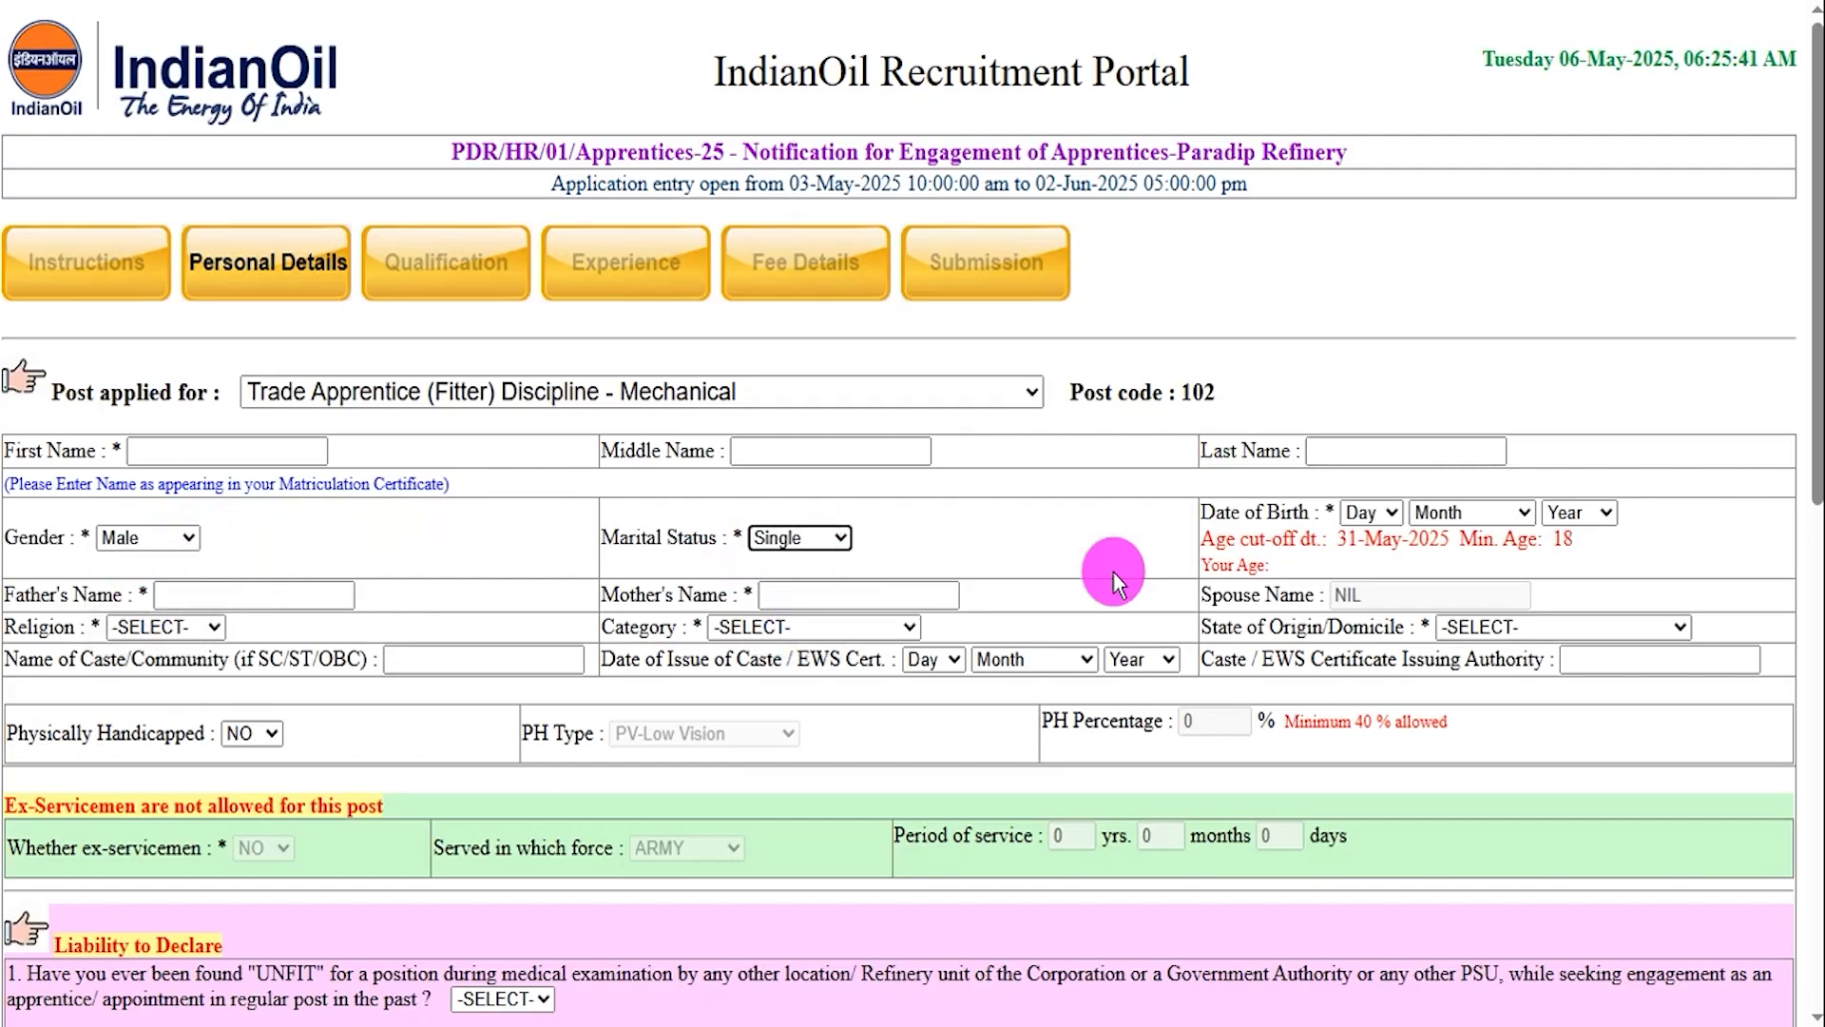
# Go through the date of birth, father's name, mother's name and spouse name fields without filling them in.
pyautogui.click(1369, 513)
pyautogui.click(1521, 513)
pyautogui.click(1577, 512)
pyautogui.click(298, 602)
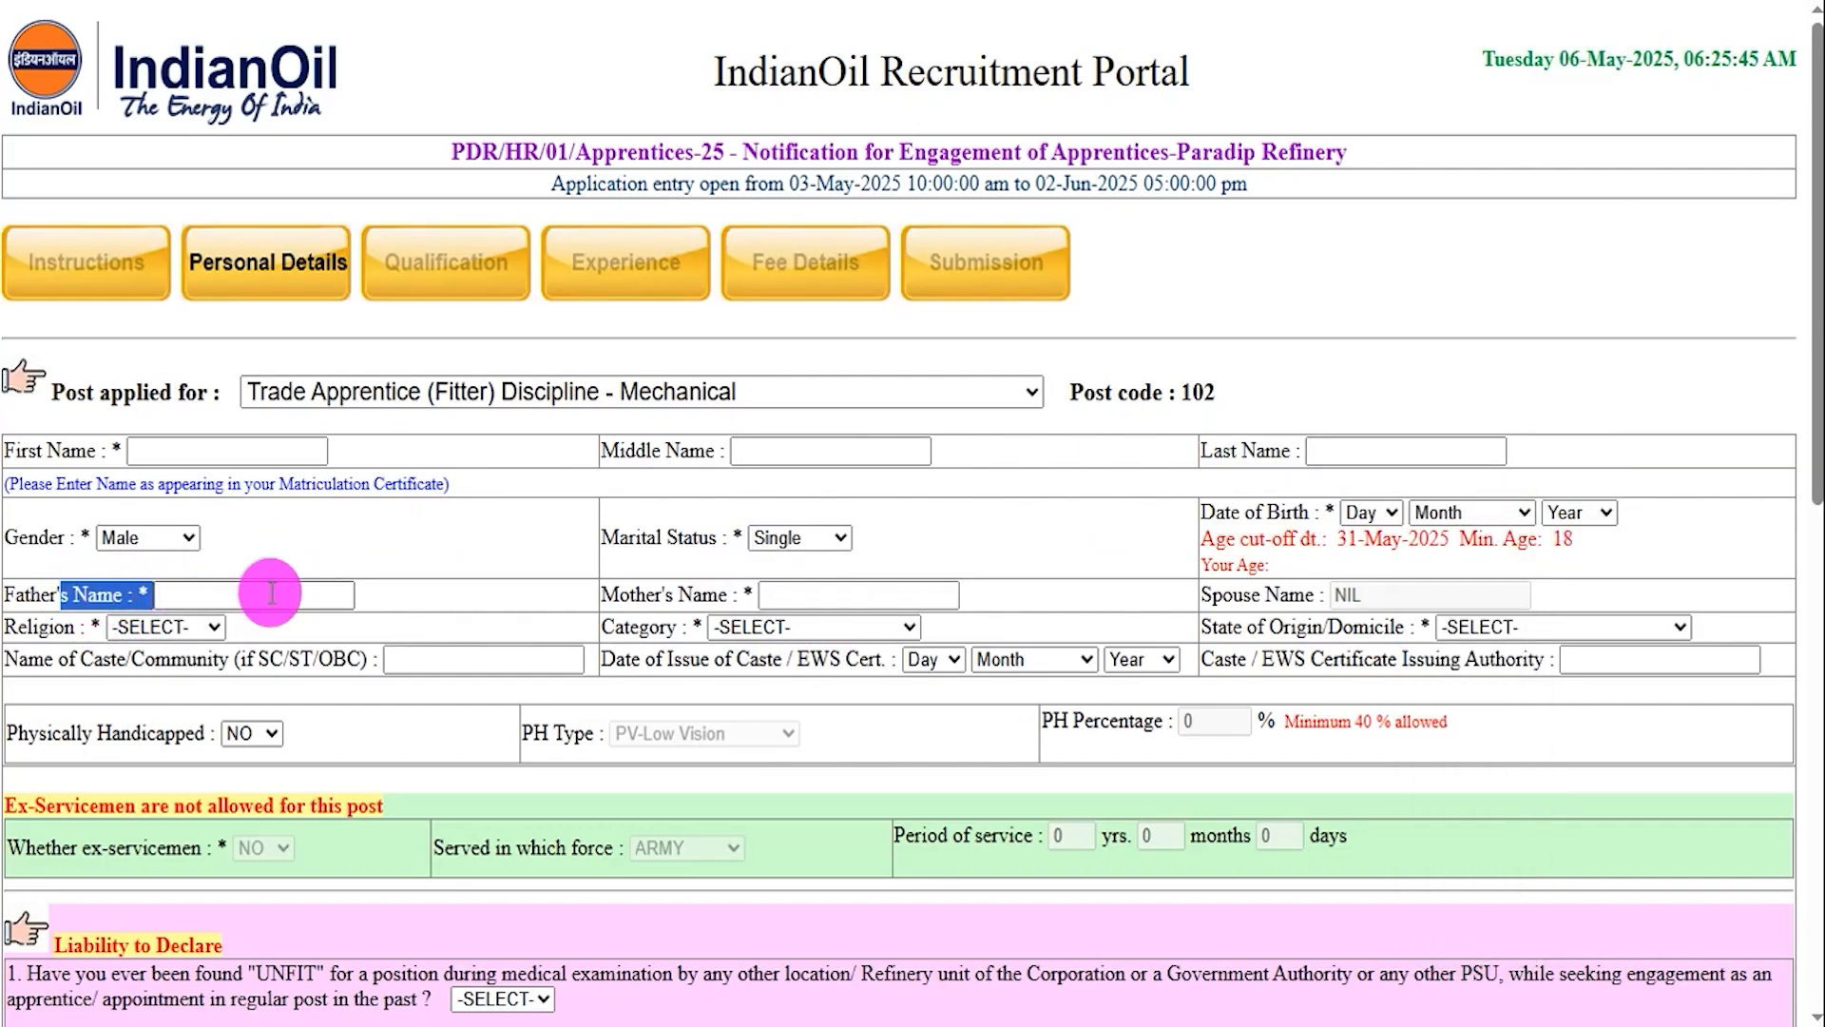
pyautogui.click(812, 592)
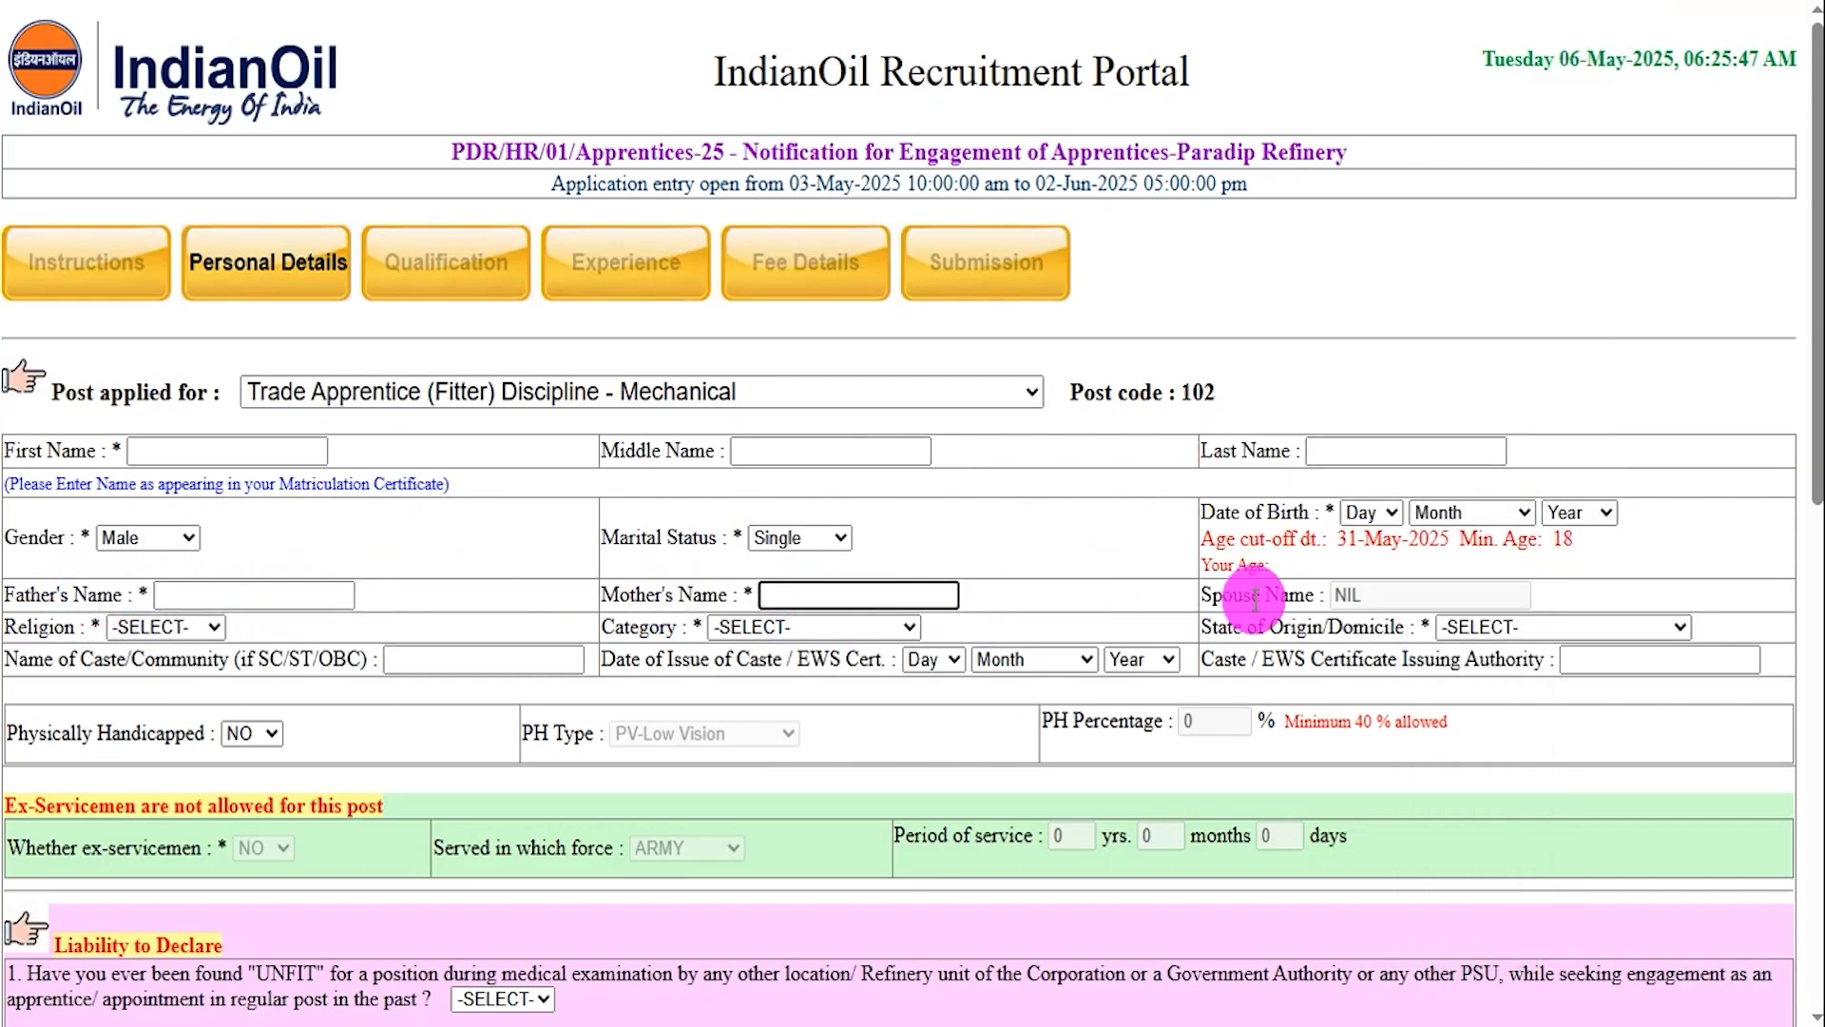
pyautogui.moveTo(1213, 595); pyautogui.dragTo(1375, 599)
pyautogui.click(1375, 599)
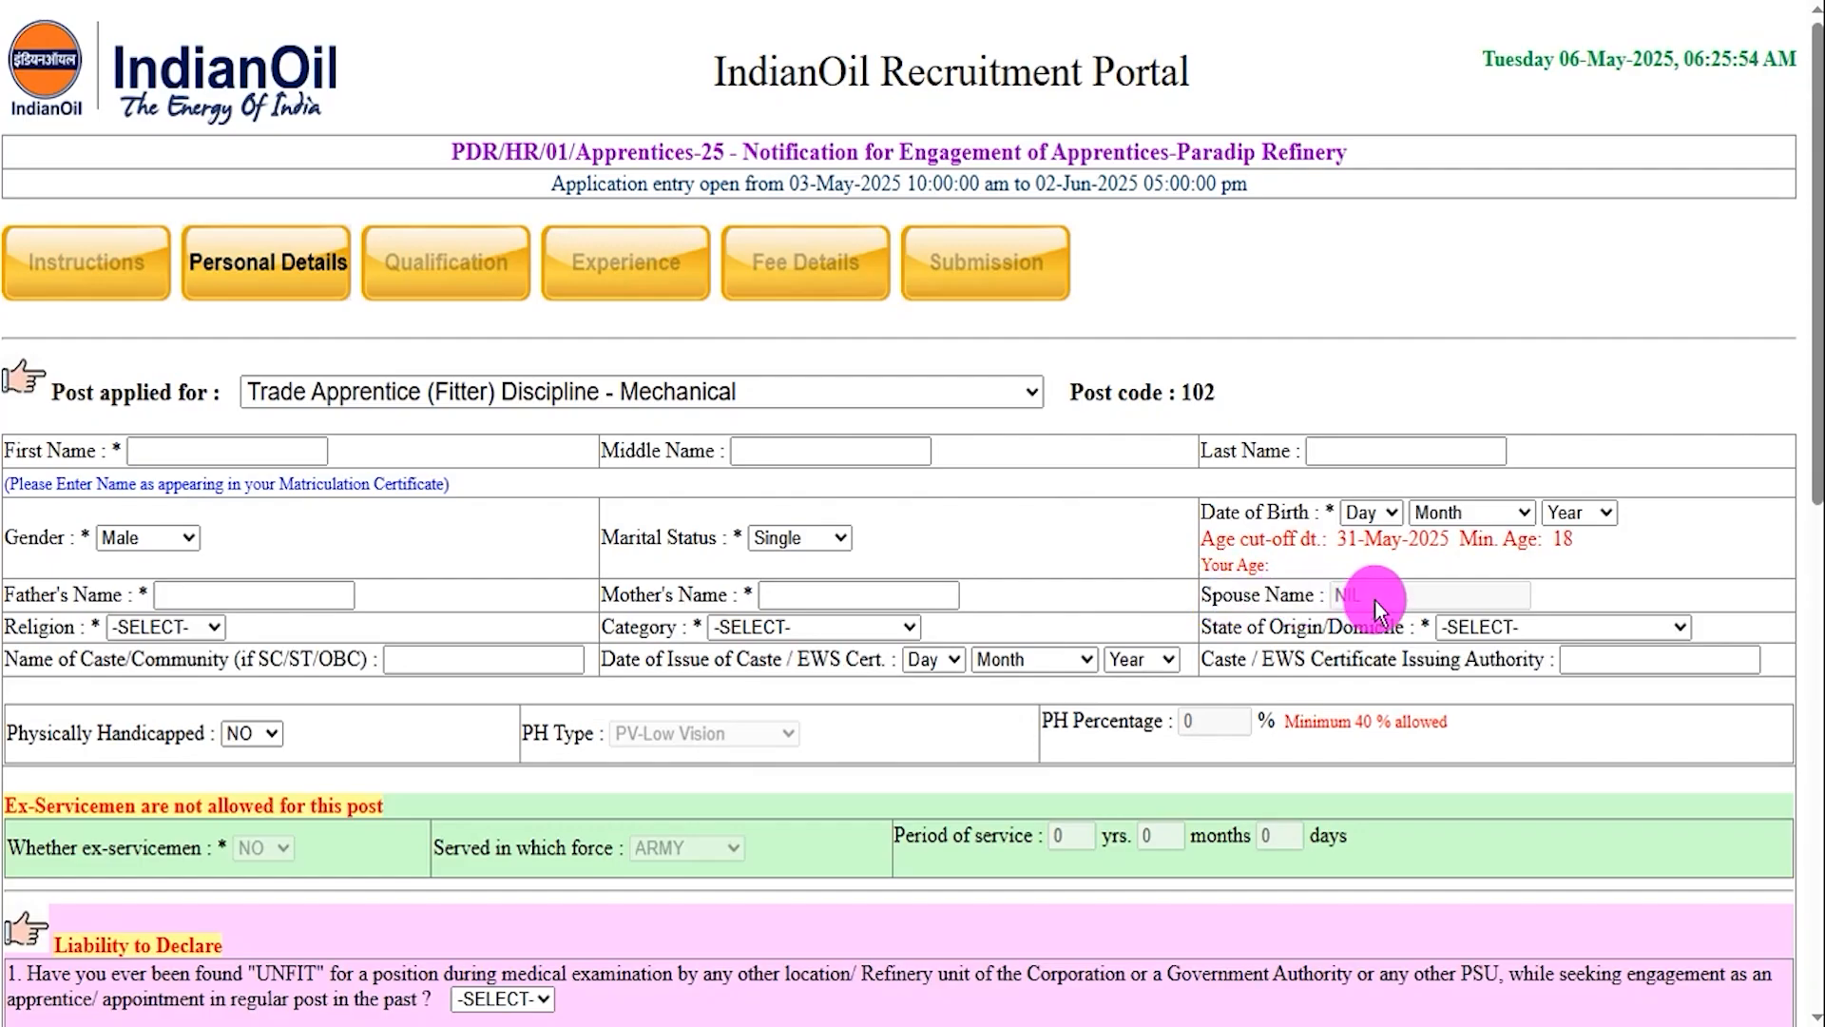
# Set the religion to HINDU and the category to SC.
pyautogui.click(164, 628)
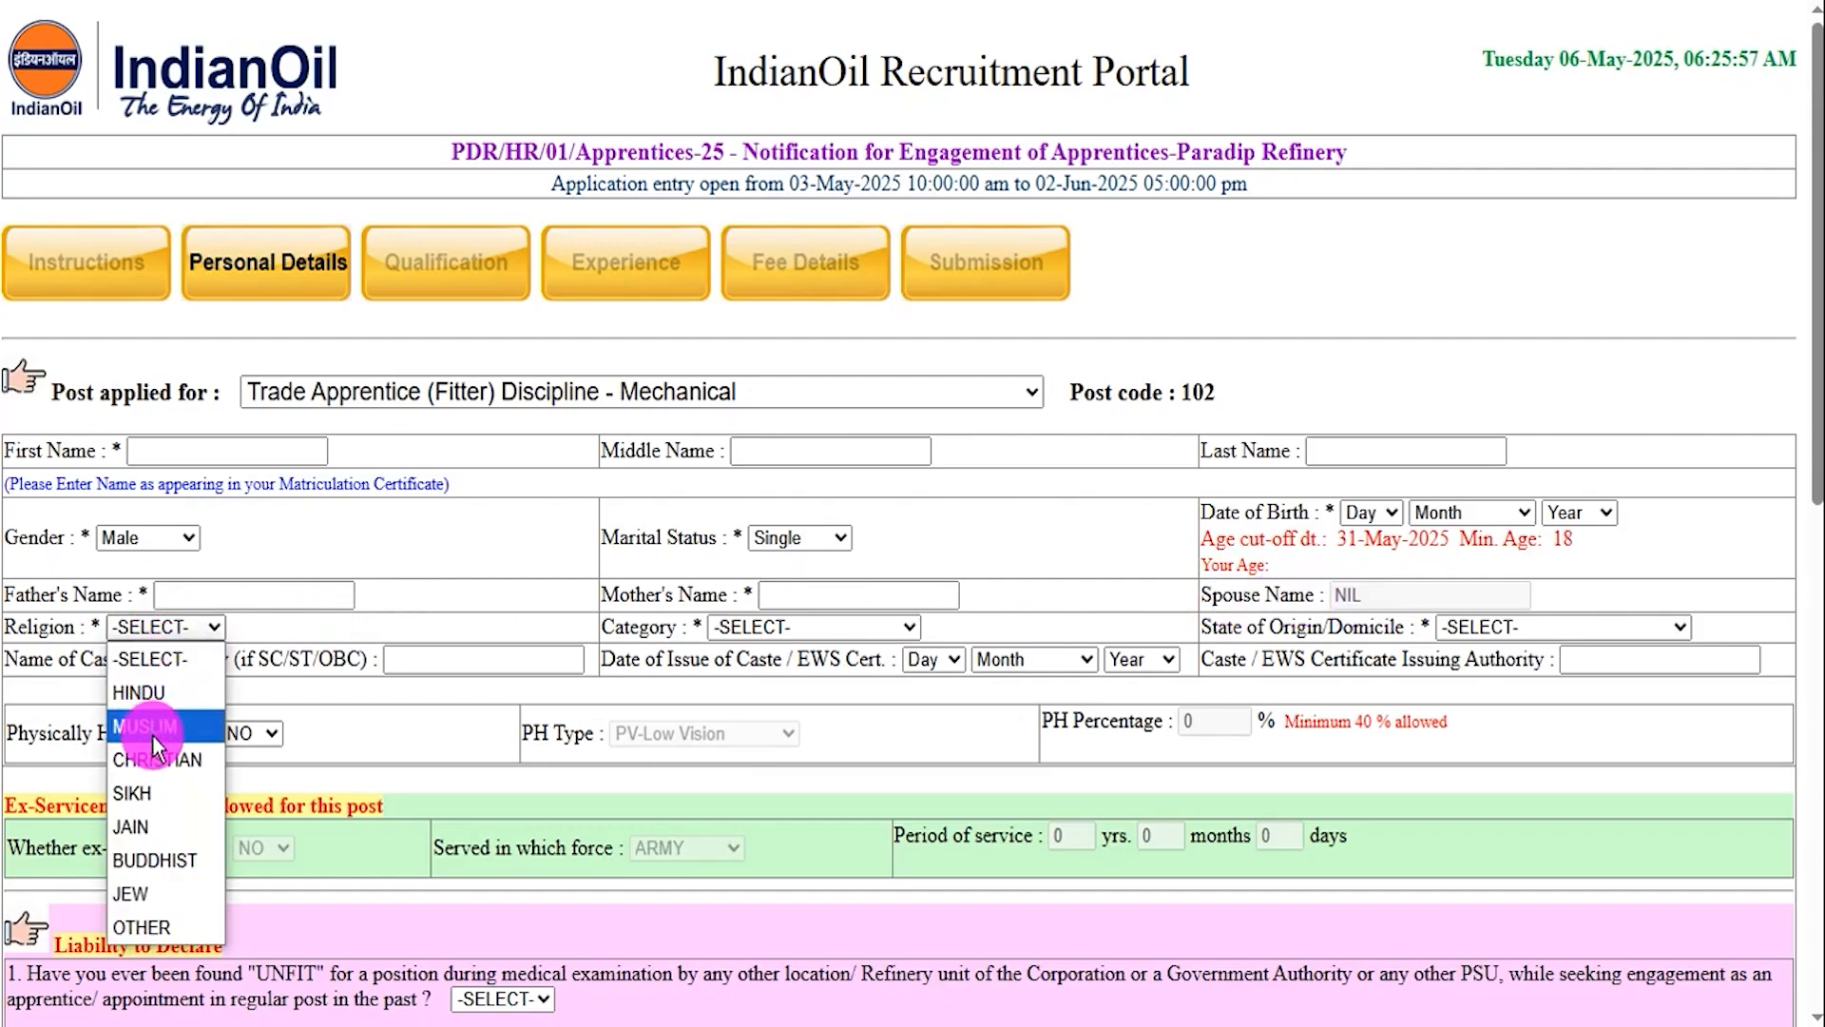
pyautogui.click(144, 693)
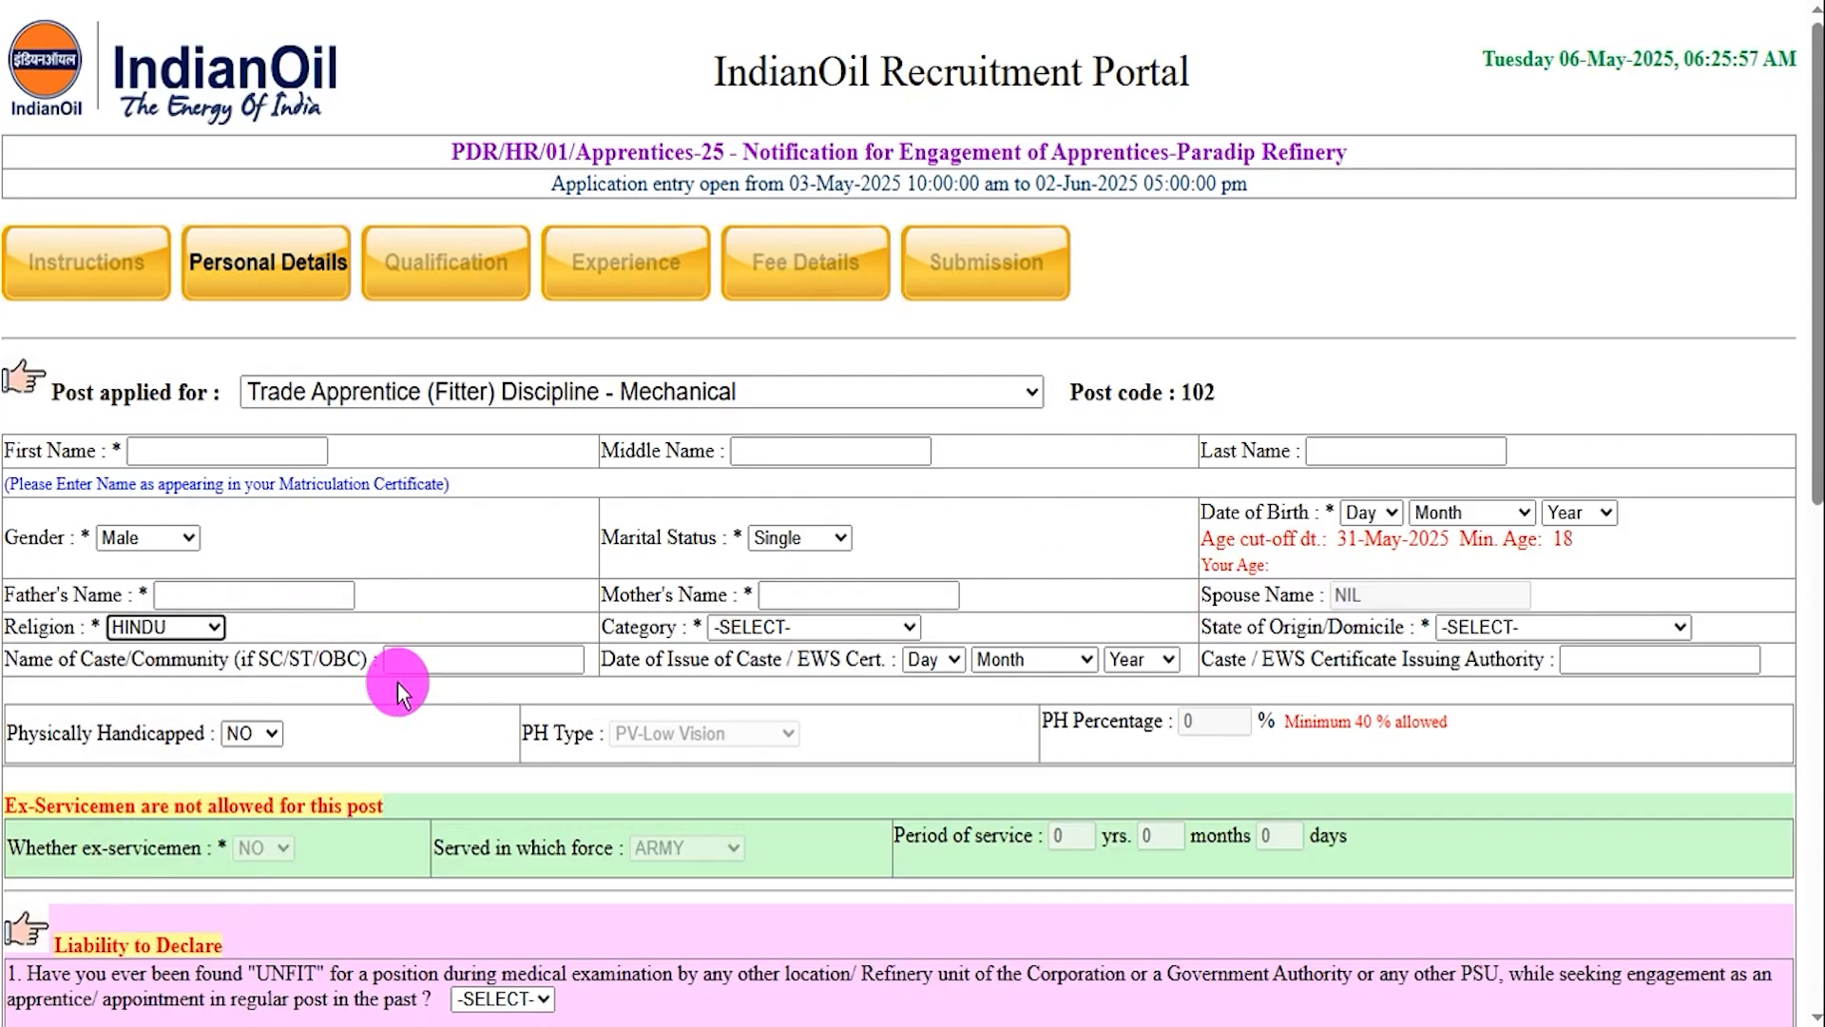
pyautogui.click(803, 629)
pyautogui.click(755, 781)
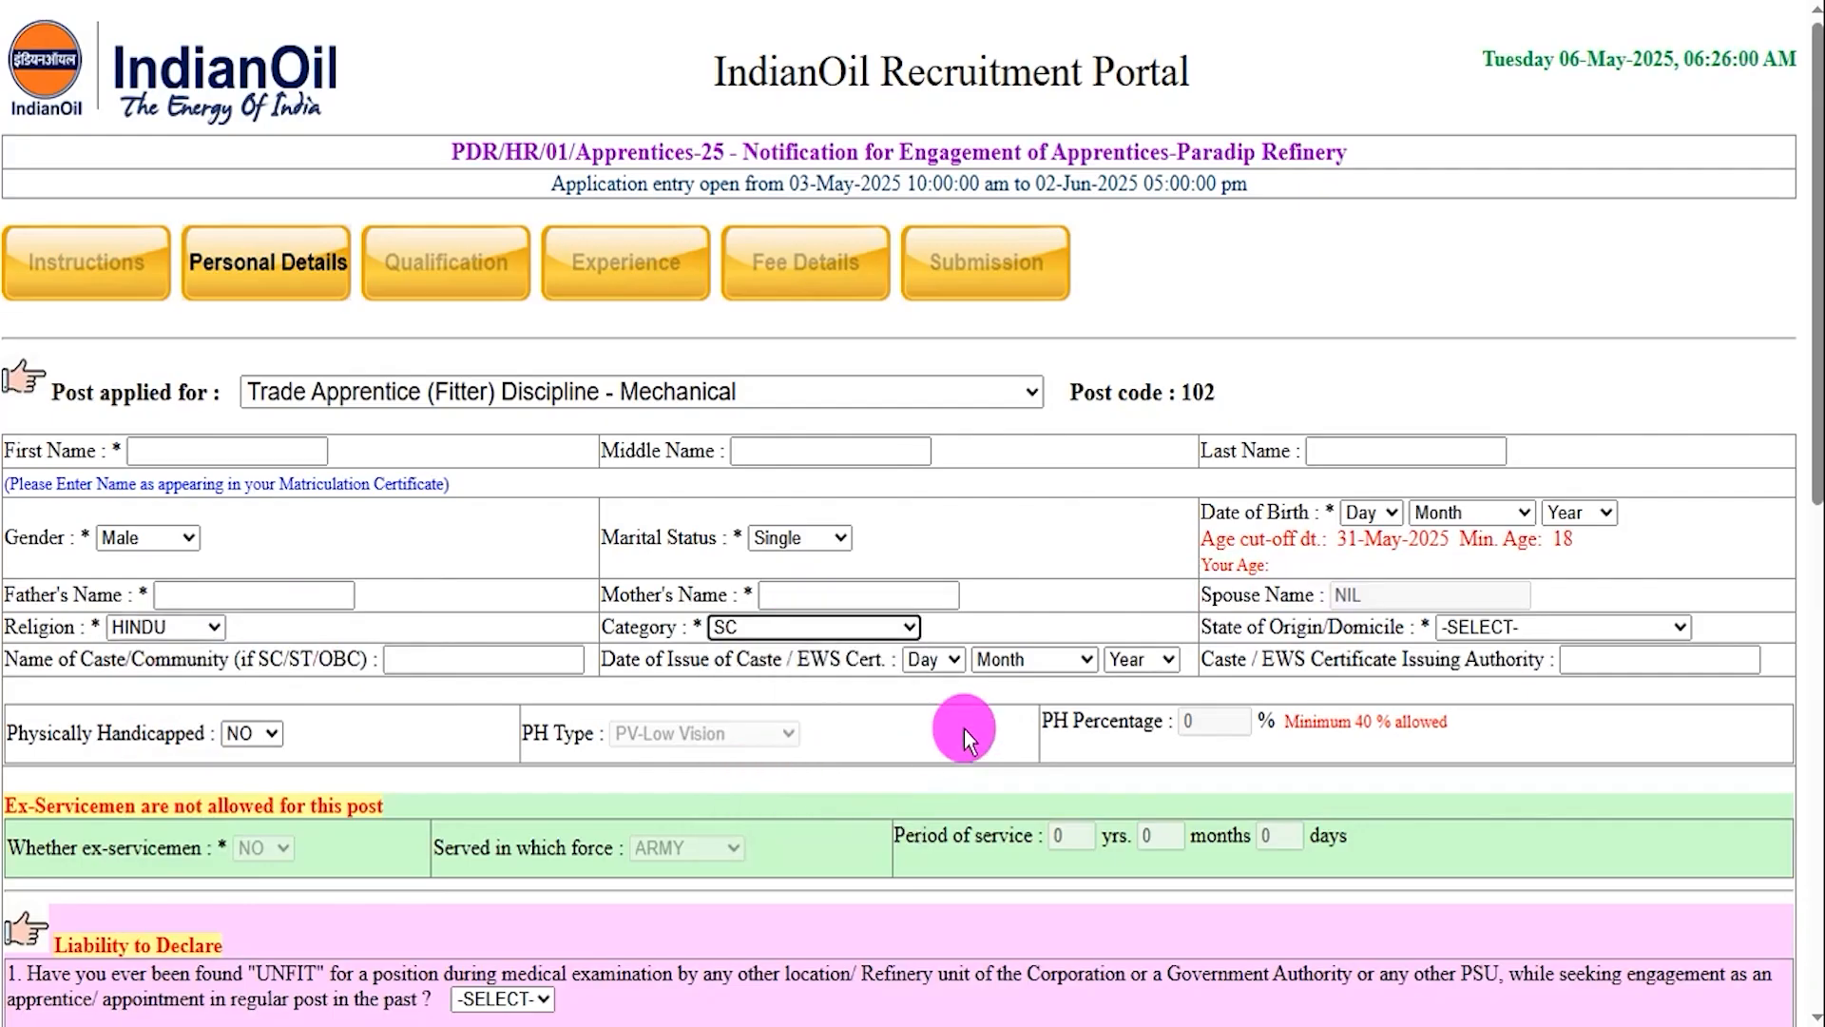
# Set the state of origin/domicile to Uttar Pradesh.
pyautogui.moveTo(1245, 628); pyautogui.dragTo(1349, 629)
pyautogui.click(1500, 627)
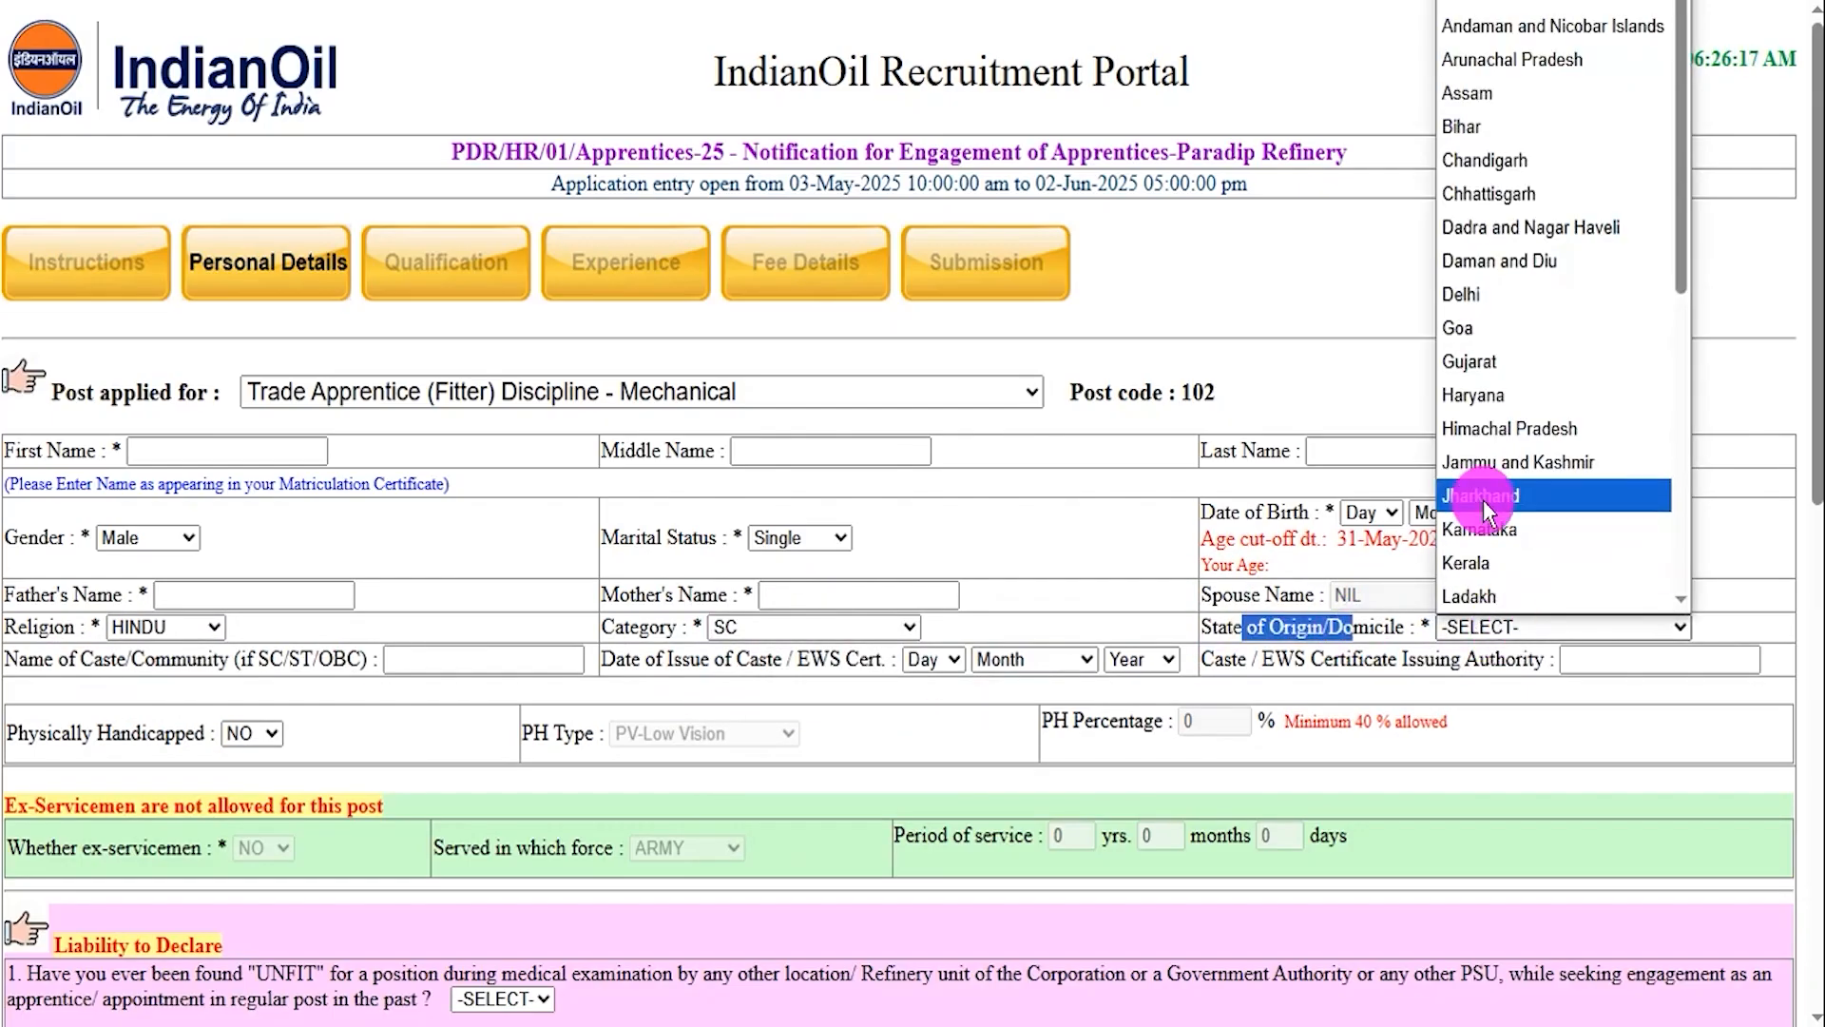
pyautogui.scroll(-5, 1483, 500)
pyautogui.click(1466, 555)
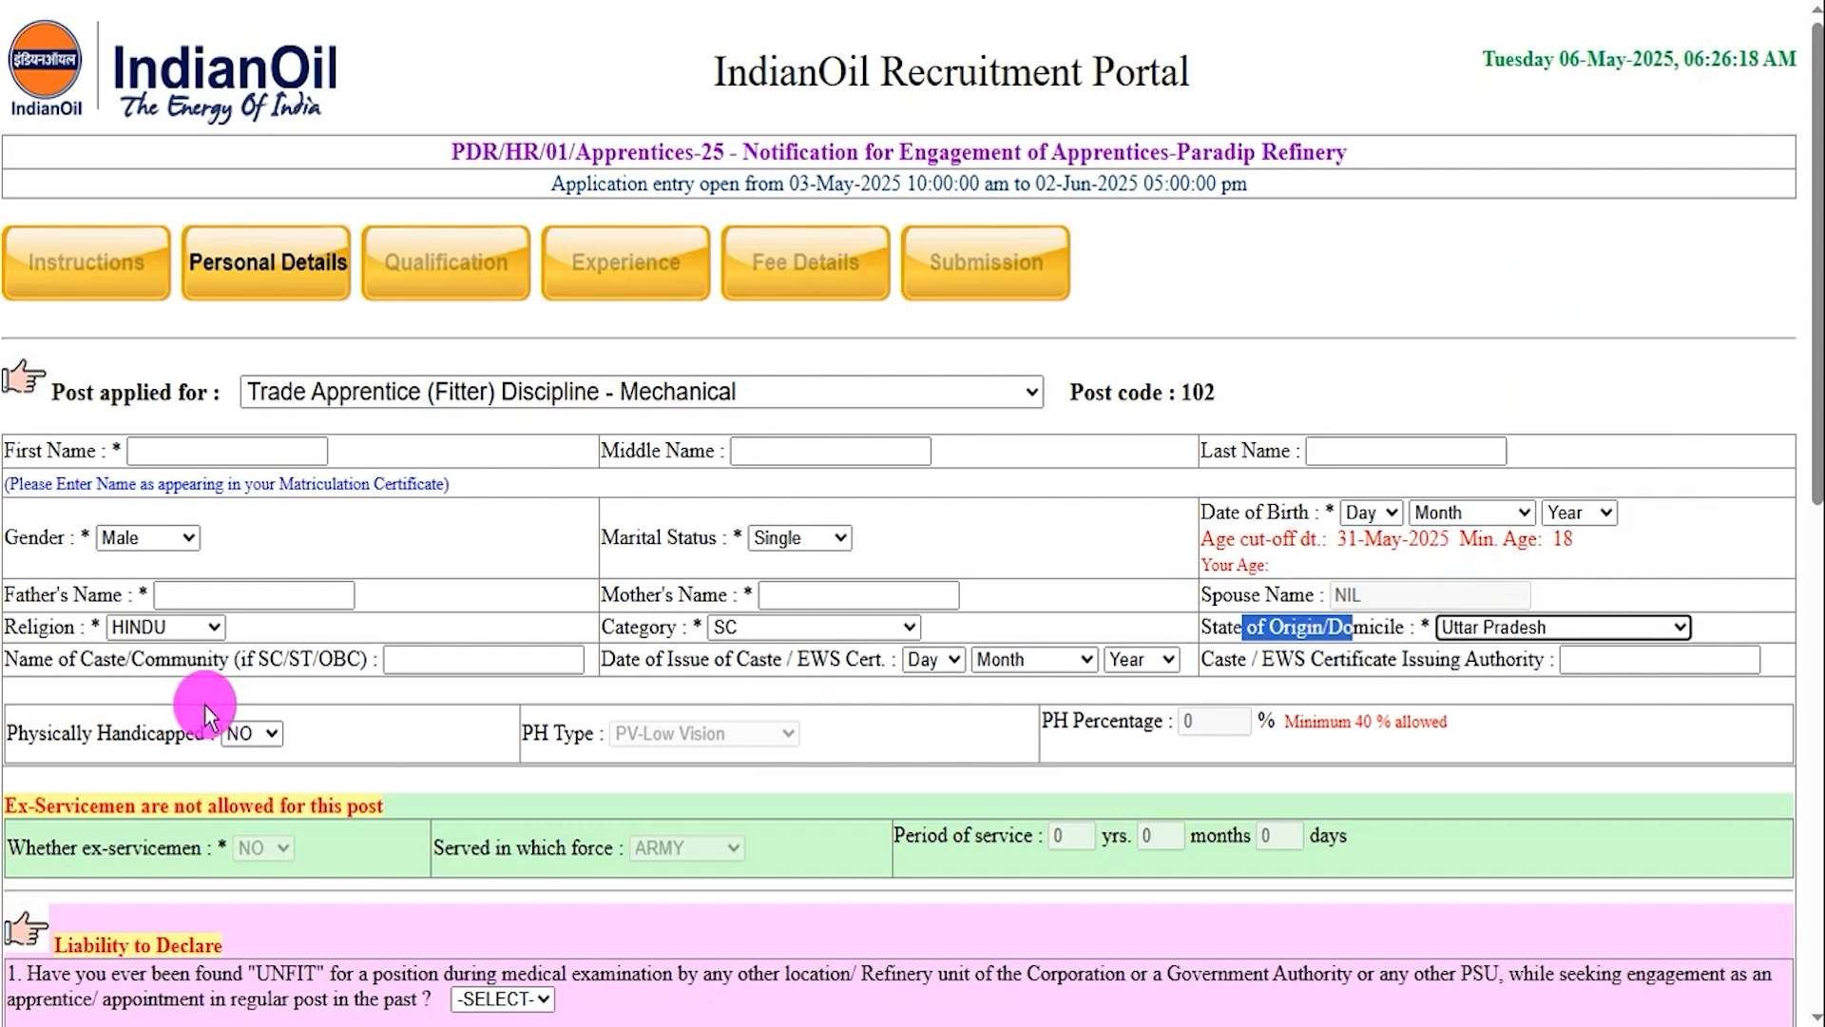
# Go through the caste/community name, certificate issue date and issuing authority fields without filling them in.
pyautogui.moveTo(44, 659); pyautogui.dragTo(93, 659)
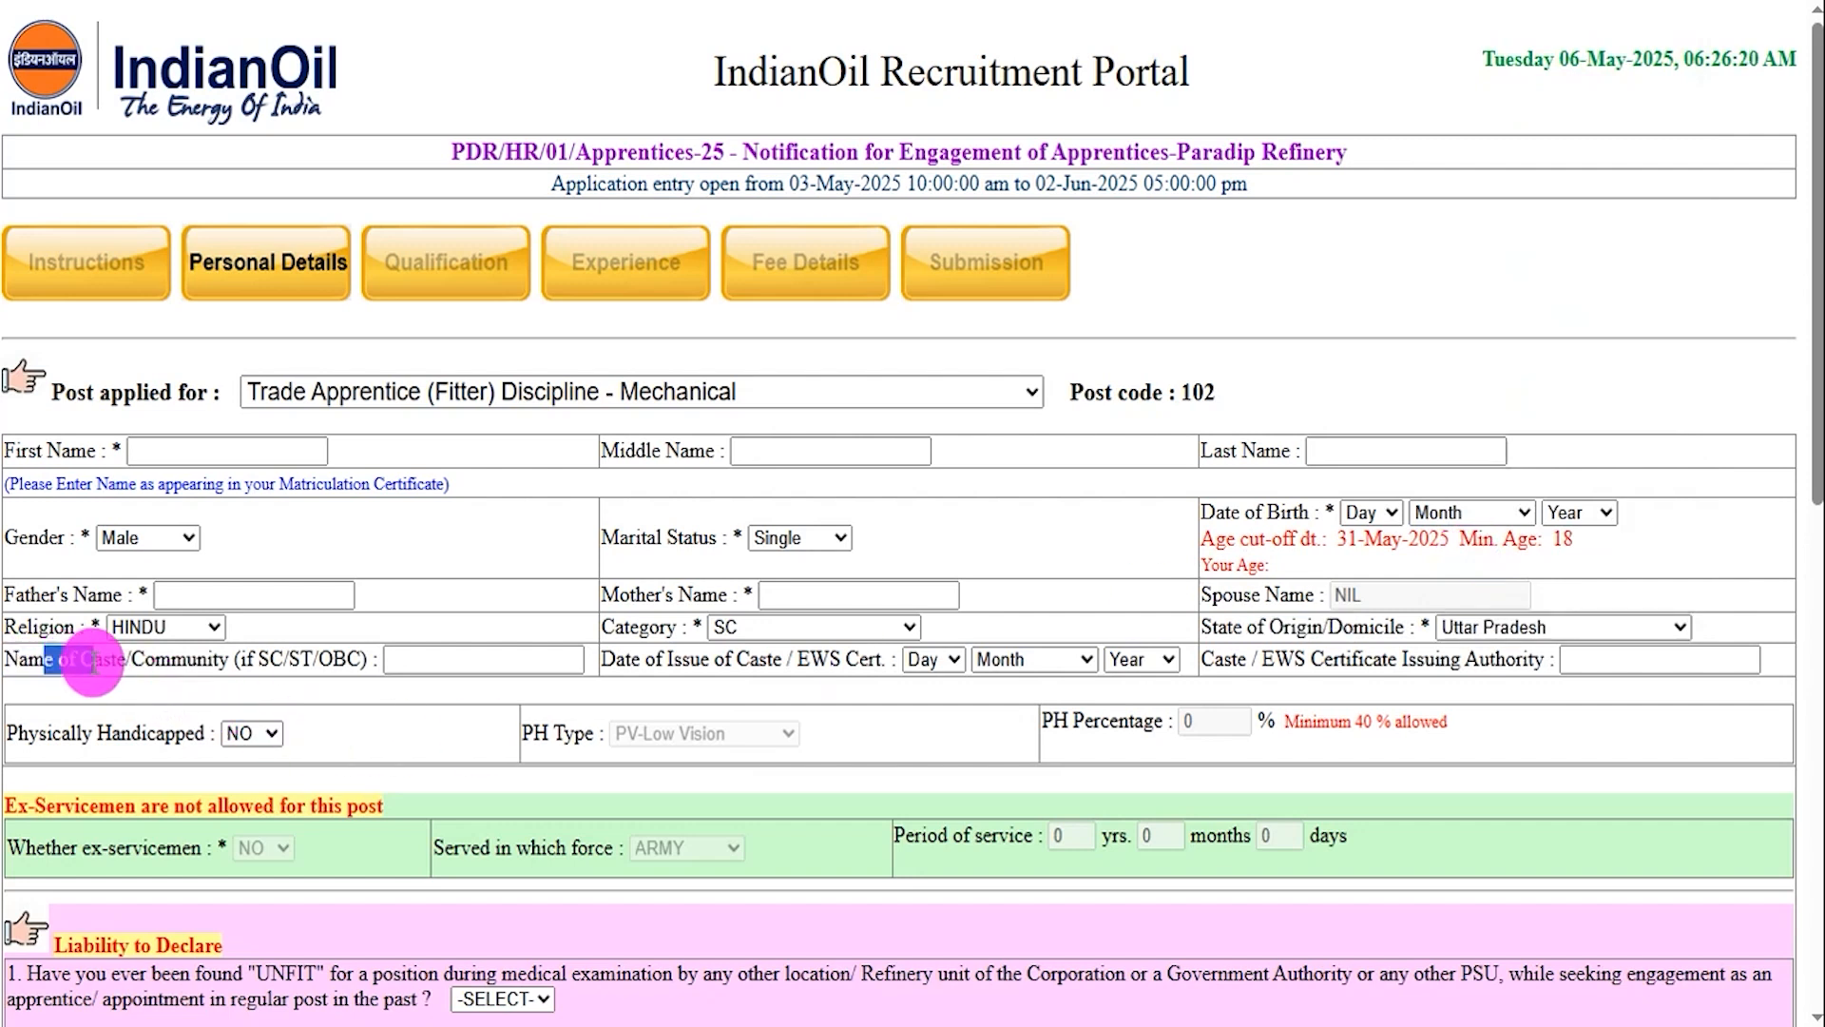
pyautogui.click(443, 658)
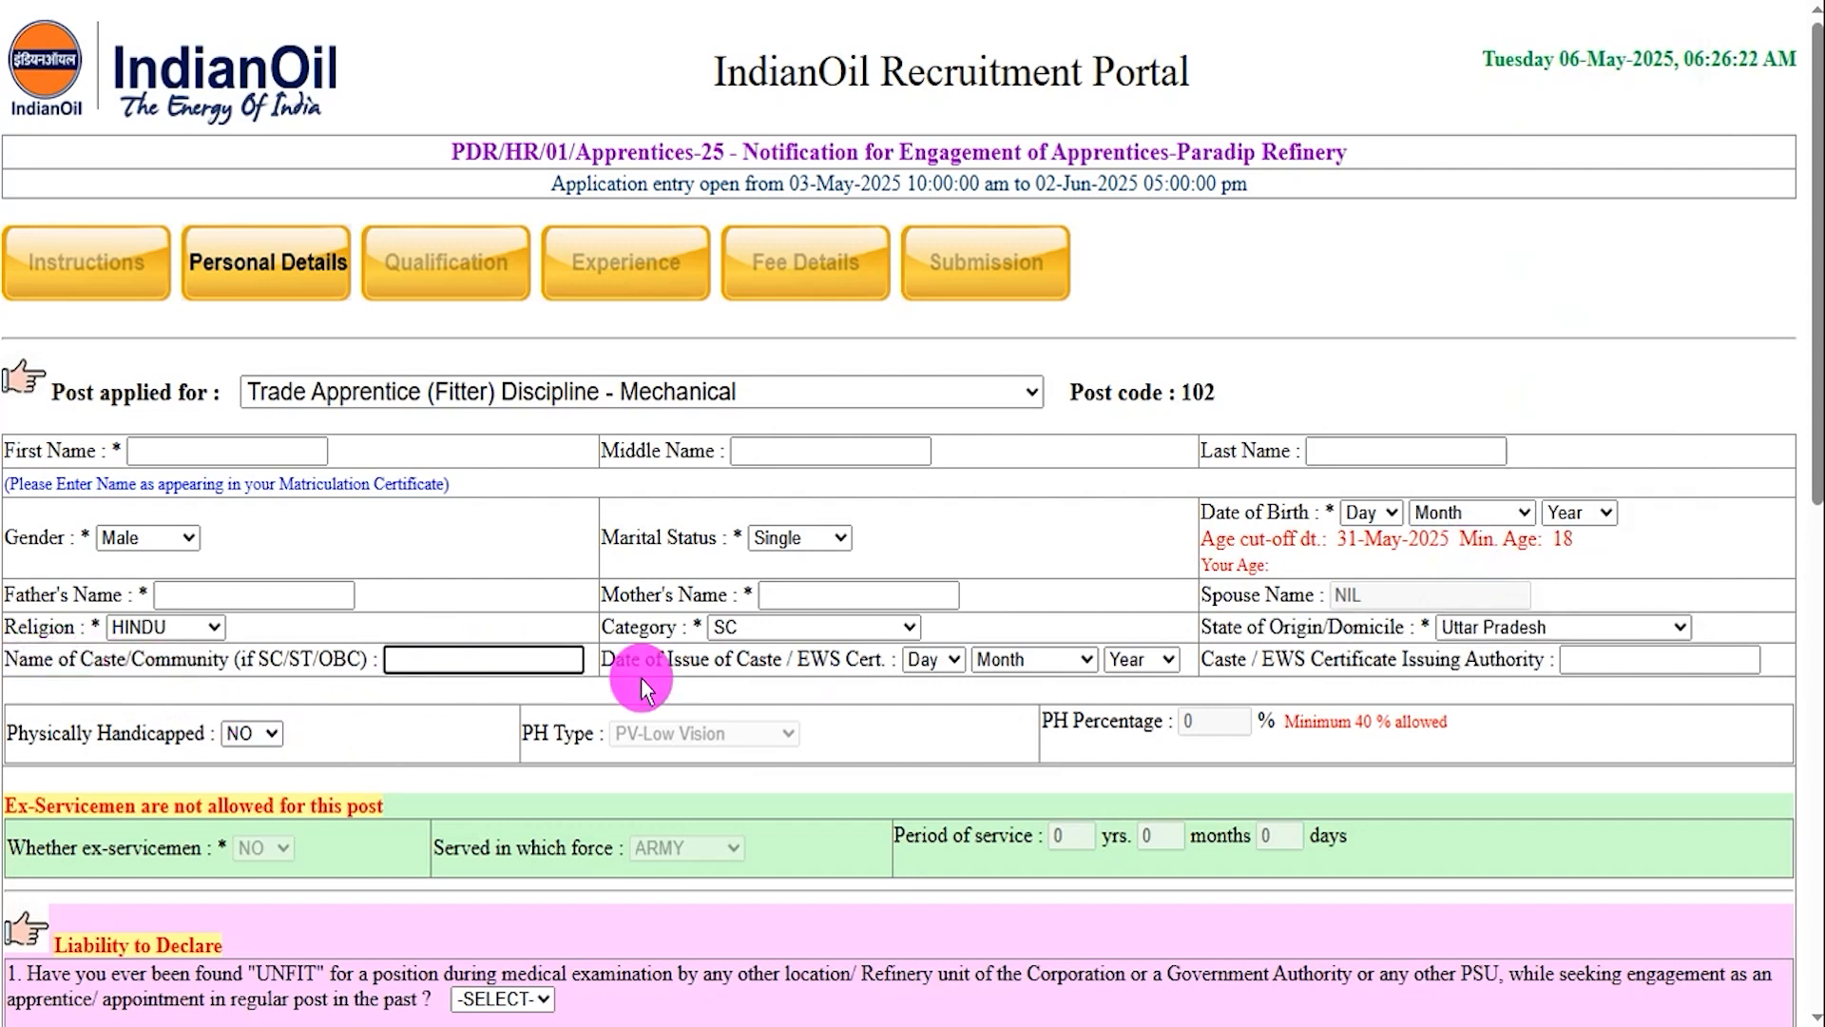
pyautogui.moveTo(642, 658); pyautogui.dragTo(751, 659)
pyautogui.click(955, 658)
pyautogui.click(1083, 659)
pyautogui.click(1152, 658)
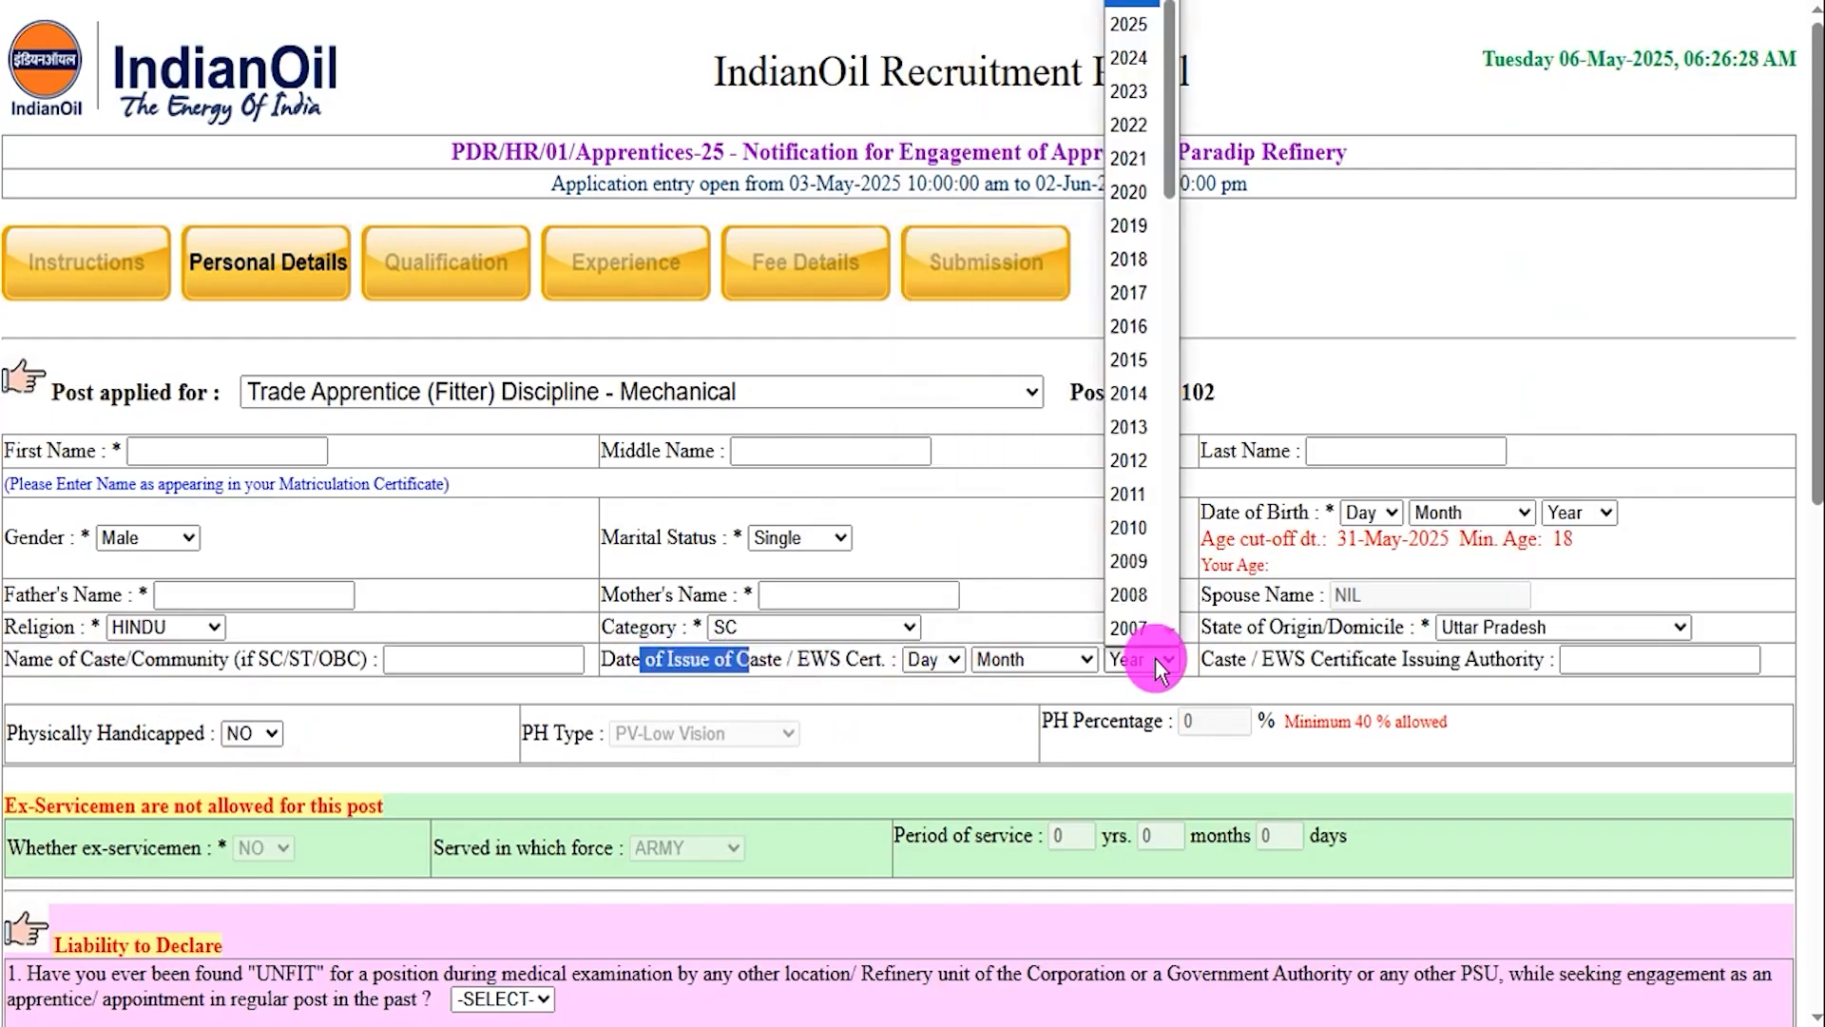
pyautogui.click(1253, 658)
pyautogui.moveTo(1255, 658); pyautogui.dragTo(1614, 666)
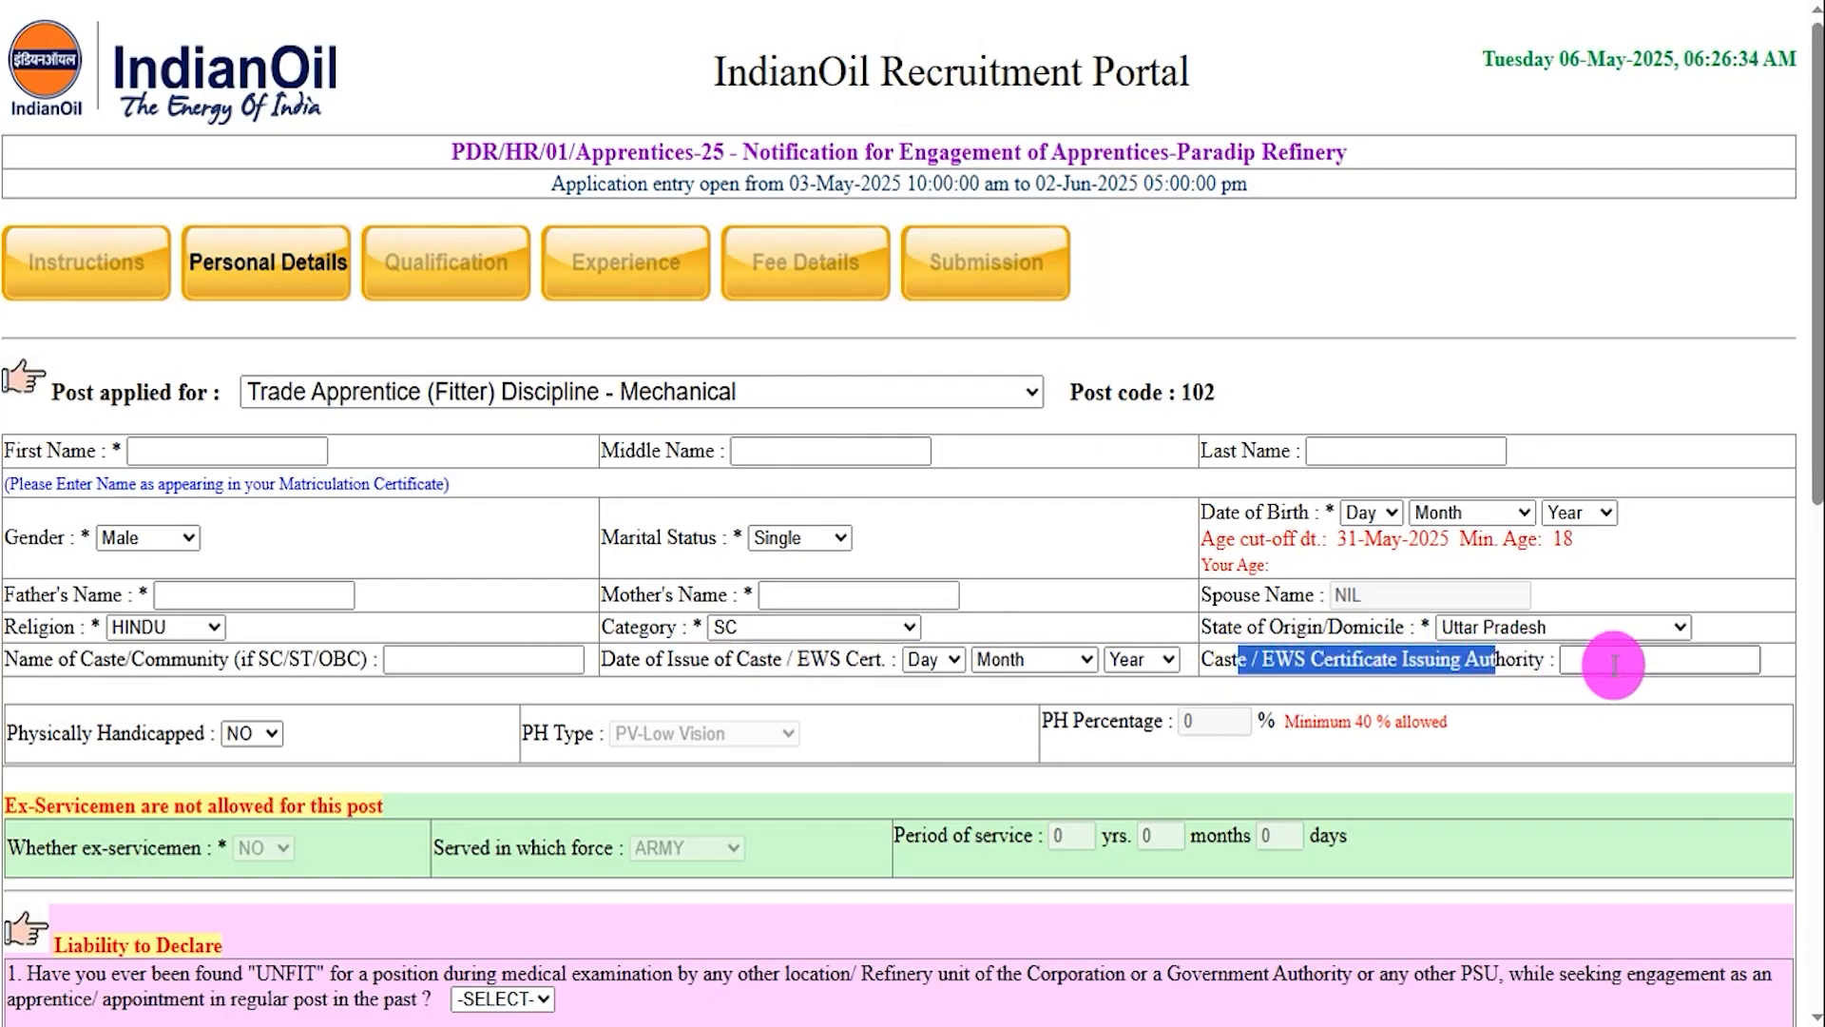
pyautogui.click(1614, 660)
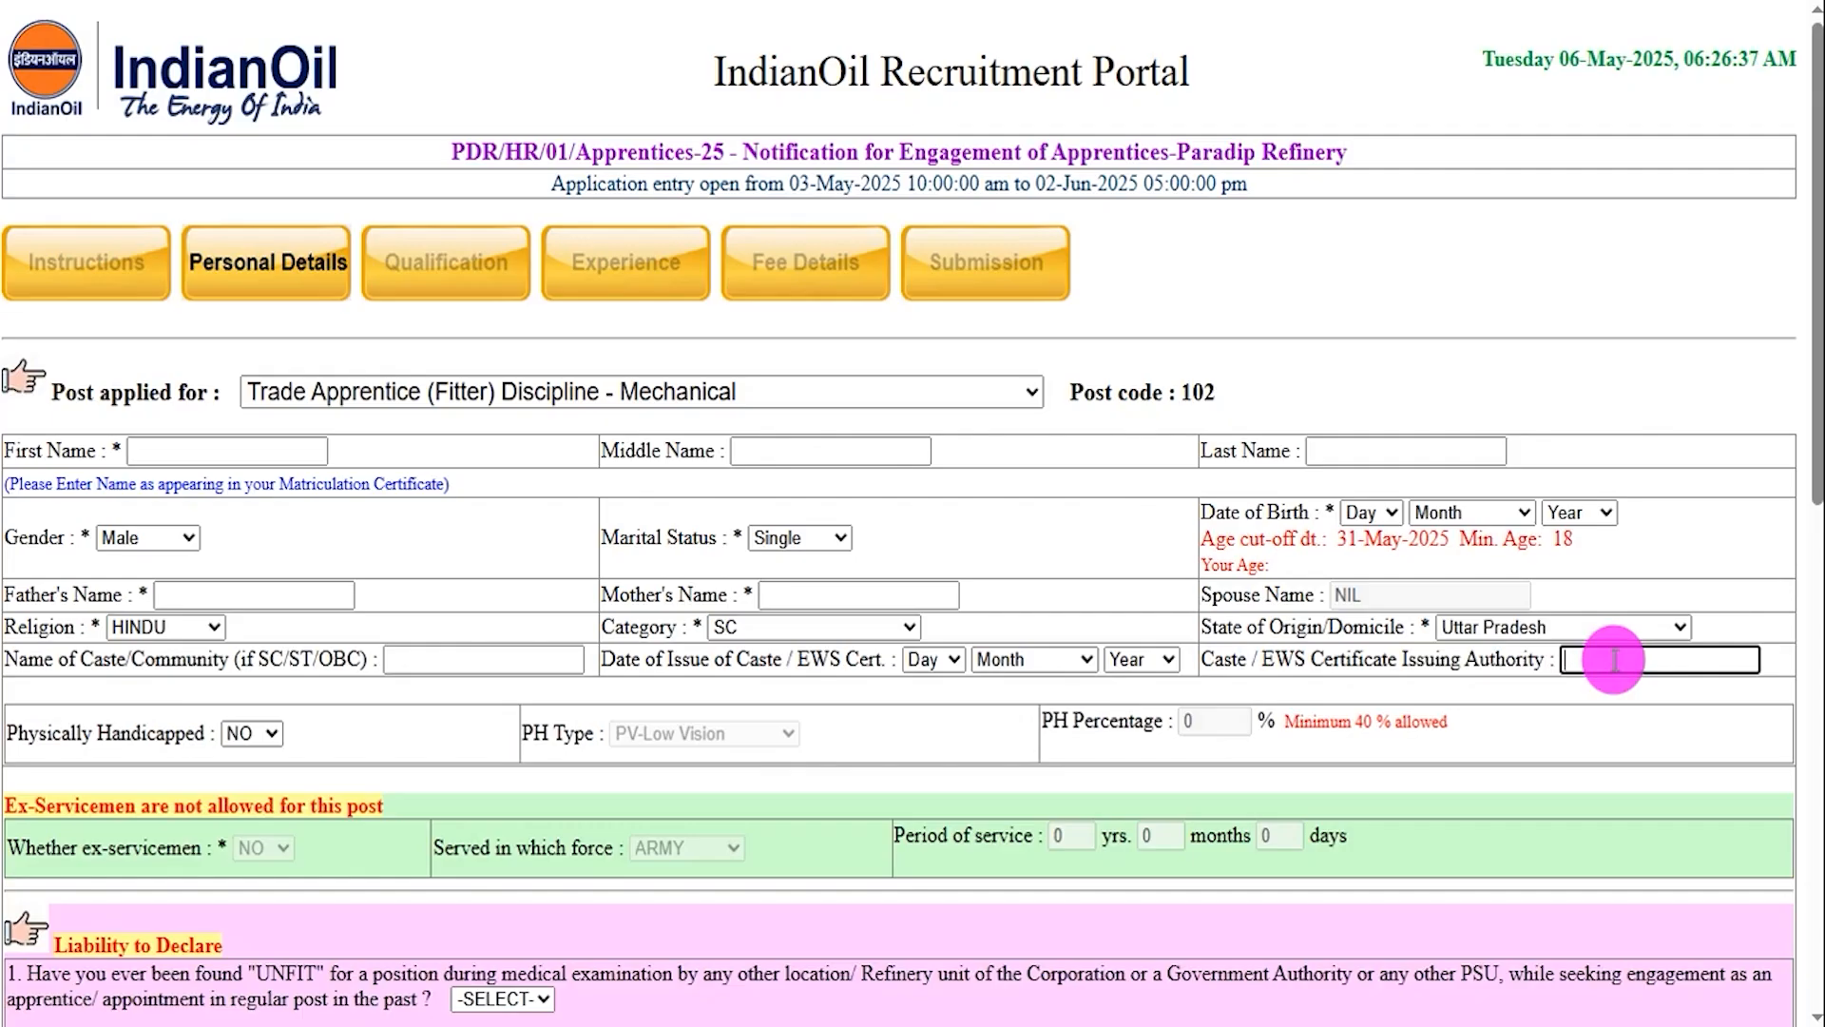
# Set Physically Handicapped to YES to view the PH type and percentage fields, and return it to NO.
pyautogui.click(252, 734)
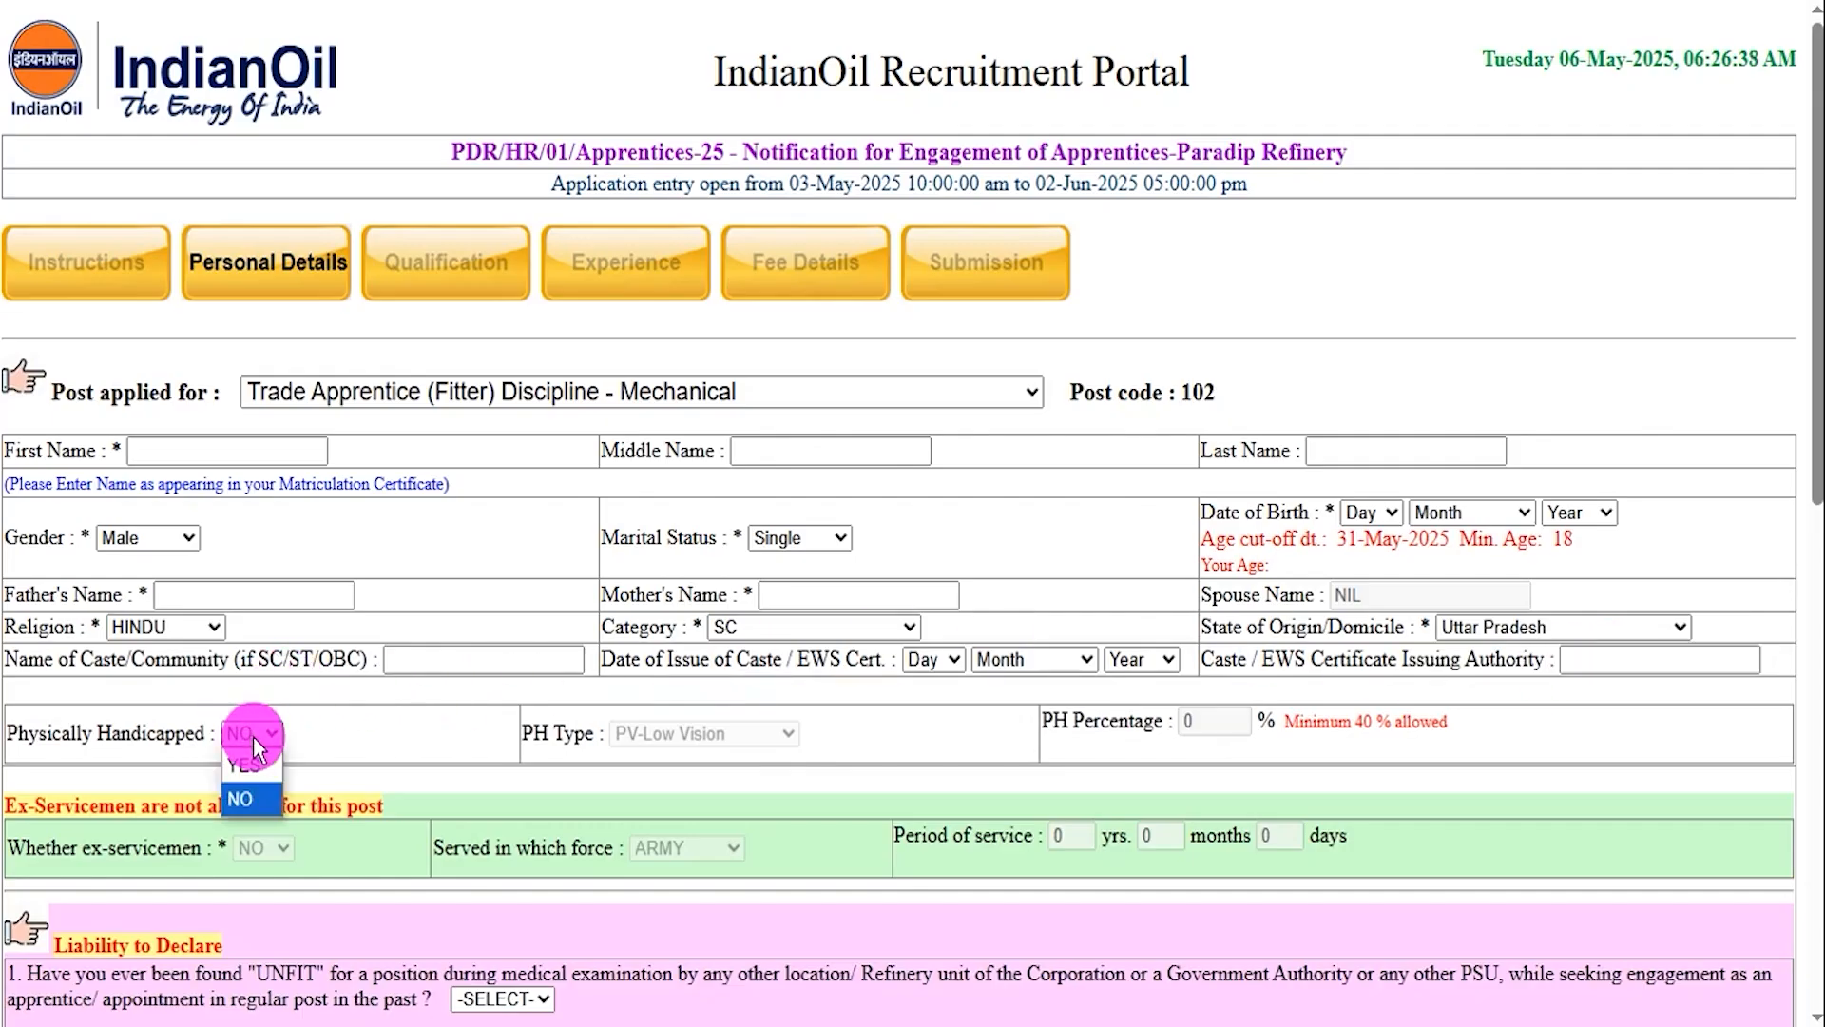
pyautogui.click(249, 763)
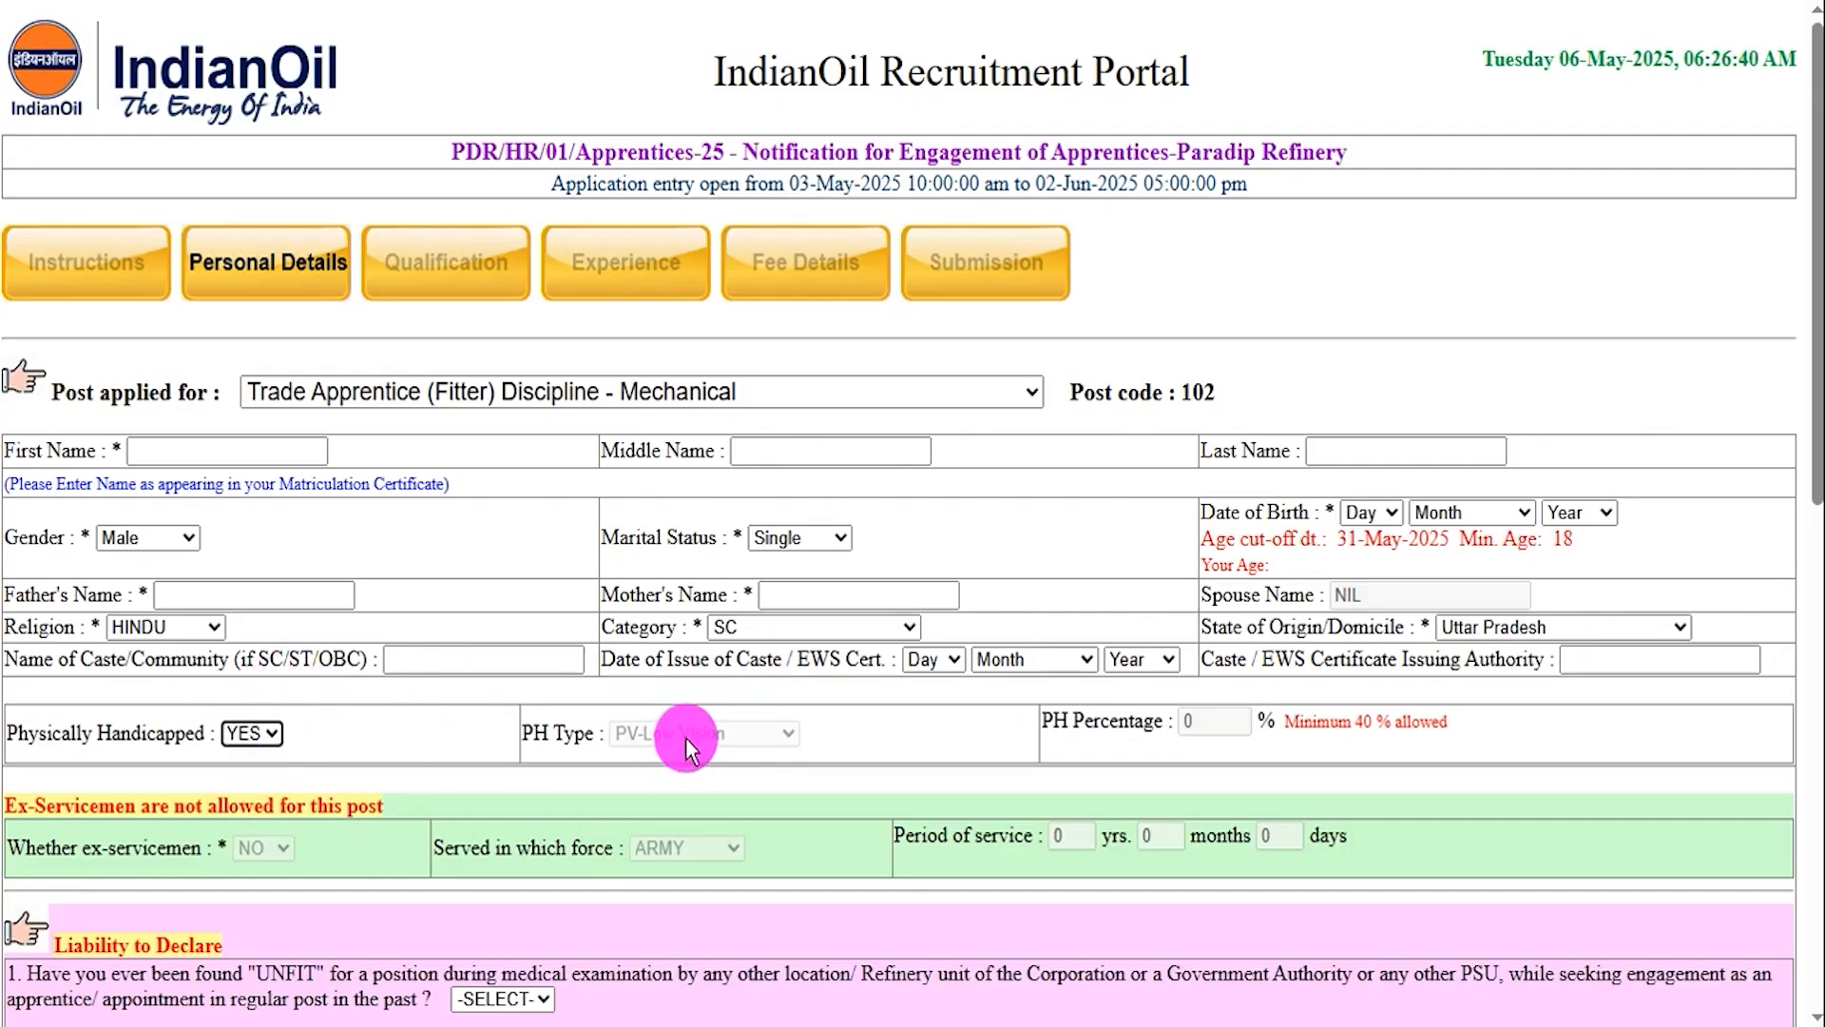
pyautogui.click(686, 739)
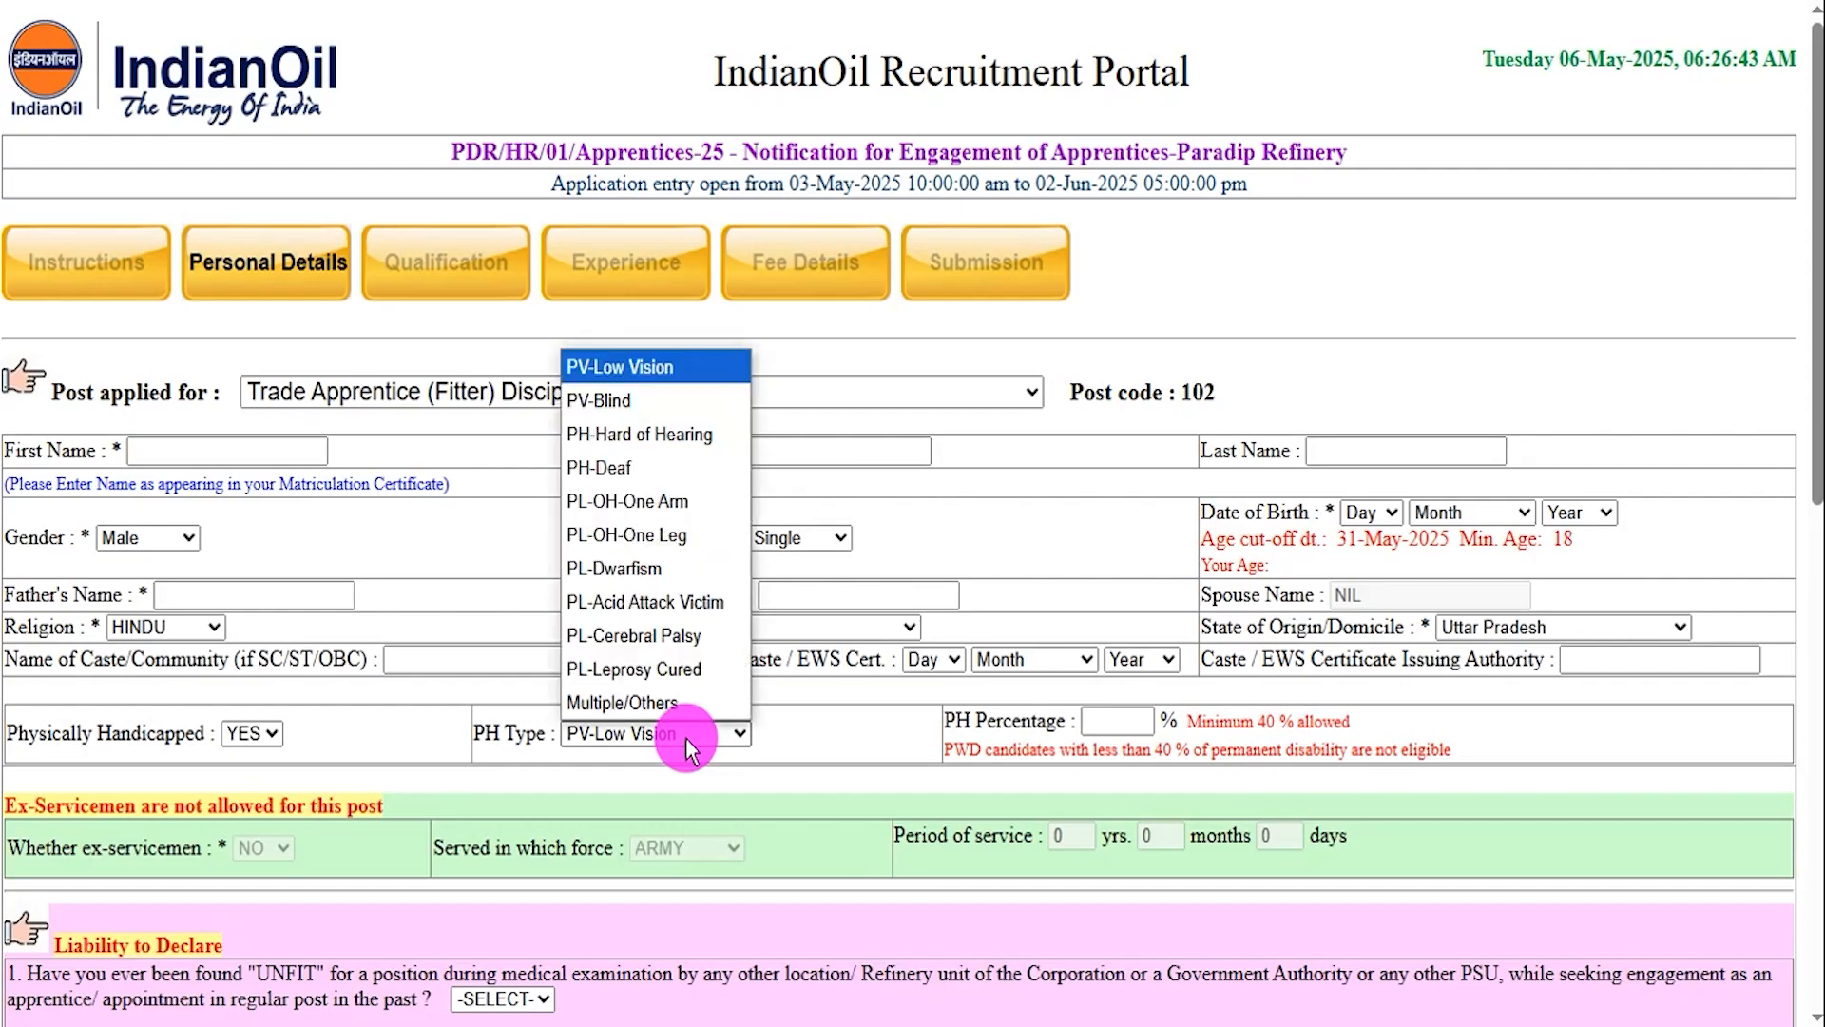
pyautogui.click(686, 737)
pyautogui.click(1112, 723)
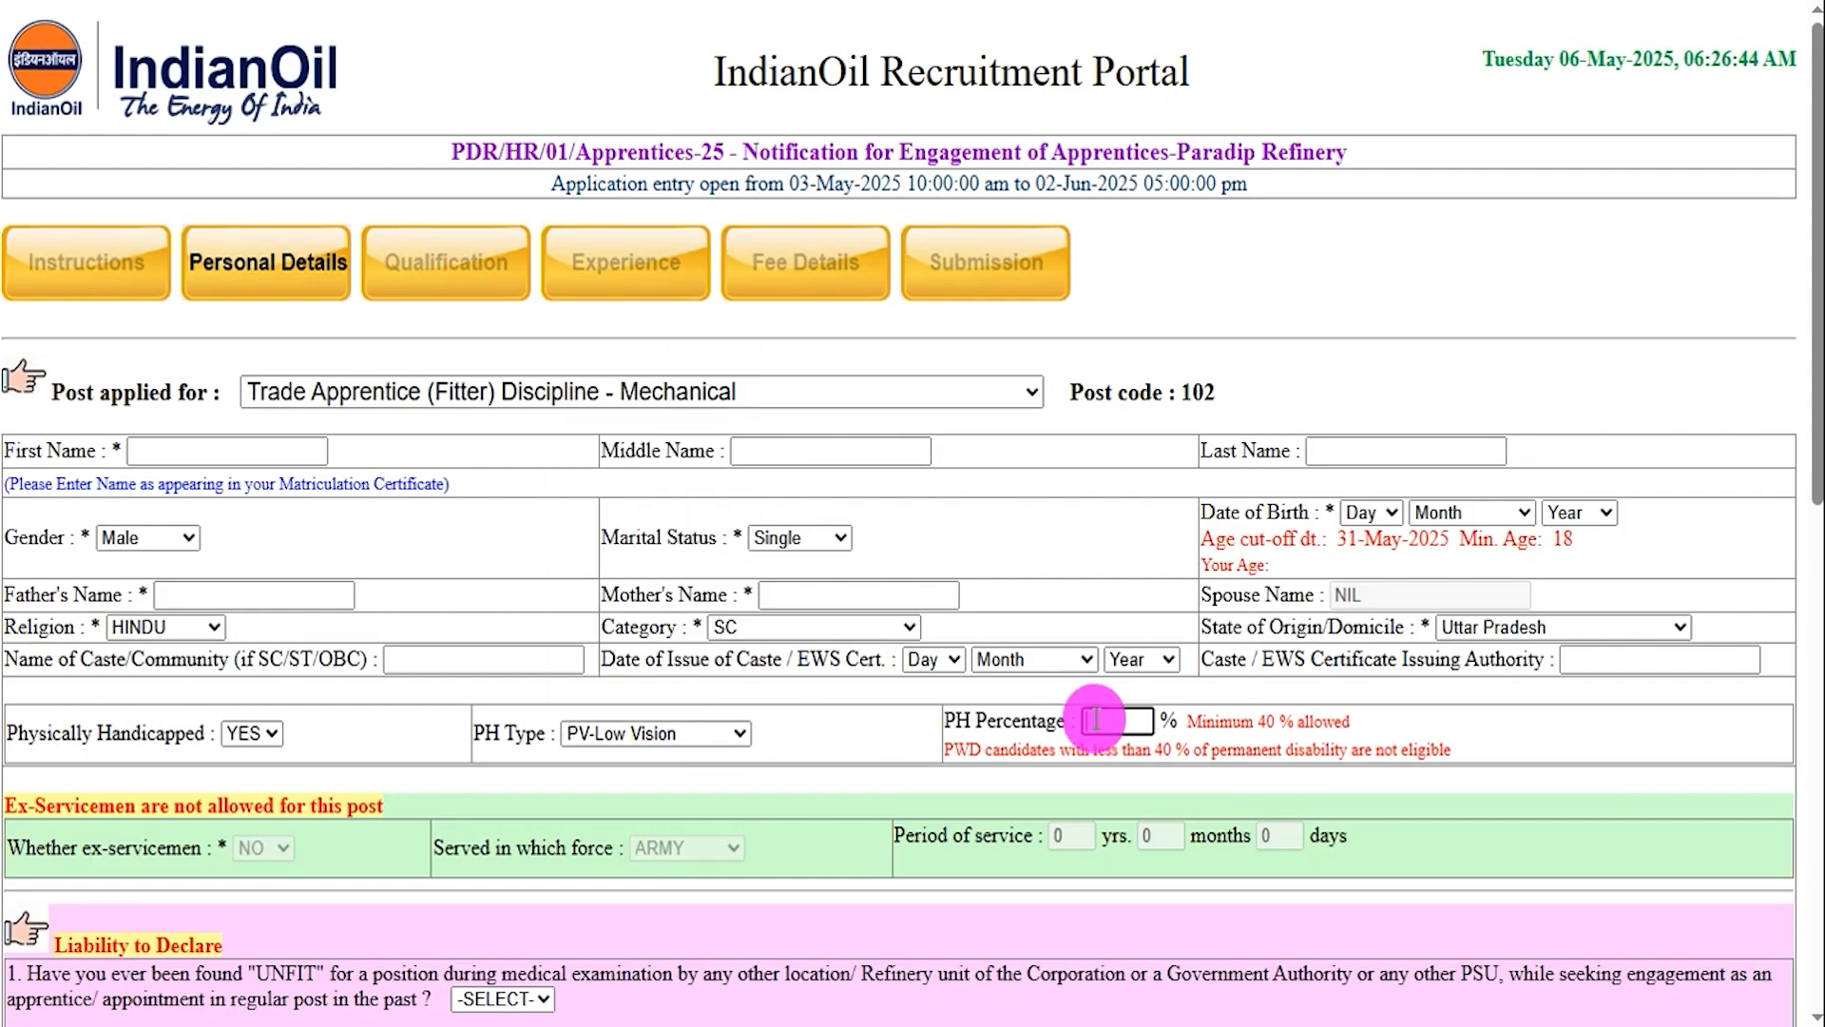
pyautogui.click(249, 737)
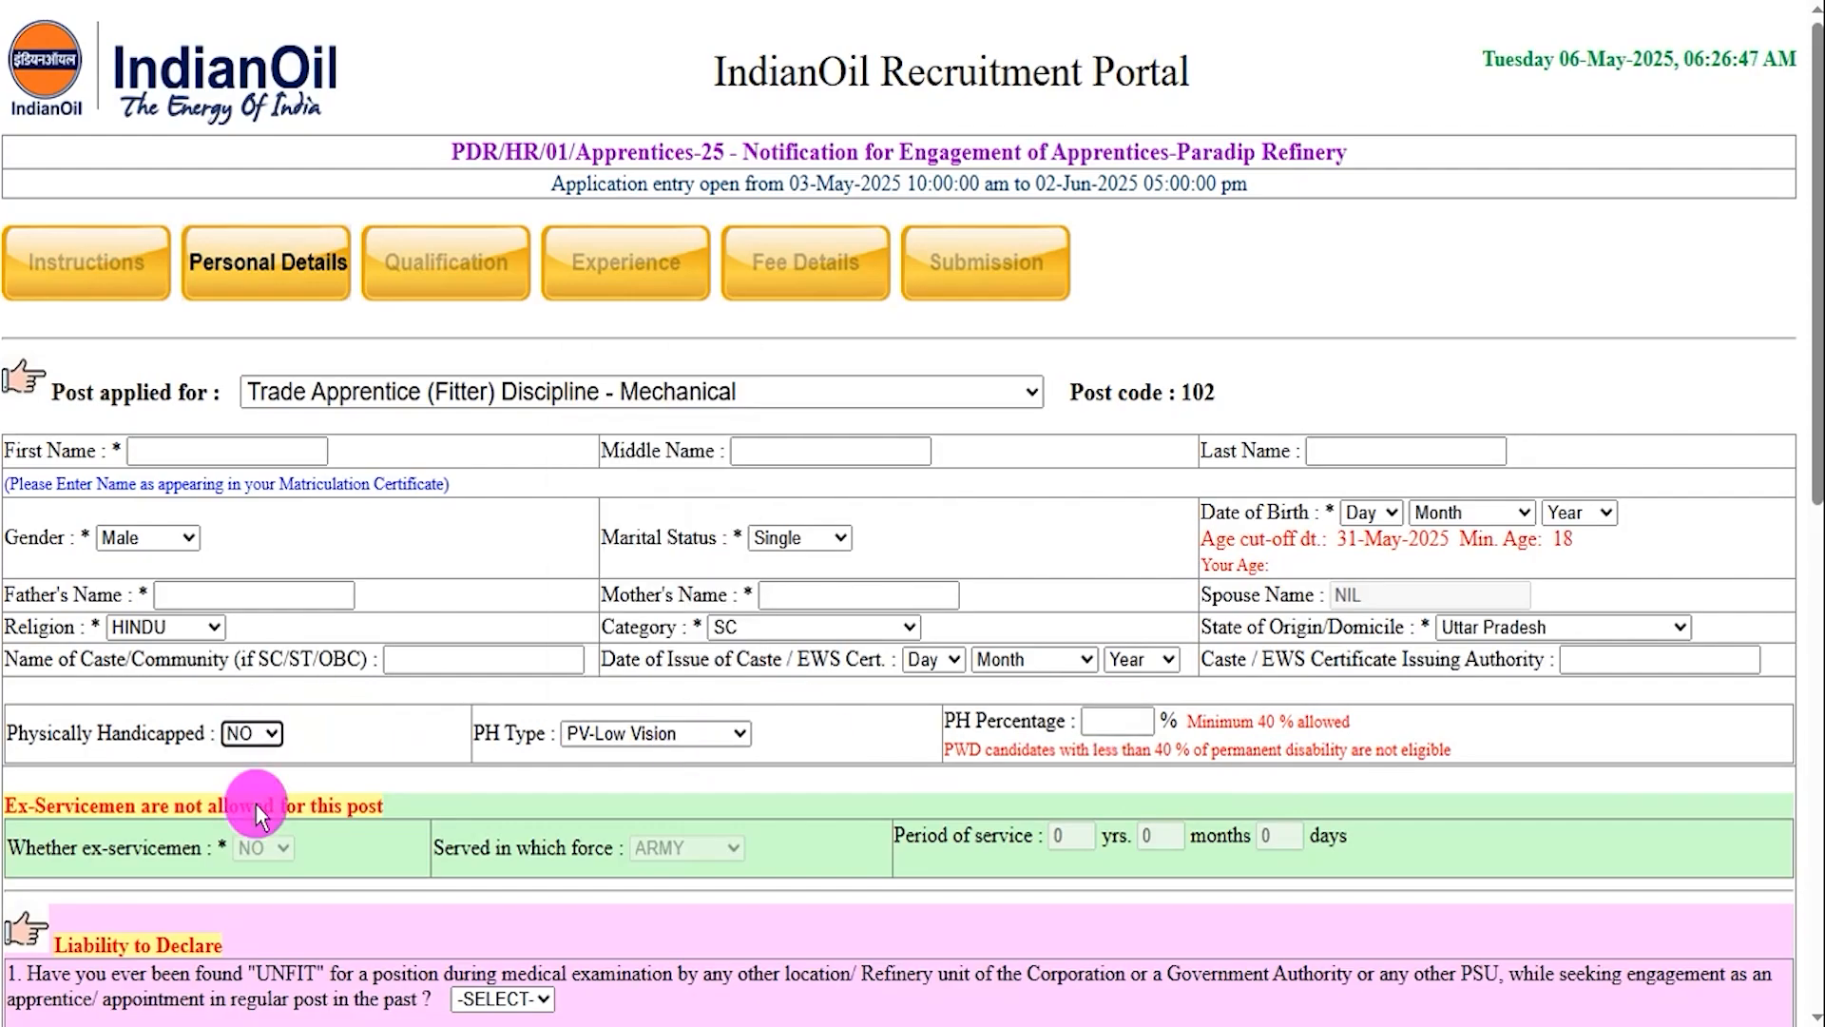
# Answer NO to the first Liability to Declare question, about being found "UNFIT" in a medical examination.
pyautogui.scroll(-4, 316, 808)
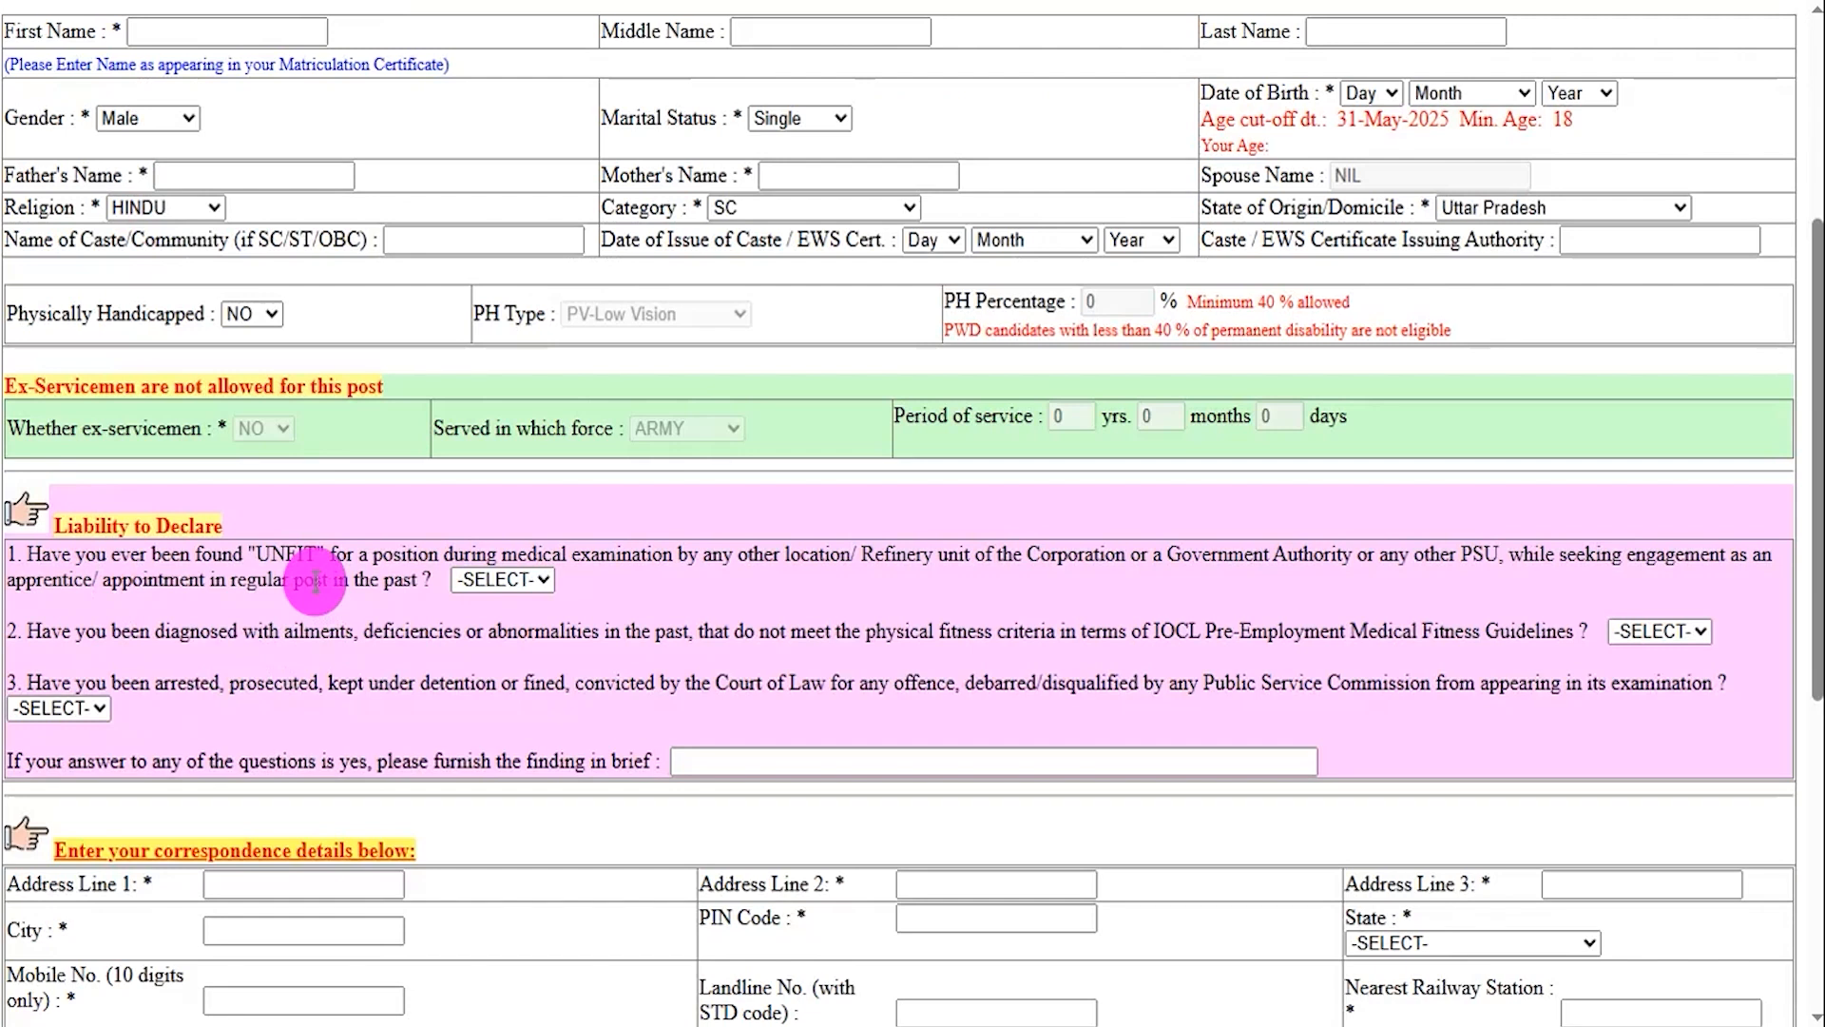
pyautogui.moveTo(369, 554)
pyautogui.mouseDown()
pyautogui.moveTo(415, 554)
pyautogui.moveTo(360, 581)
pyautogui.mouseUp()
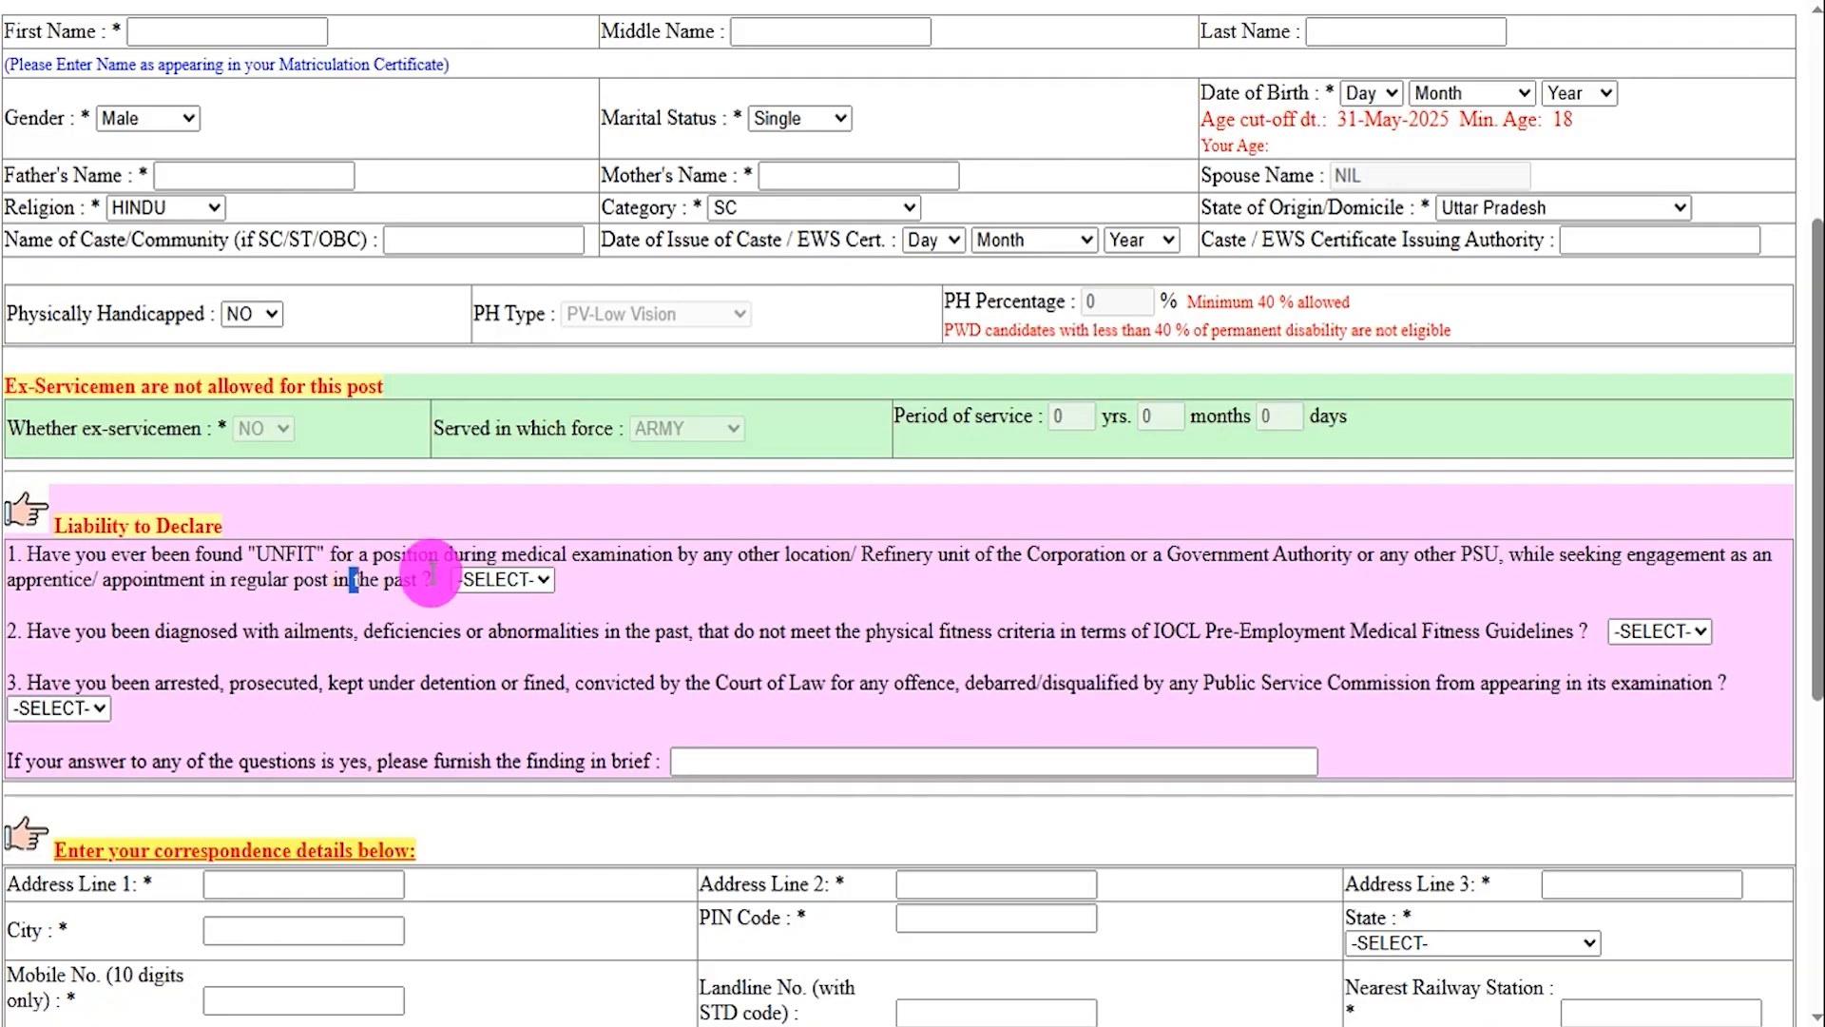
pyautogui.click(488, 576)
pyautogui.click(475, 678)
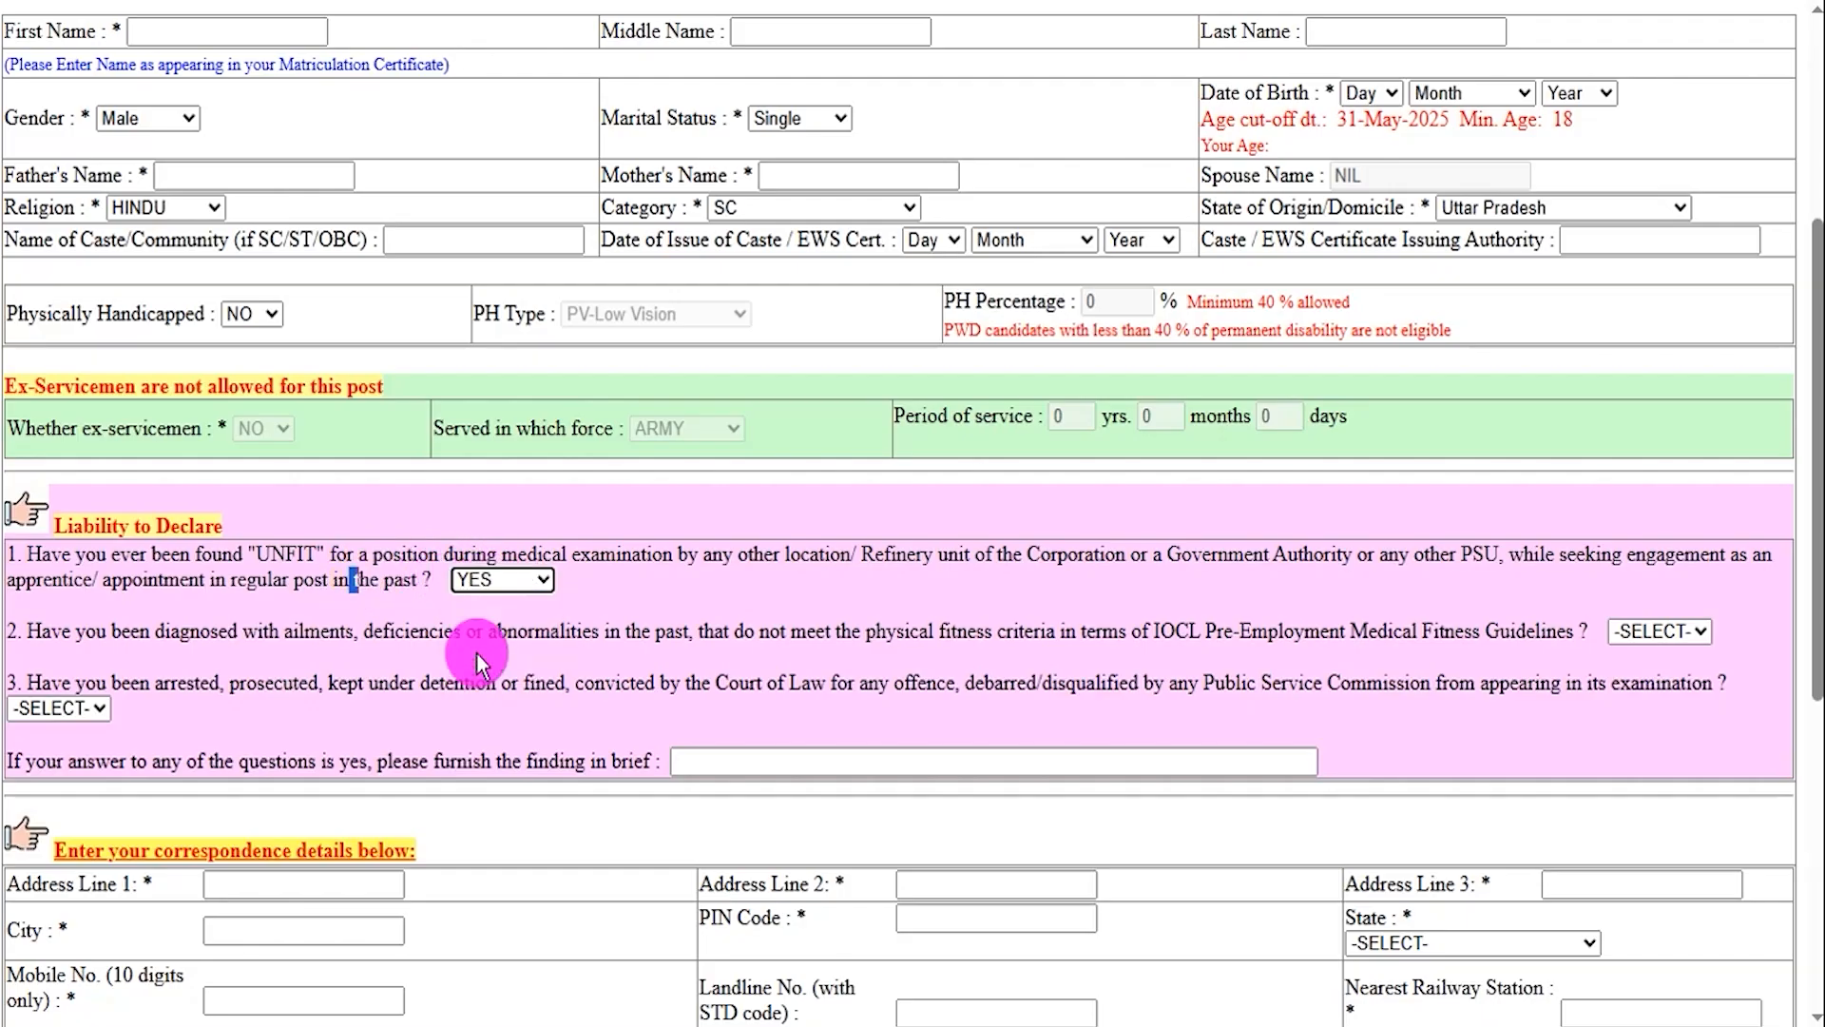
pyautogui.click(483, 582)
pyautogui.click(485, 647)
# Answer NO to the second liability question, about ailments that do not meet the IOCL fitness criteria.
pyautogui.moveTo(219, 631); pyautogui.dragTo(1348, 635)
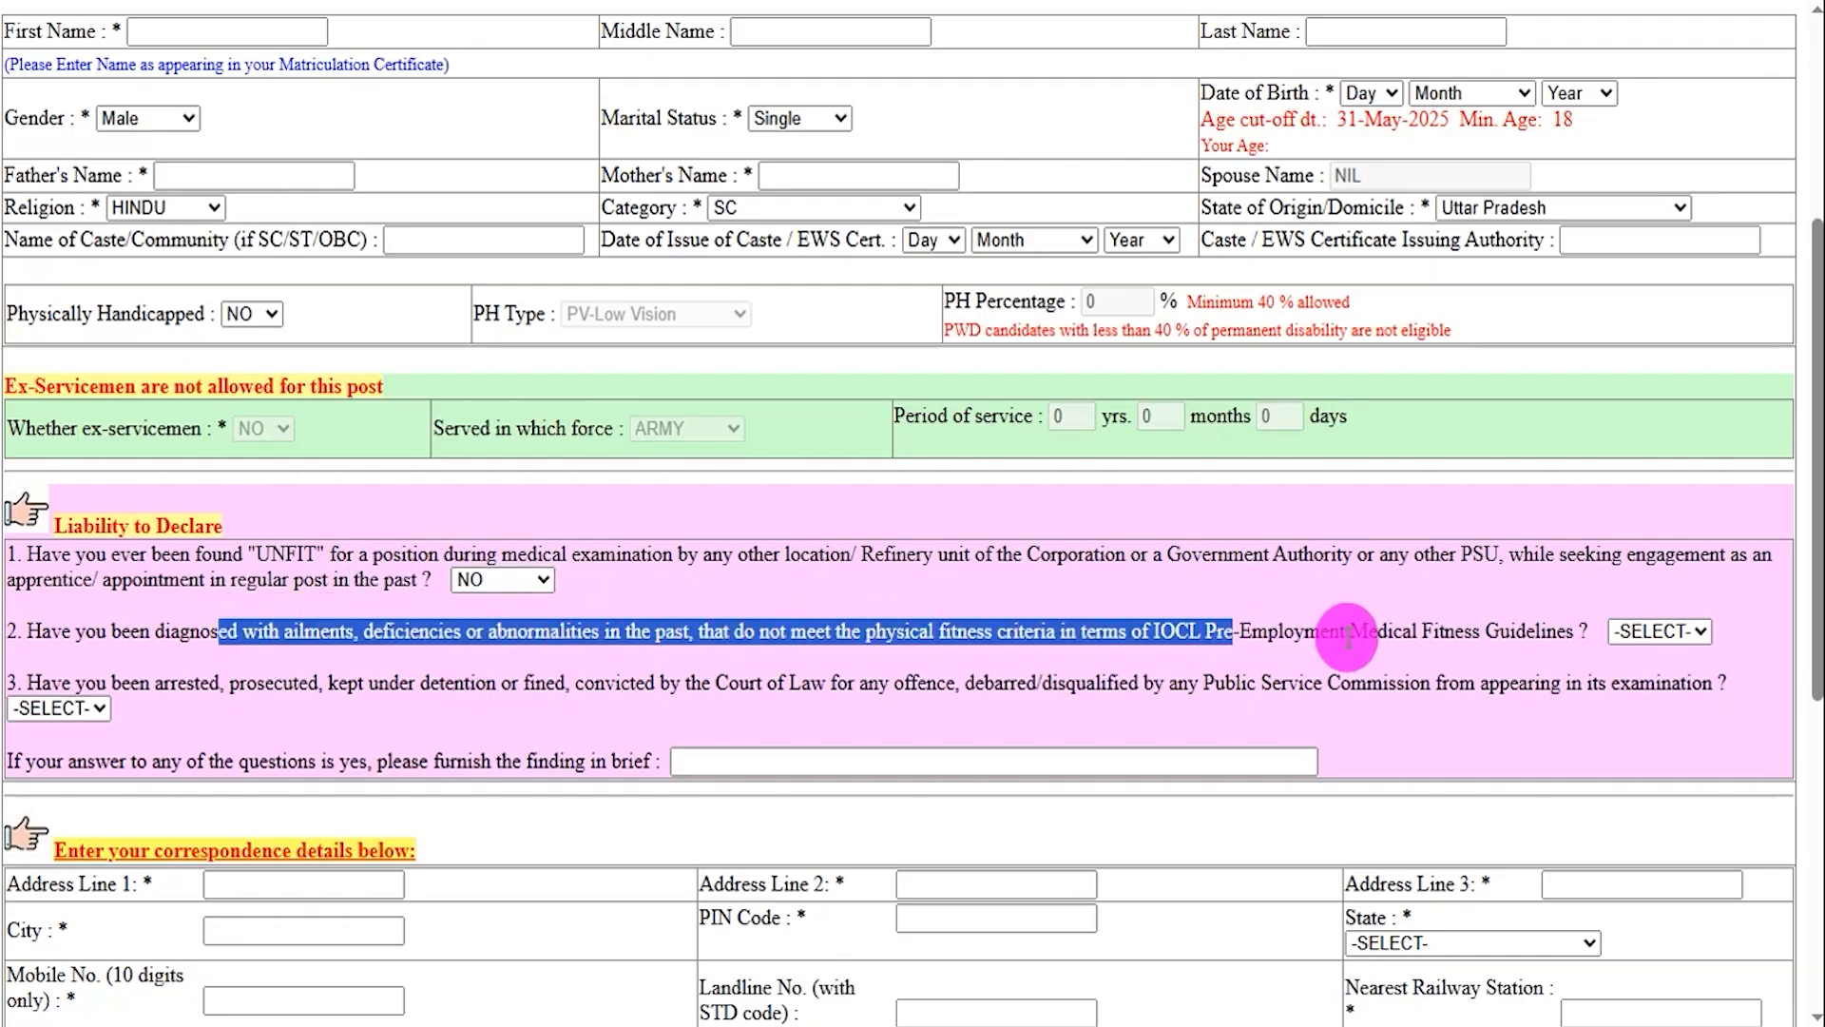
pyautogui.click(1657, 633)
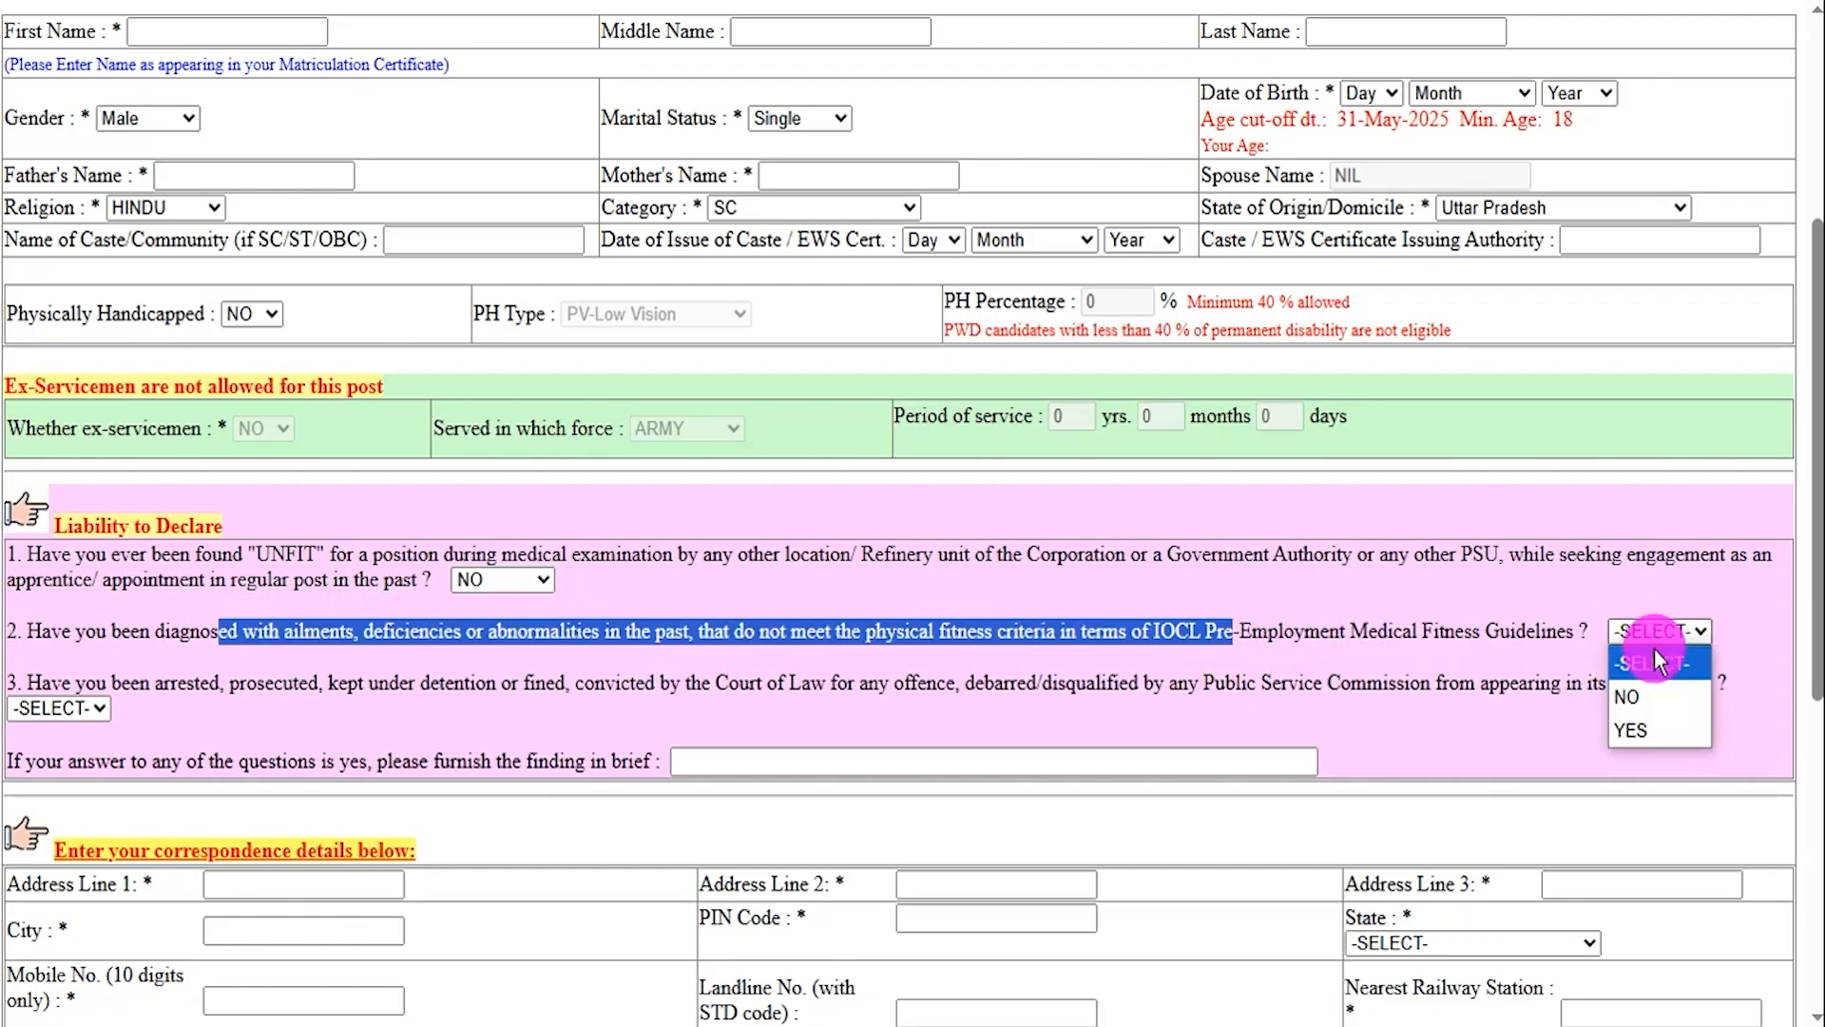
pyautogui.click(1635, 697)
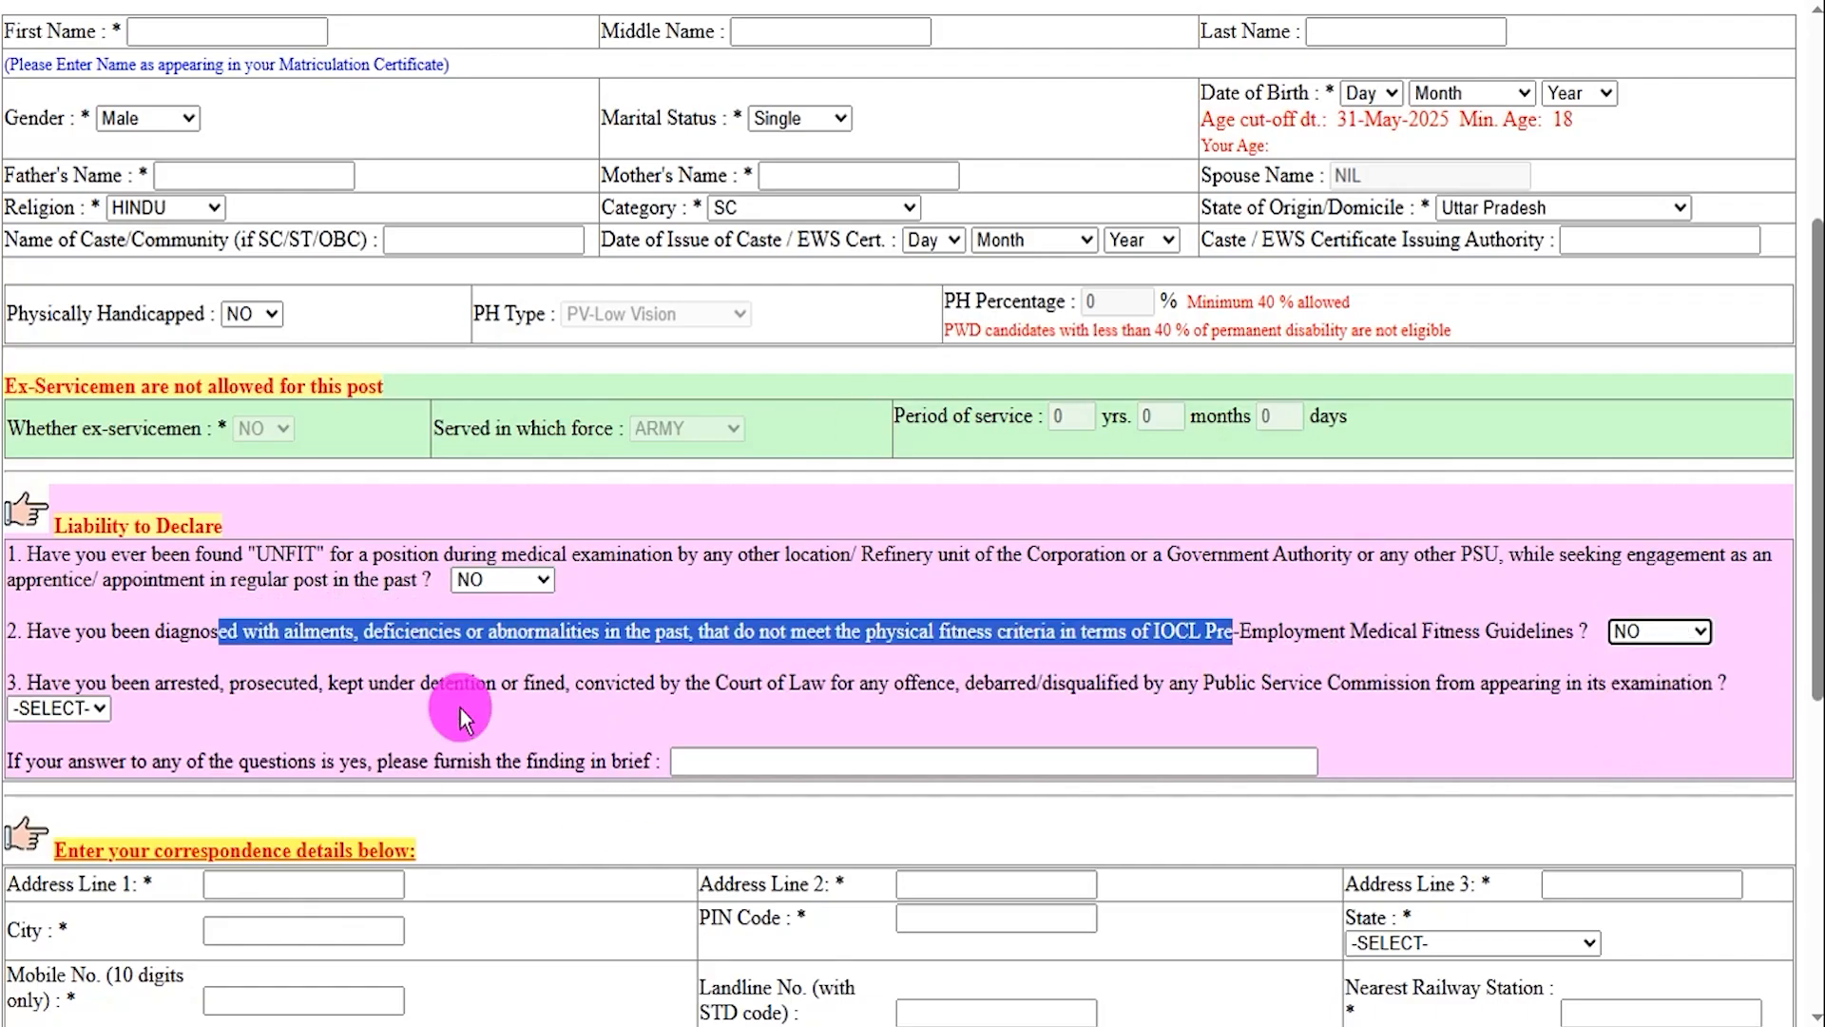
# Answer NO to the third liability question, about arrest, prosecution or conviction, and go to the empty findings field.
pyautogui.moveTo(200, 683); pyautogui.dragTo(595, 682)
pyautogui.click(95, 709)
pyautogui.click(47, 795)
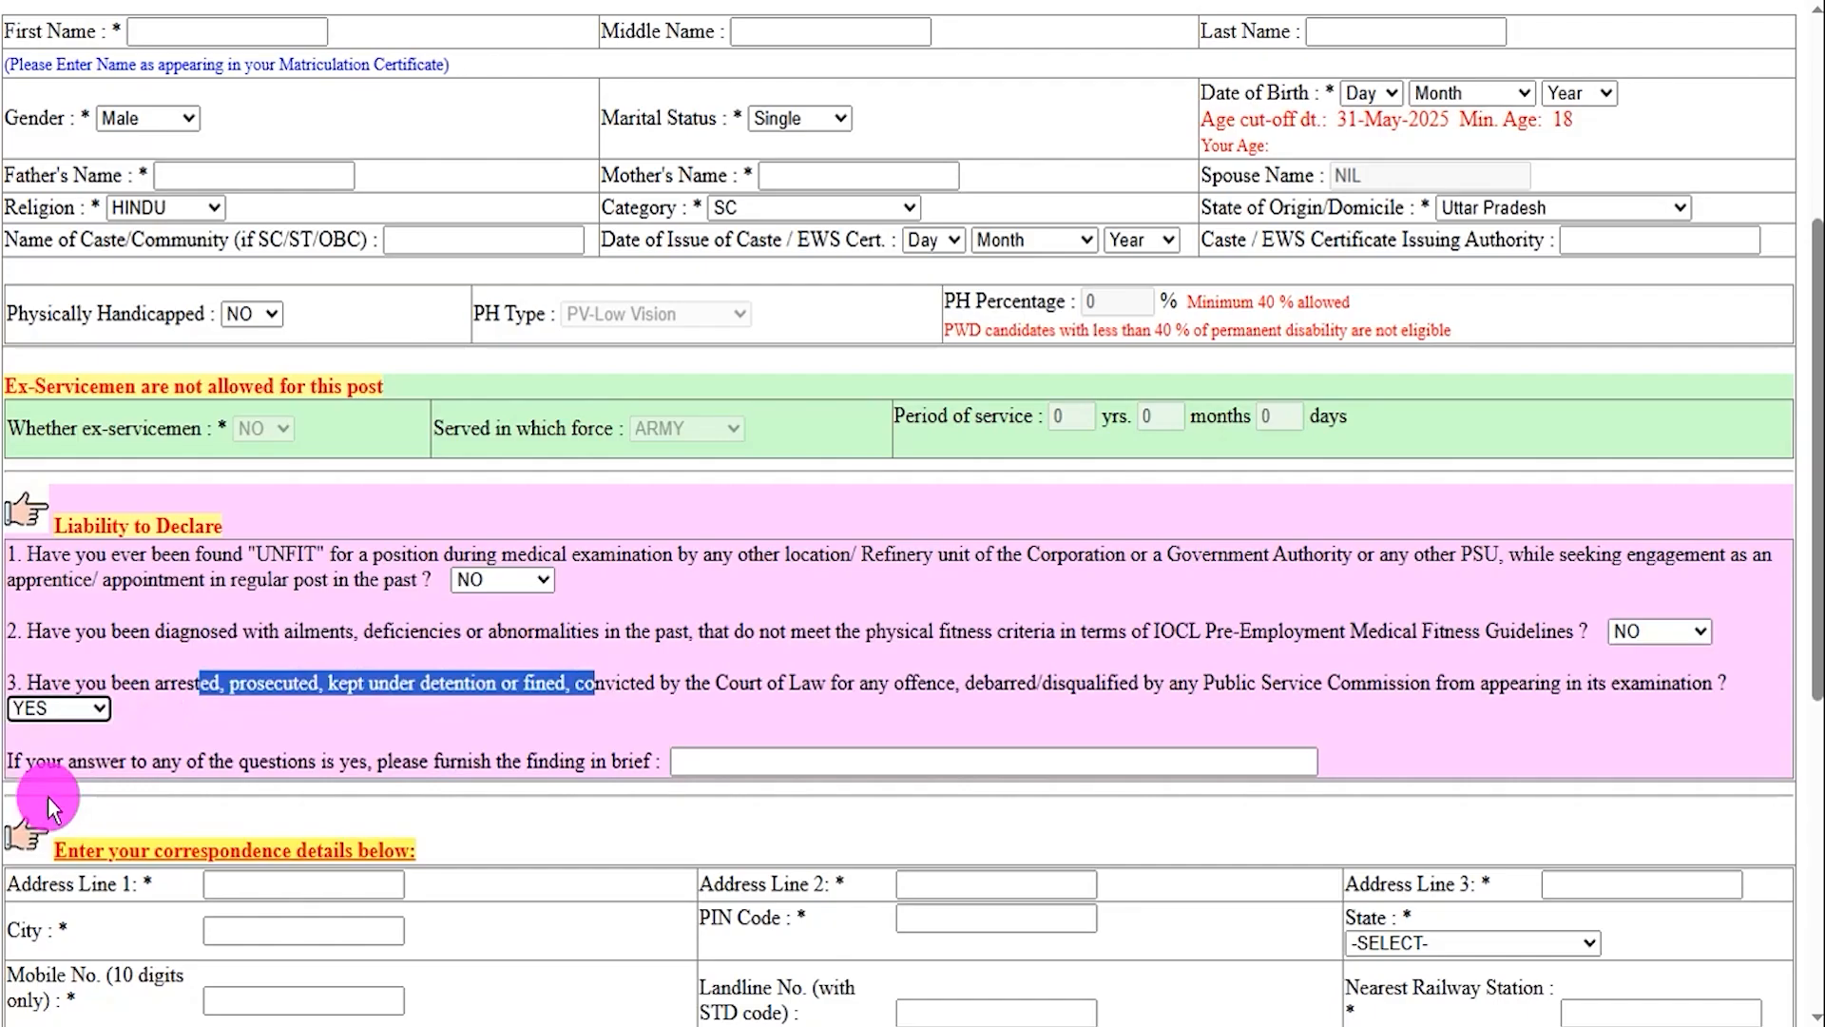
pyautogui.click(92, 711)
pyautogui.click(49, 774)
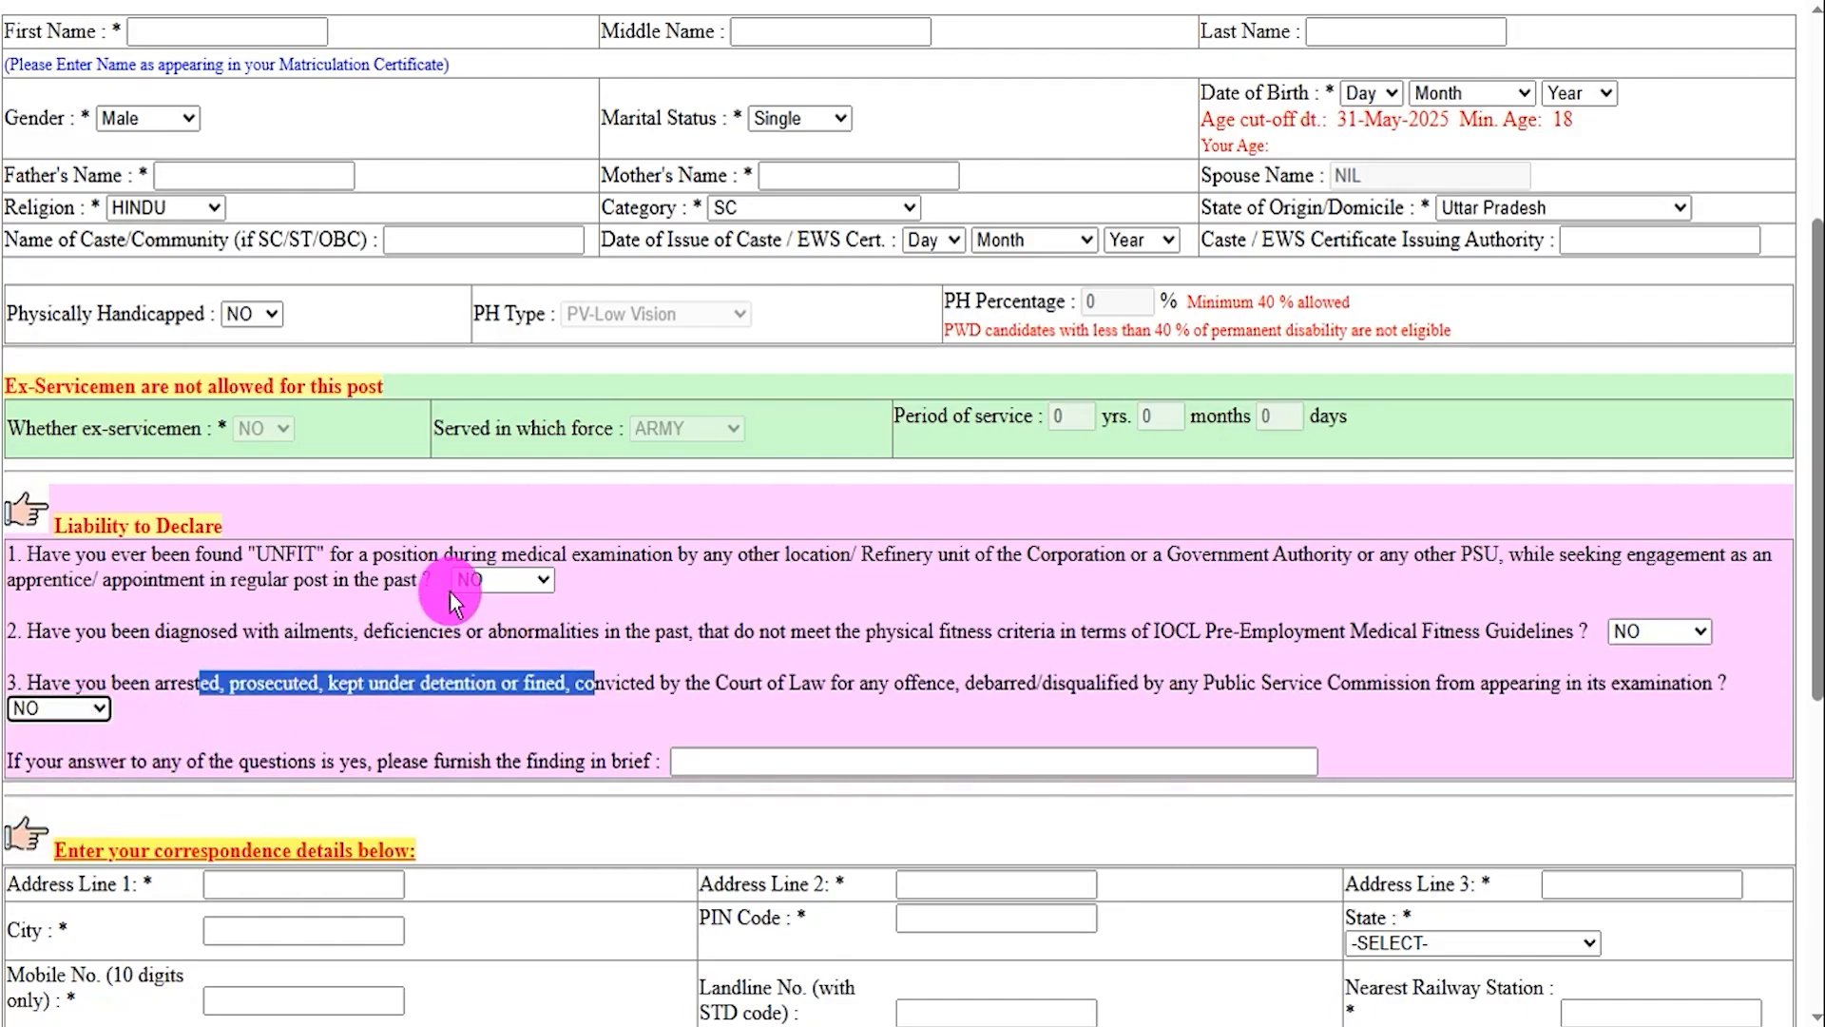
pyautogui.moveTo(226, 760); pyautogui.dragTo(371, 764)
pyautogui.click(800, 760)
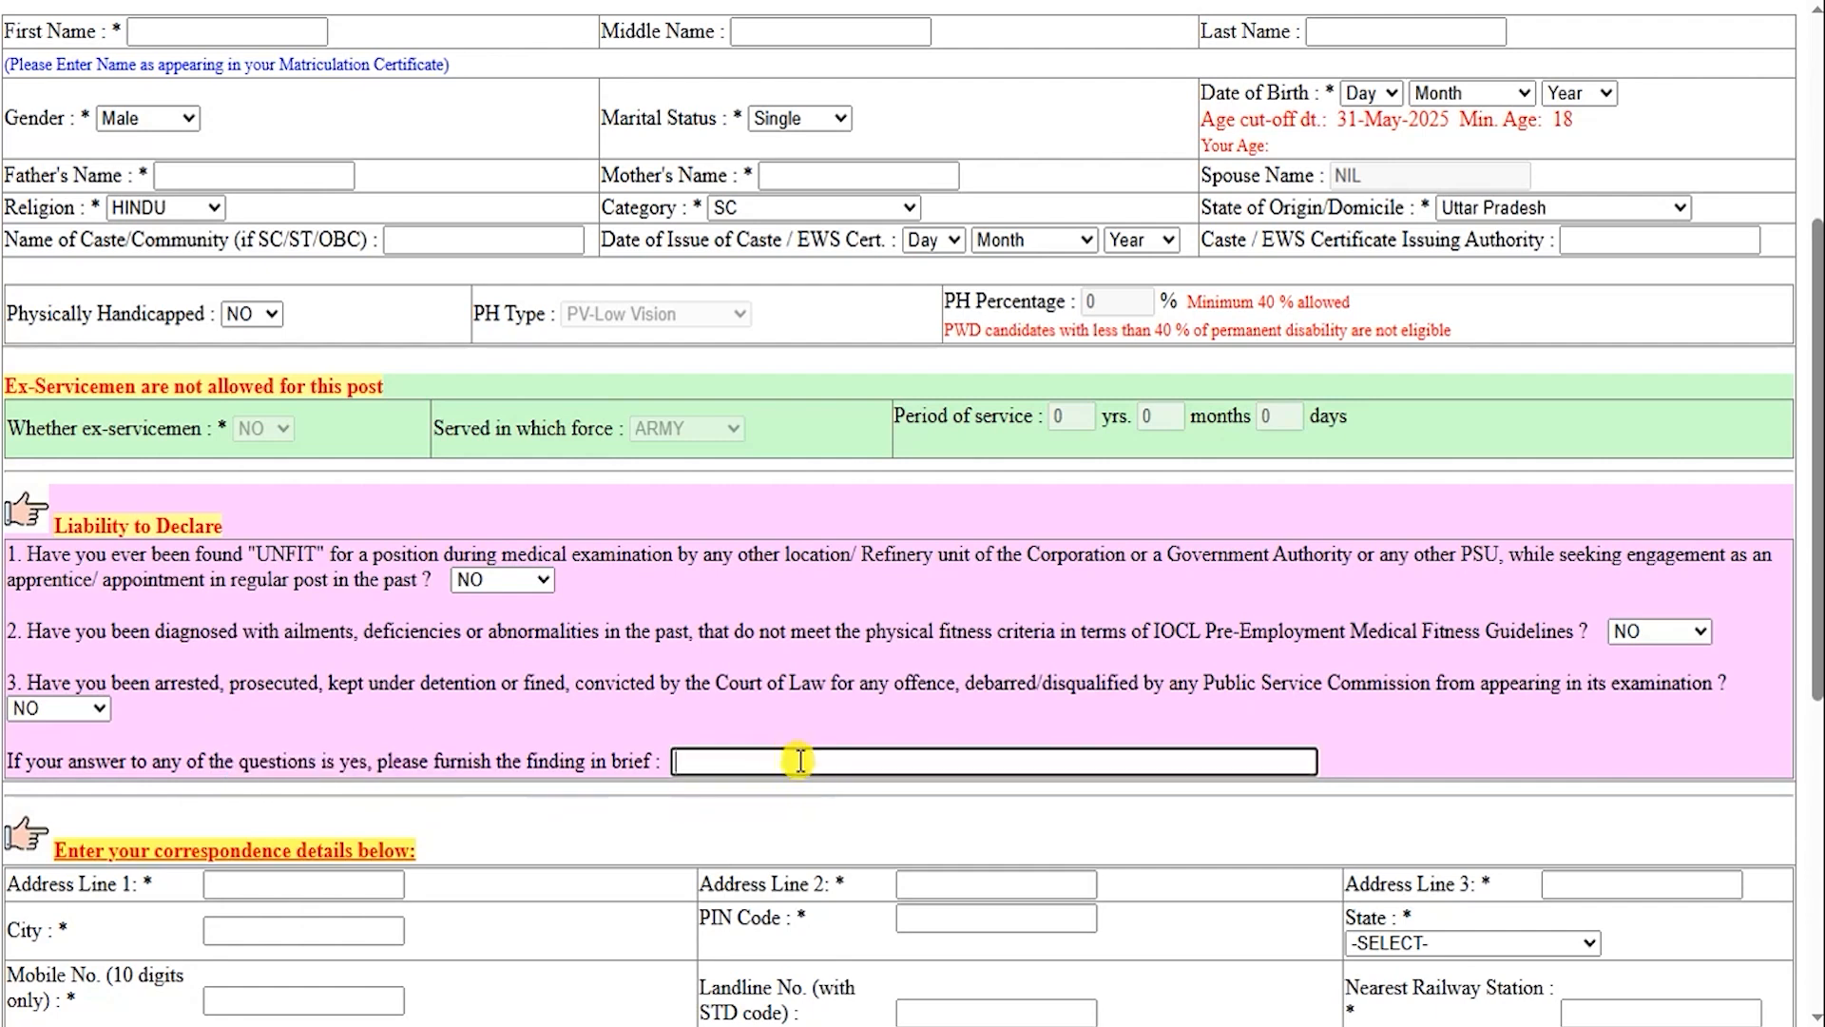
# Go through the empty correspondence fields for address, city, PIN code, state, phone numbers, railway station and email.
pyautogui.scroll(-4, 447, 704)
pyautogui.moveTo(130, 432); pyautogui.dragTo(366, 431)
pyautogui.scroll(-2, 364, 428)
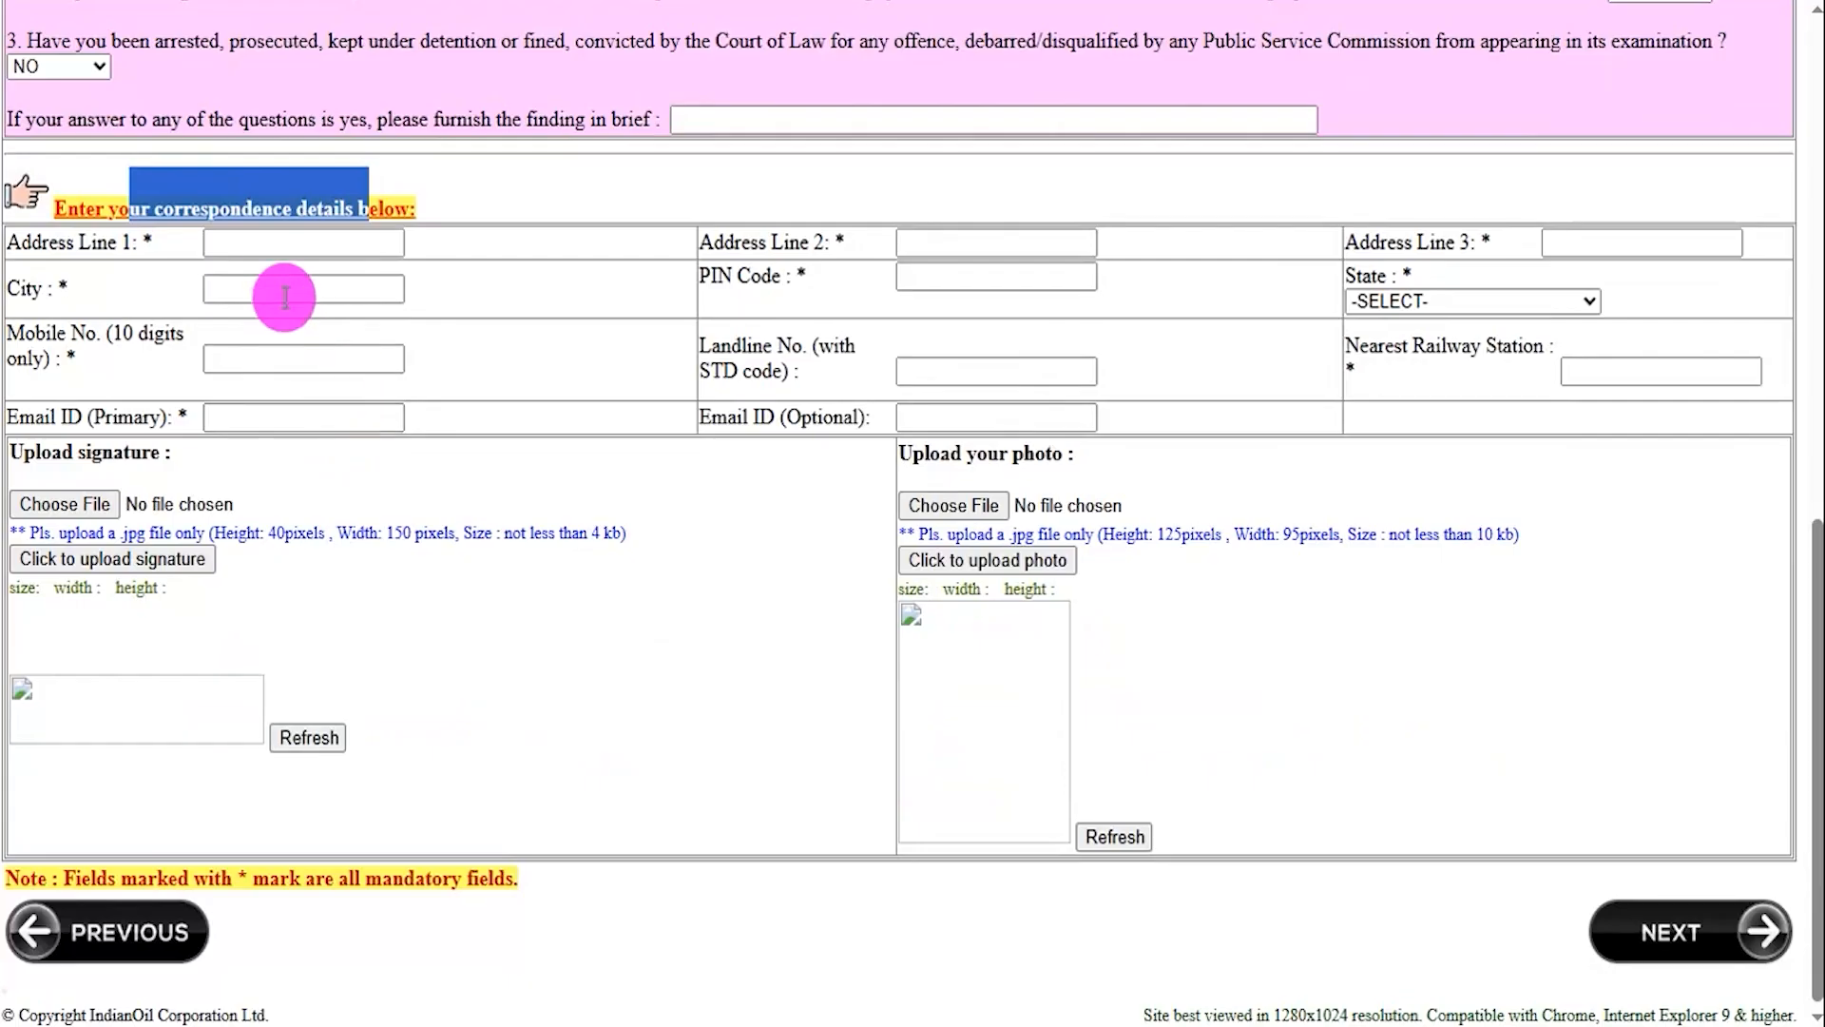
pyautogui.click(284, 240)
pyautogui.click(278, 284)
pyautogui.click(275, 359)
pyautogui.click(281, 414)
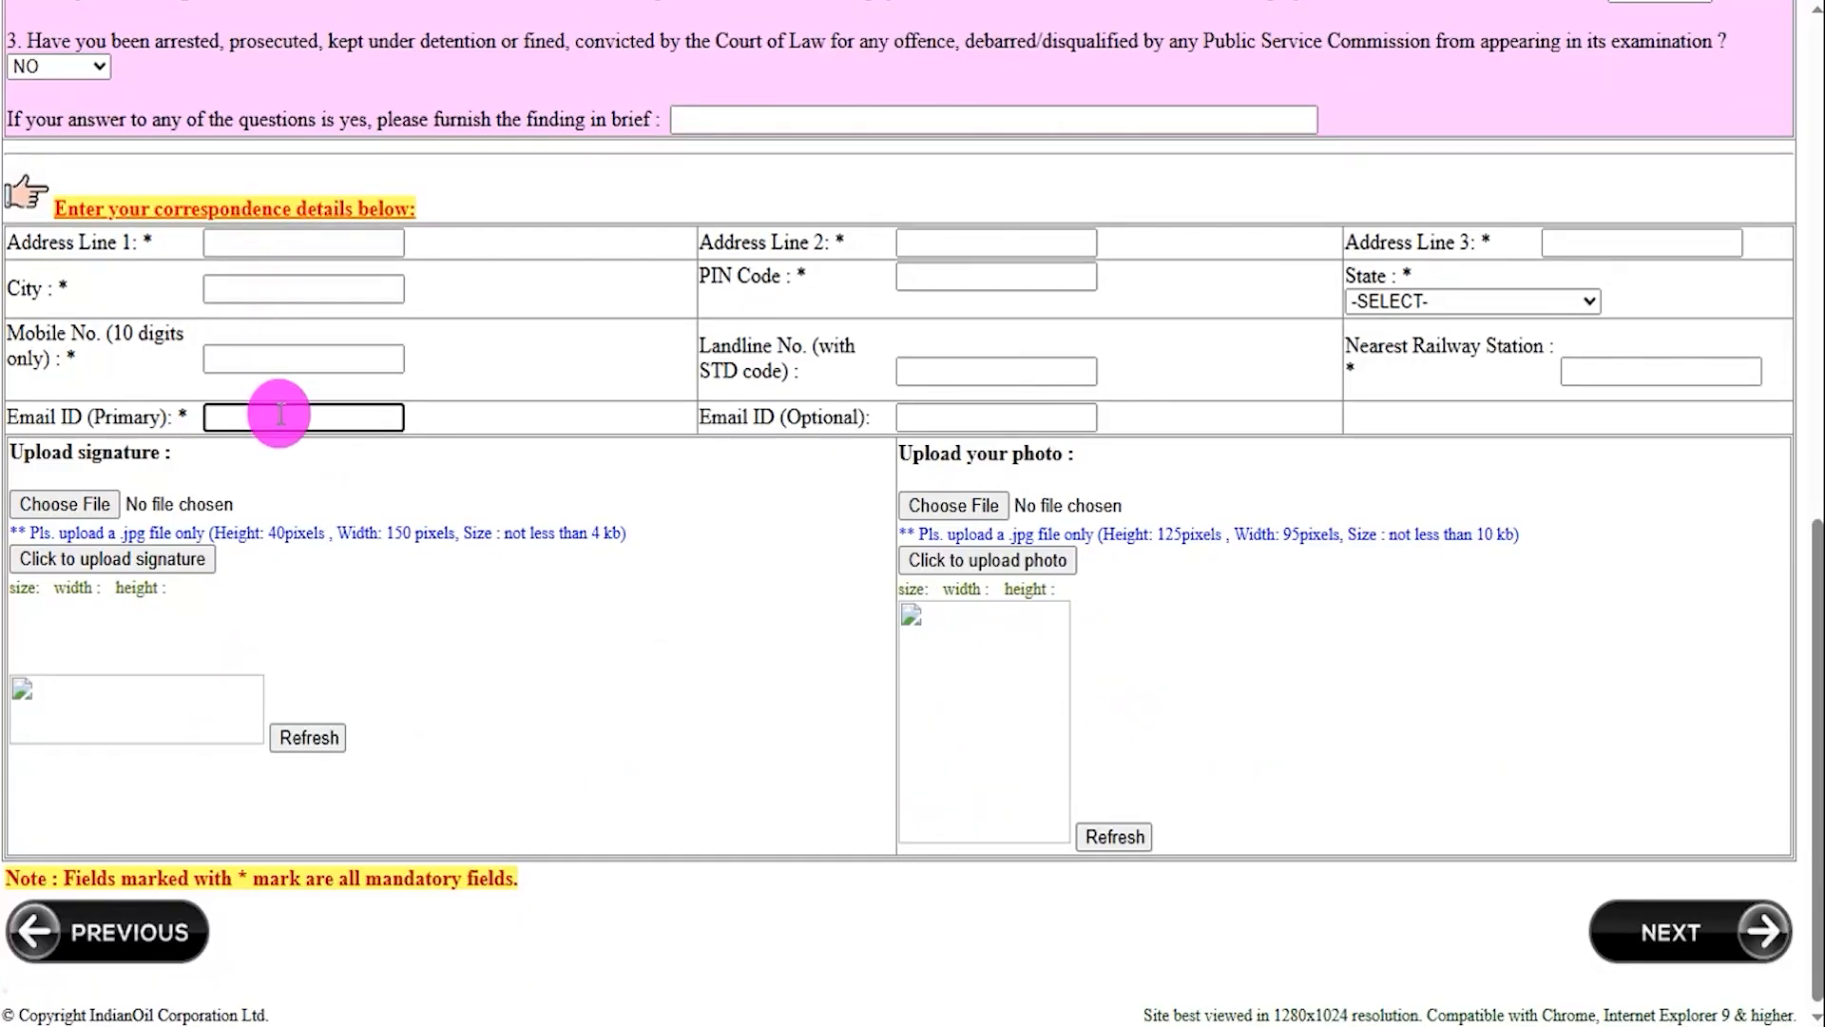
pyautogui.click(961, 281)
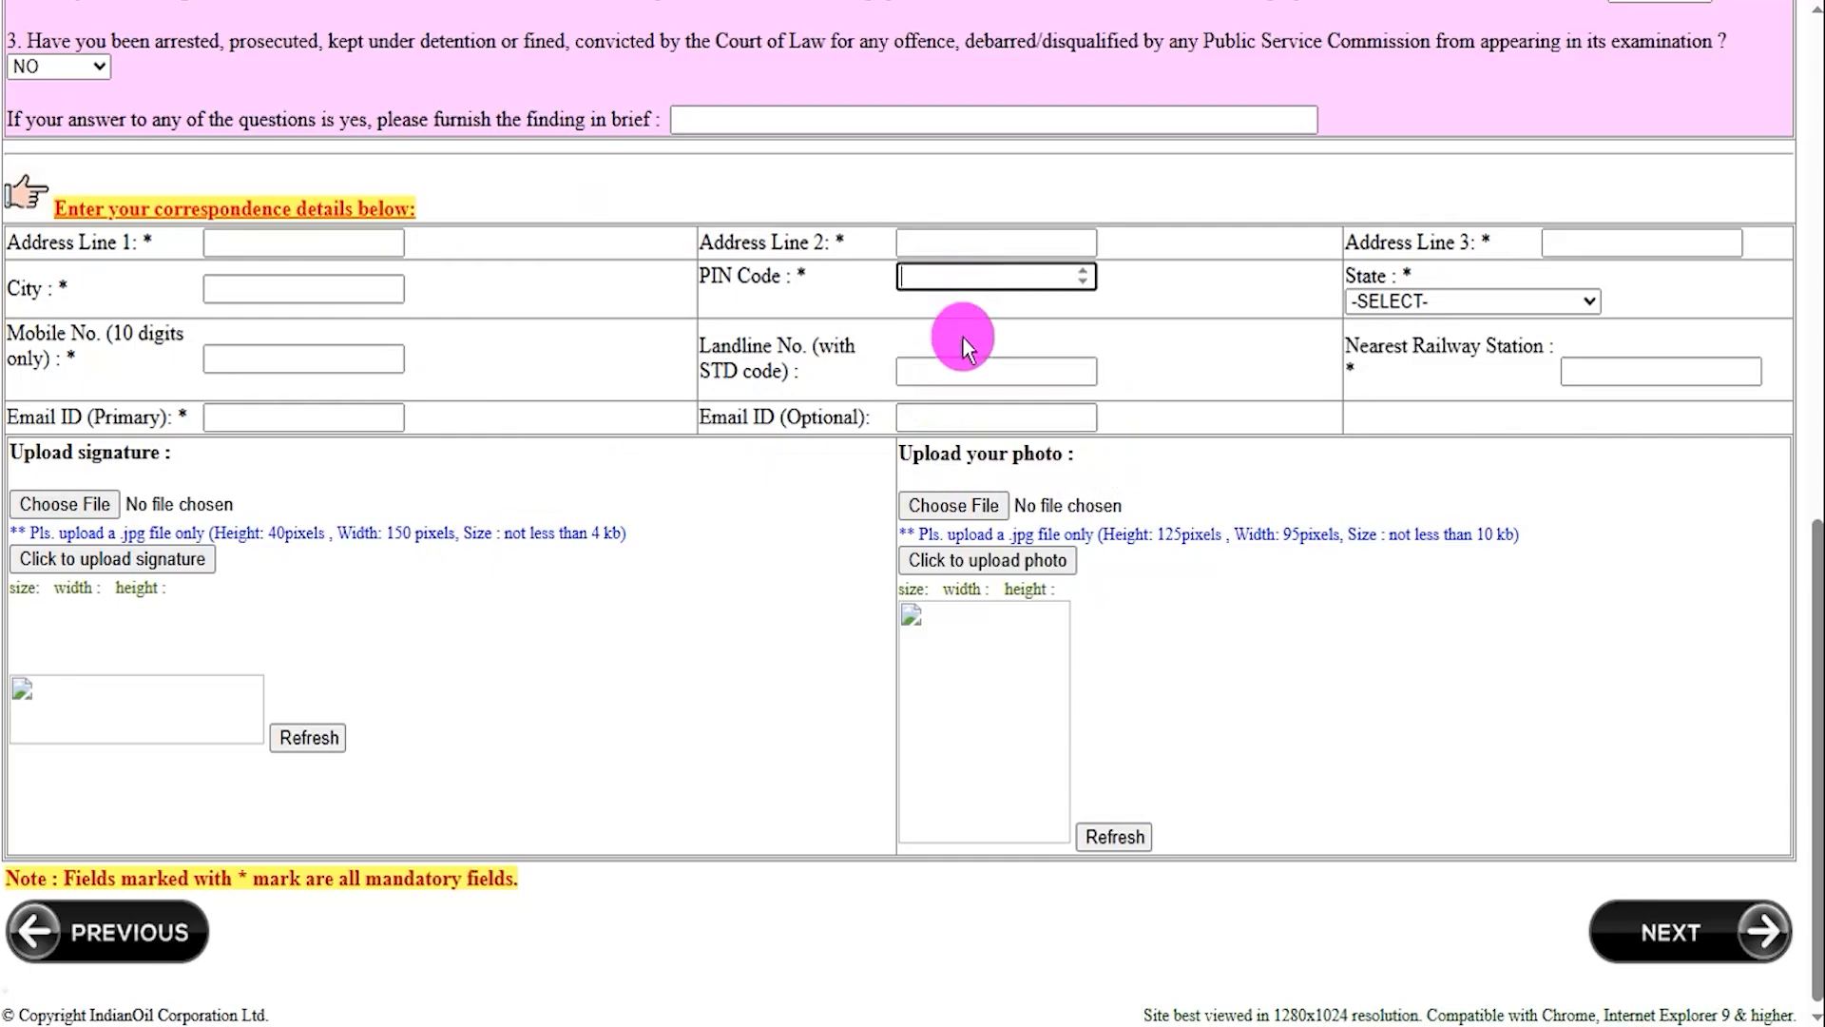
pyautogui.click(937, 369)
pyautogui.click(938, 415)
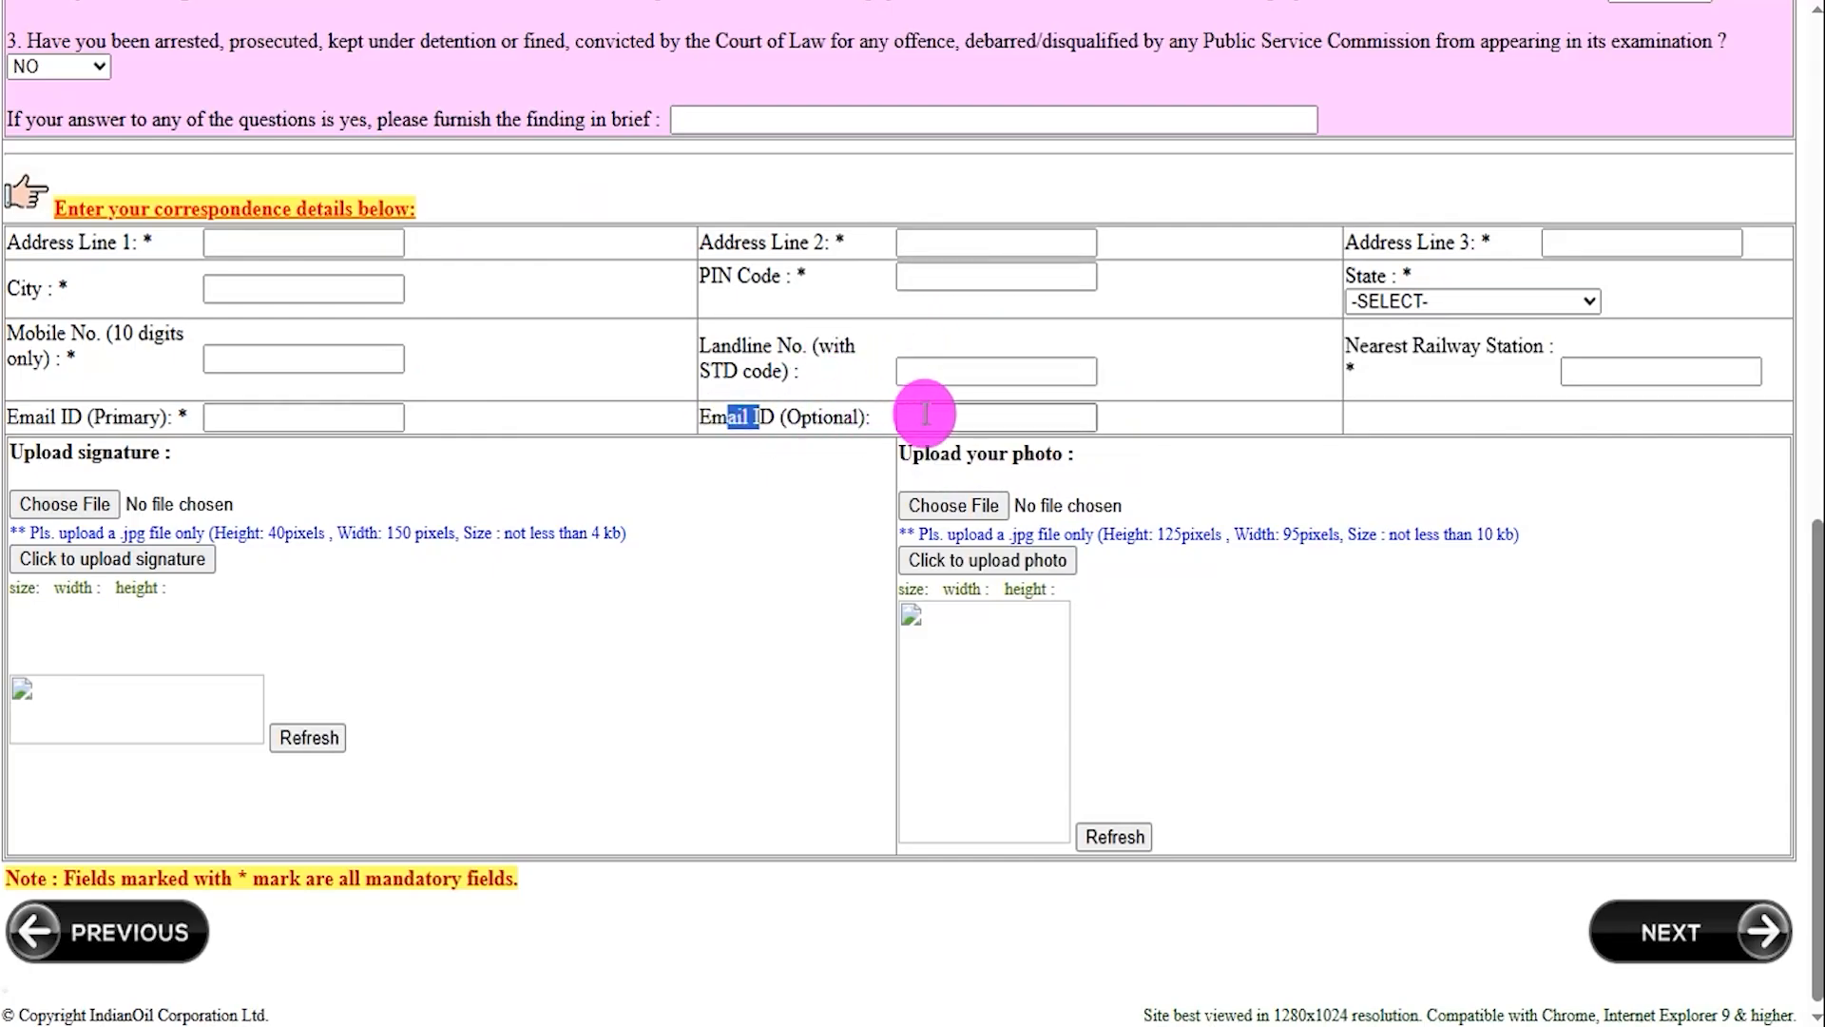
pyautogui.click(1411, 306)
pyautogui.click(1411, 306)
pyautogui.click(1586, 368)
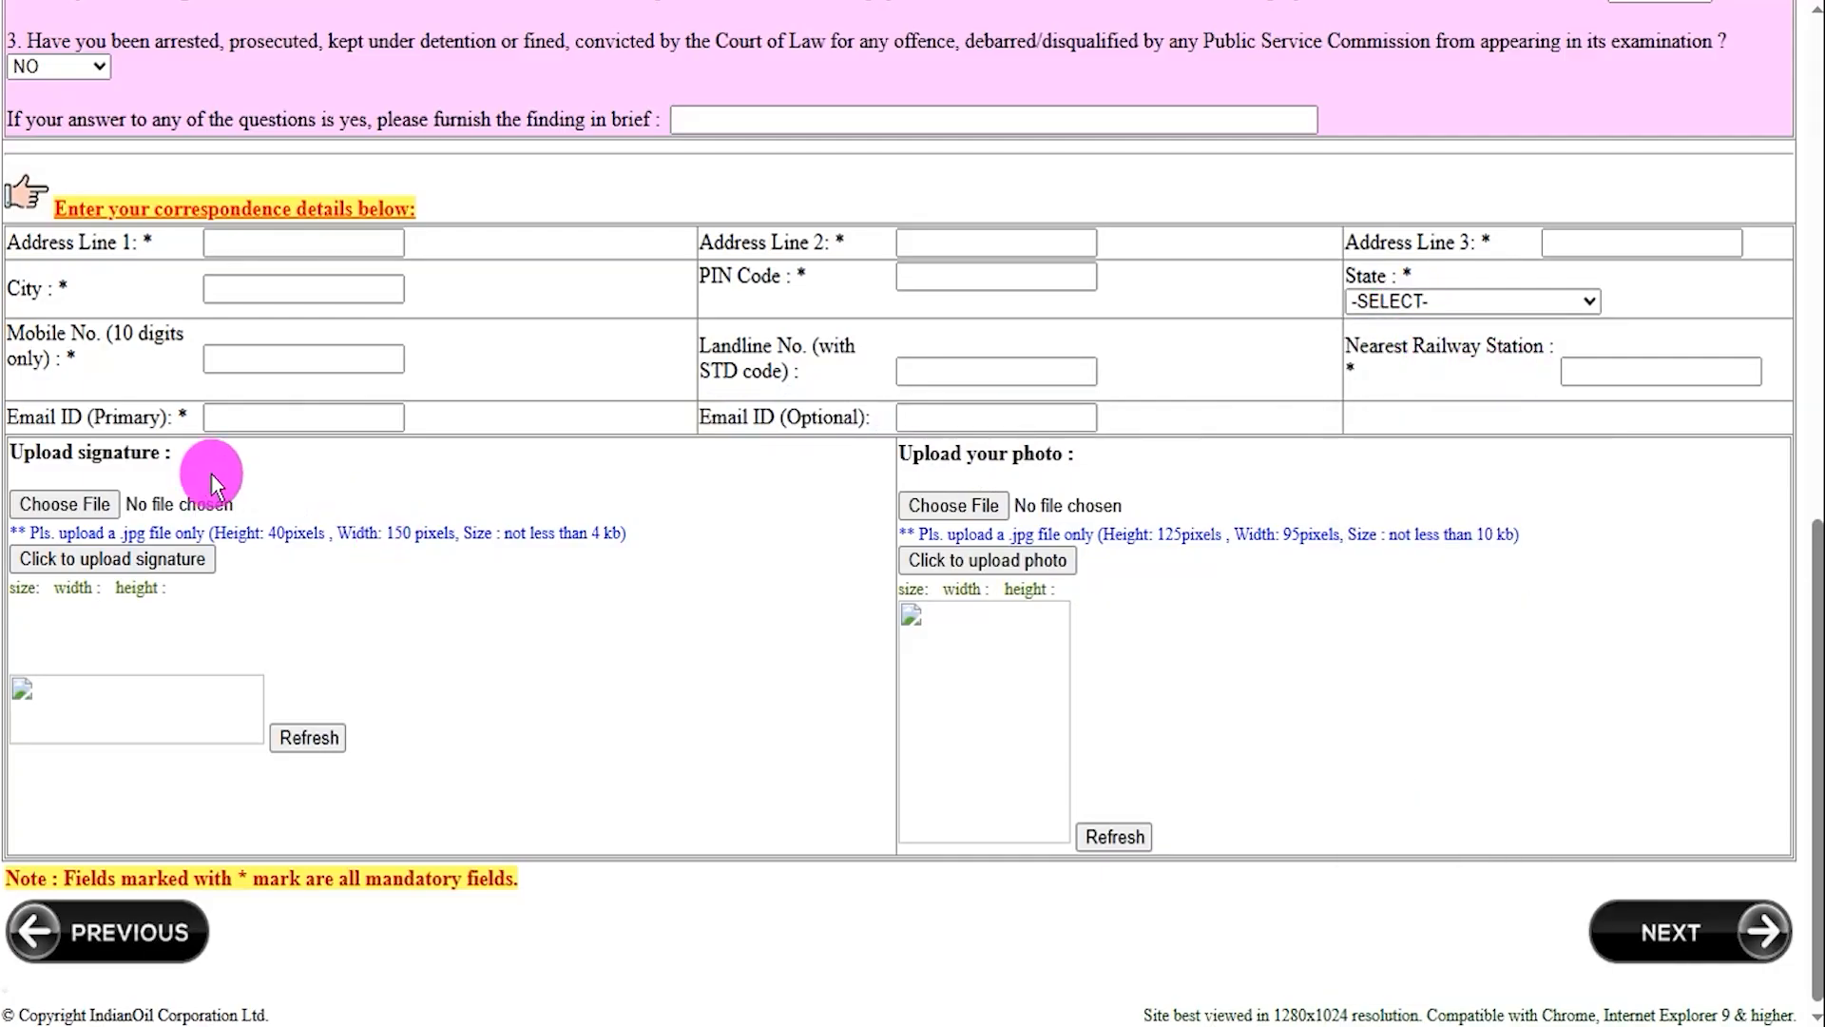
# Examine the file format, pixel dimension and size requirements for the signature and photo uploads, through to the form's next-page control.
pyautogui.moveTo(76, 453); pyautogui.dragTo(131, 453)
pyautogui.moveTo(998, 454); pyautogui.dragTo(1062, 454)
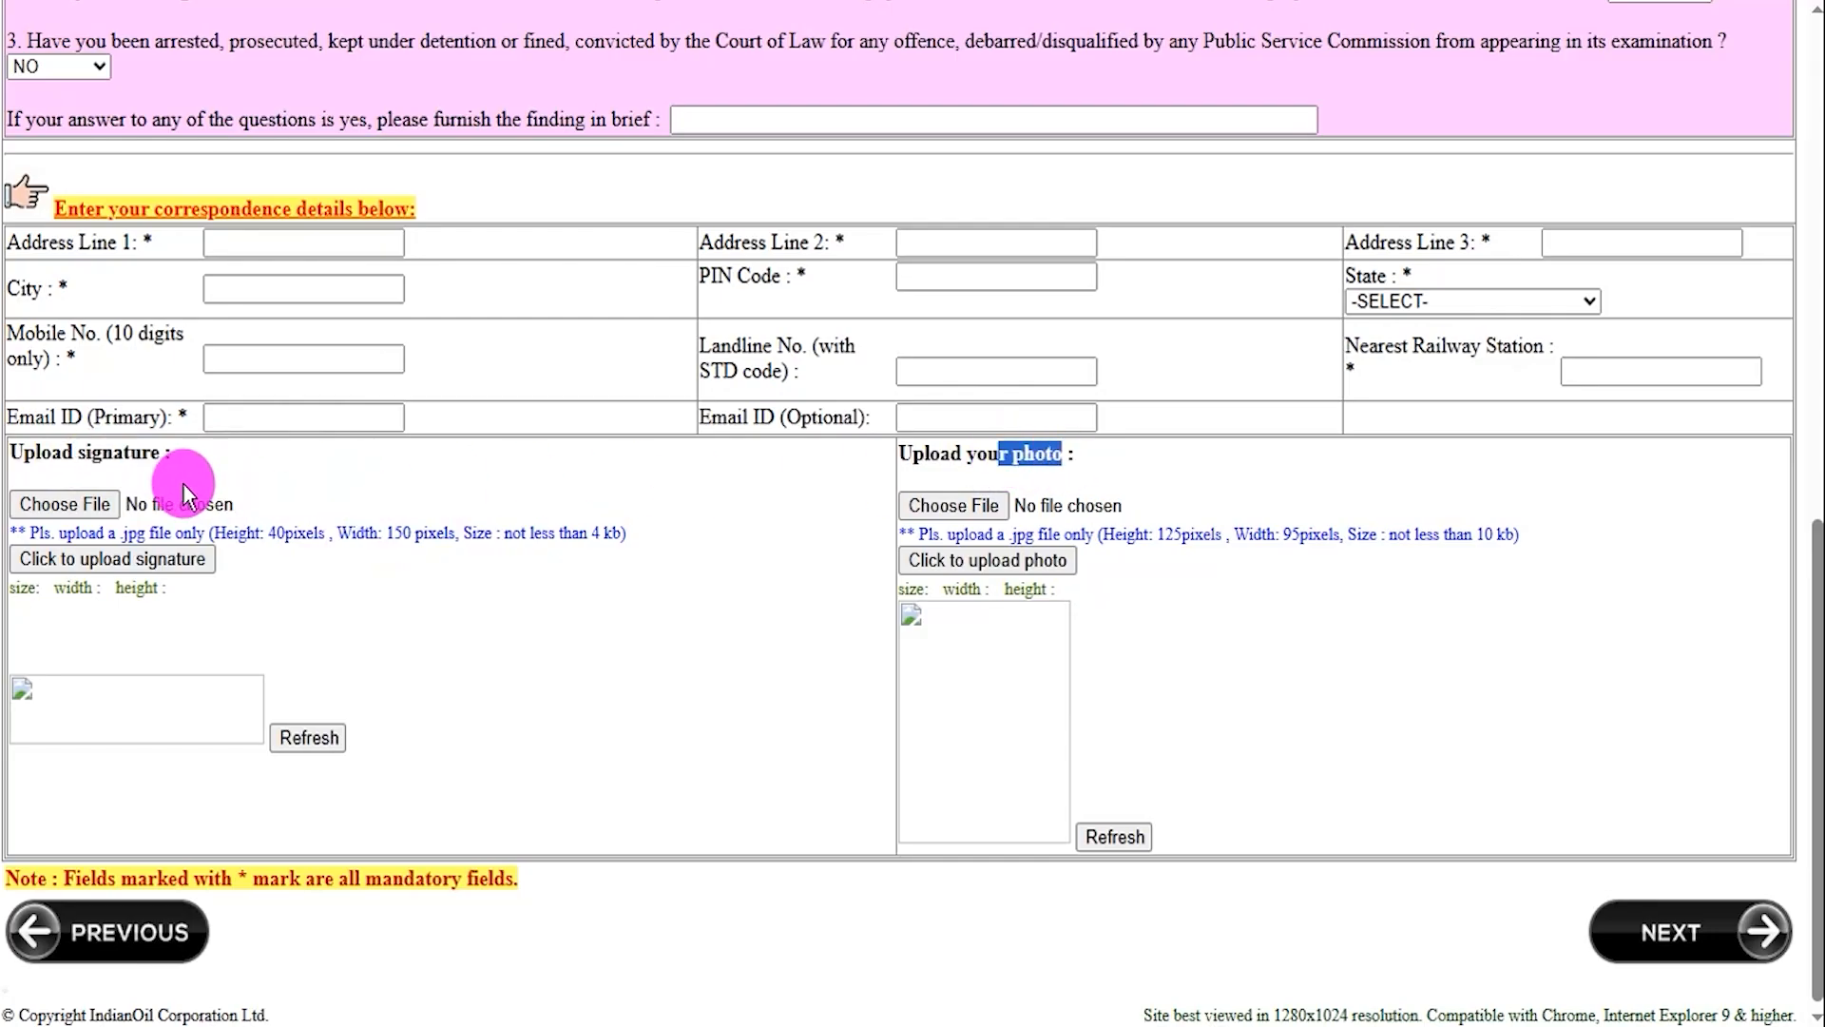
pyautogui.moveTo(120, 533); pyautogui.dragTo(145, 534)
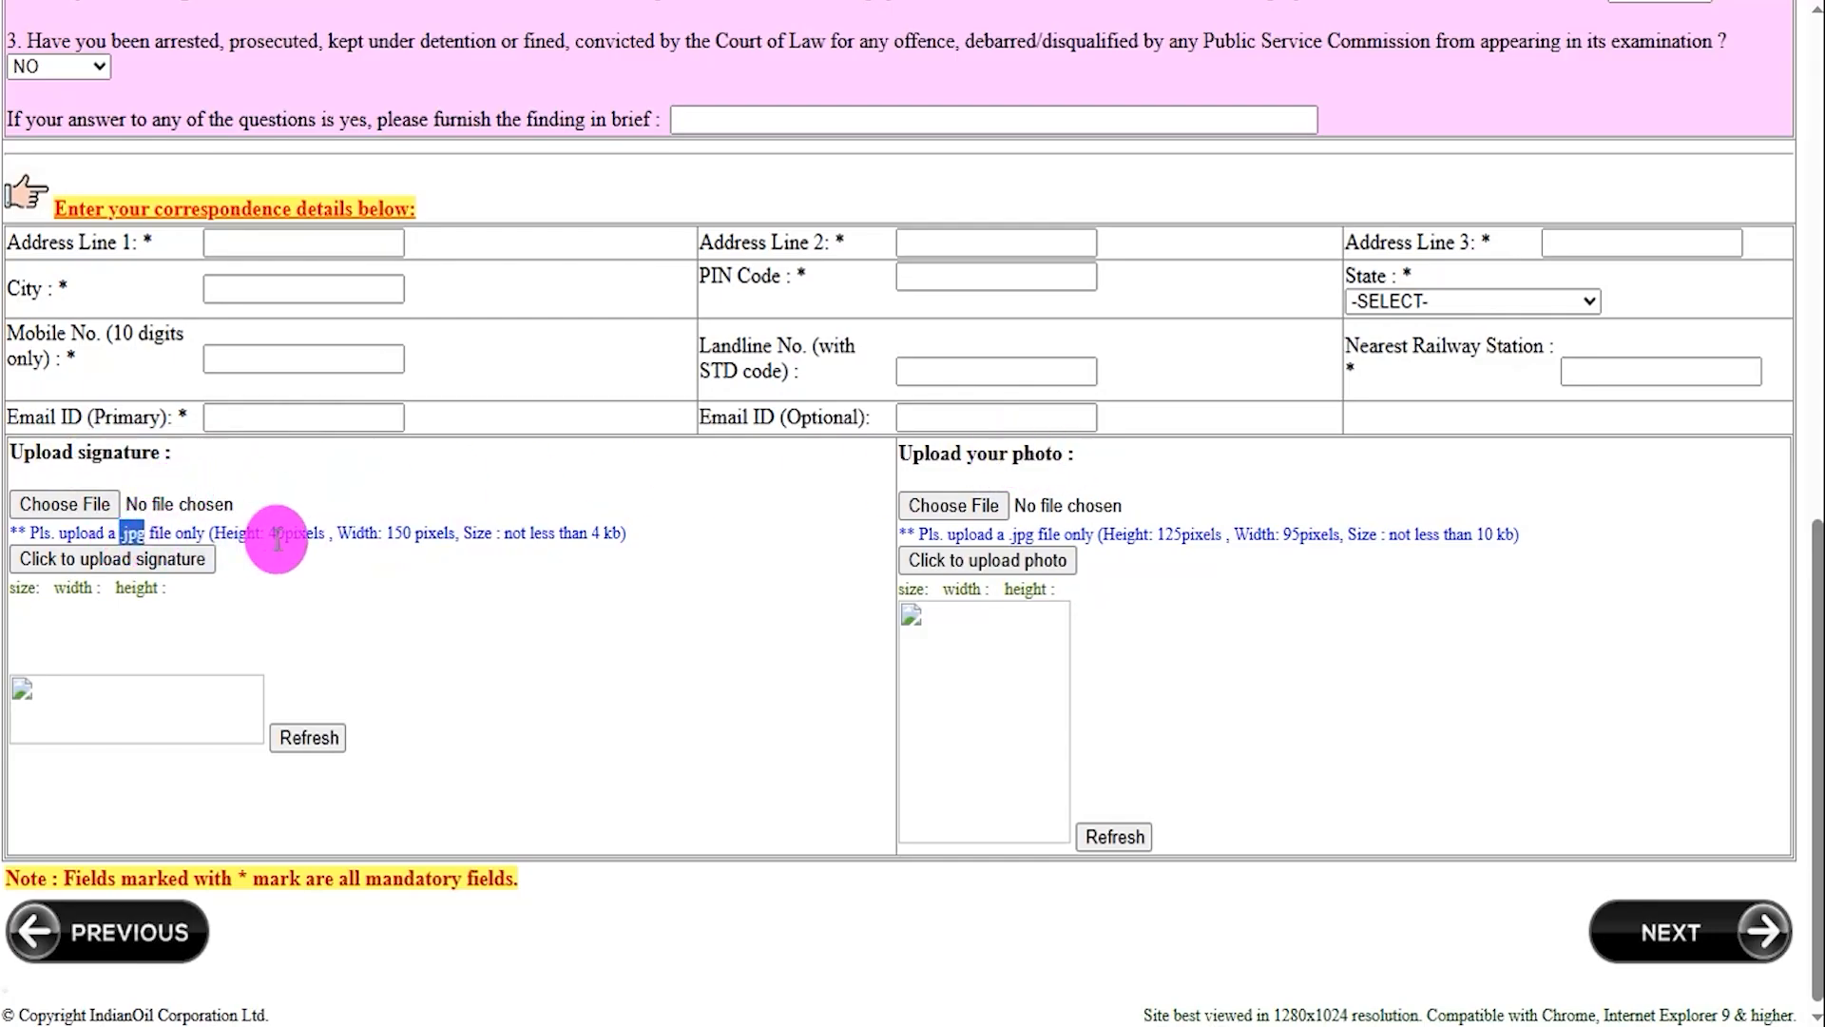
pyautogui.moveTo(275, 539); pyautogui.dragTo(435, 534)
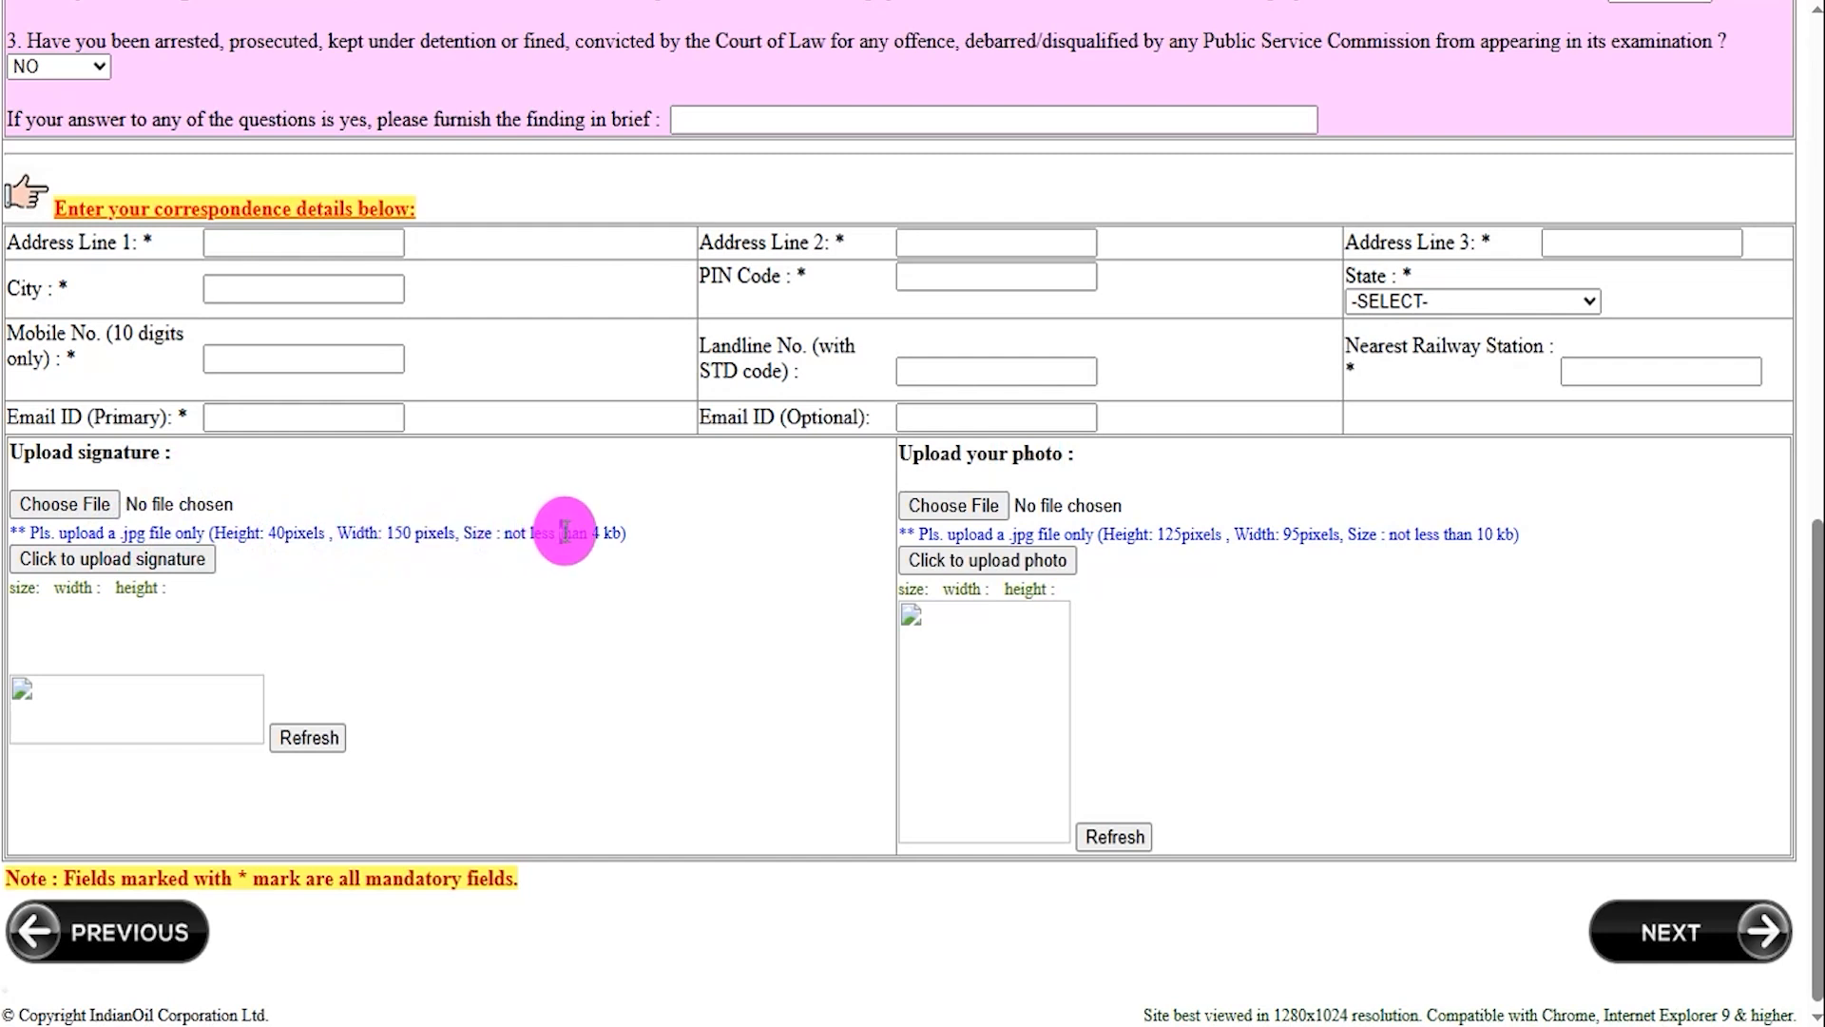
pyautogui.moveTo(561, 532); pyautogui.dragTo(605, 532)
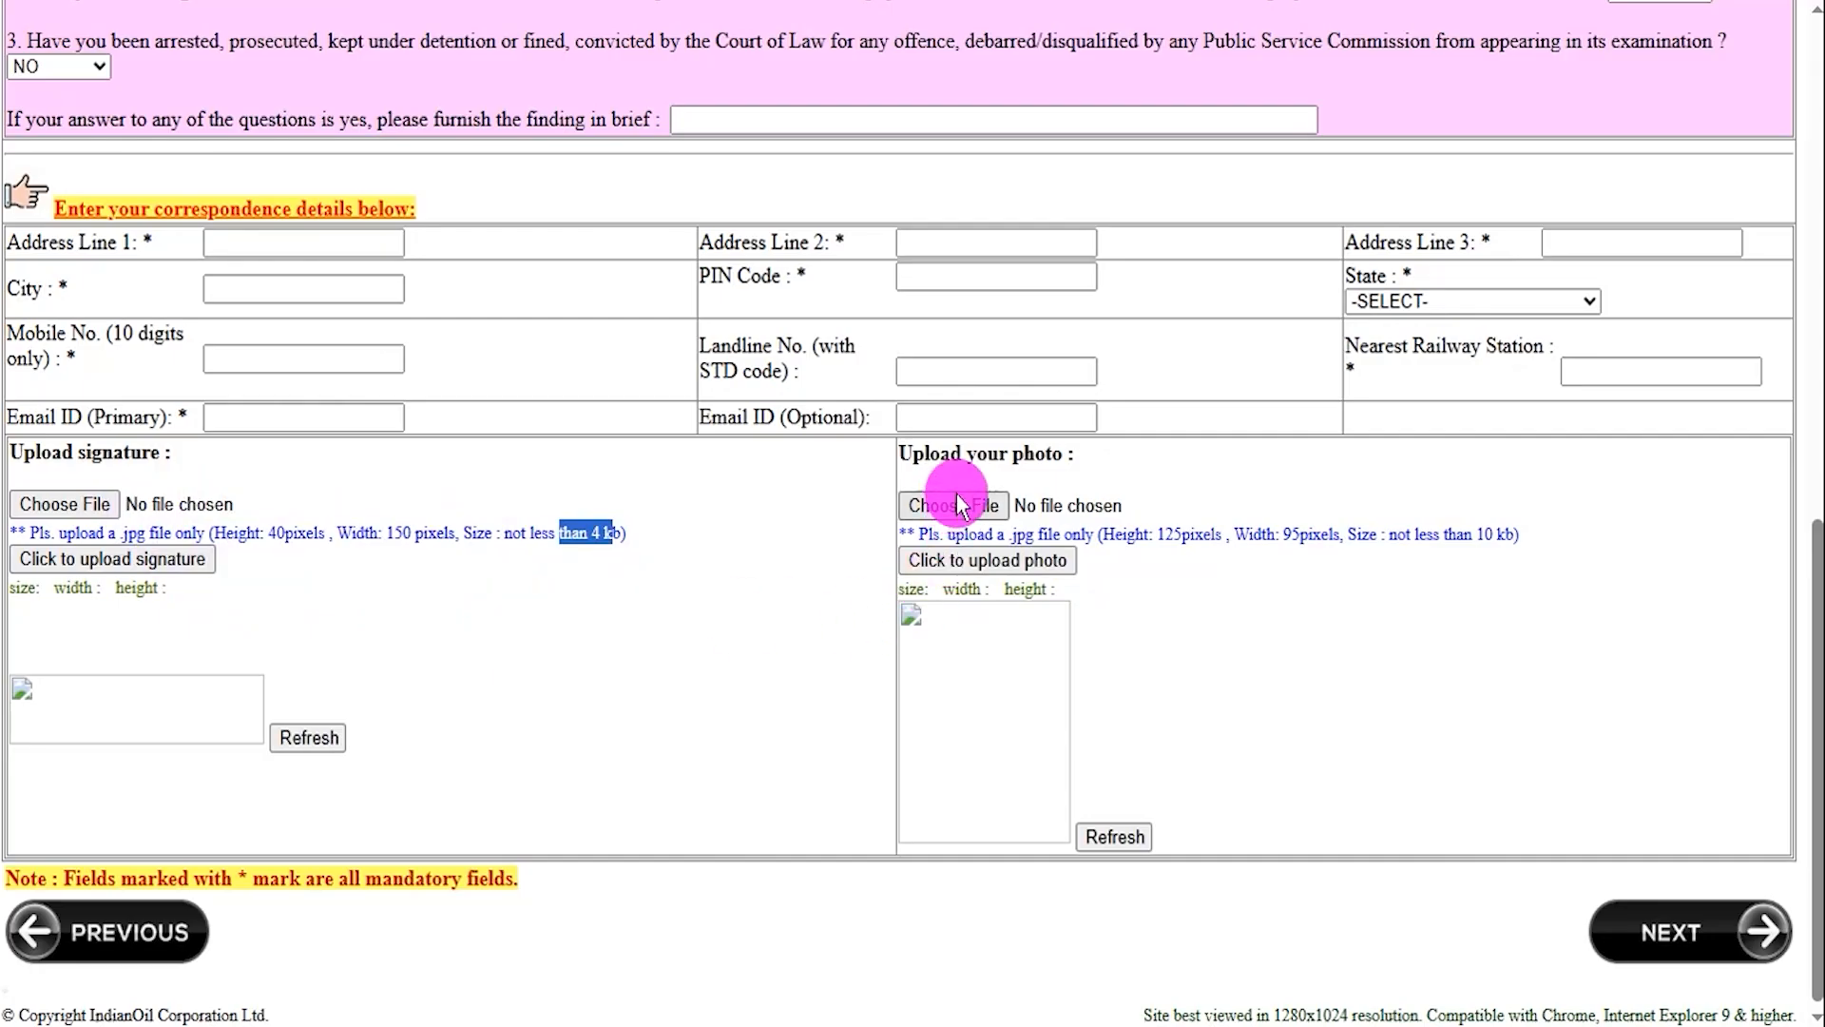
pyautogui.moveTo(963, 453)
pyautogui.mouseDown()
pyautogui.moveTo(1051, 452)
pyautogui.moveTo(1024, 475)
pyautogui.moveTo(1055, 533)
pyautogui.moveTo(1492, 534)
pyautogui.mouseUp()
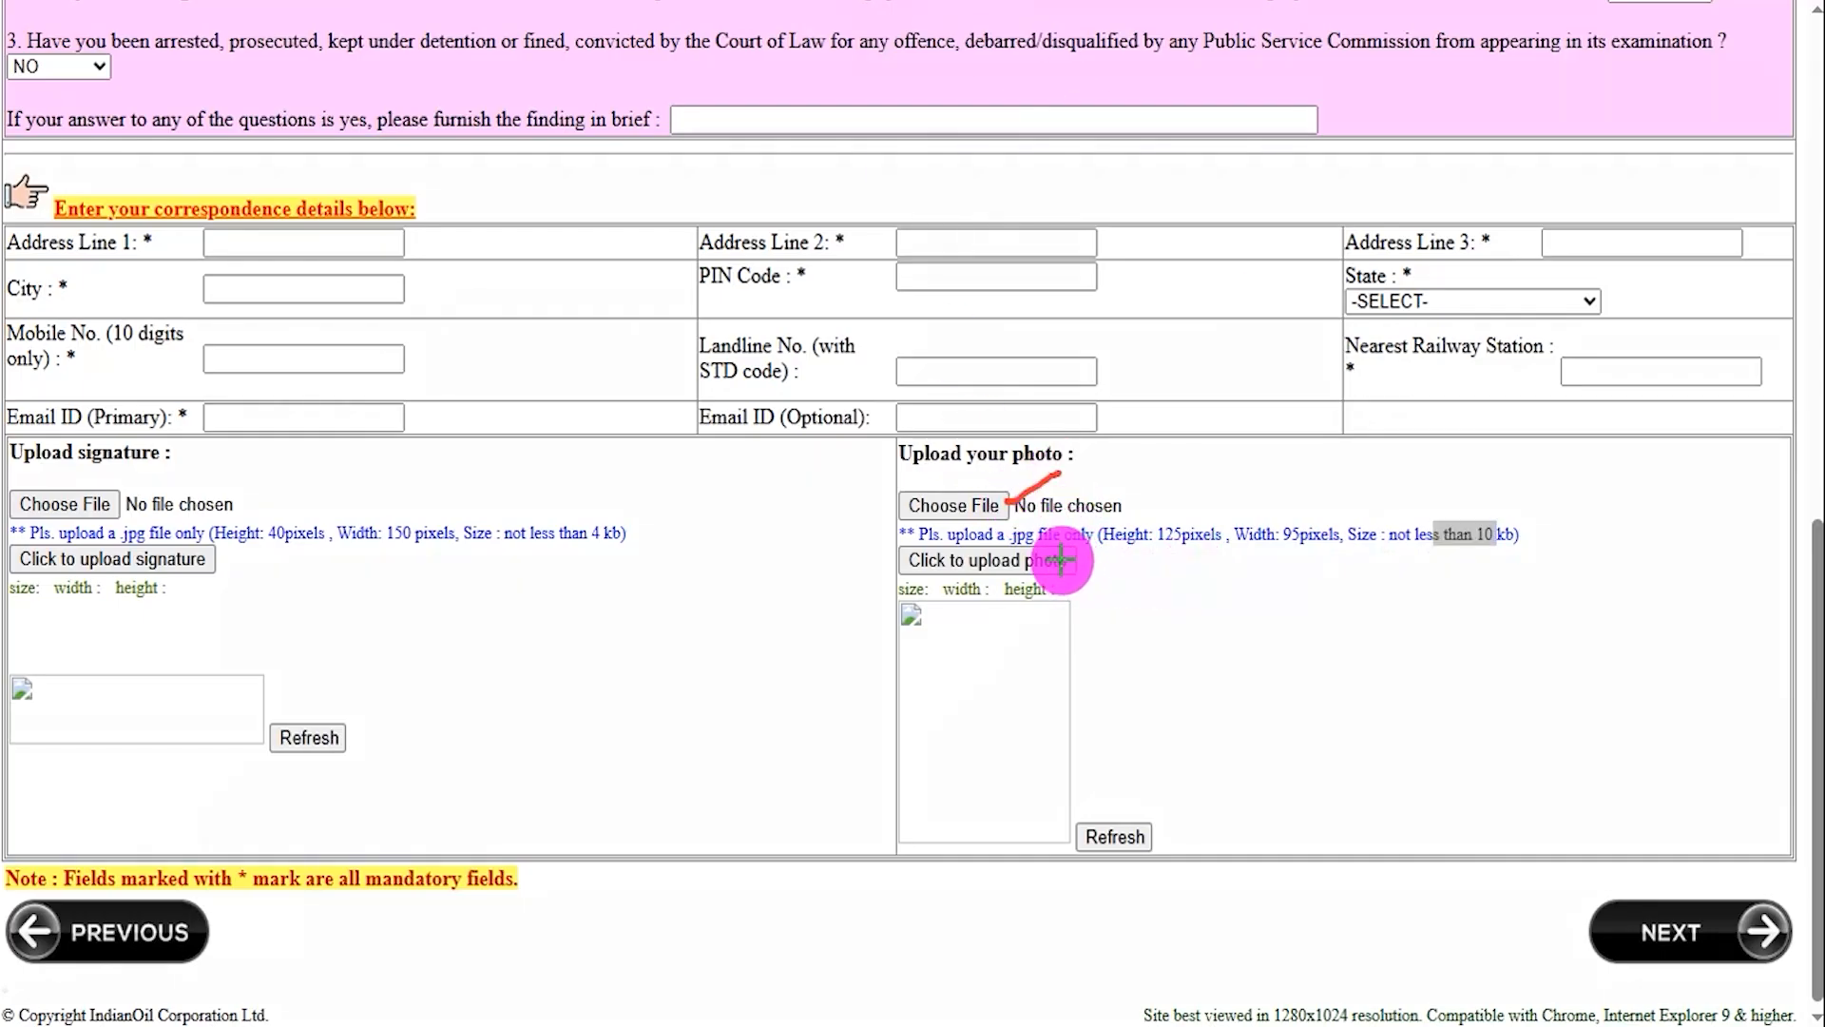
pyautogui.moveTo(1072, 563); pyautogui.dragTo(1112, 535)
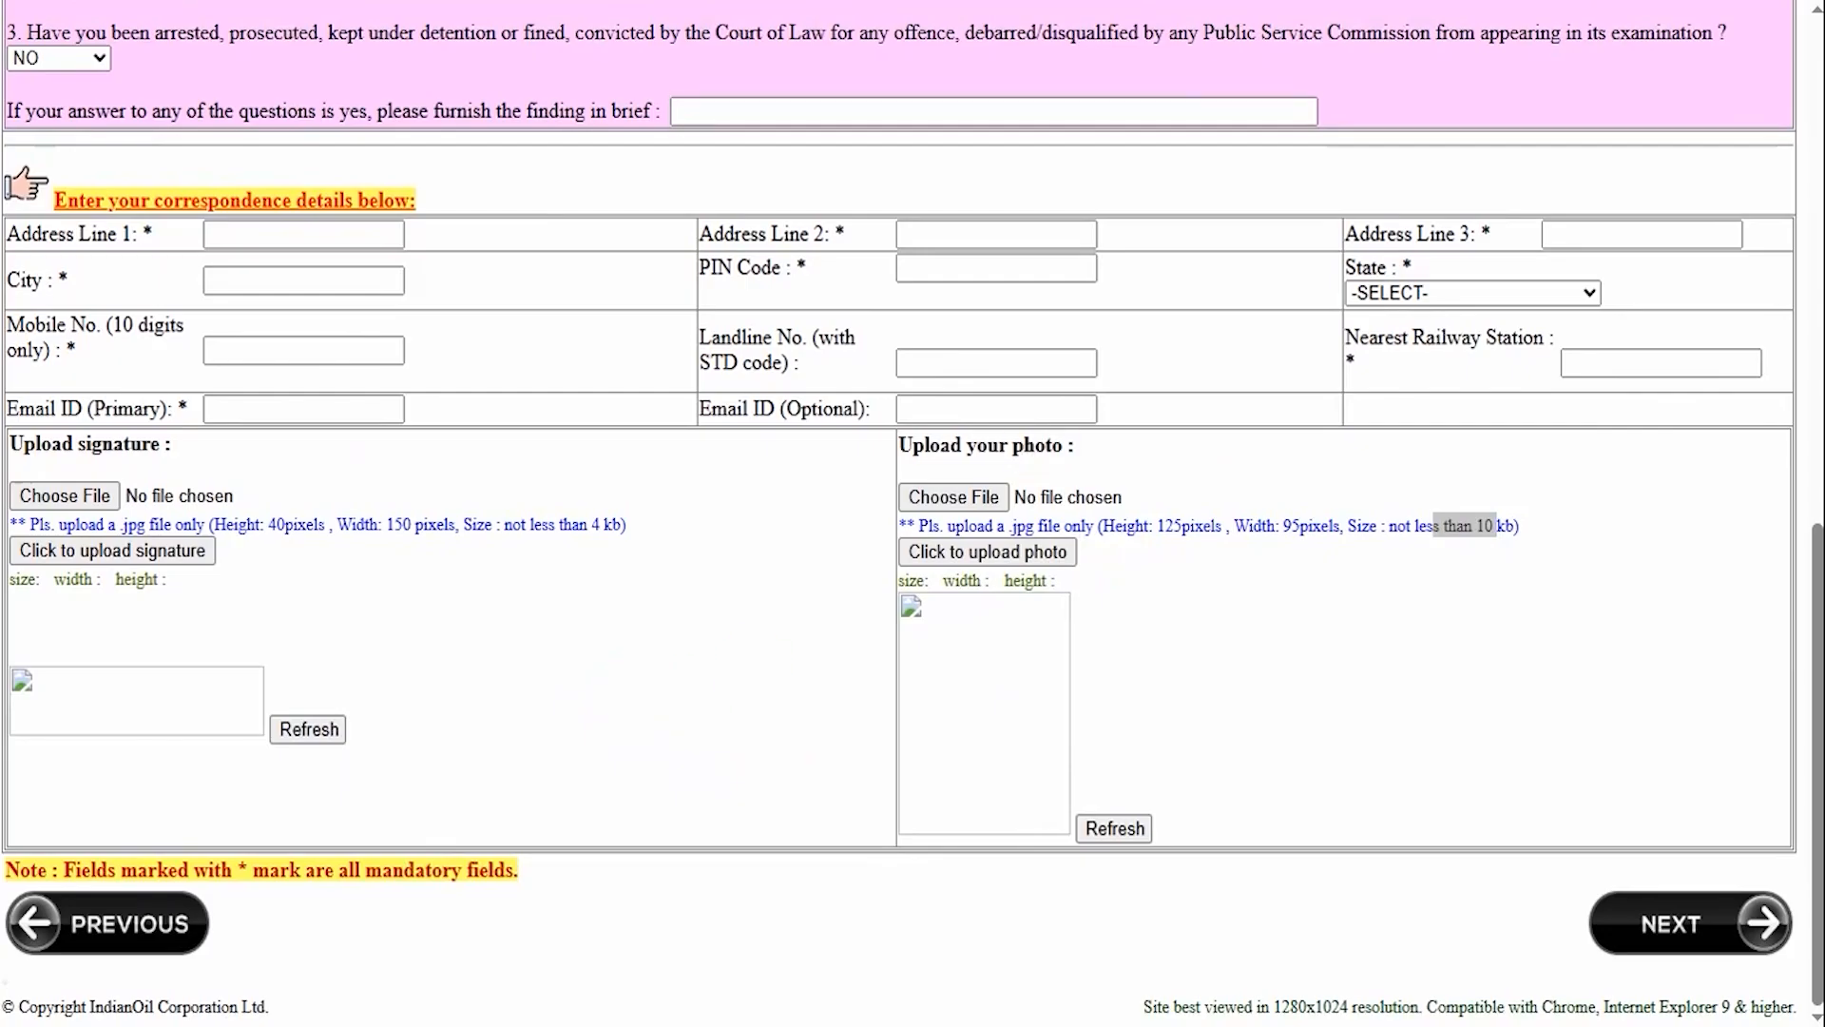
pyautogui.moveTo(1137, 898)
pyautogui.mouseDown()
pyautogui.moveTo(1520, 897)
pyautogui.moveTo(1580, 918)
pyautogui.mouseUp()
pyautogui.click(1579, 917)
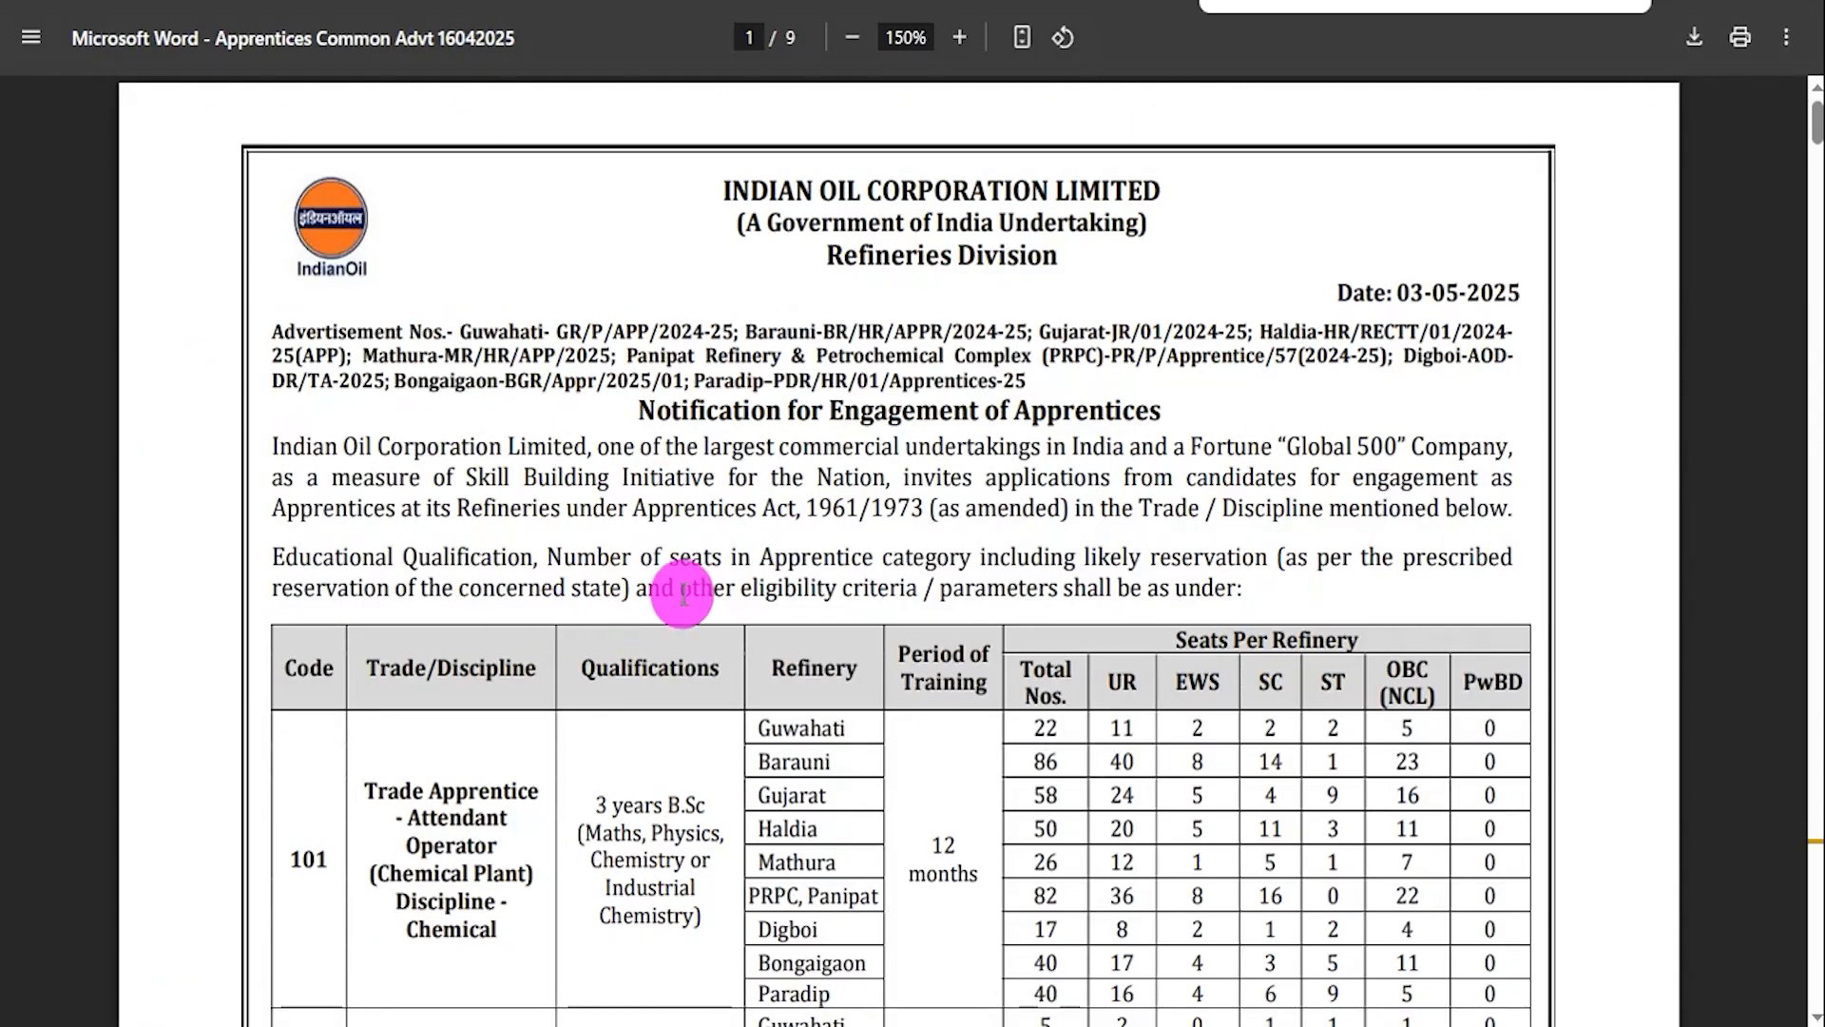
# In the apprentice notification PDF, read the required qualifications for the trade apprentice posts with codes 101, 102 and 103.
pyautogui.scroll(-5, 722, 582)
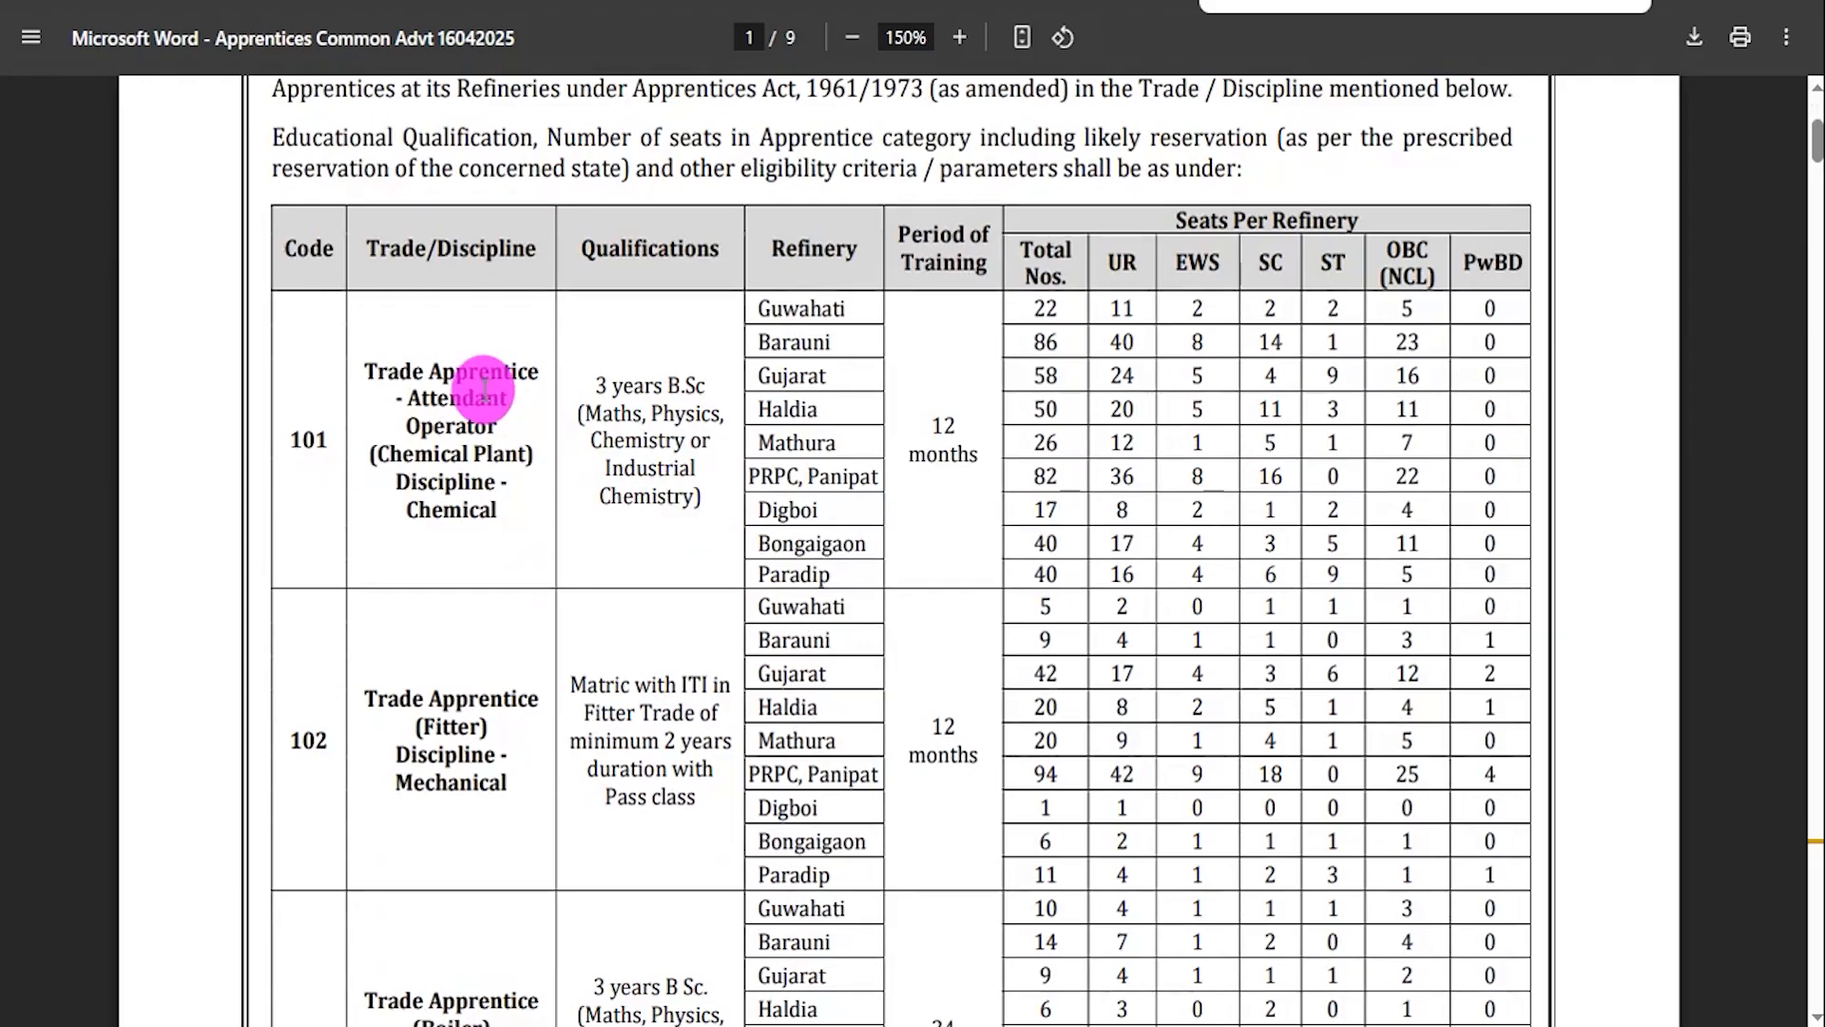
pyautogui.scroll(-2, 569, 666)
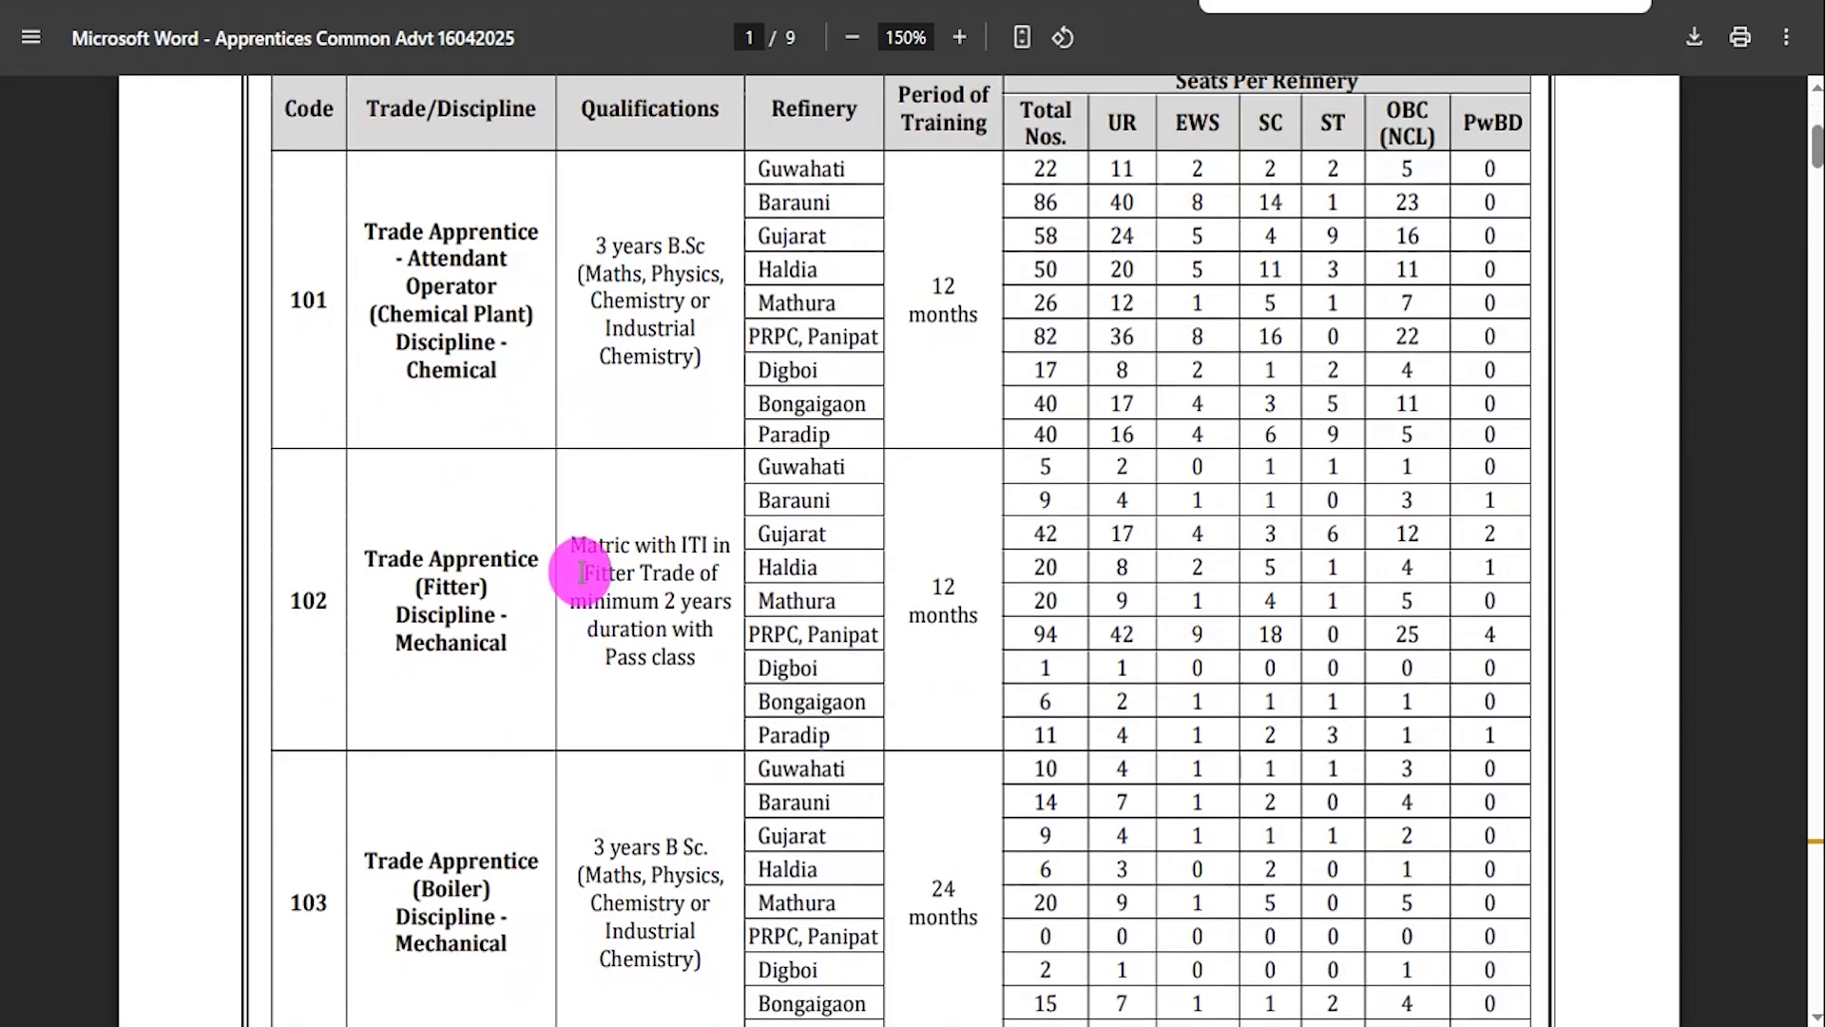
pyautogui.moveTo(367, 560); pyautogui.dragTo(512, 579)
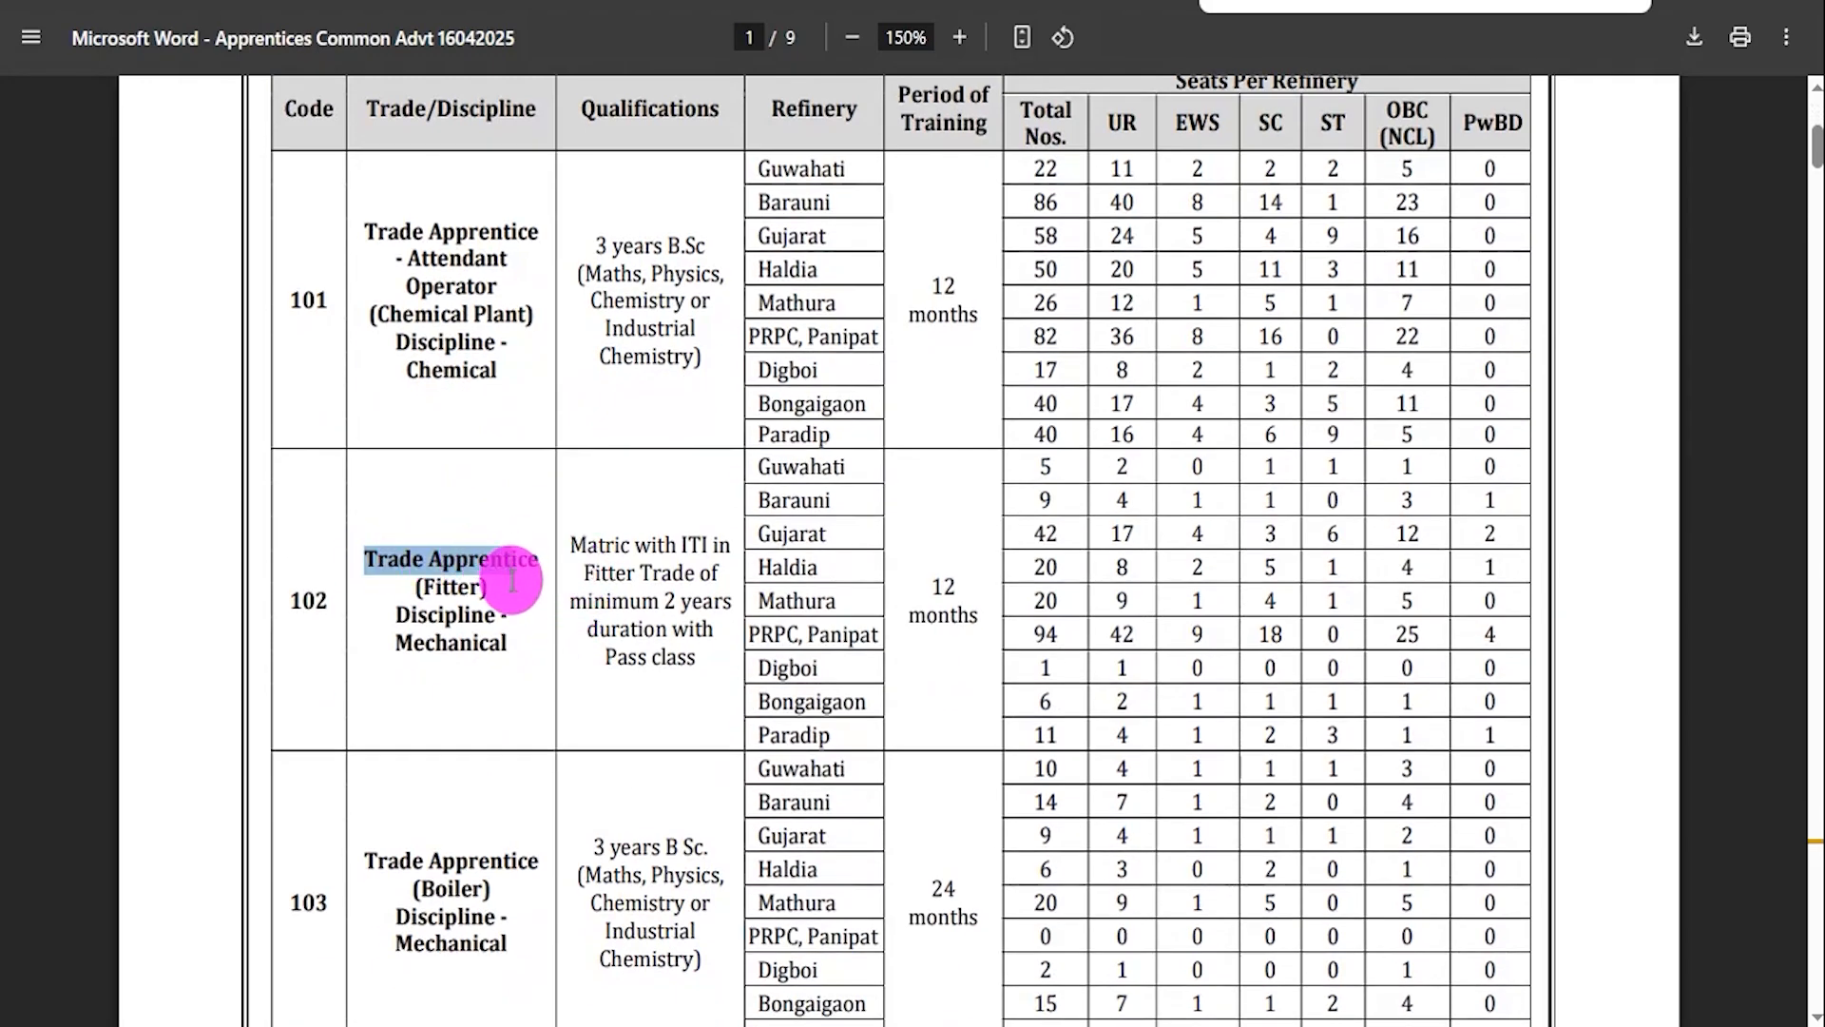
pyautogui.doubleClick(603, 543)
pyautogui.moveTo(627, 542); pyautogui.dragTo(711, 588)
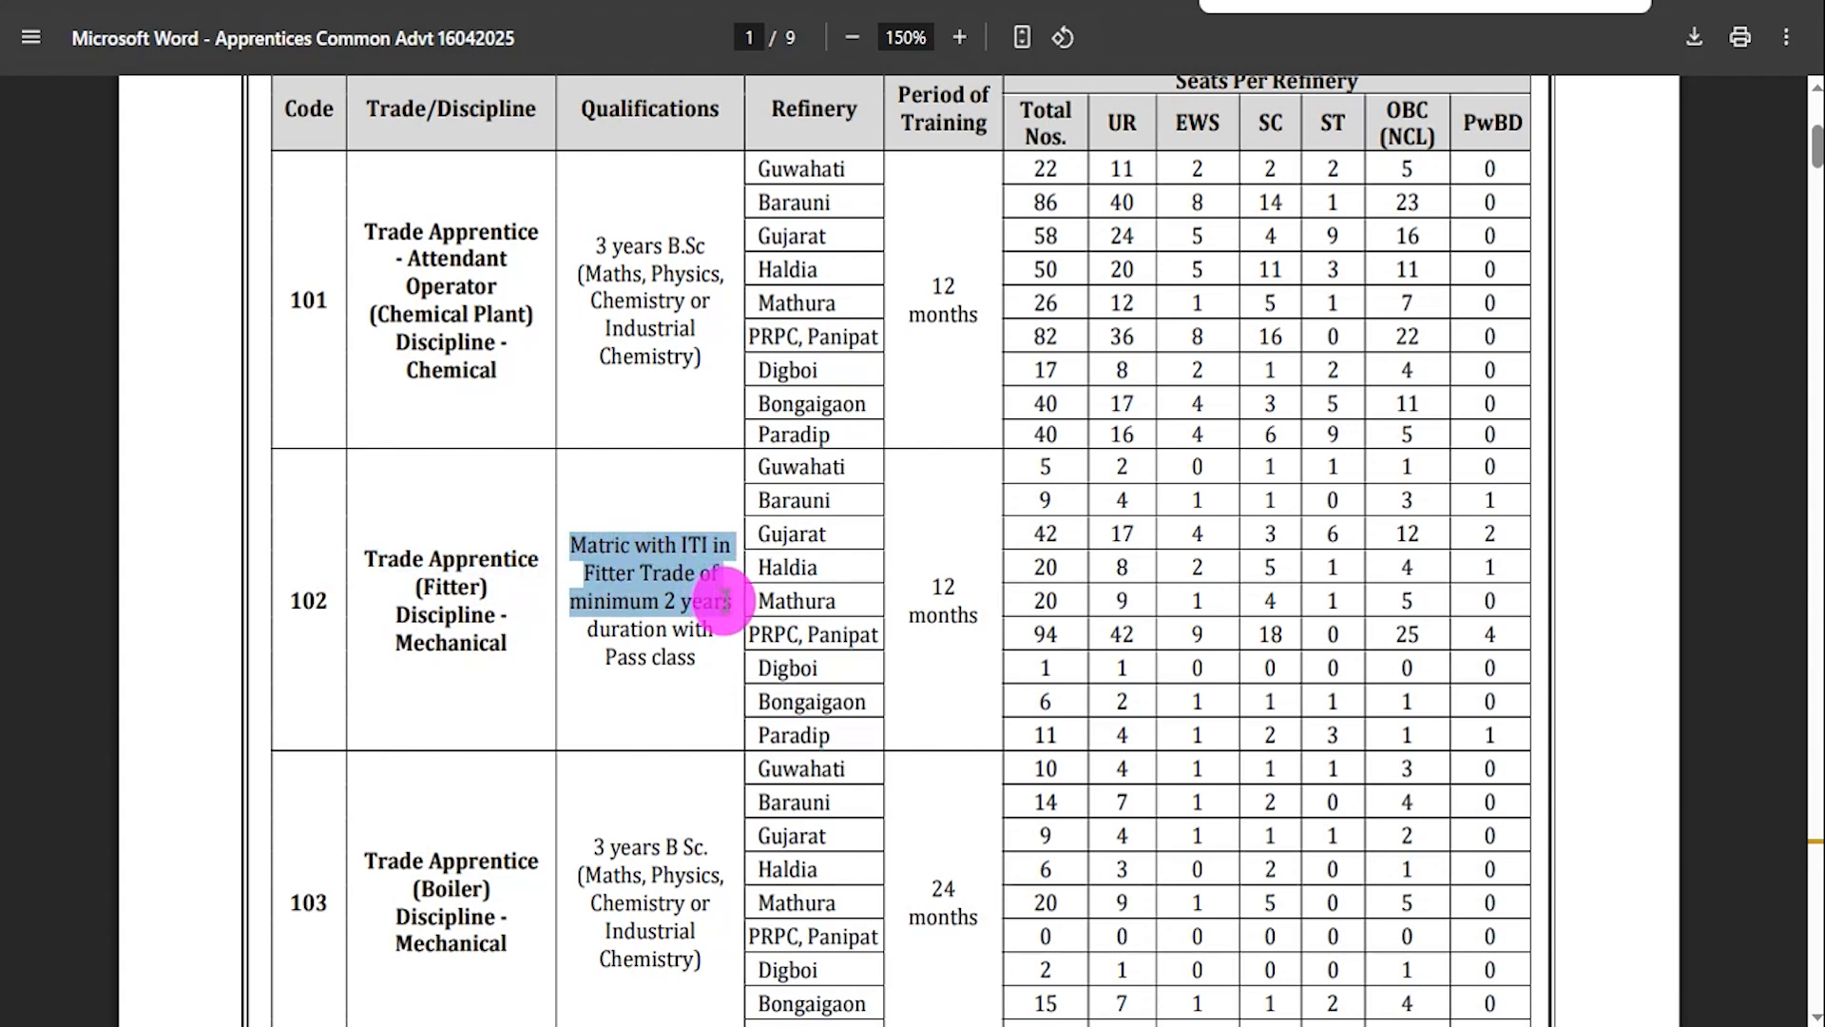
pyautogui.scroll(-4, 640, 653)
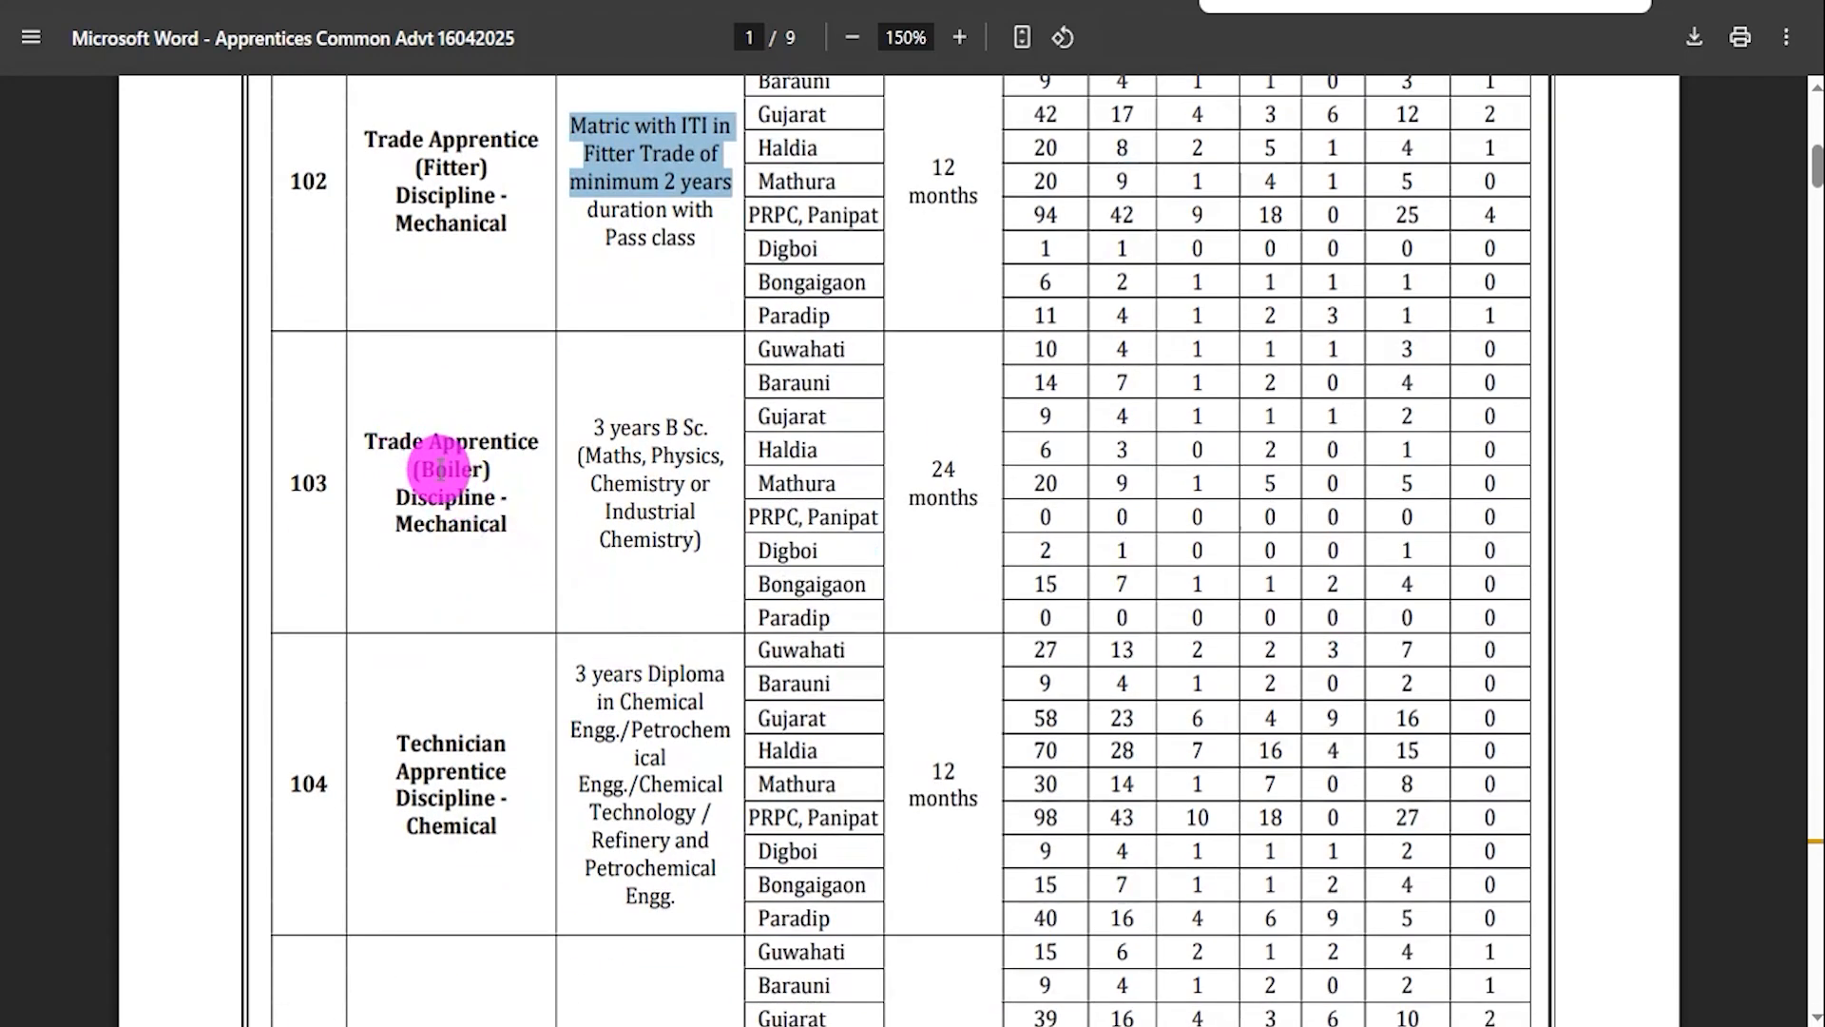
pyautogui.moveTo(593, 429); pyautogui.dragTo(619, 590)
# Look through the technician apprentice posts from code 104 onward and return to the trade apprentice qualifications on the first page.
pyautogui.scroll(-4, 605, 595)
pyautogui.scroll(-8, 605, 595)
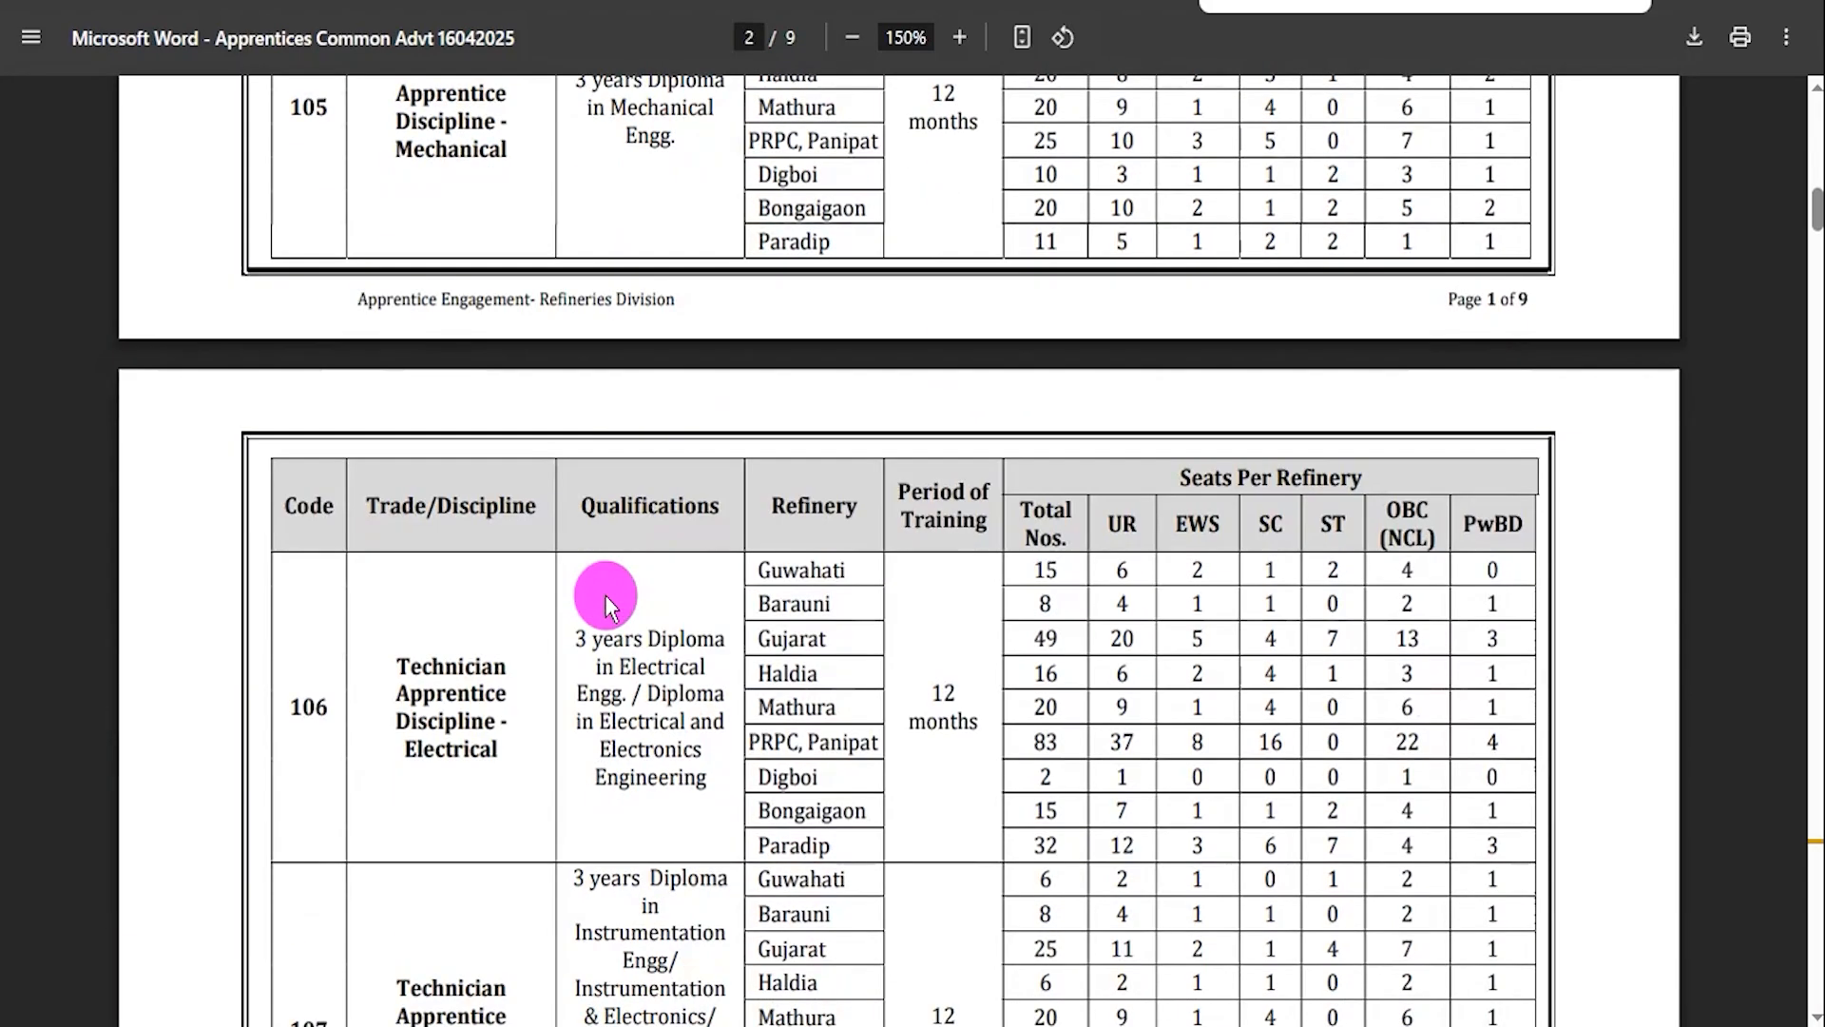
pyautogui.scroll(6, 605, 595)
pyautogui.scroll(4, 605, 595)
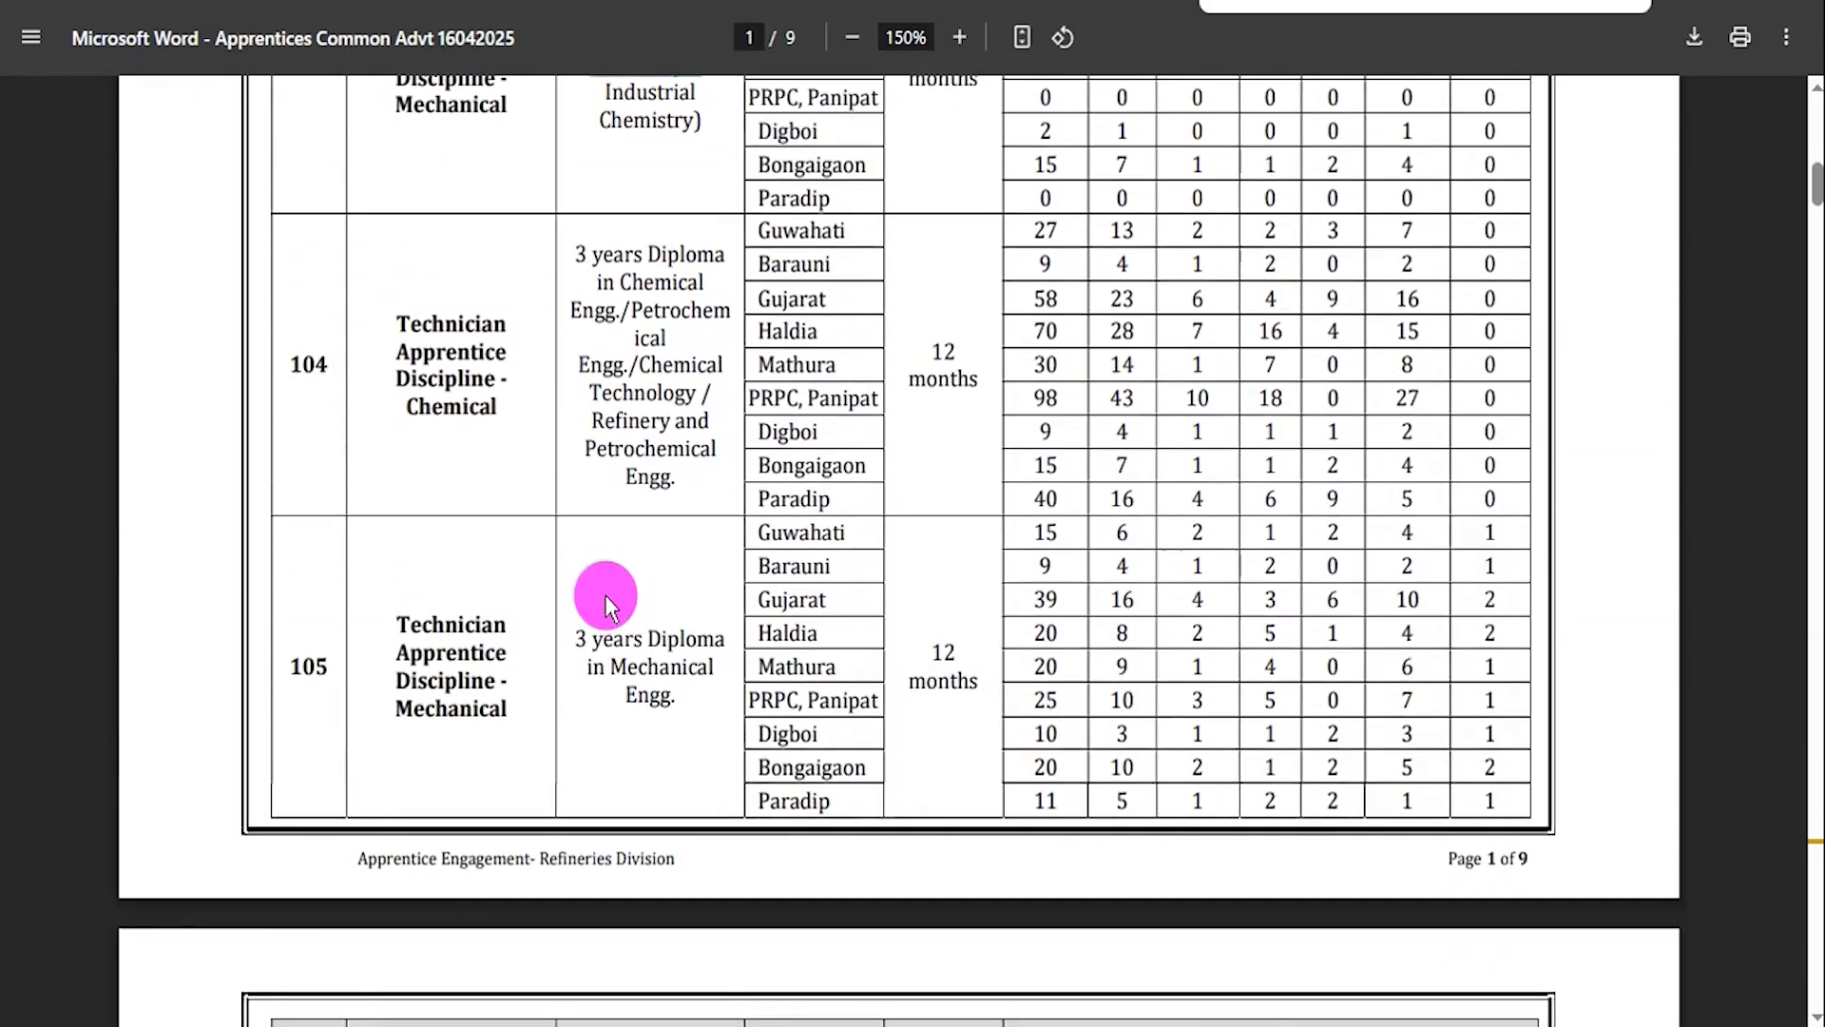
pyautogui.scroll(6, 605, 595)
pyautogui.scroll(4, 604, 595)
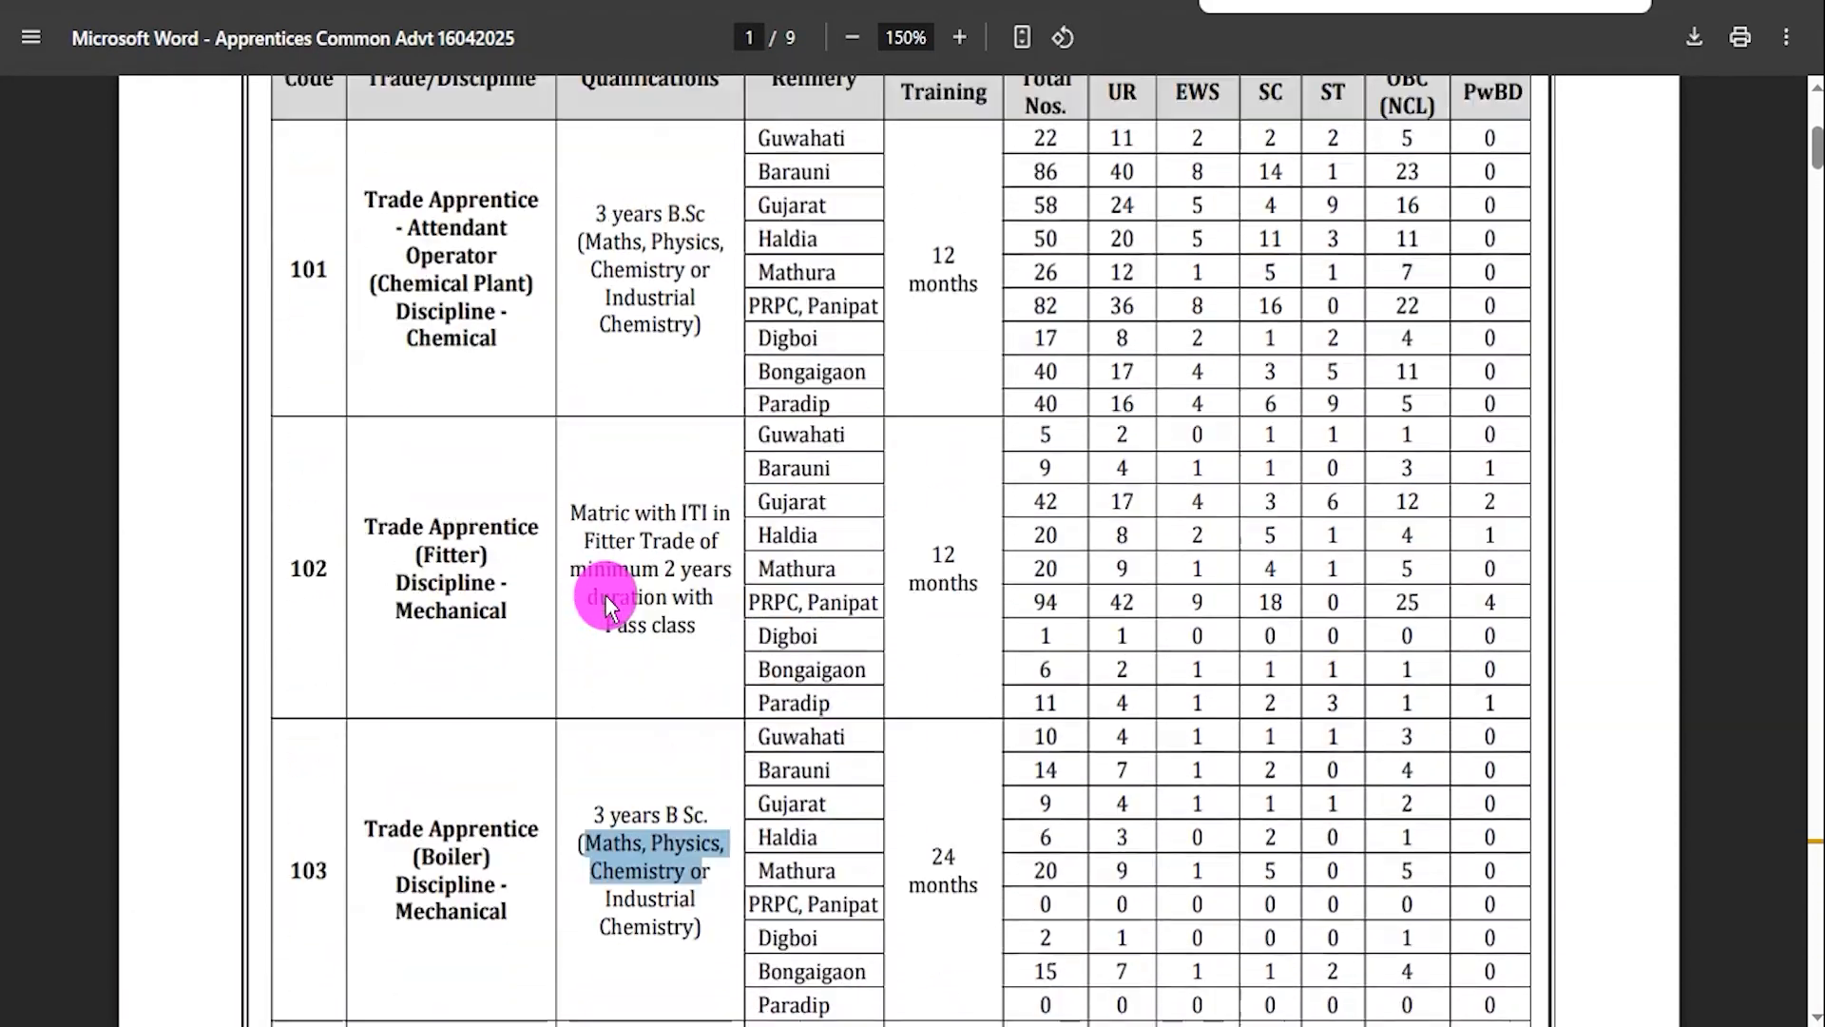
pyautogui.moveTo(589, 392); pyautogui.dragTo(611, 529)
pyautogui.click(705, 537)
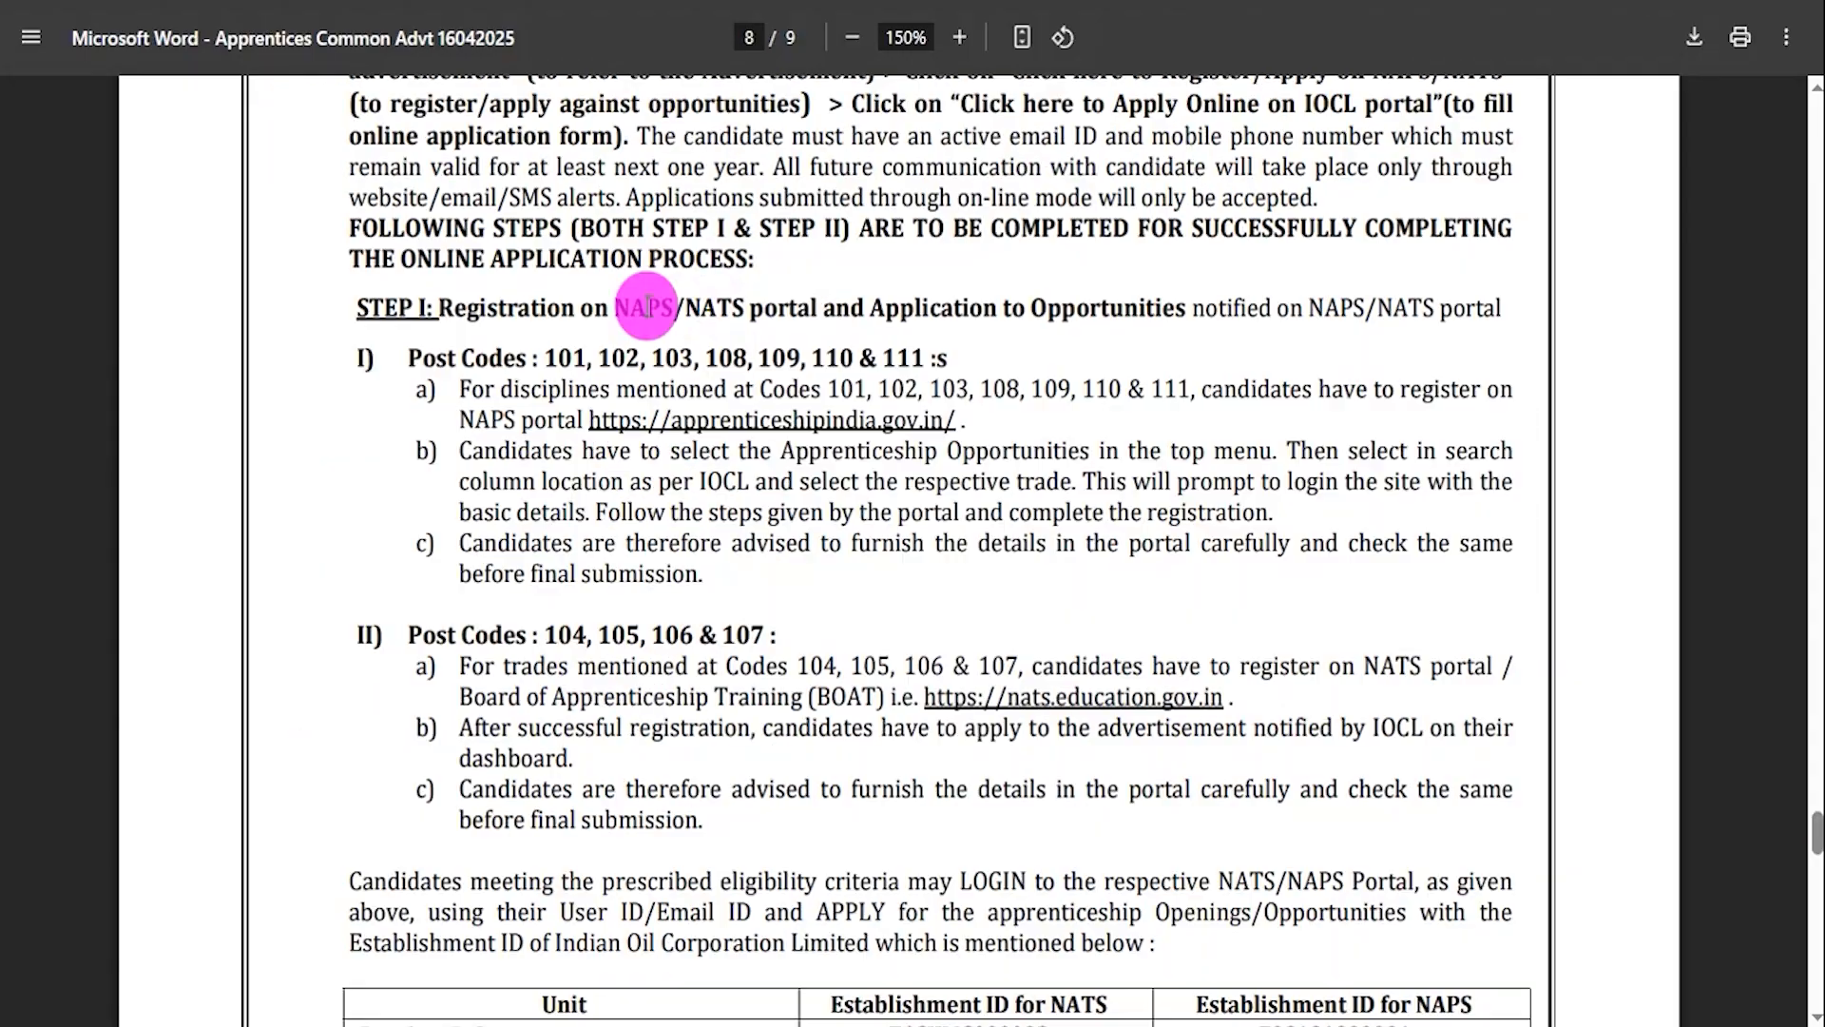
# Read on page 8 of the notification which post codes require NAPS registration and which require NATS registration.
pyautogui.moveTo(618, 307); pyautogui.dragTo(746, 307)
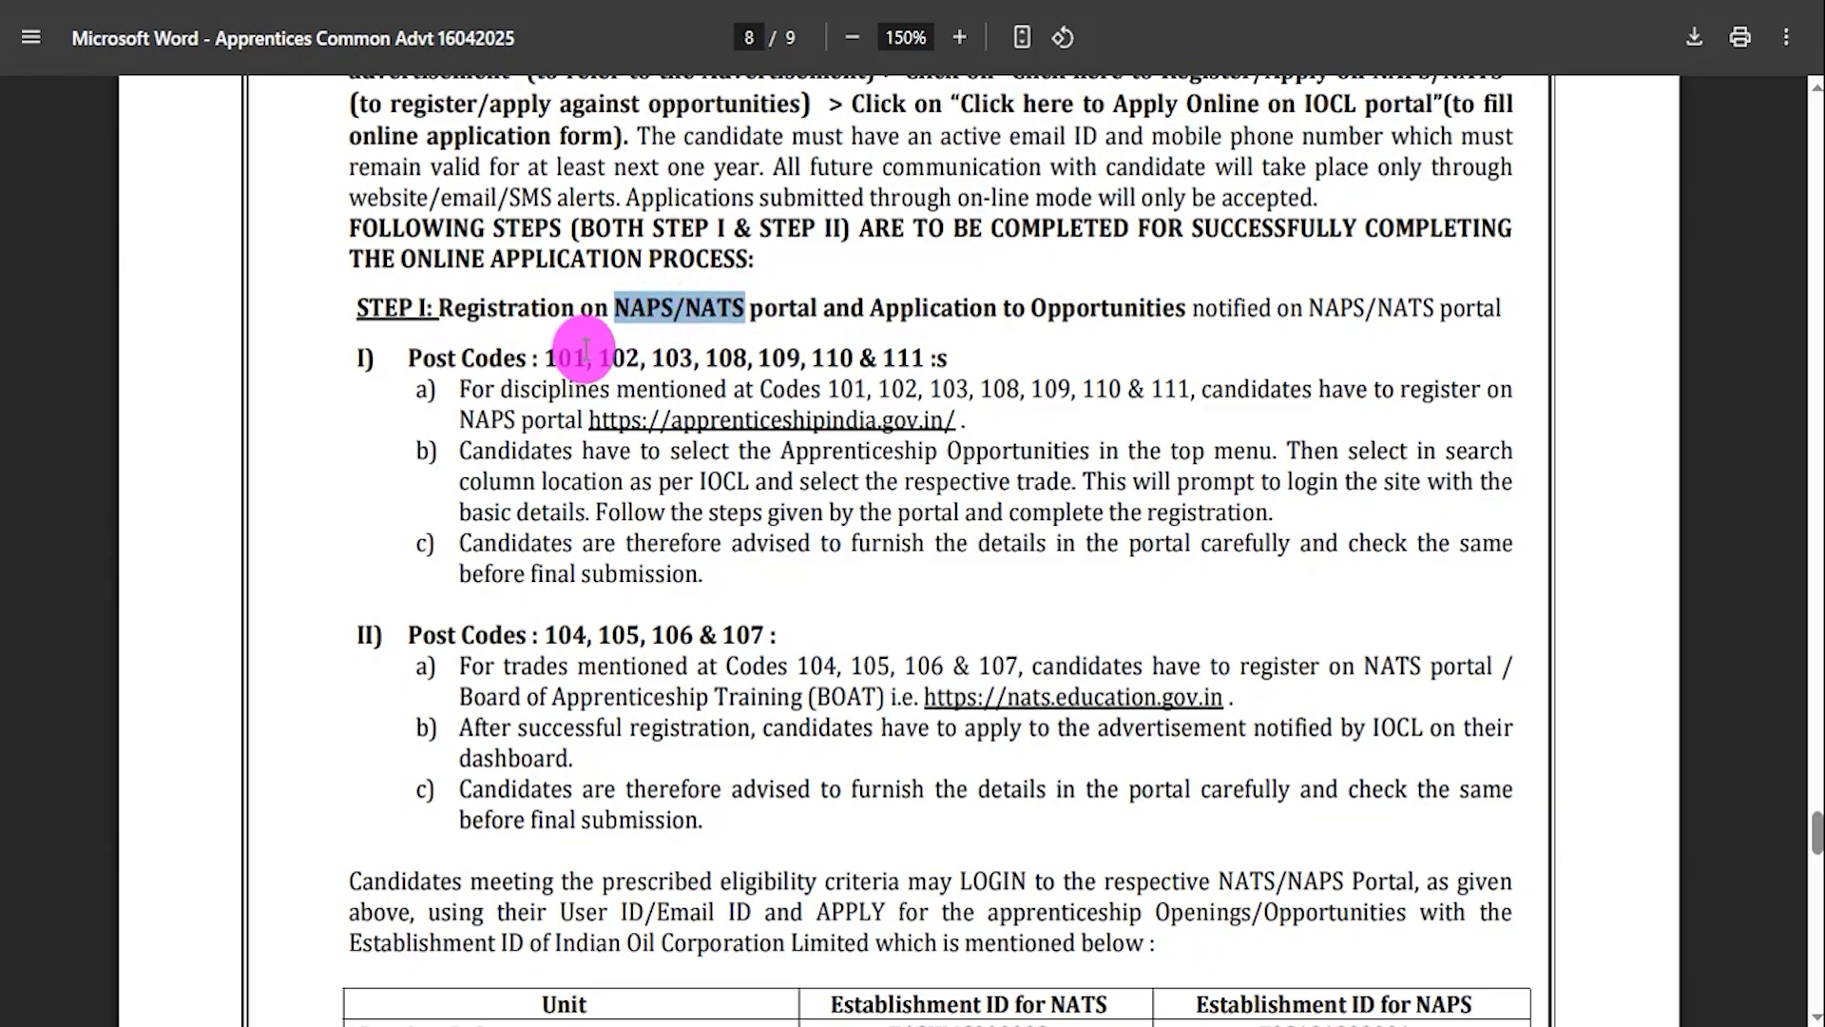
pyautogui.moveTo(559, 357); pyautogui.dragTo(905, 357)
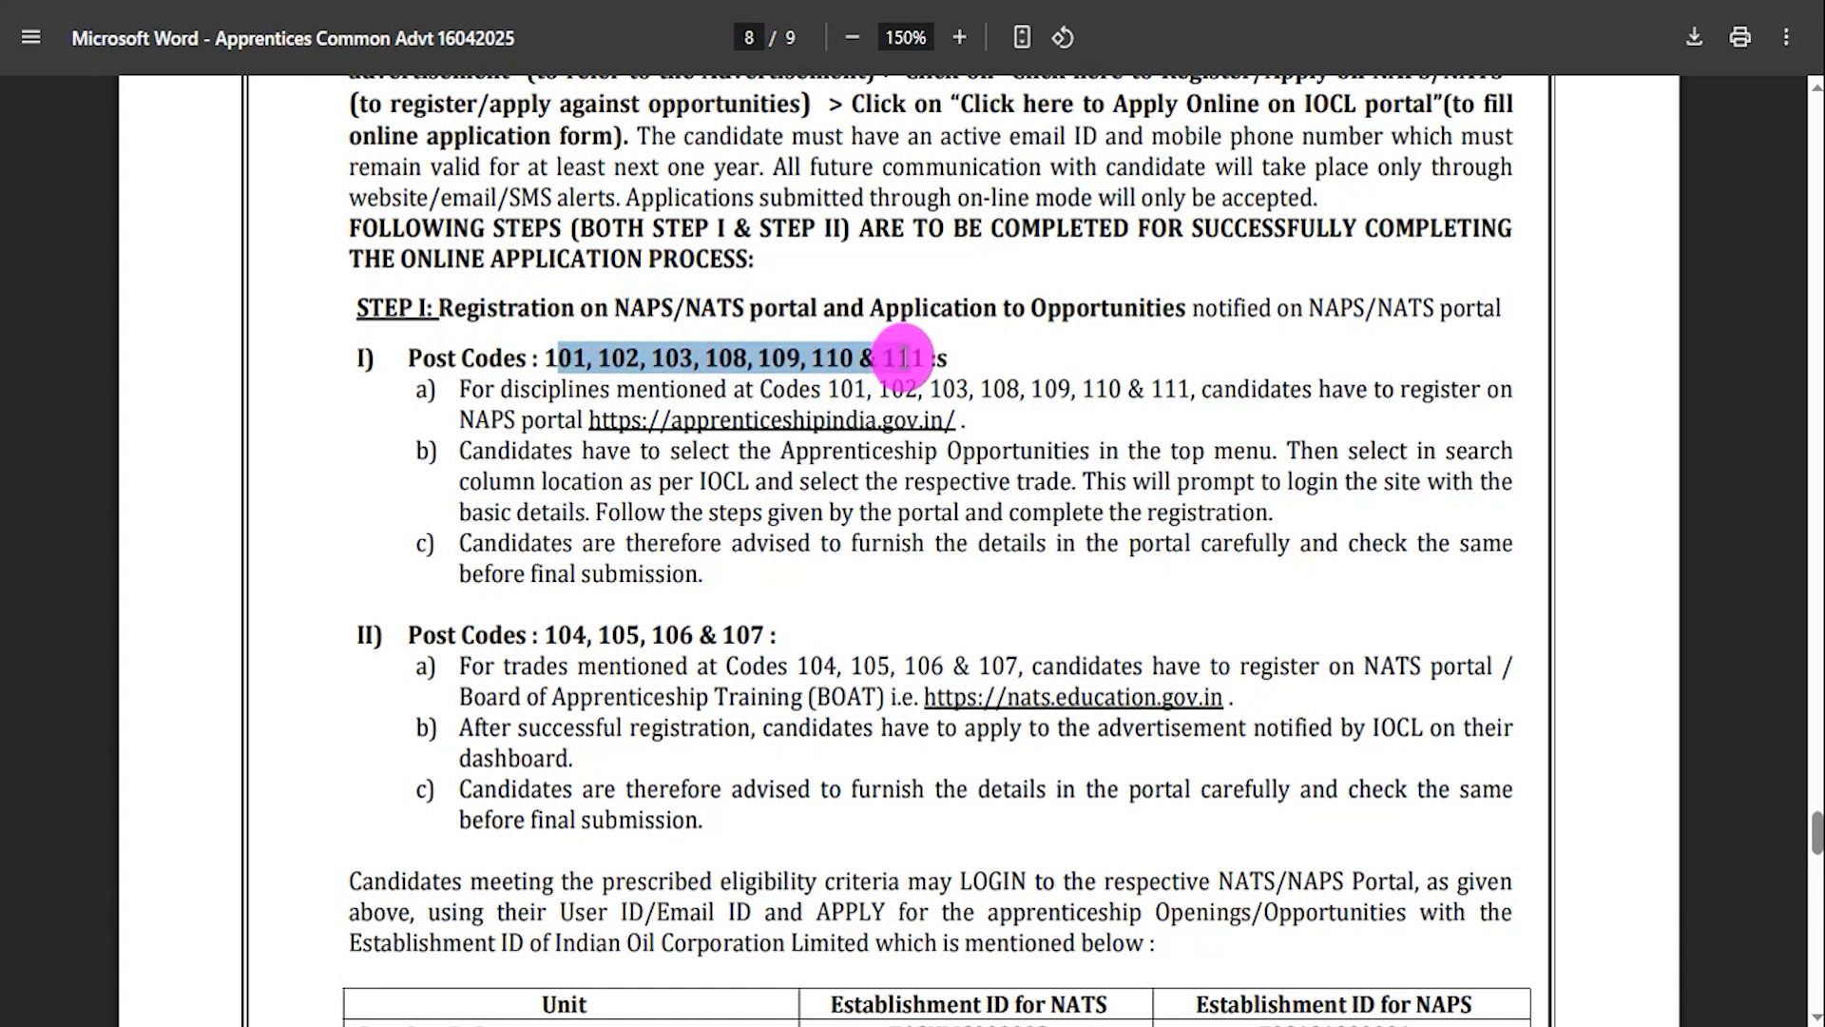
pyautogui.moveTo(903, 358); pyautogui.dragTo(911, 357)
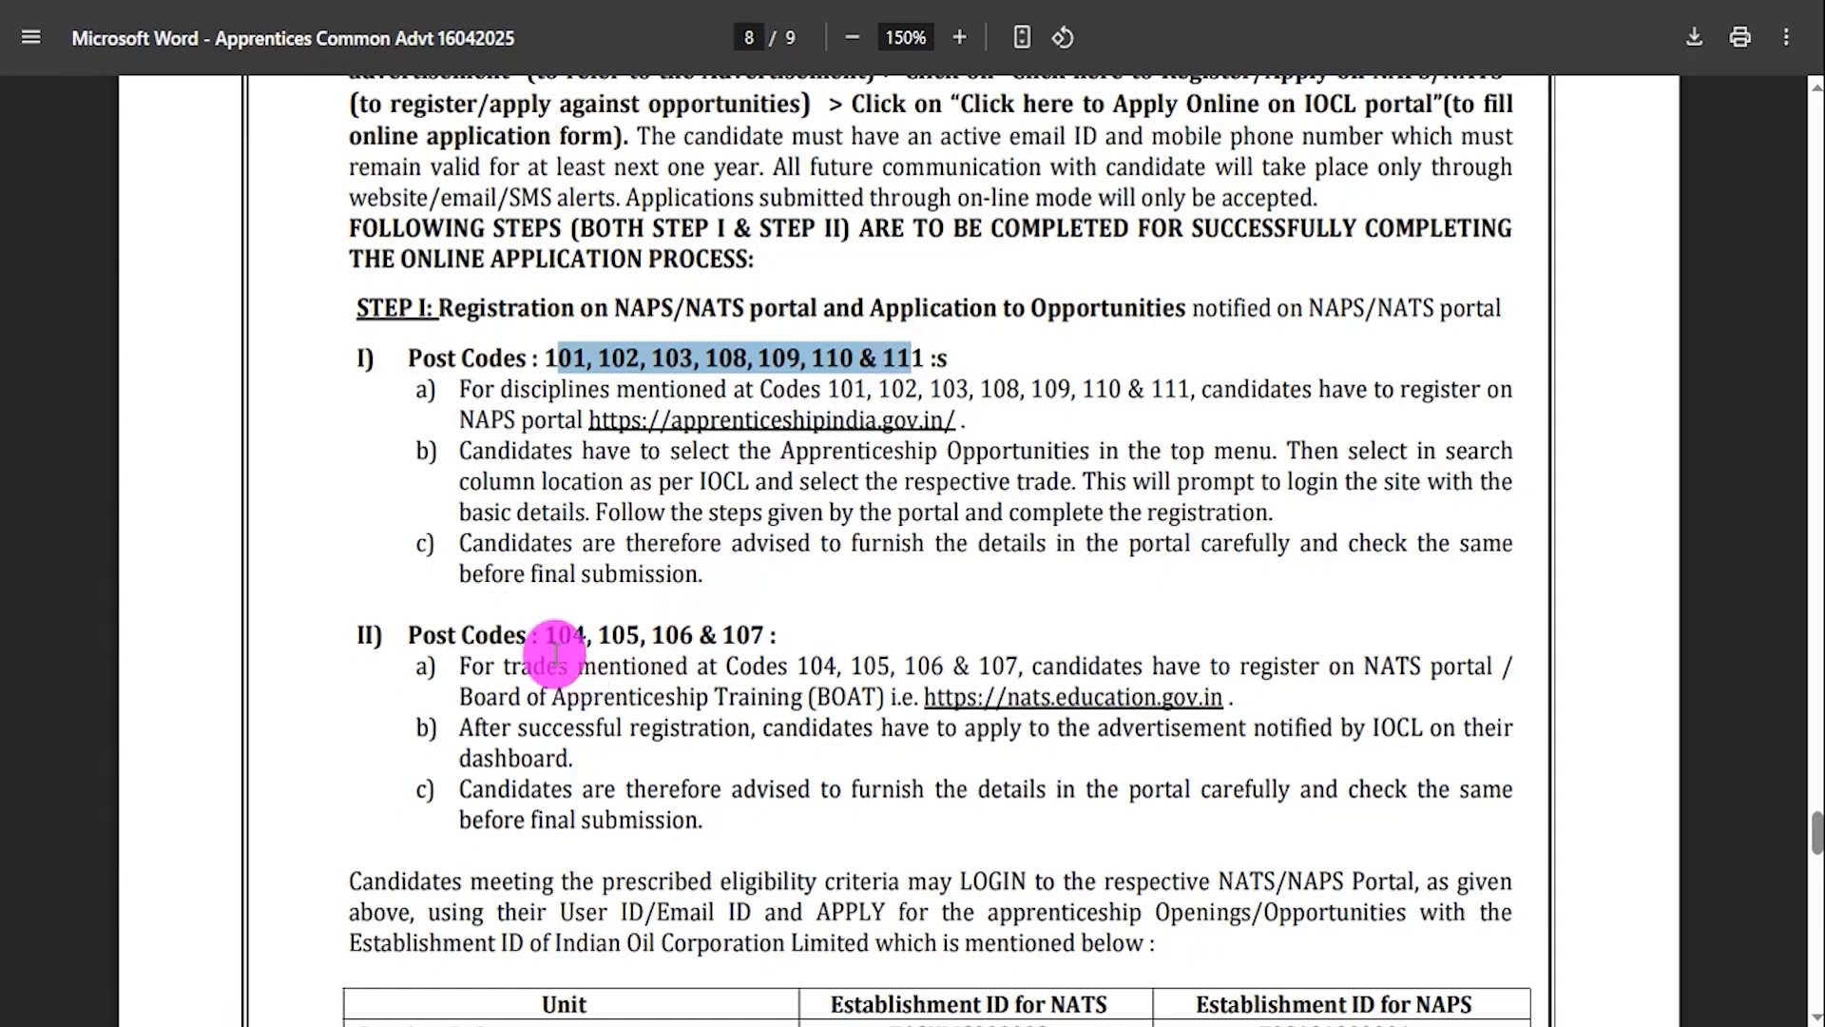
pyautogui.moveTo(545, 634); pyautogui.dragTo(751, 633)
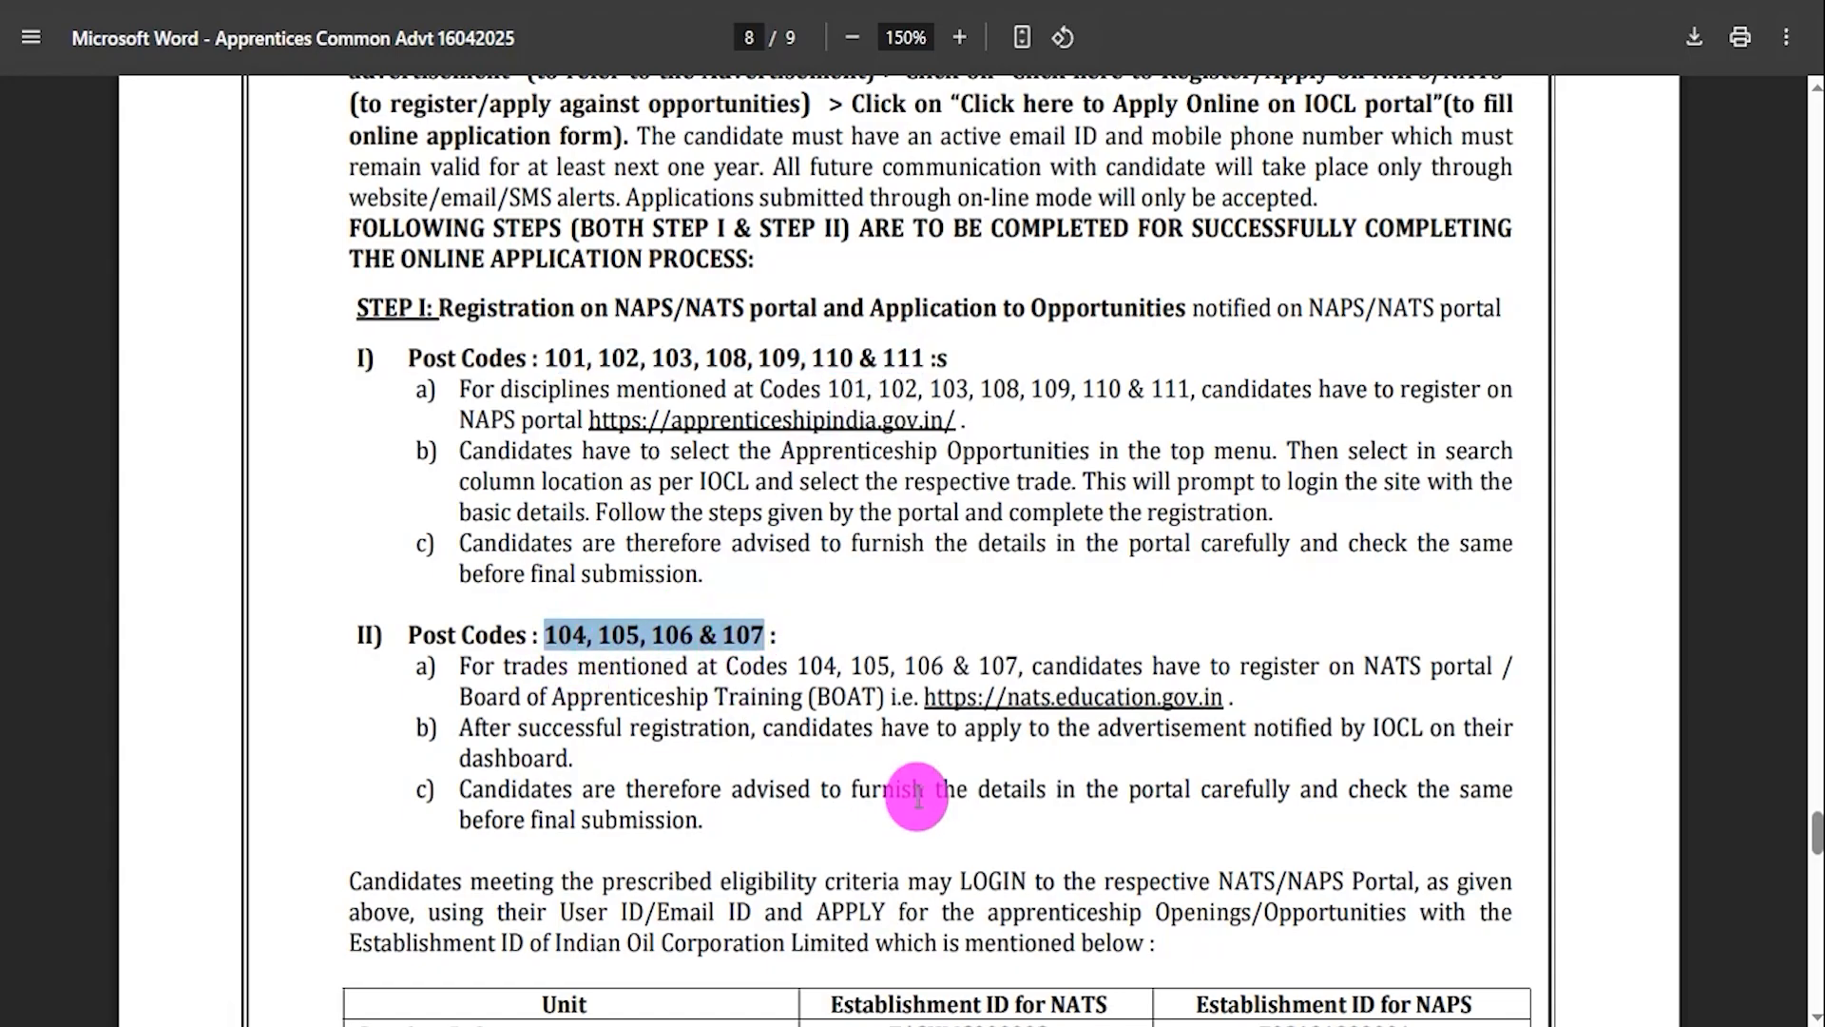
pyautogui.moveTo(772, 730); pyautogui.dragTo(845, 732)
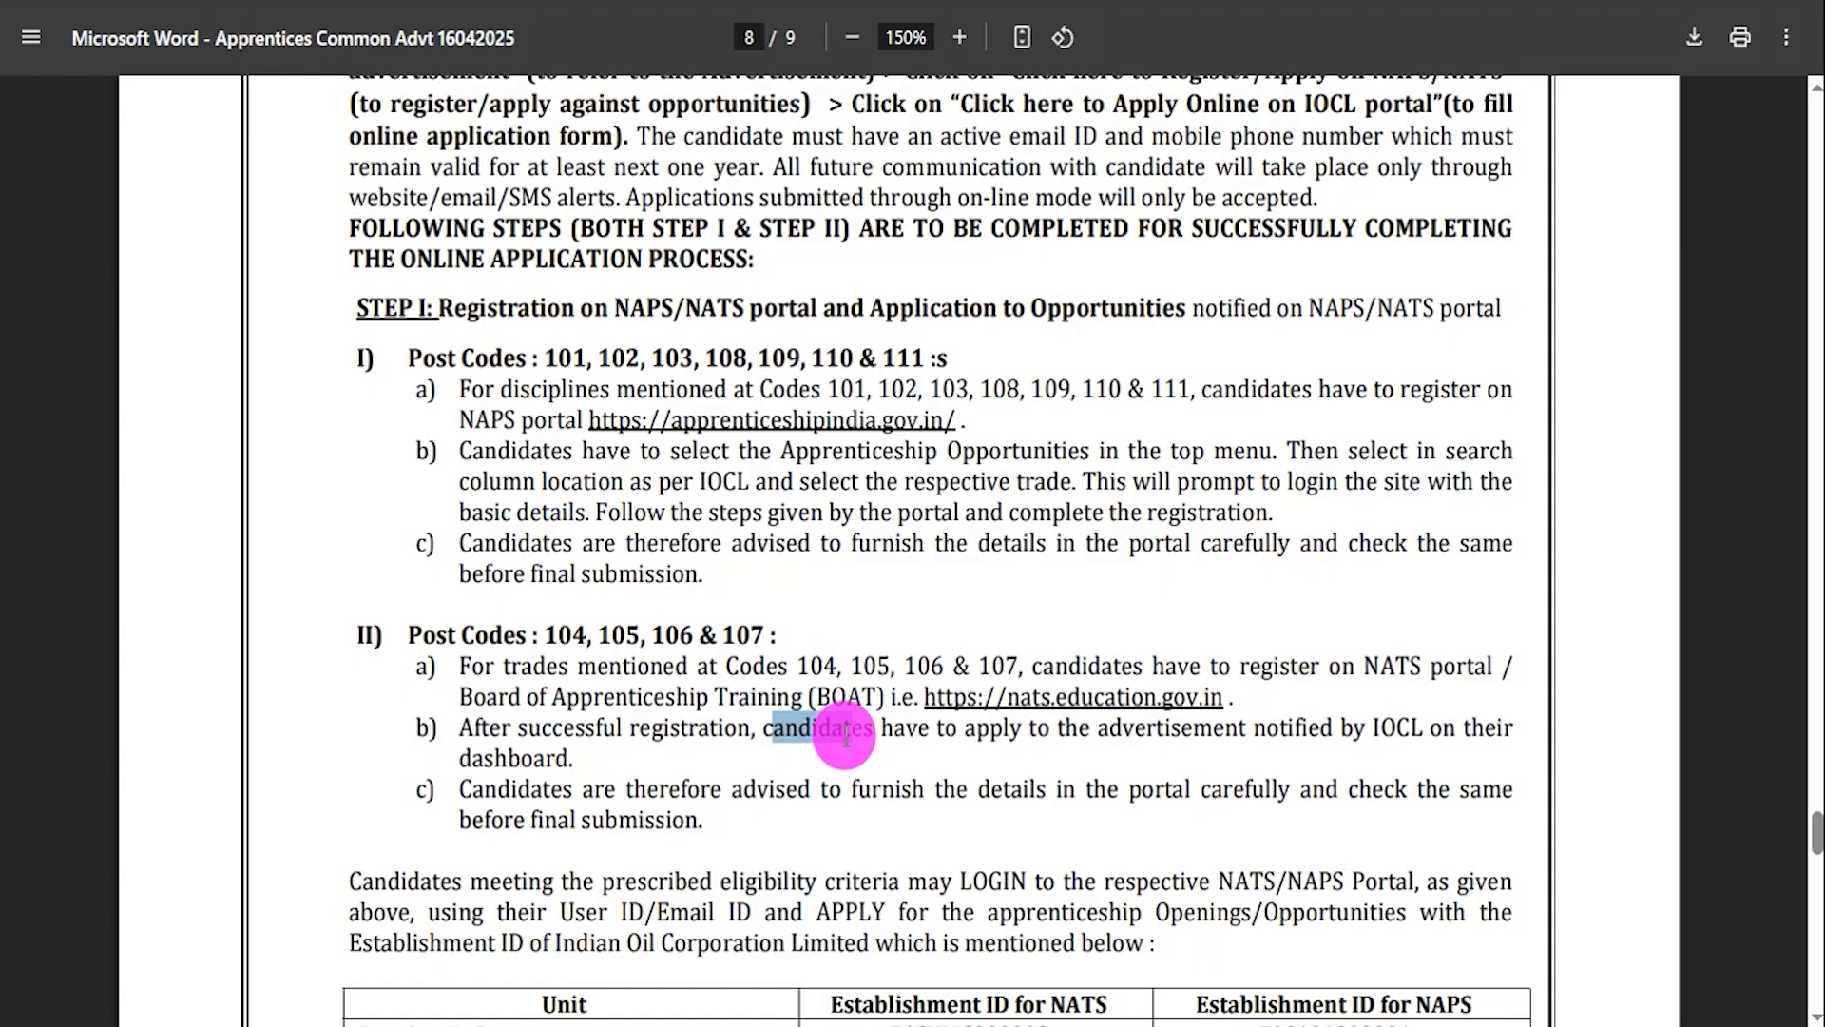
pyautogui.moveTo(845, 732); pyautogui.dragTo(898, 727)
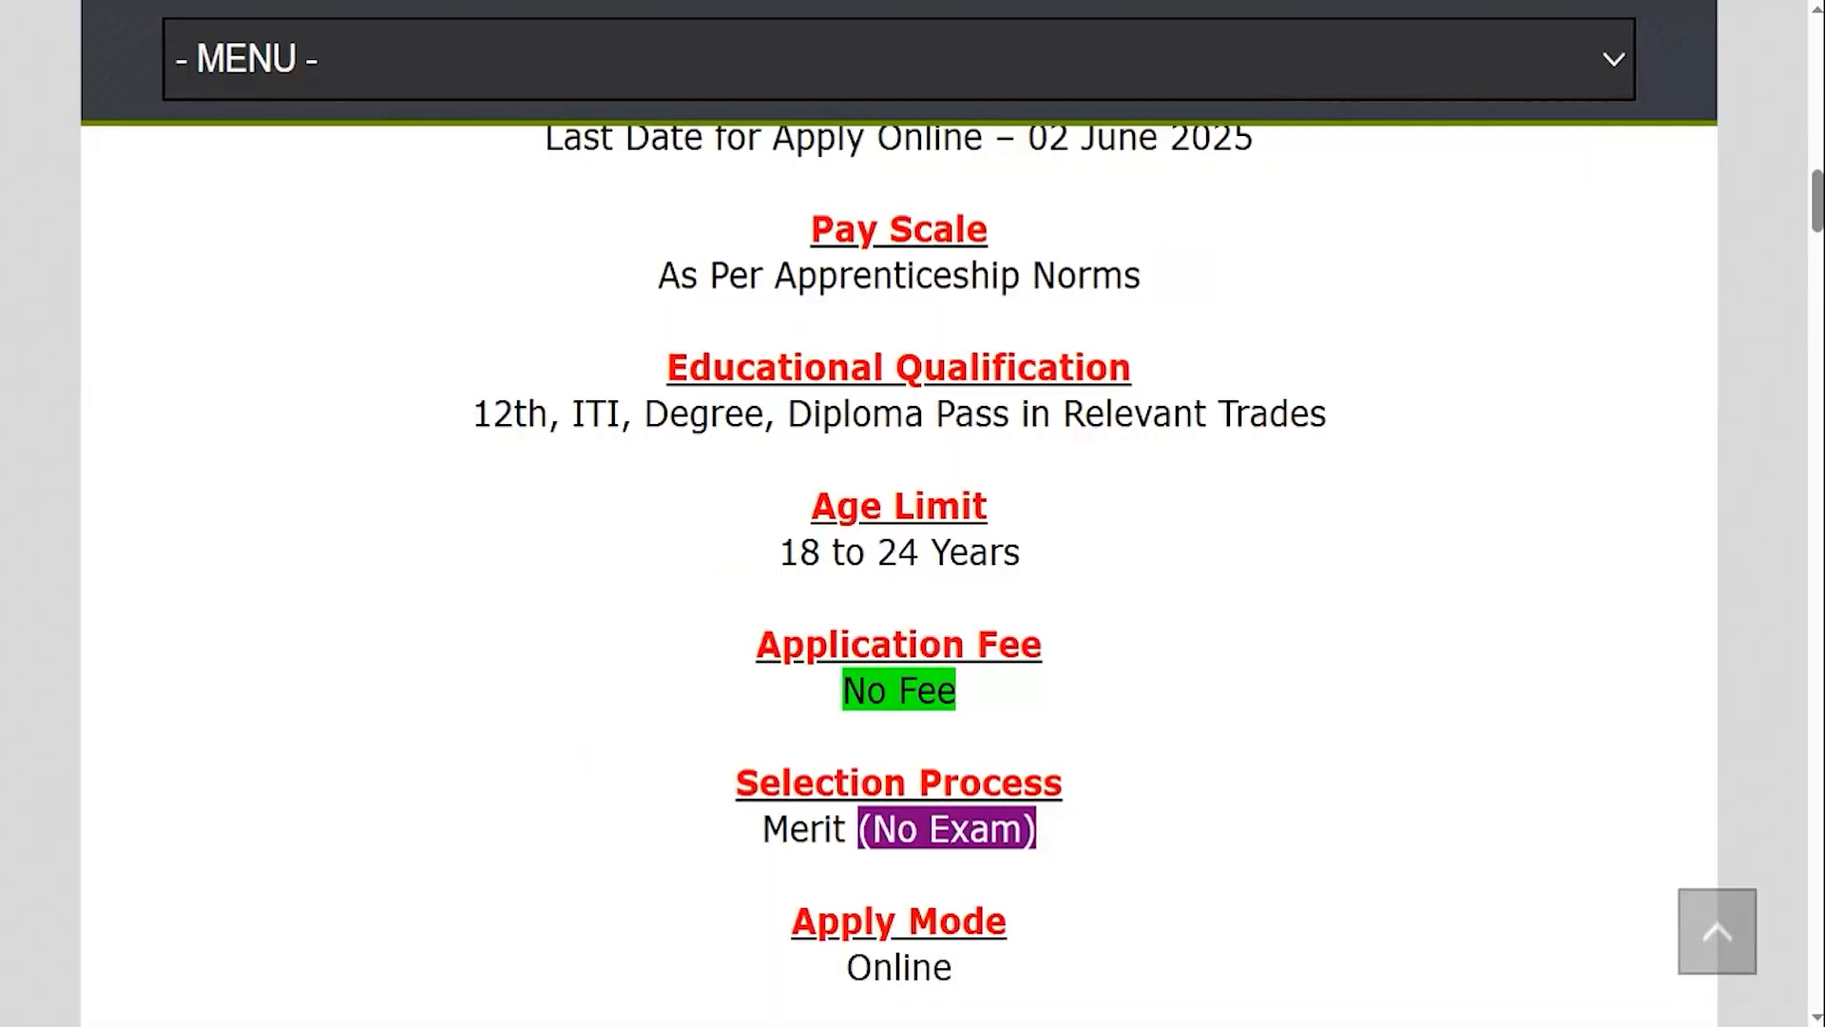
# Find the NAPS Portal and NATS registration entries under Important Links on the job notice web page.
pyautogui.scroll(-8, 948, 643)
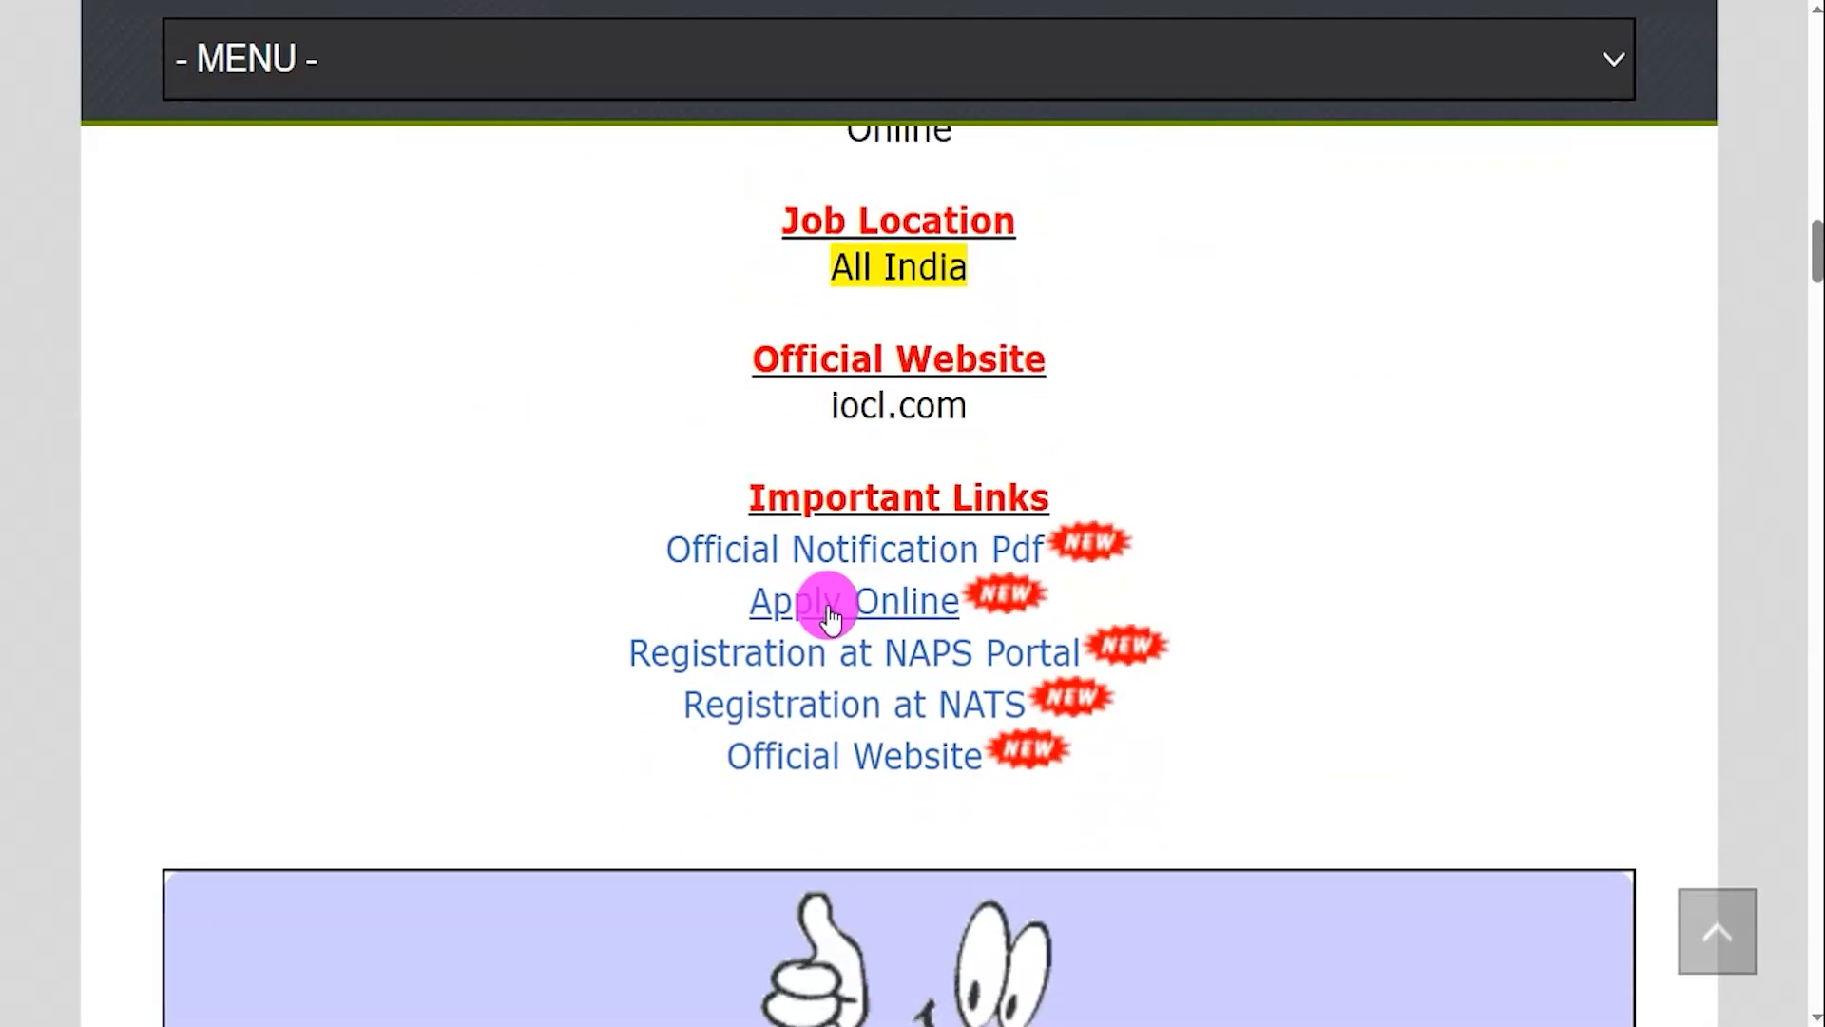
pyautogui.moveTo(592, 656); pyautogui.dragTo(1092, 644)
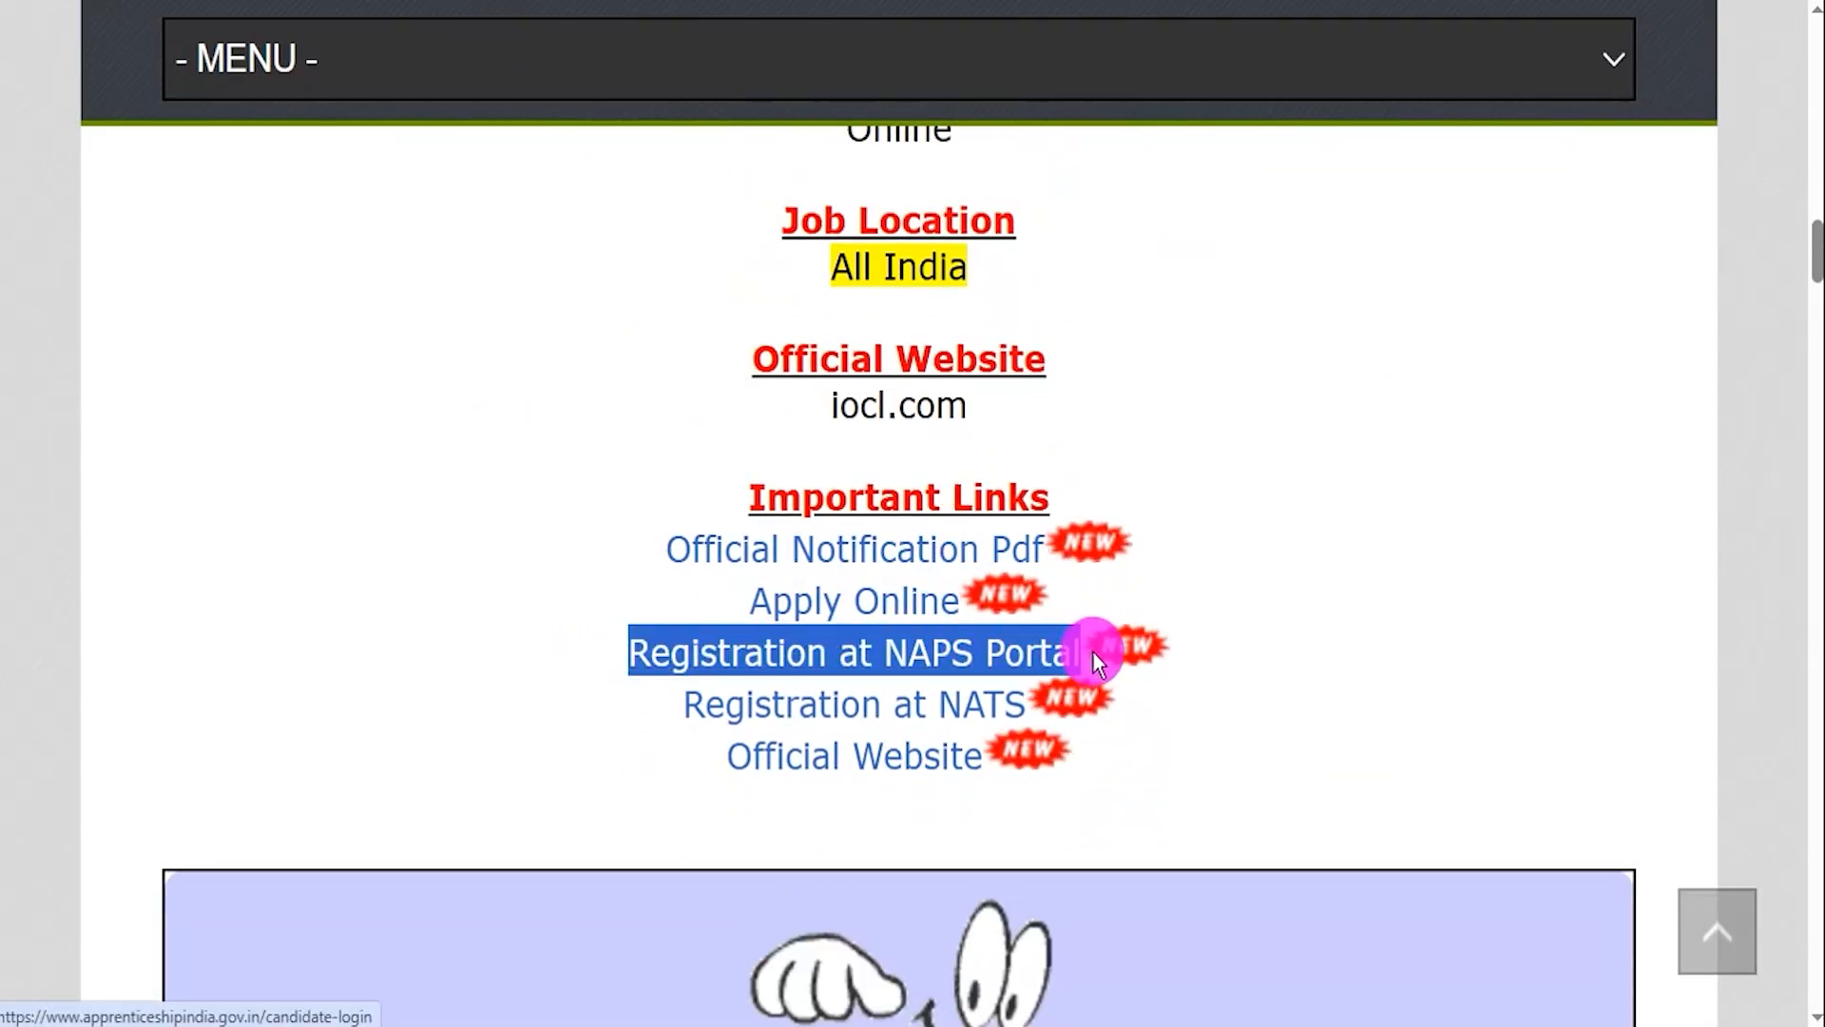
pyautogui.moveTo(614, 711); pyautogui.dragTo(1022, 703)
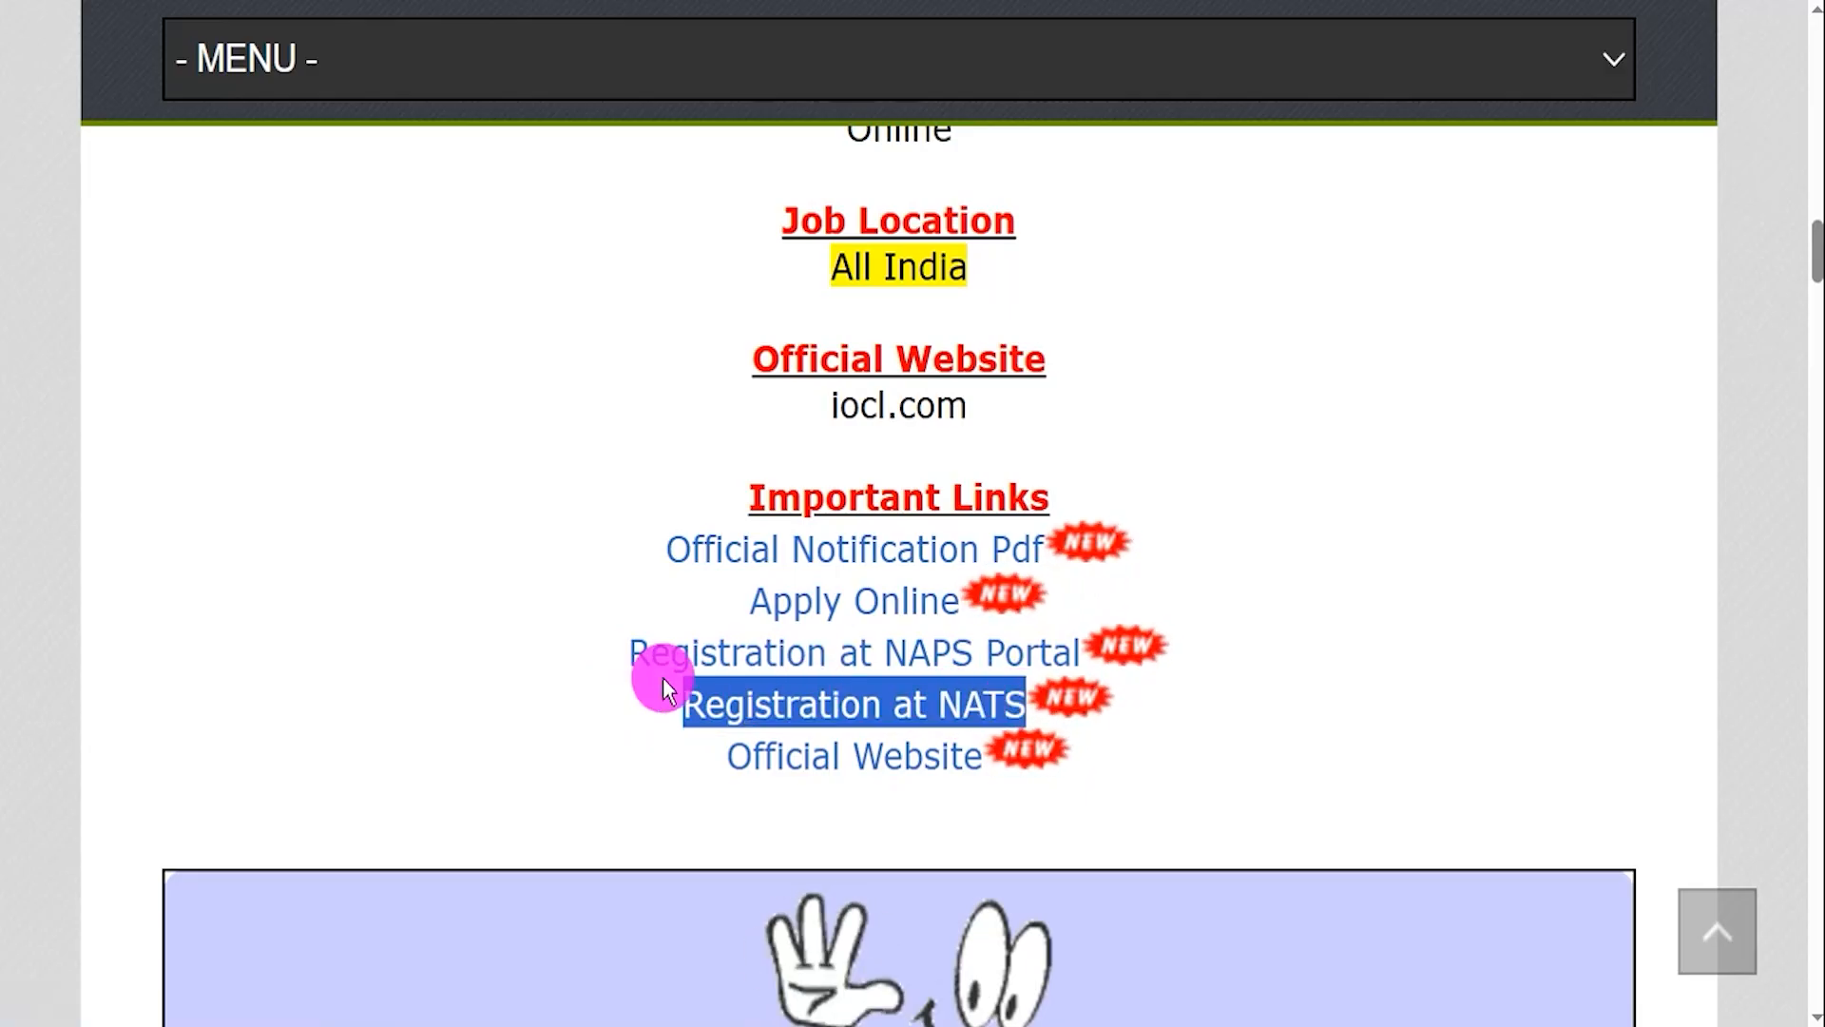
pyautogui.moveTo(611, 665); pyautogui.dragTo(1079, 656)
pyautogui.moveTo(653, 701); pyautogui.dragTo(917, 713)
pyautogui.scroll(10, 917, 713)
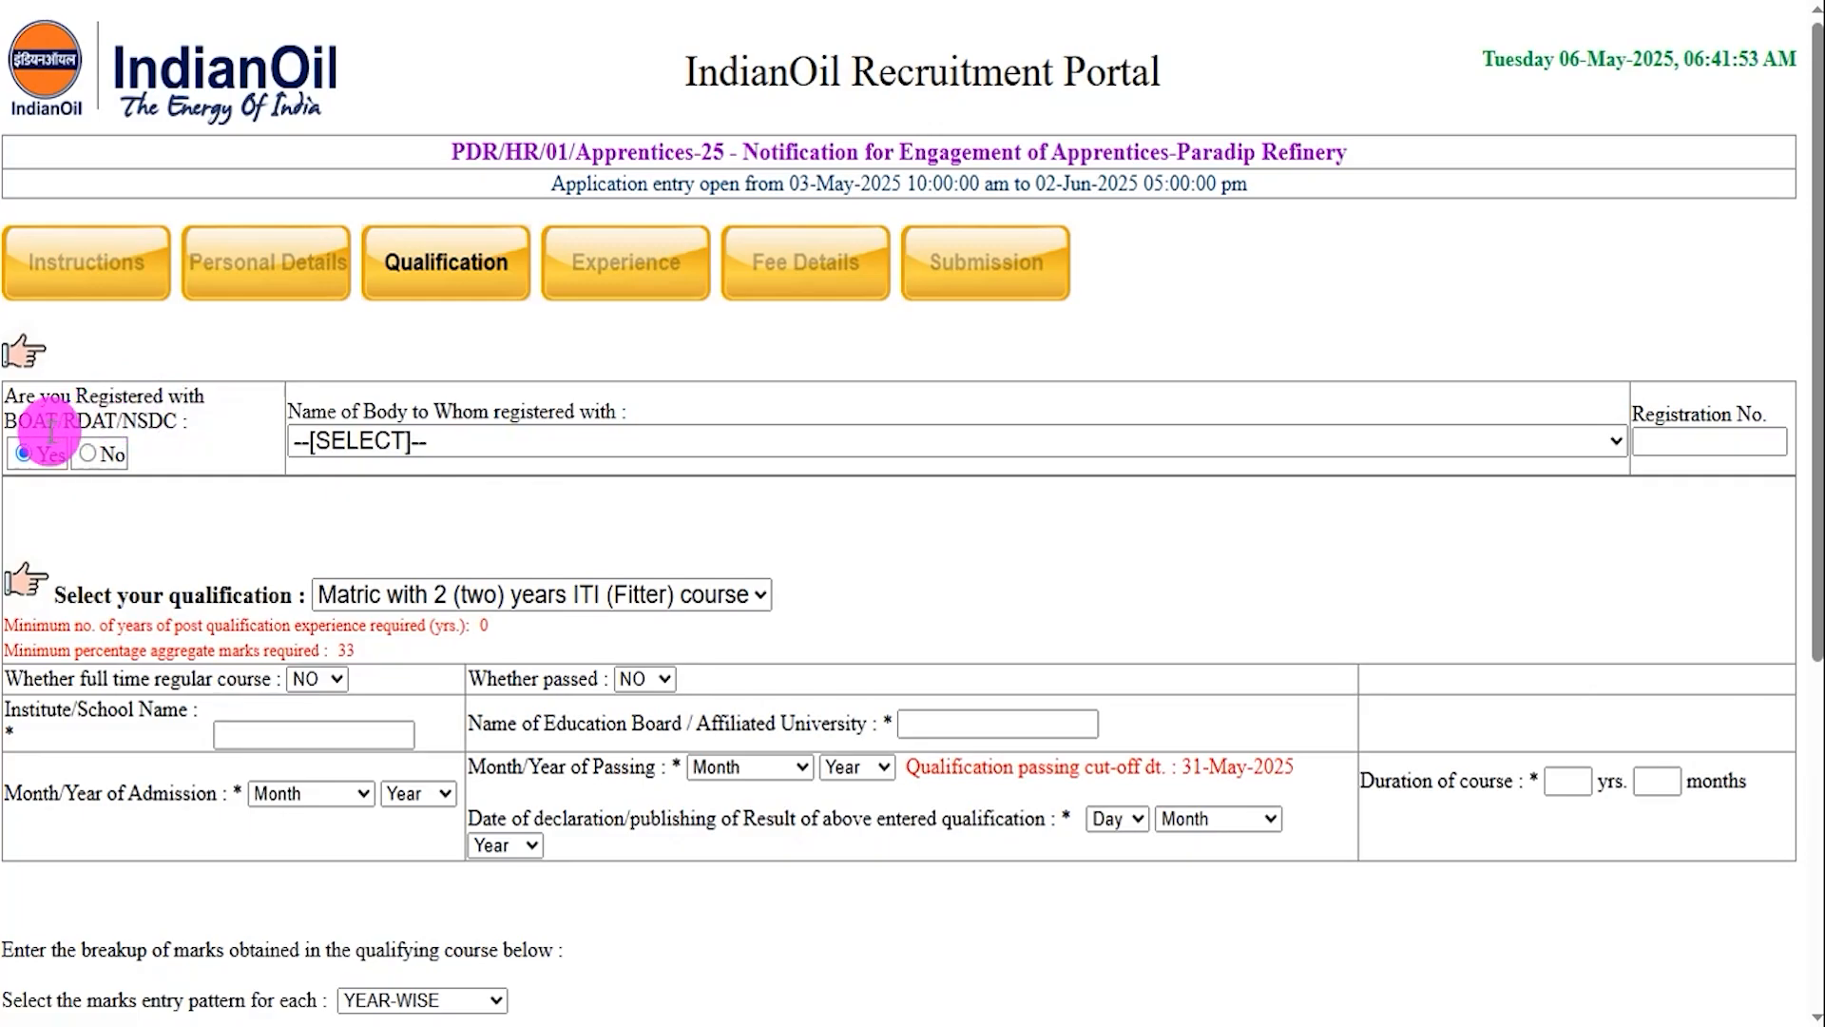
# On the Qualification page, choose Board of Apprenticeship Training (BOAT) as the registering body and go to the empty registration number field.
pyautogui.click(391, 439)
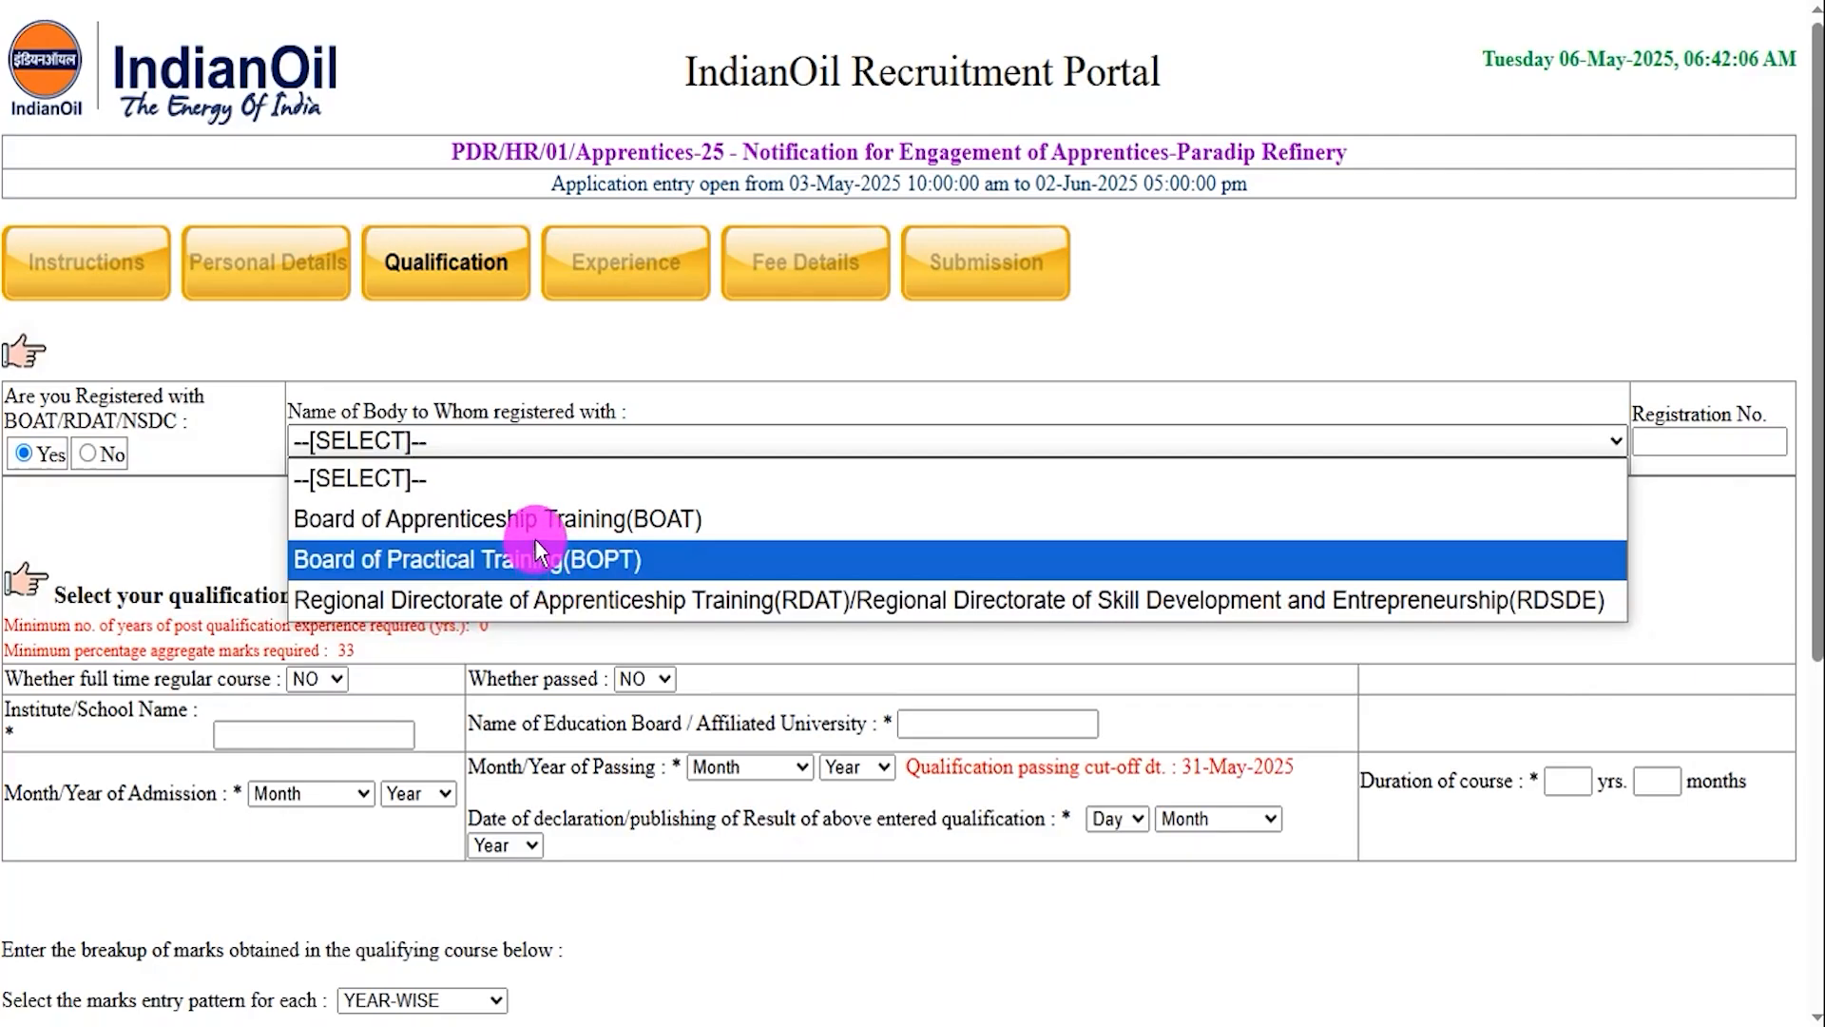
pyautogui.click(552, 517)
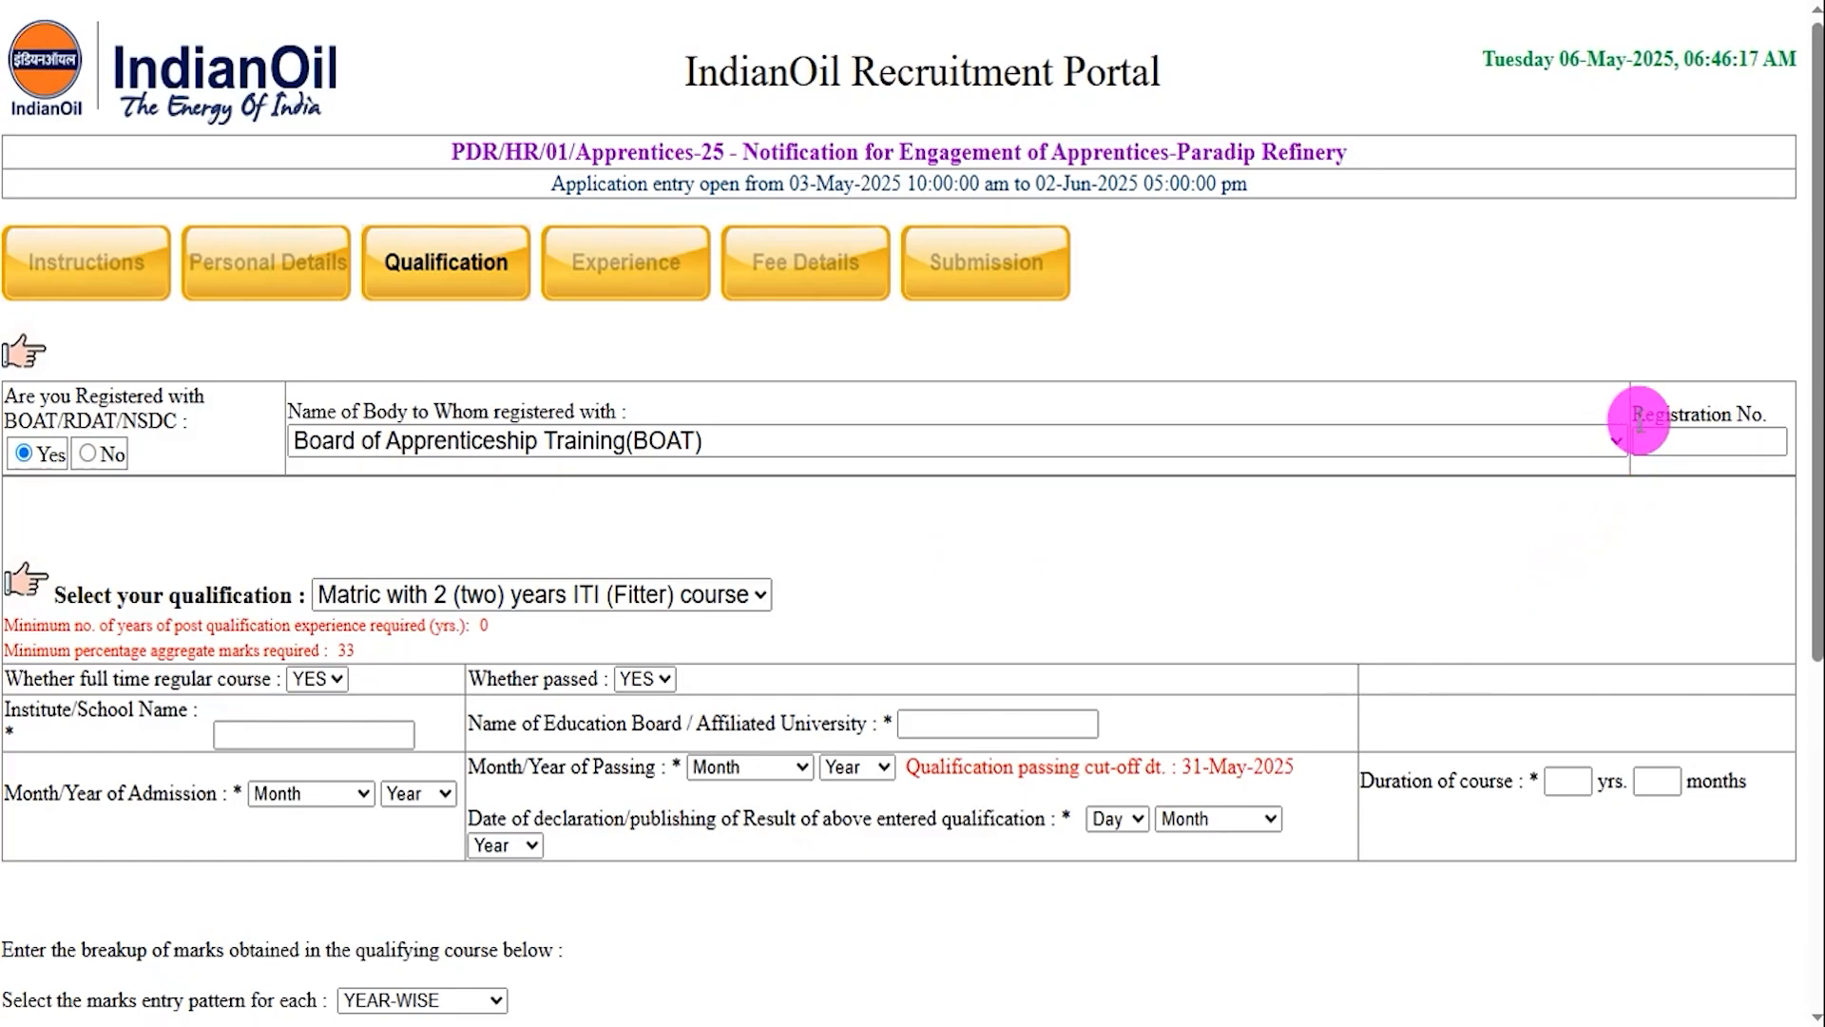
pyautogui.moveTo(1633, 414); pyautogui.dragTo(1757, 417)
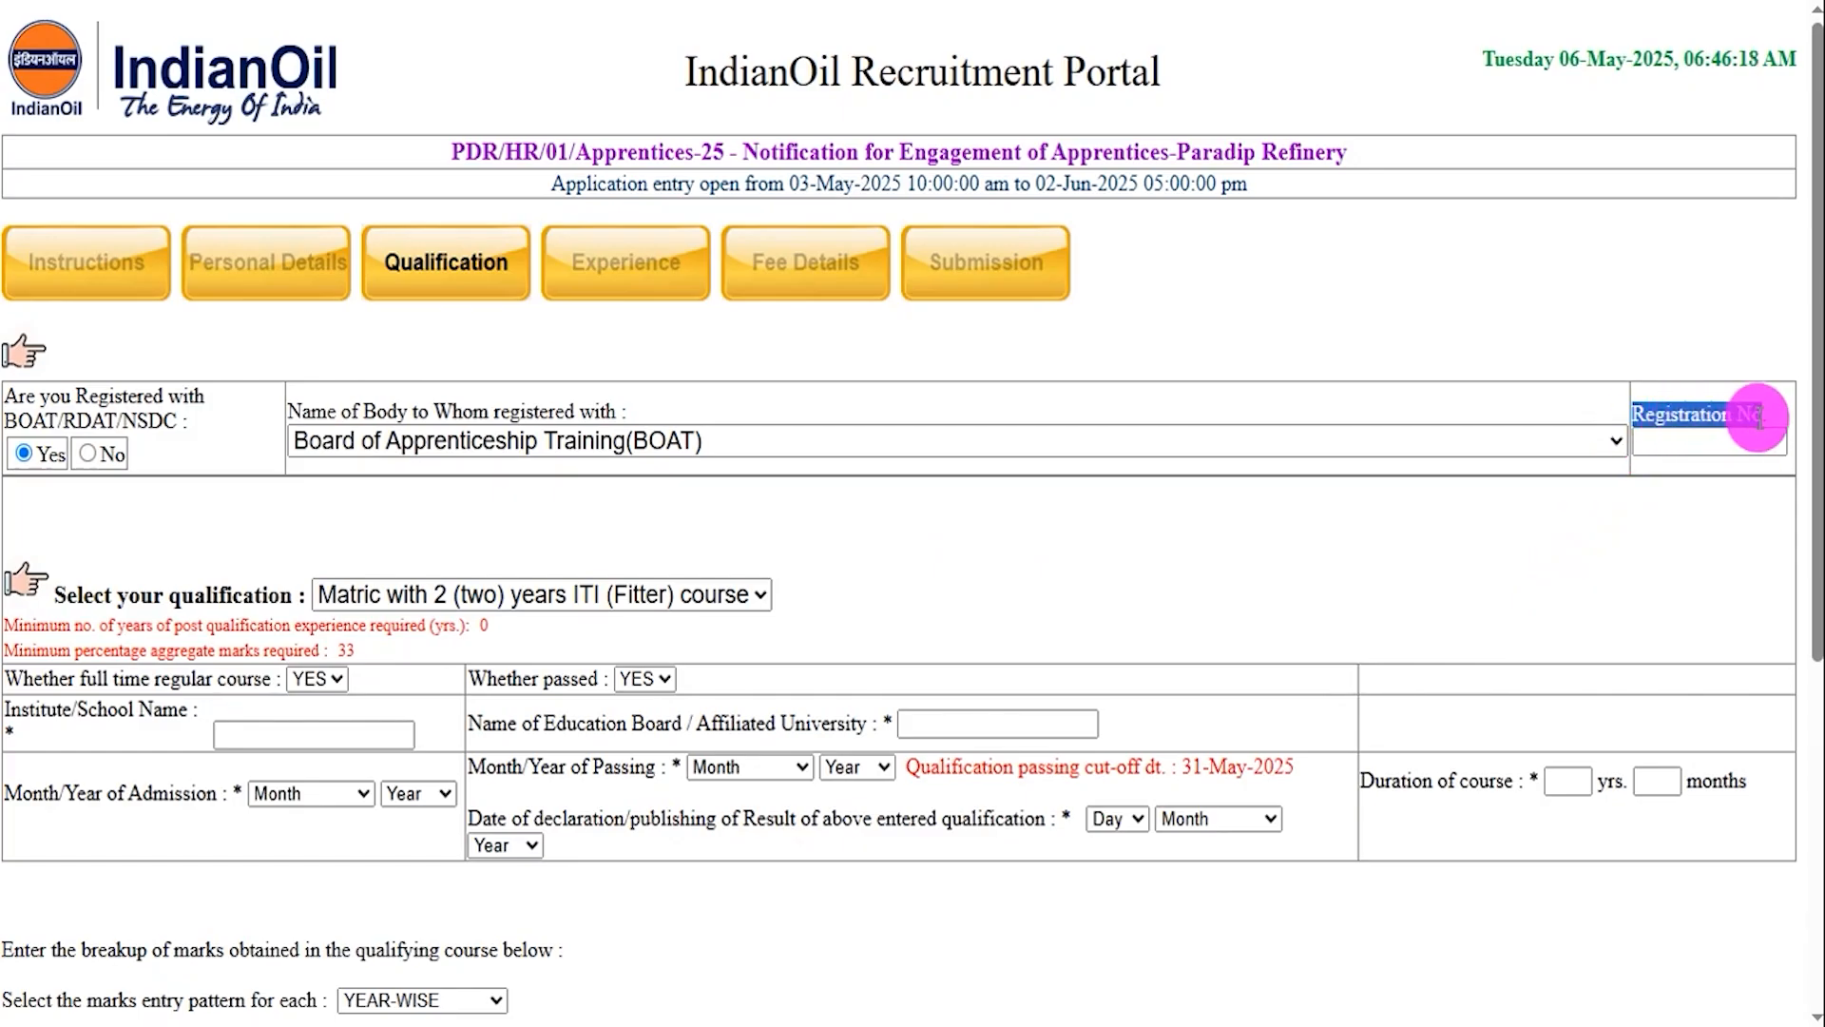
pyautogui.click(1713, 438)
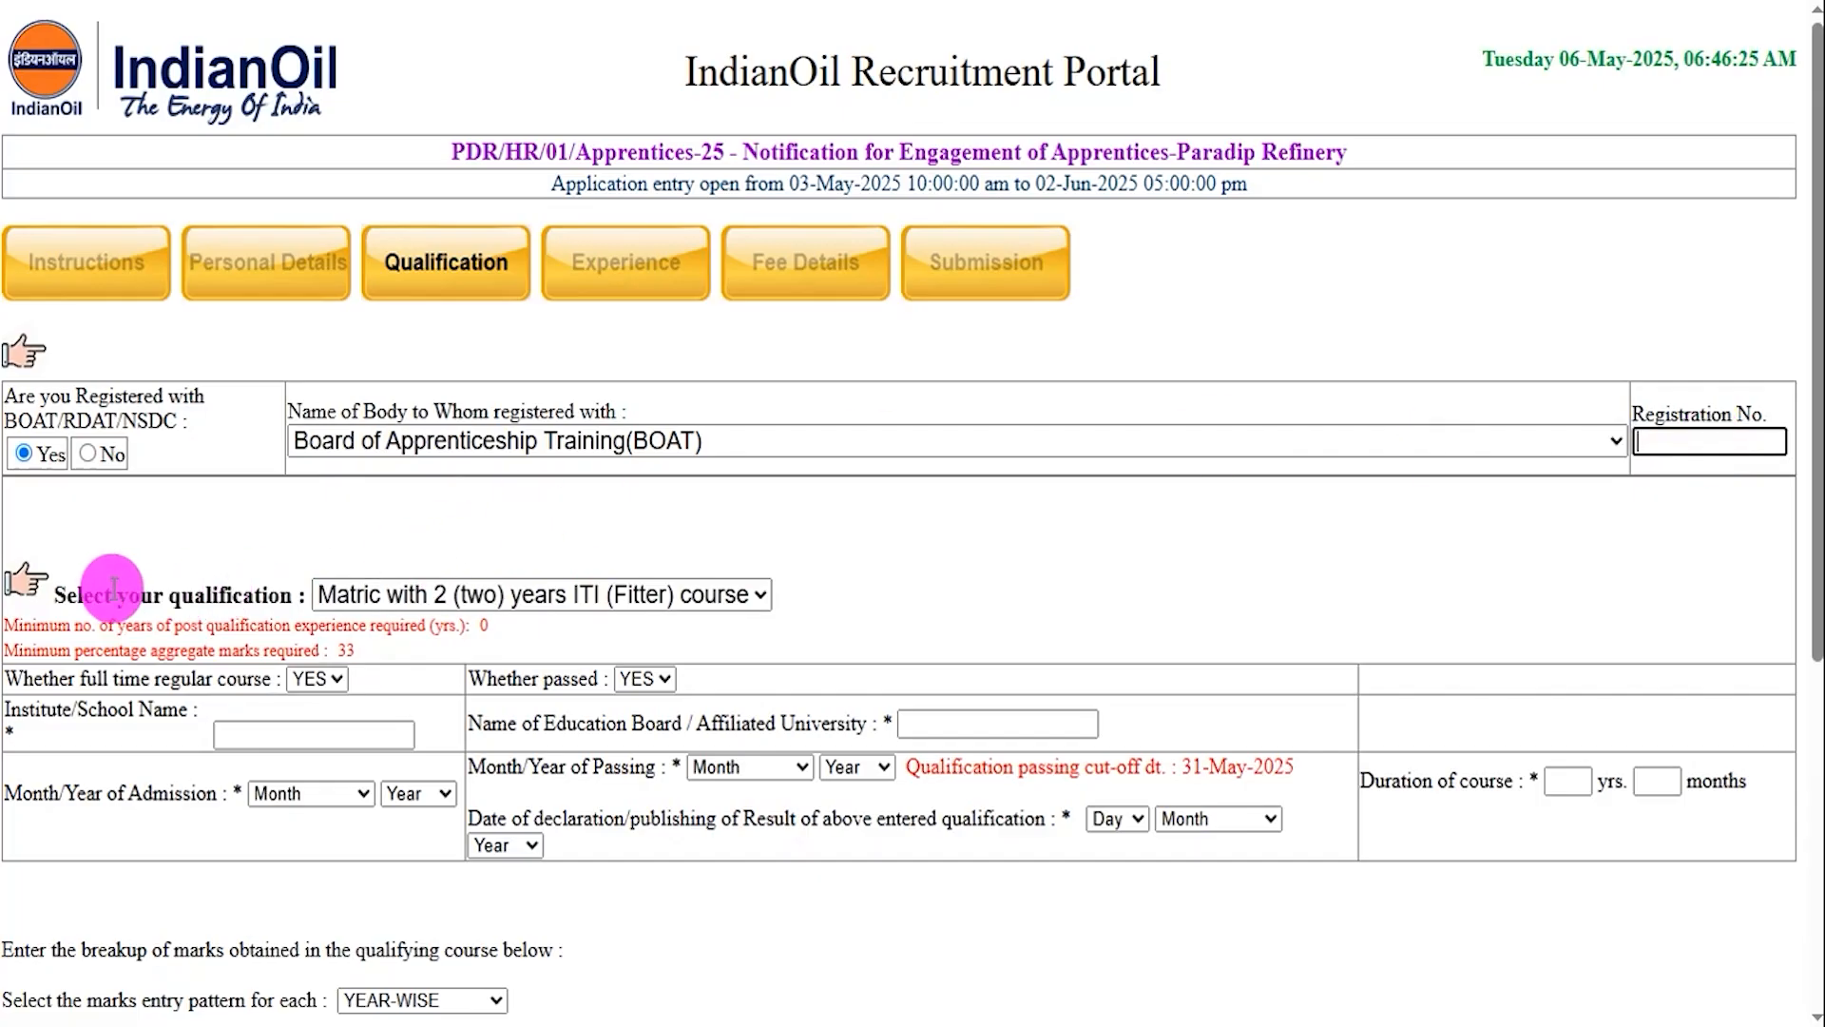
# Check the choices for qualification, full time regular course and whether passed, leaving each selection as it is.
pyautogui.moveTo(83, 591); pyautogui.dragTo(242, 595)
pyautogui.click(482, 603)
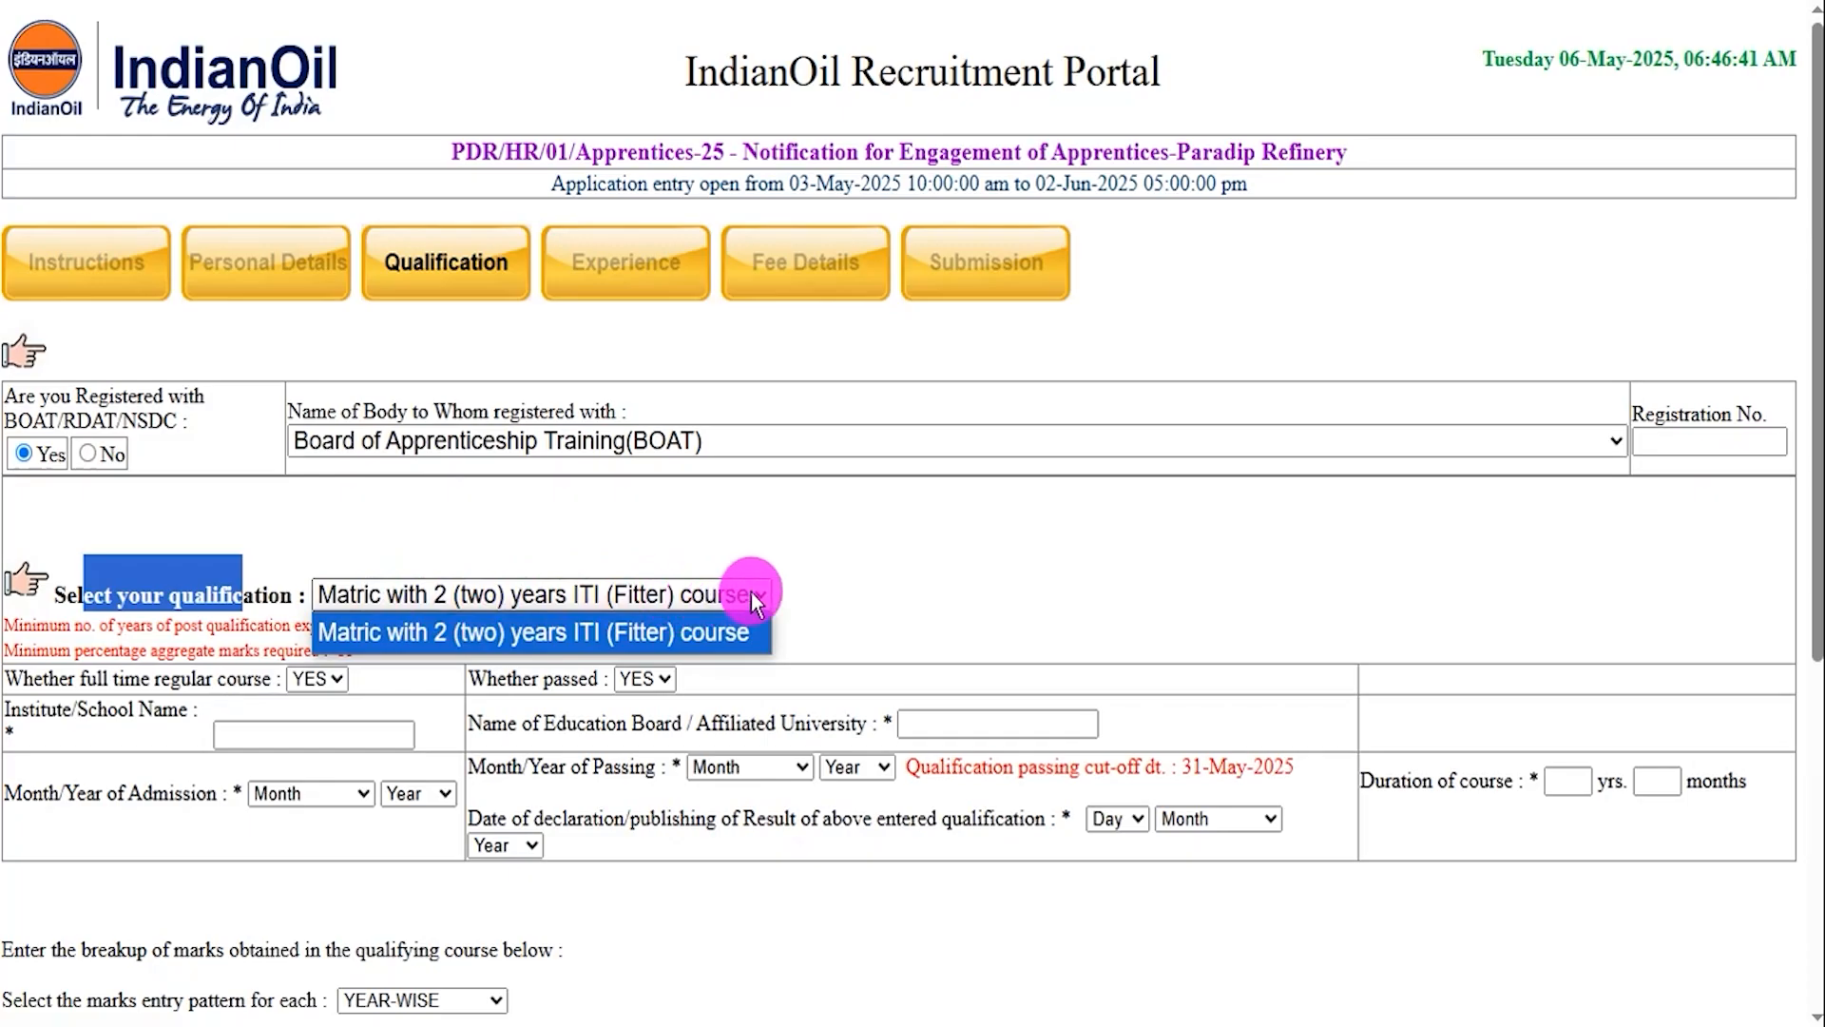
pyautogui.click(863, 581)
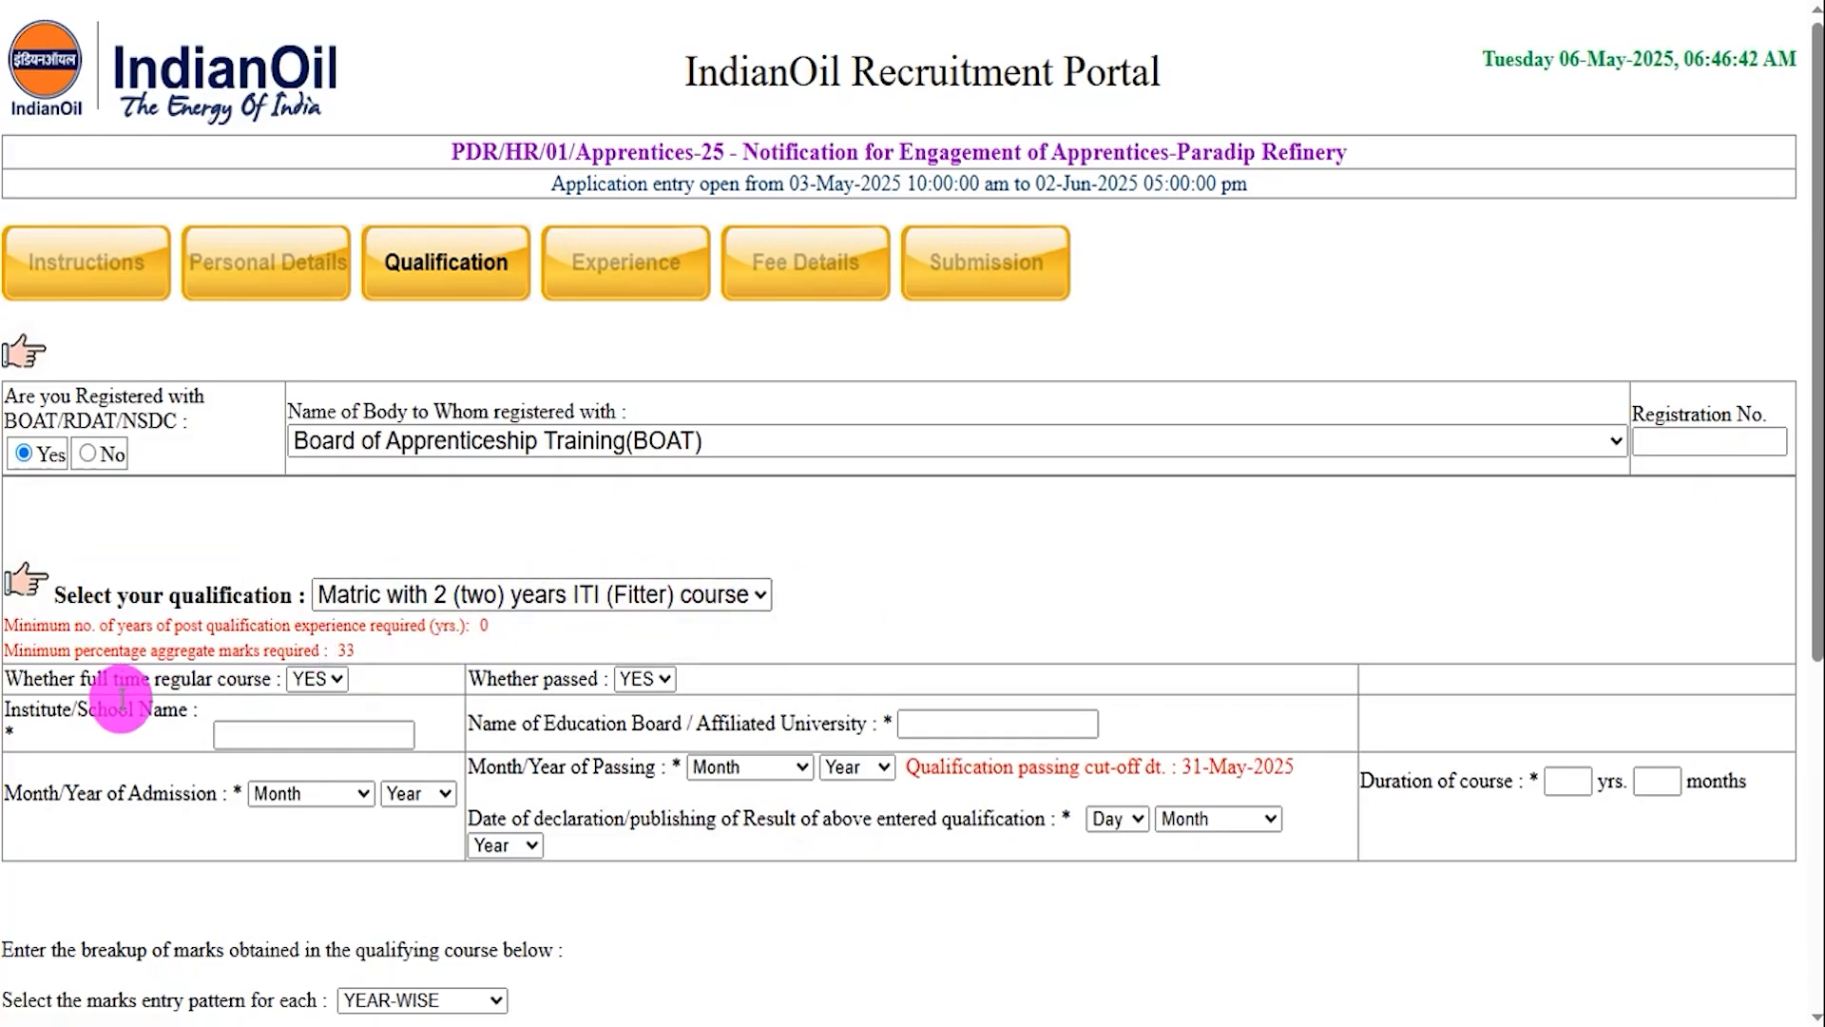
pyautogui.moveTo(59, 679); pyautogui.dragTo(283, 683)
pyautogui.click(314, 678)
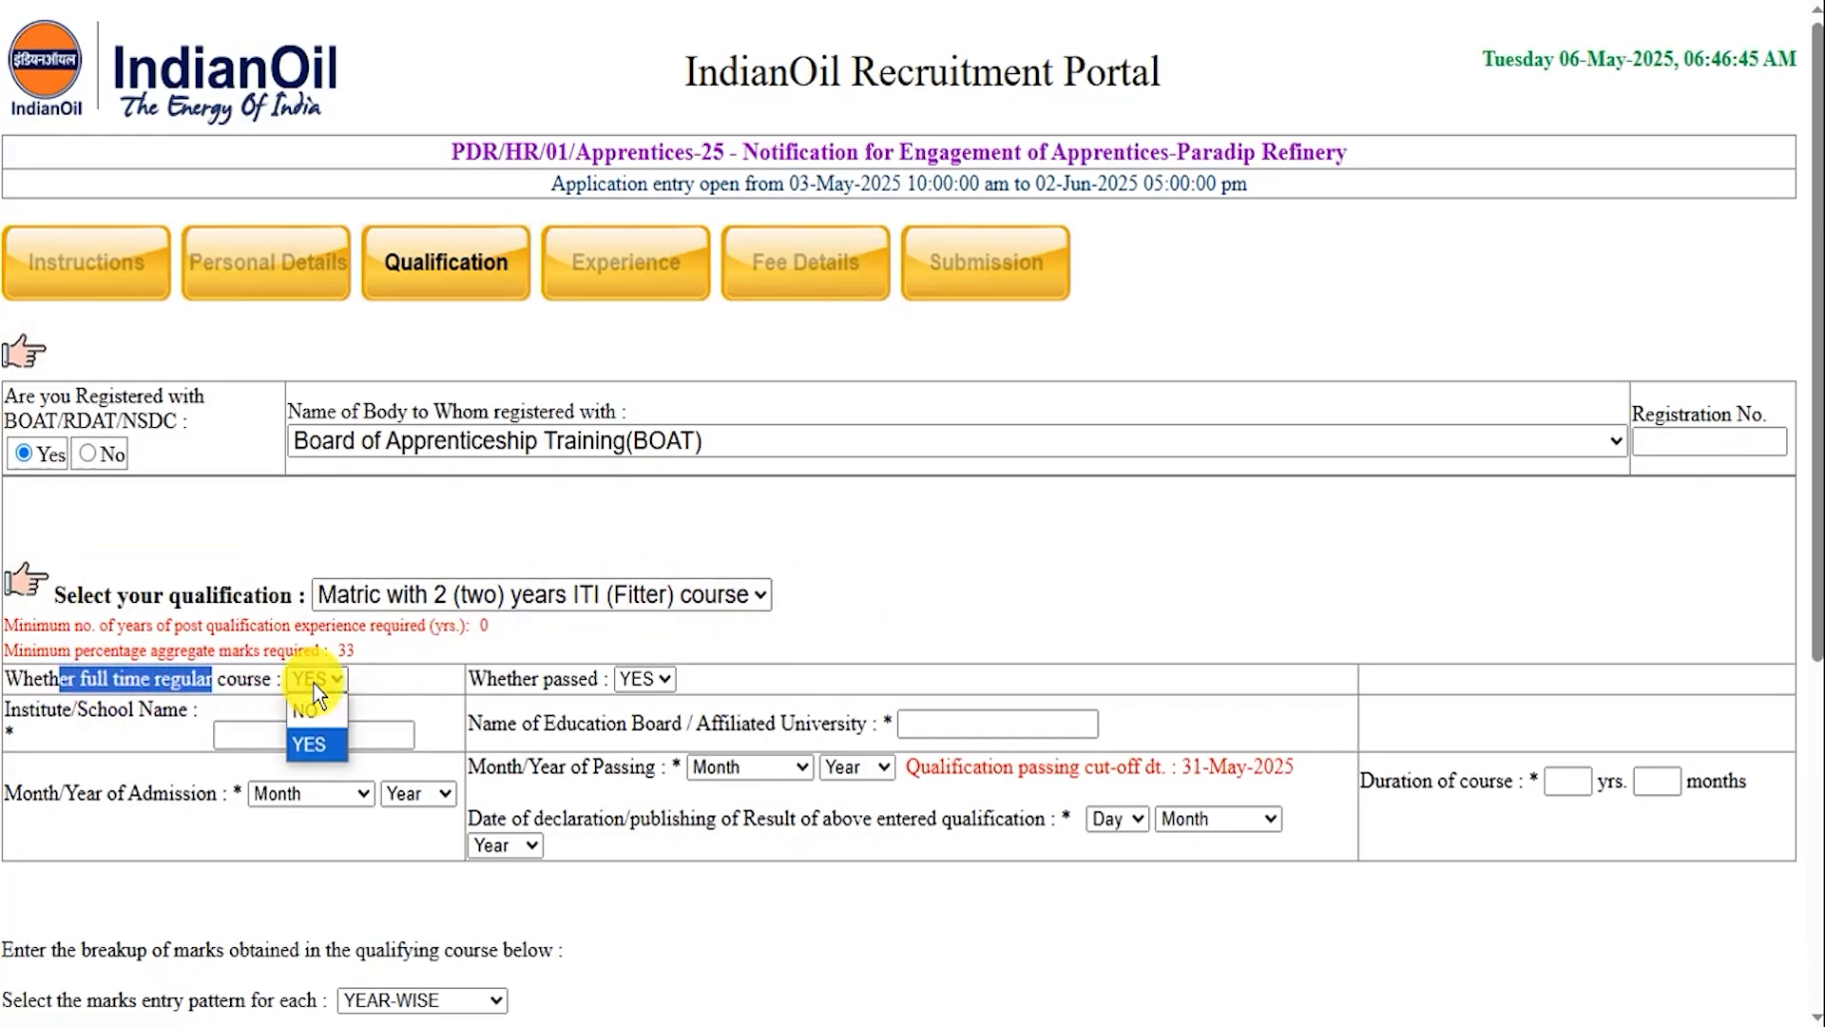
pyautogui.click(886, 614)
pyautogui.click(642, 681)
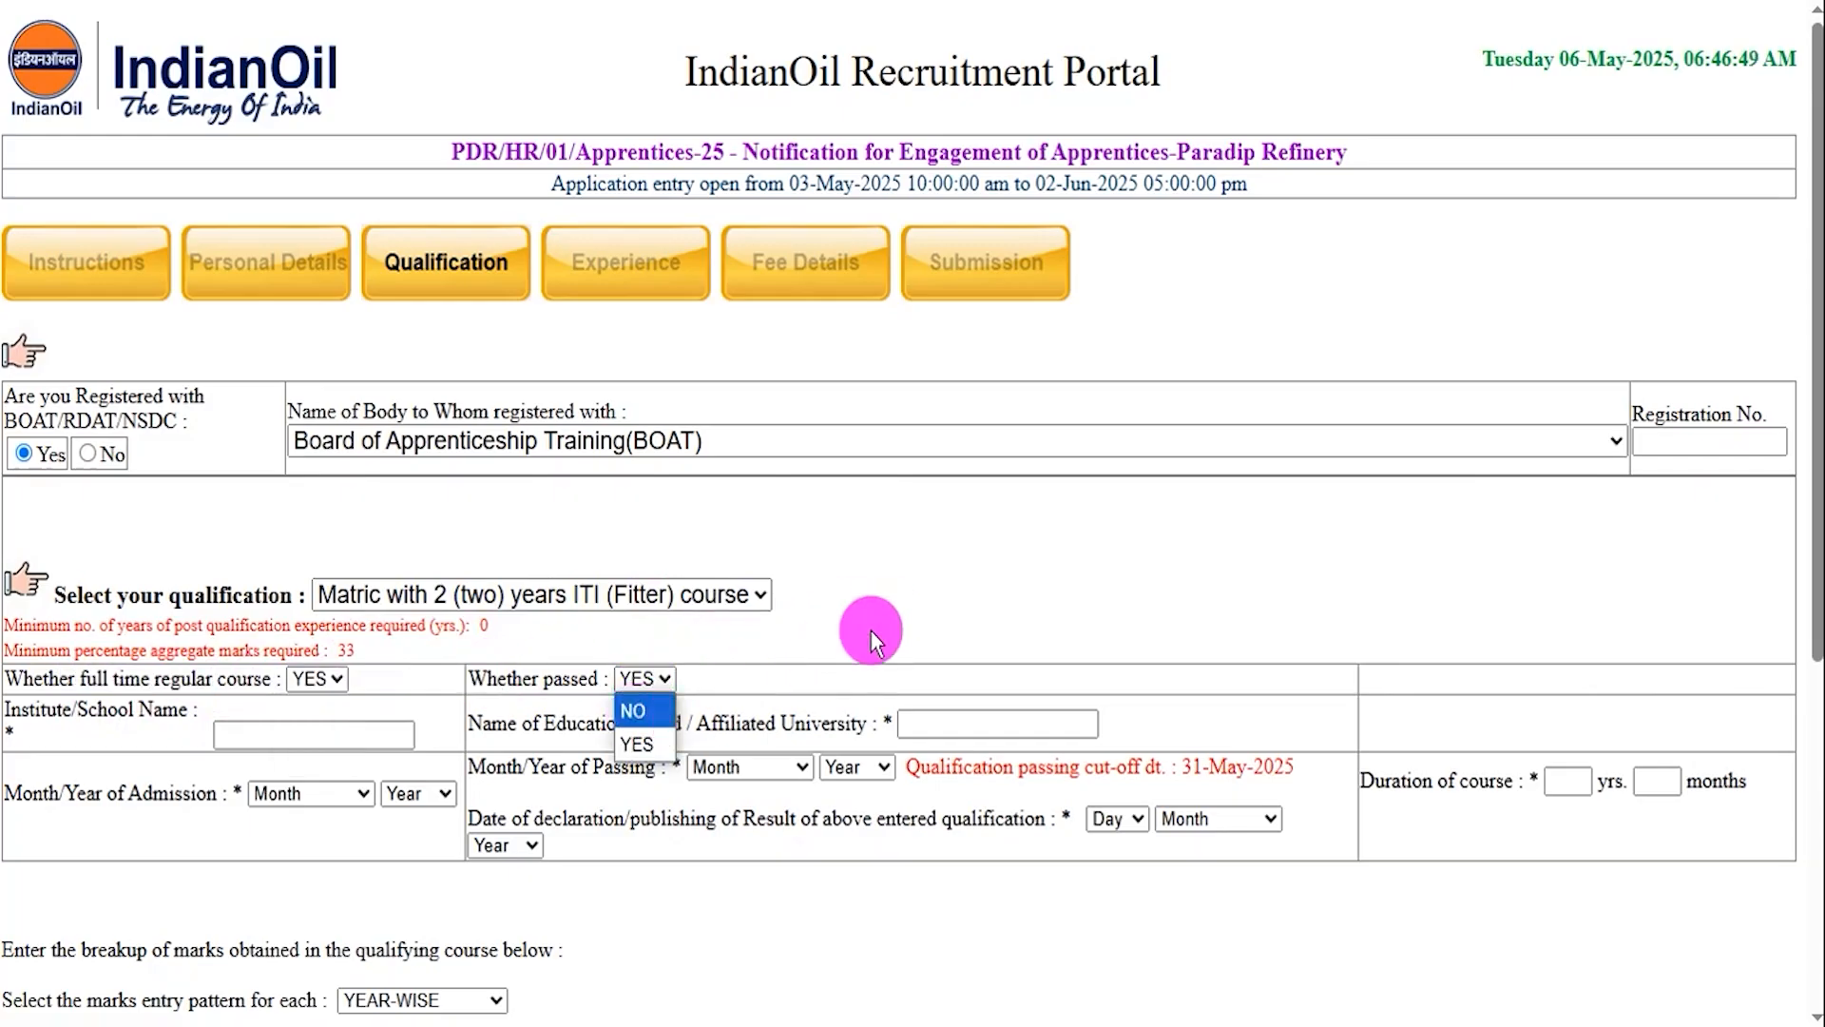
pyautogui.click(928, 597)
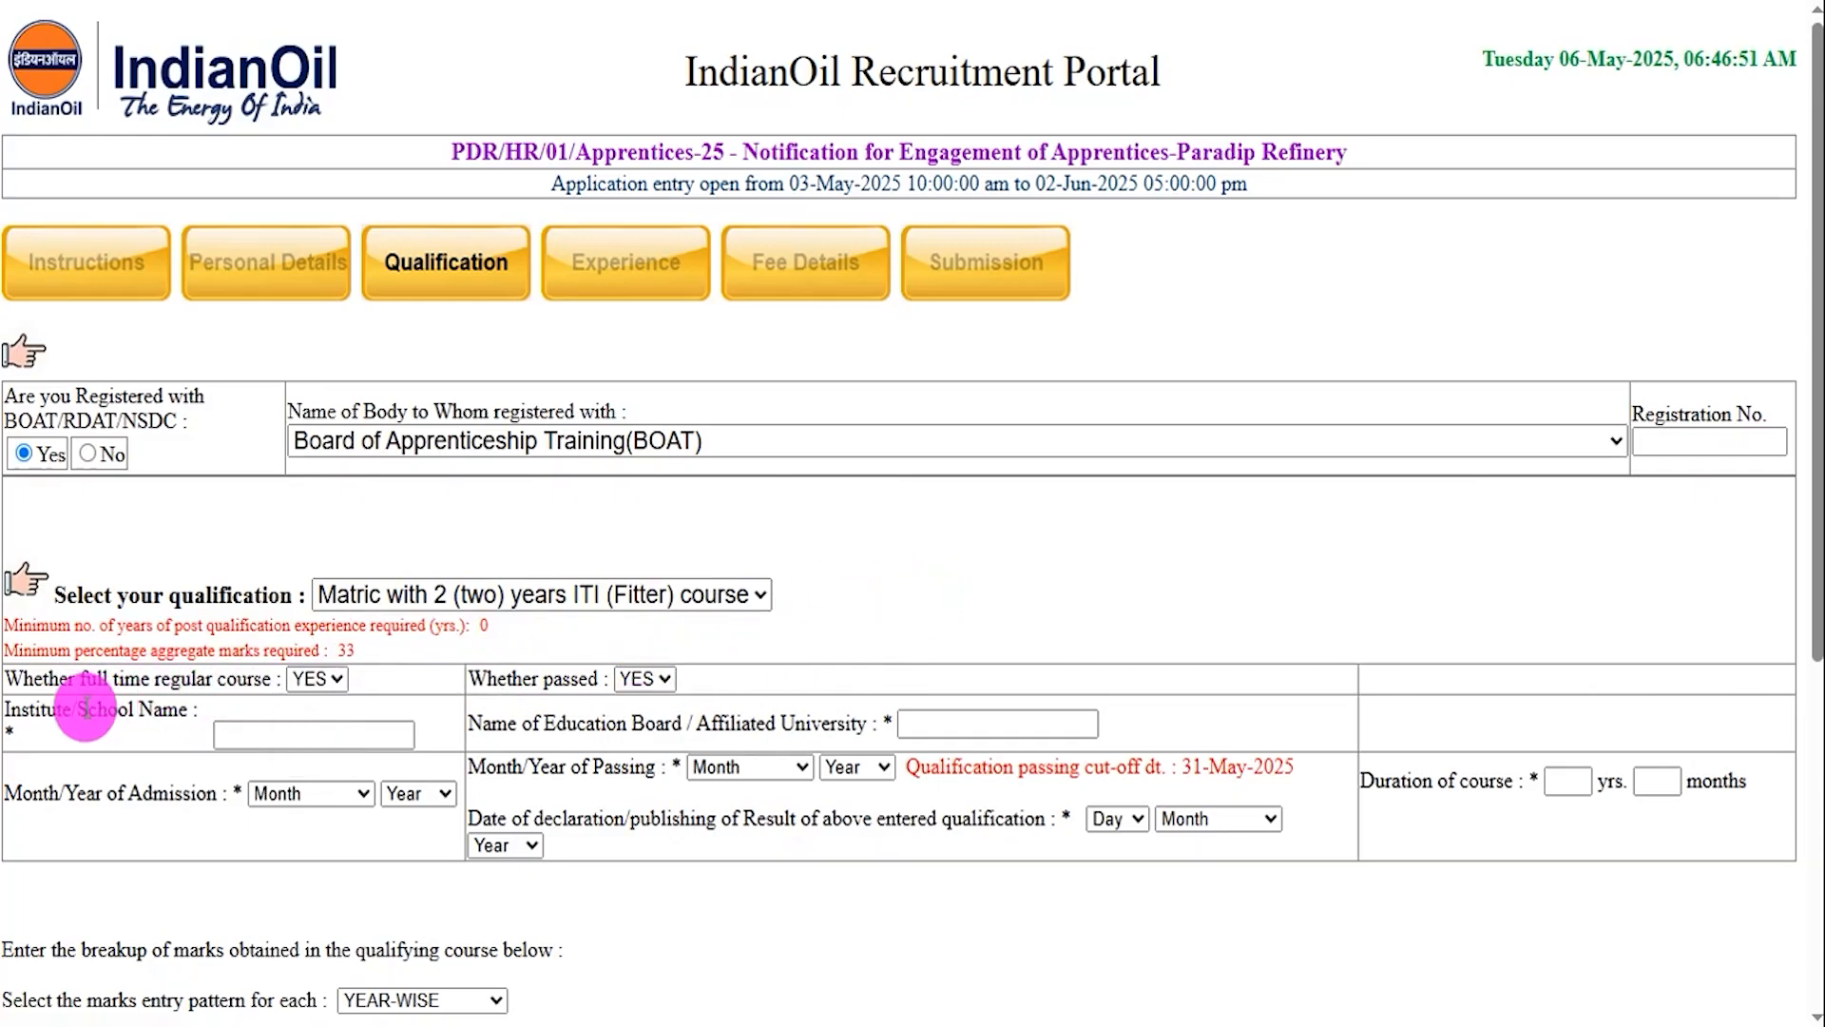
# Go through the institute/school name, education board/university and month/year of admission fields of the qualification details.
pyautogui.moveTo(31, 709); pyautogui.dragTo(137, 710)
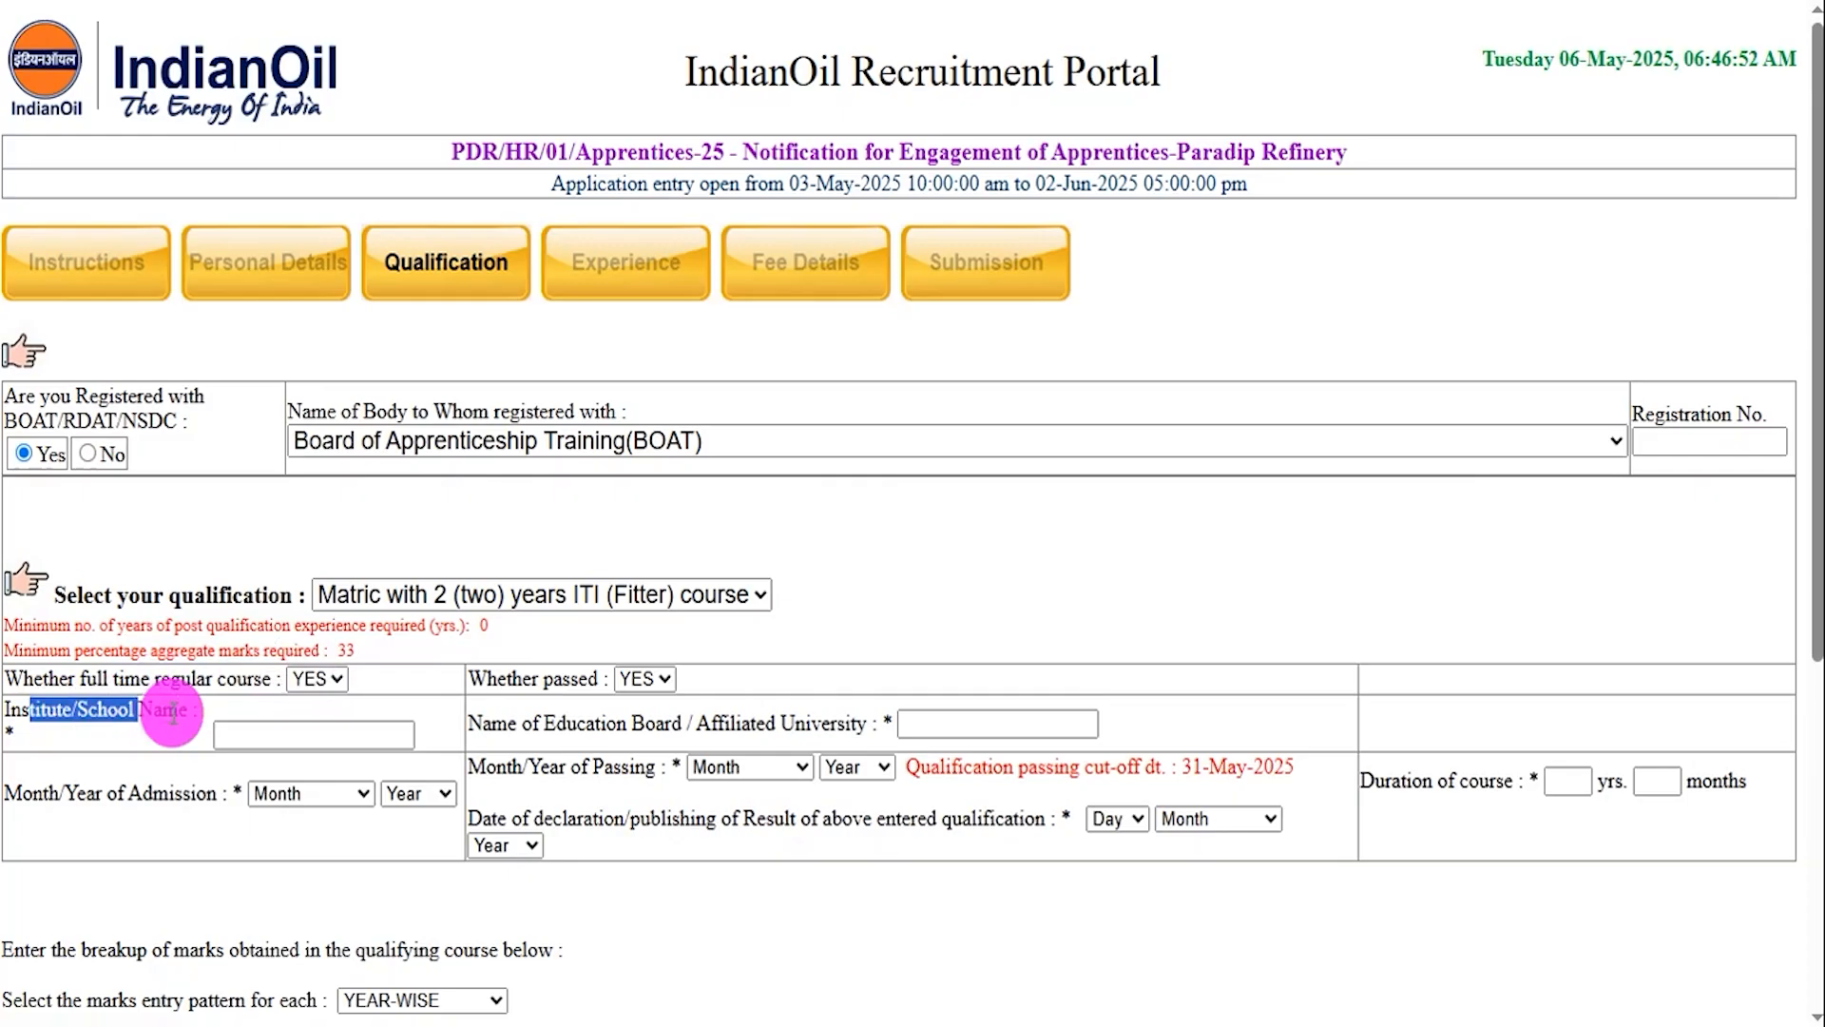
pyautogui.click(290, 738)
pyautogui.moveTo(699, 723); pyautogui.dragTo(558, 723)
pyautogui.click(969, 727)
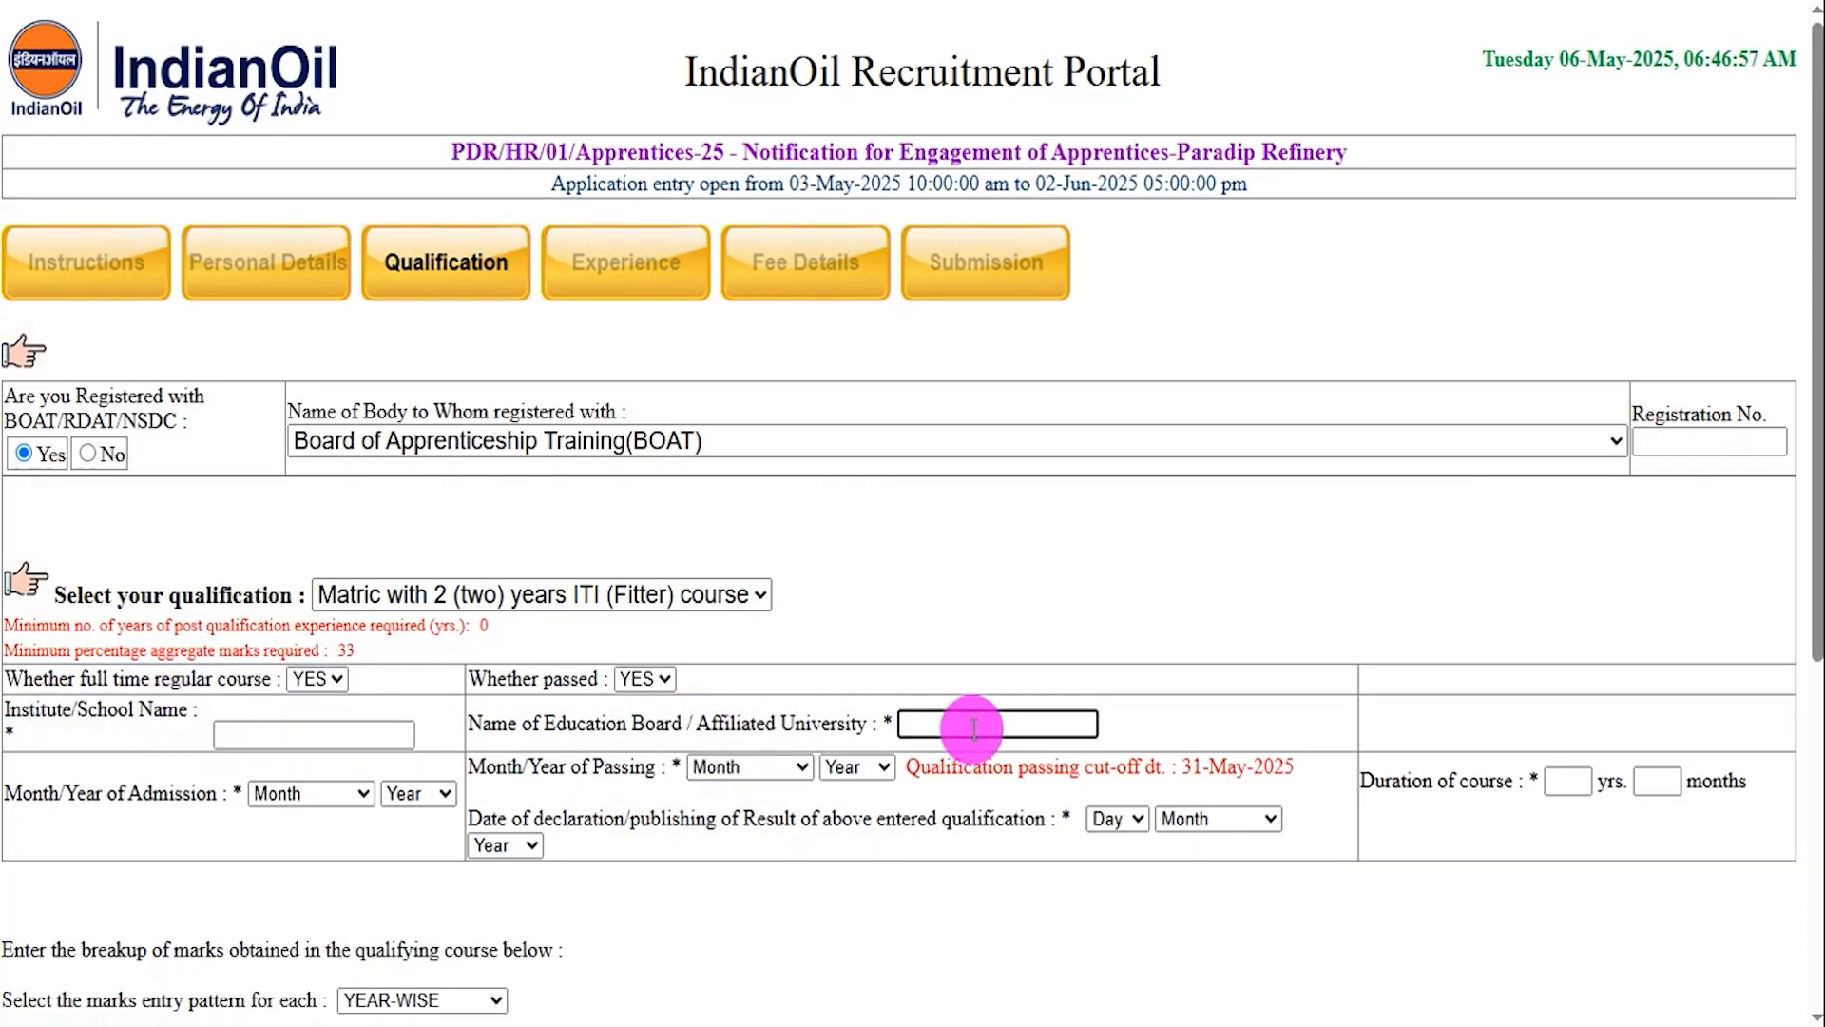
pyautogui.click(287, 790)
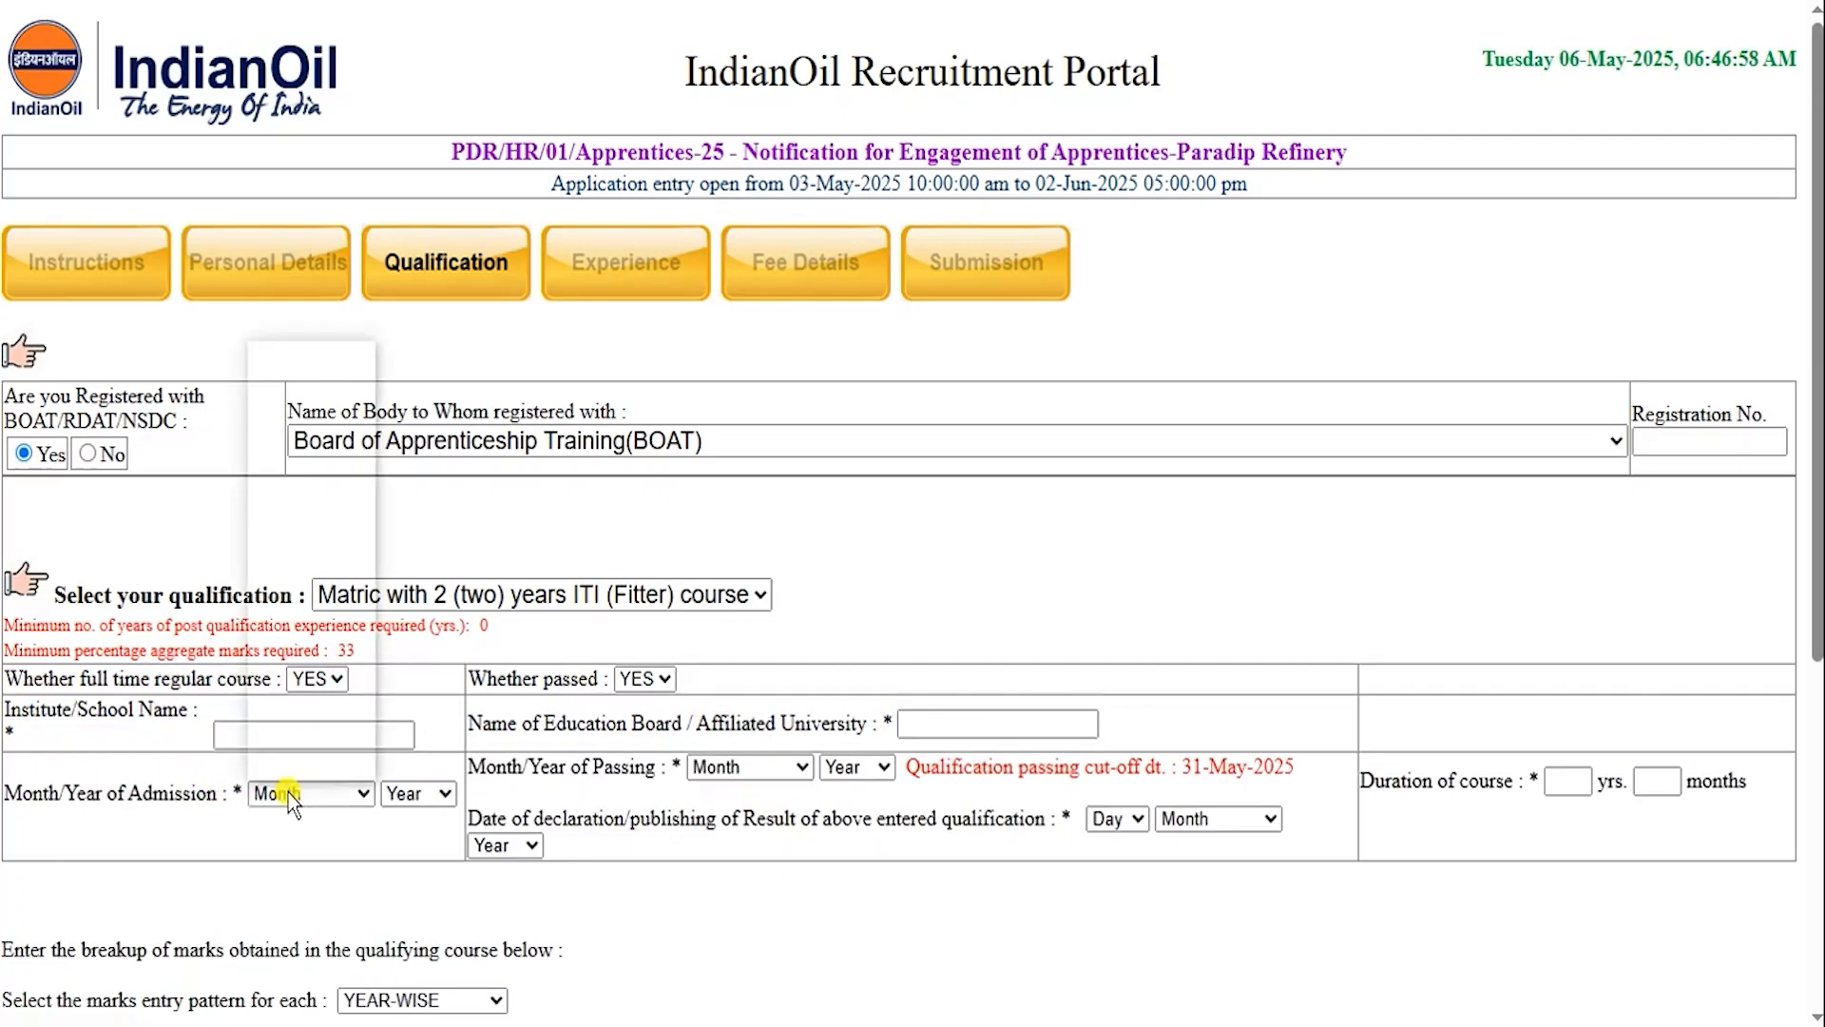
pyautogui.click(394, 793)
pyautogui.click(699, 848)
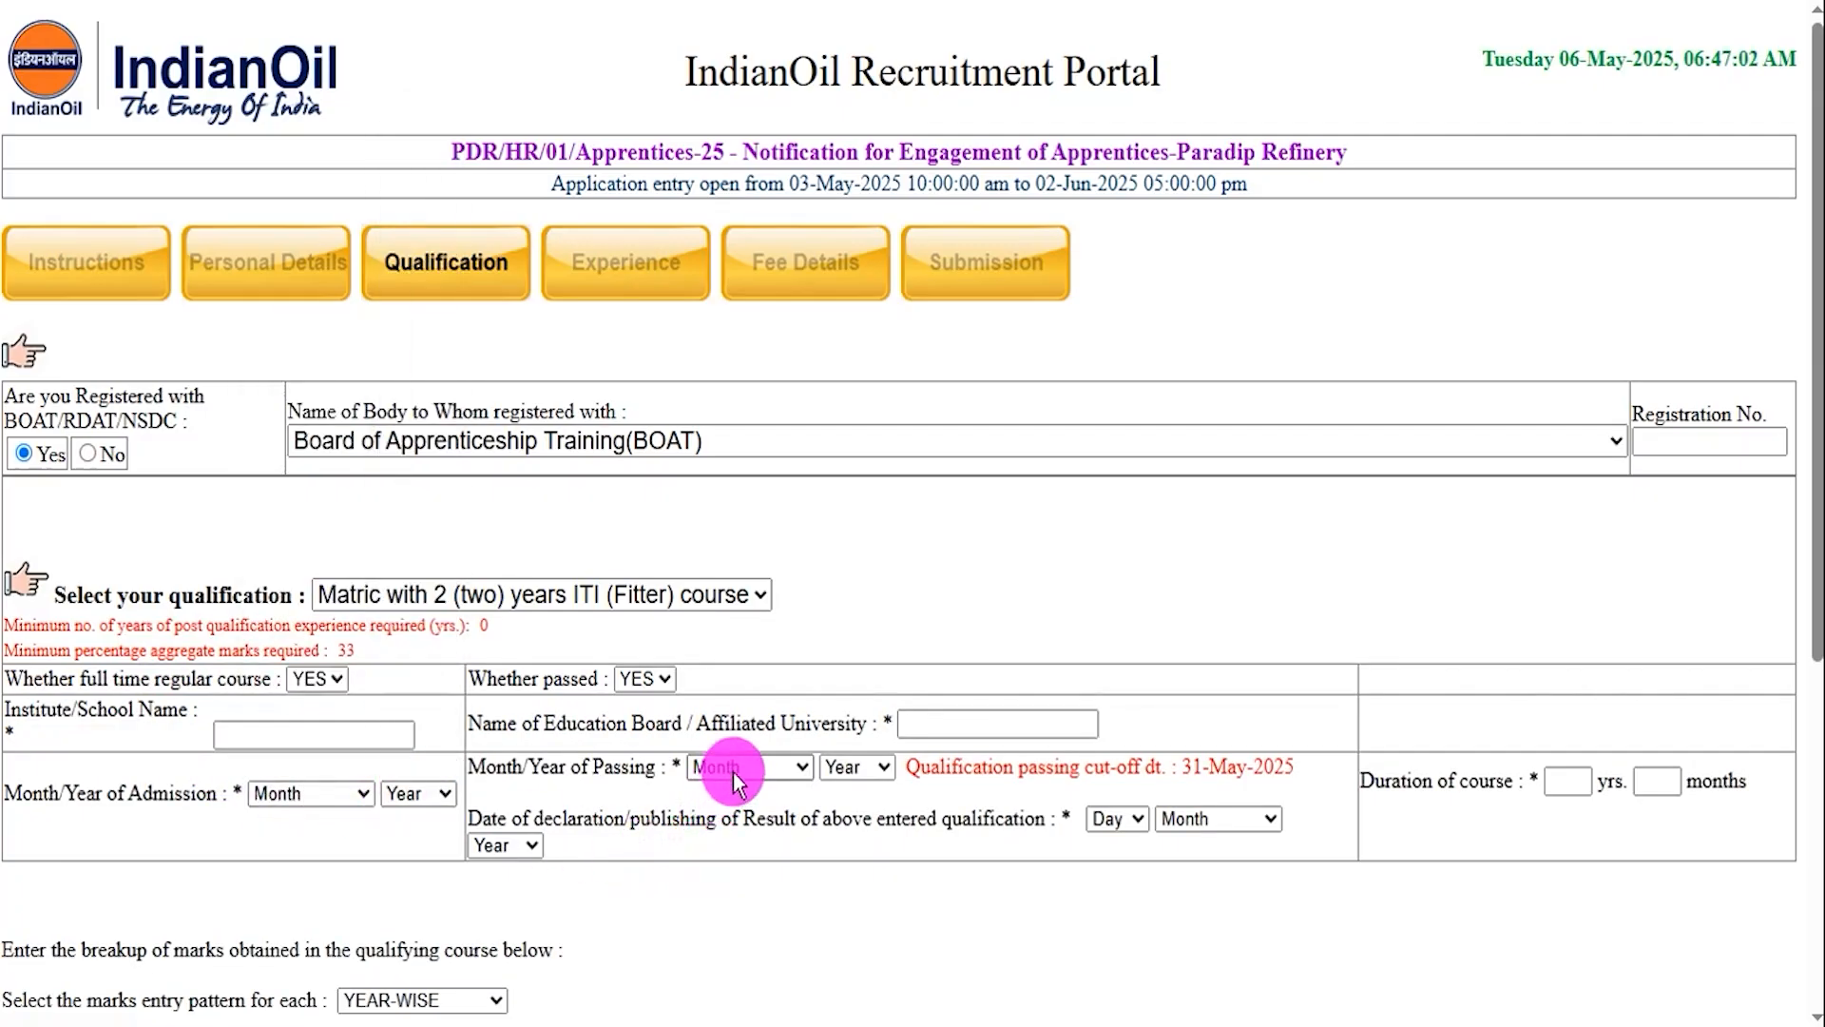
# Check the year of passing choices, the result declaration date fields and the duration of course entry.
pyautogui.click(865, 768)
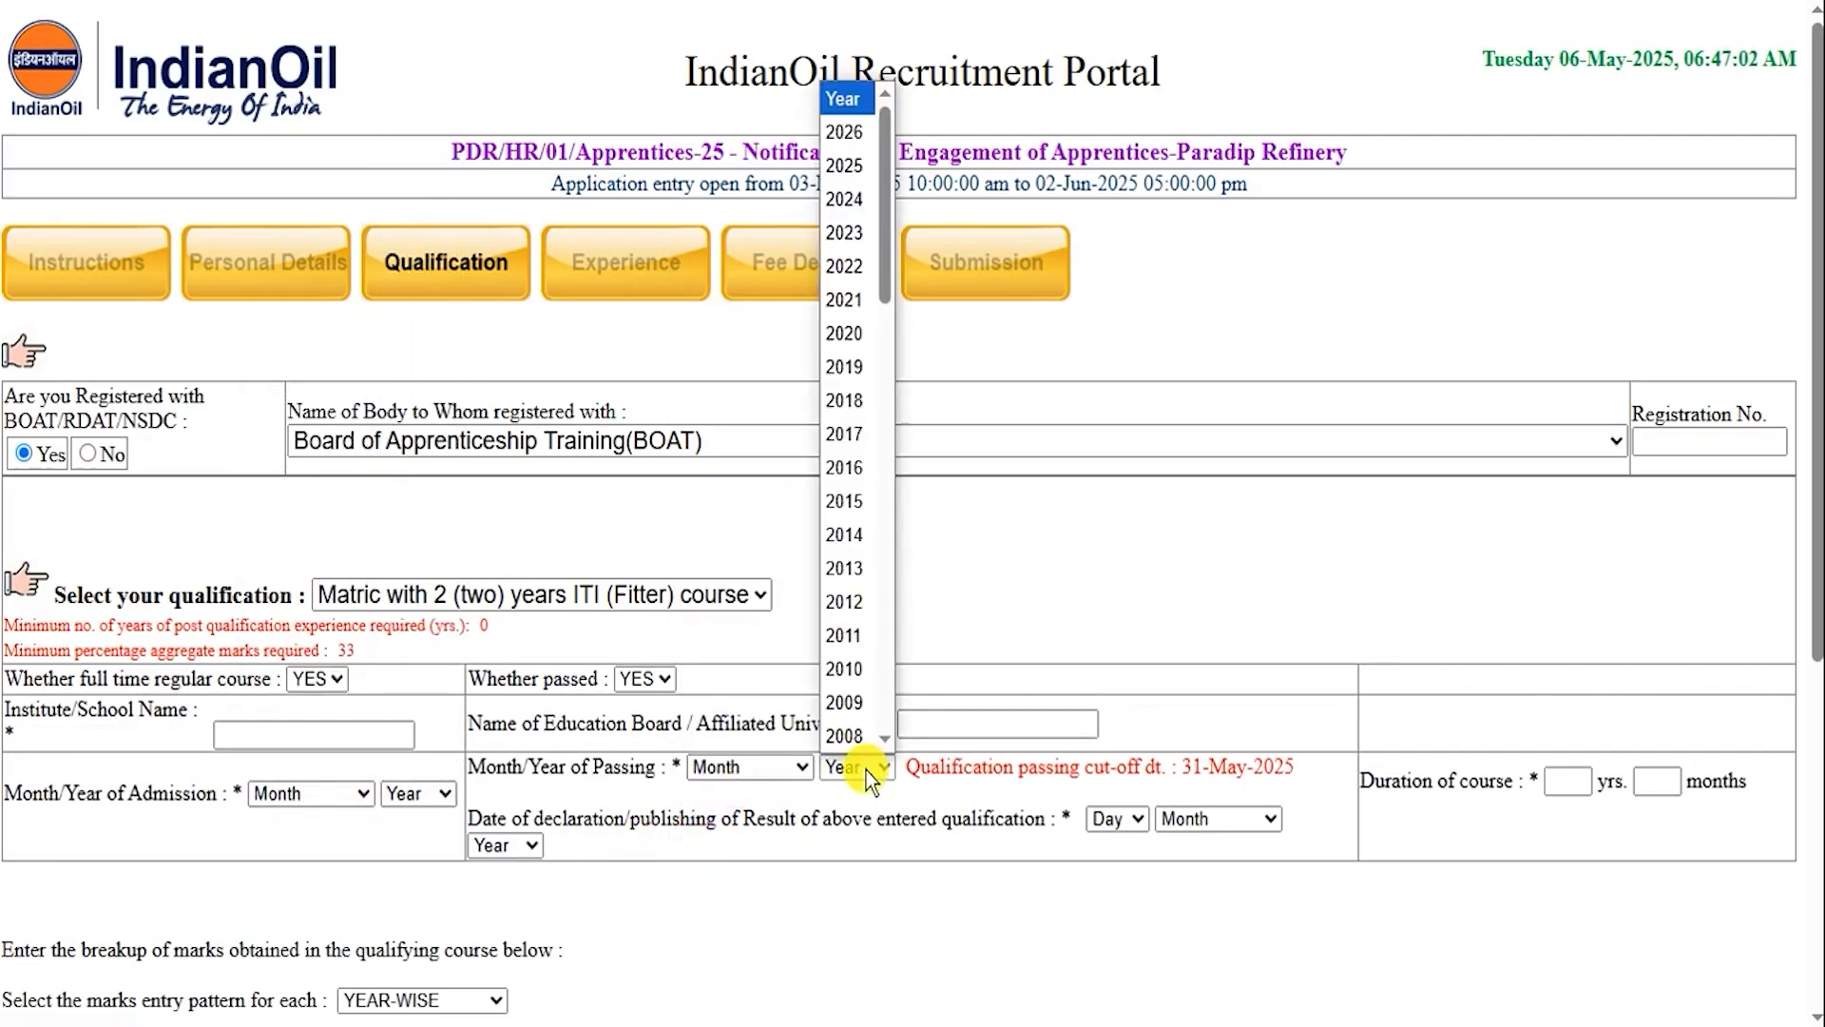
pyautogui.click(1104, 921)
pyautogui.moveTo(568, 818); pyautogui.dragTo(996, 821)
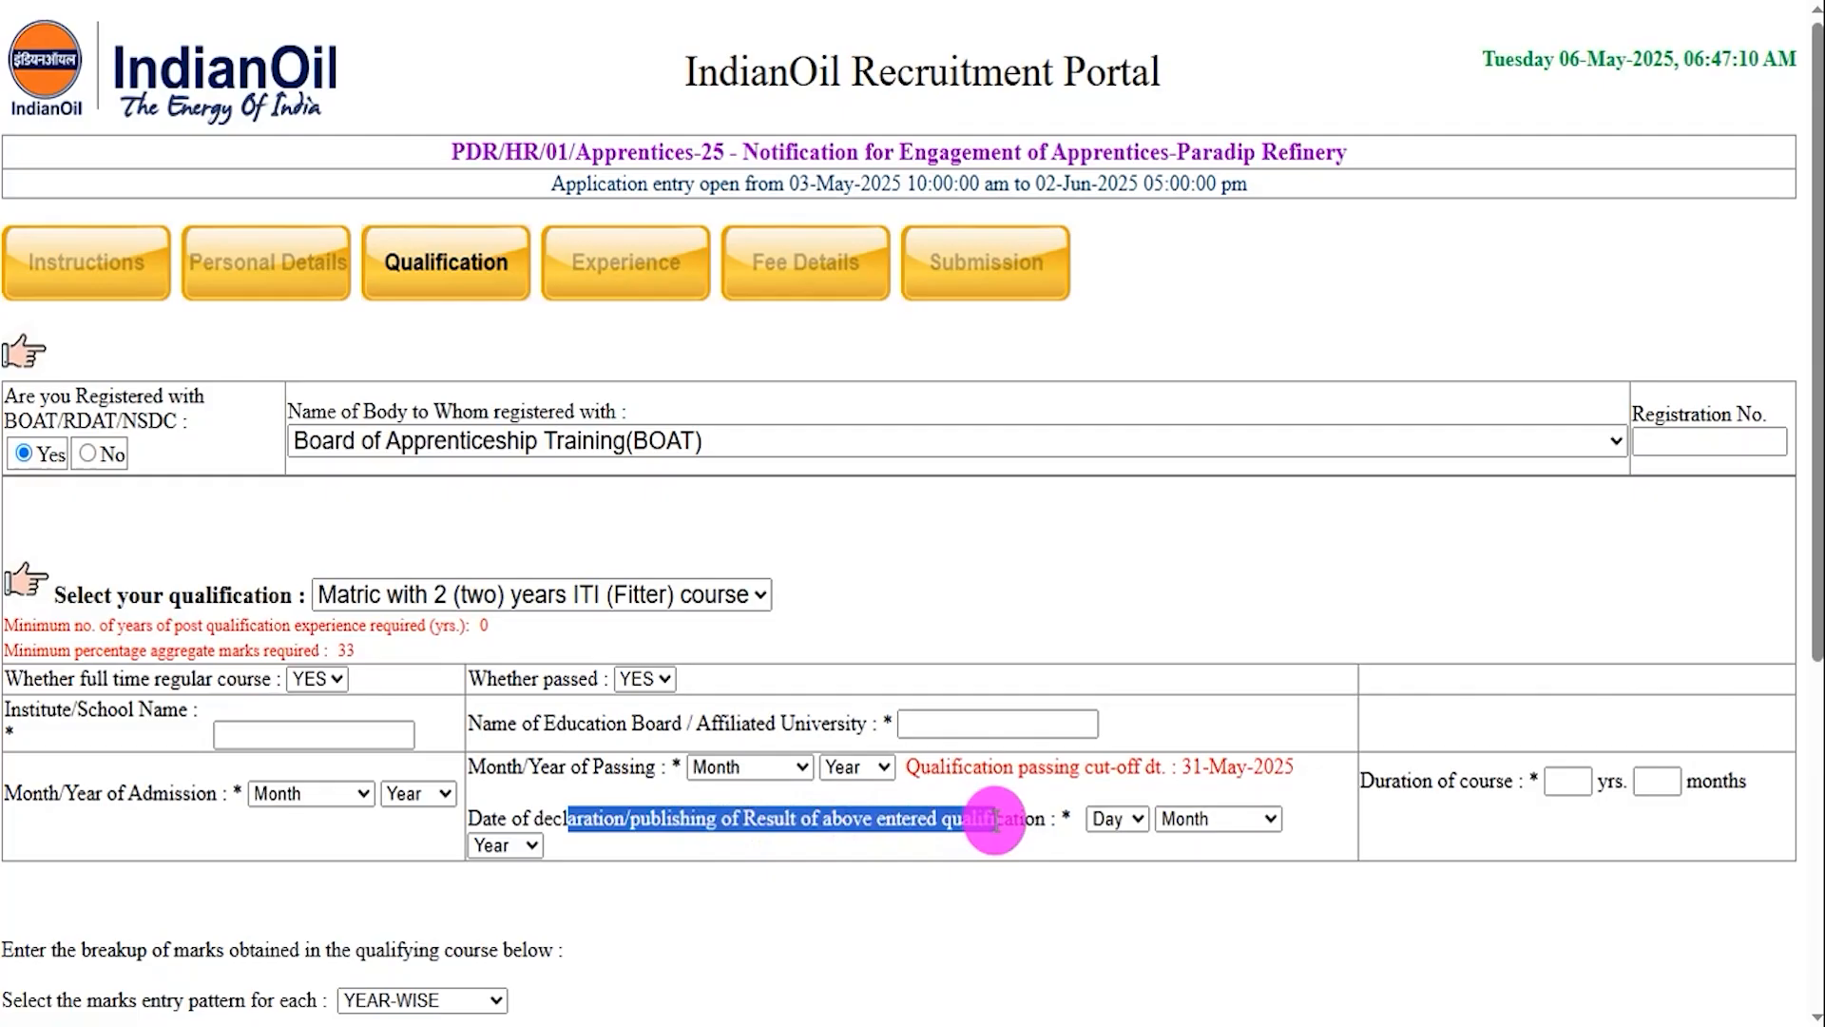
pyautogui.click(1110, 818)
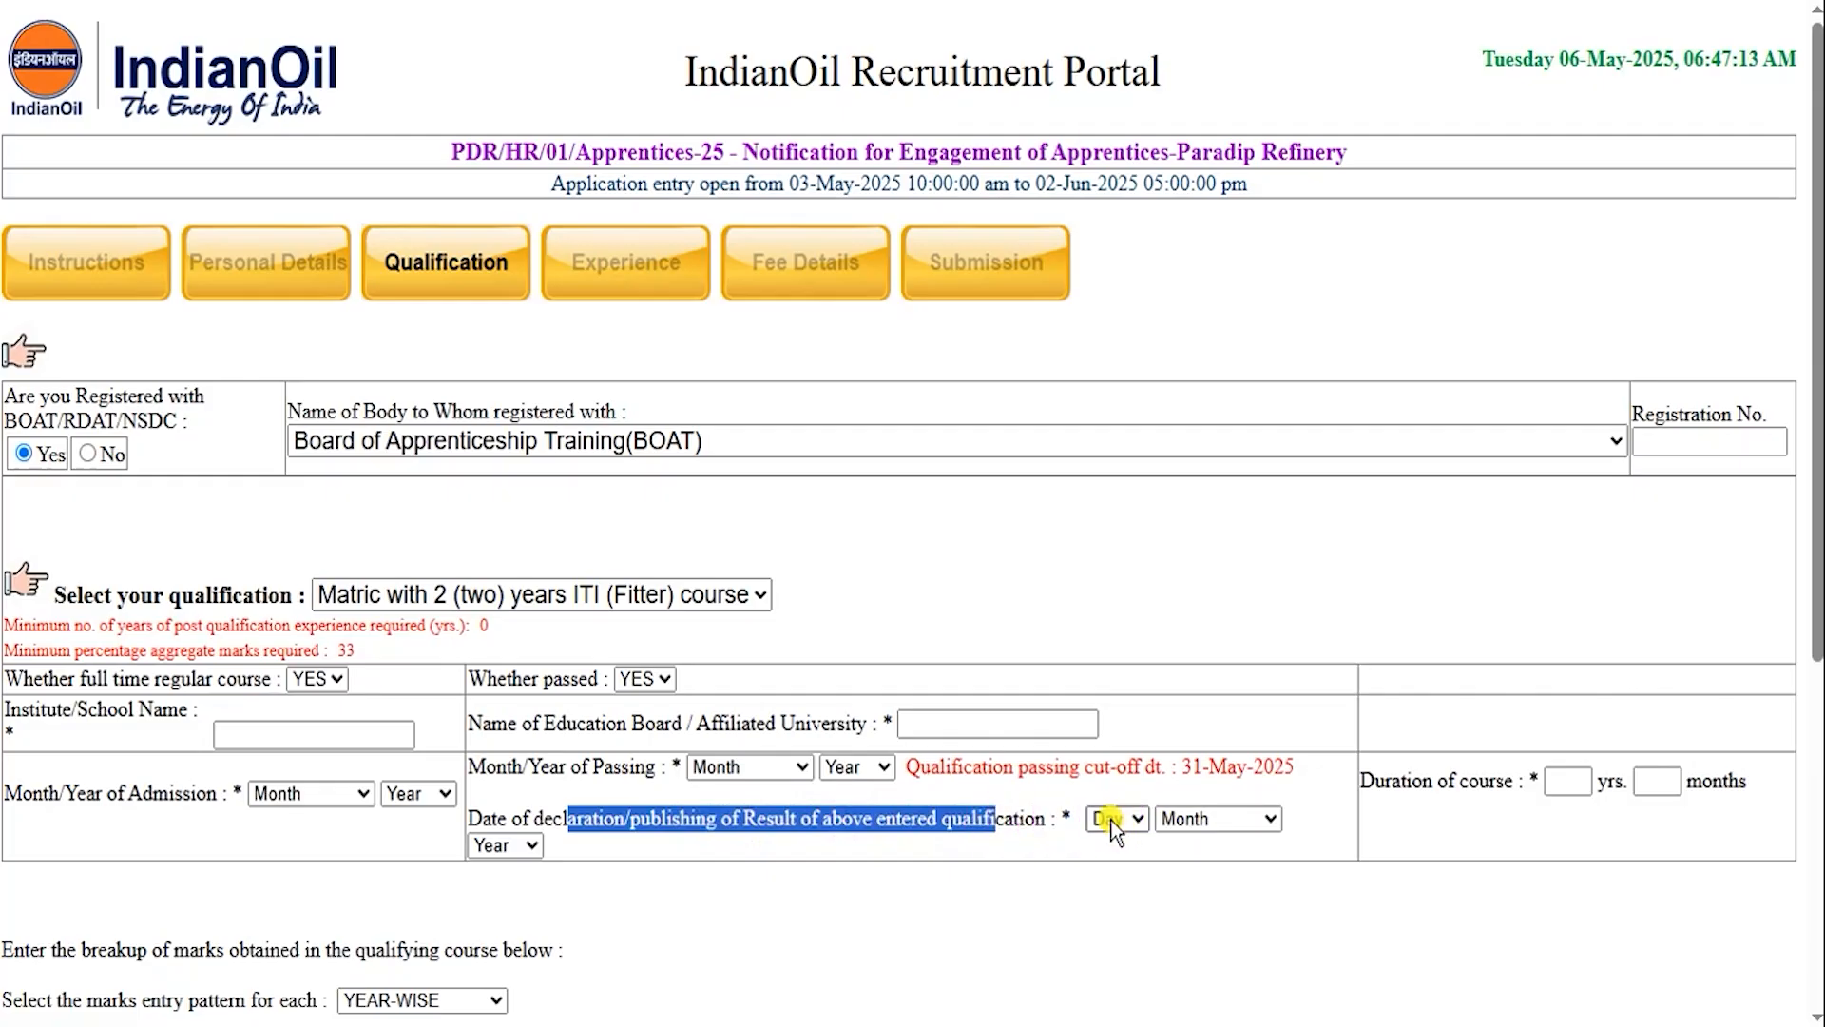
pyautogui.click(1211, 817)
pyautogui.click(1329, 846)
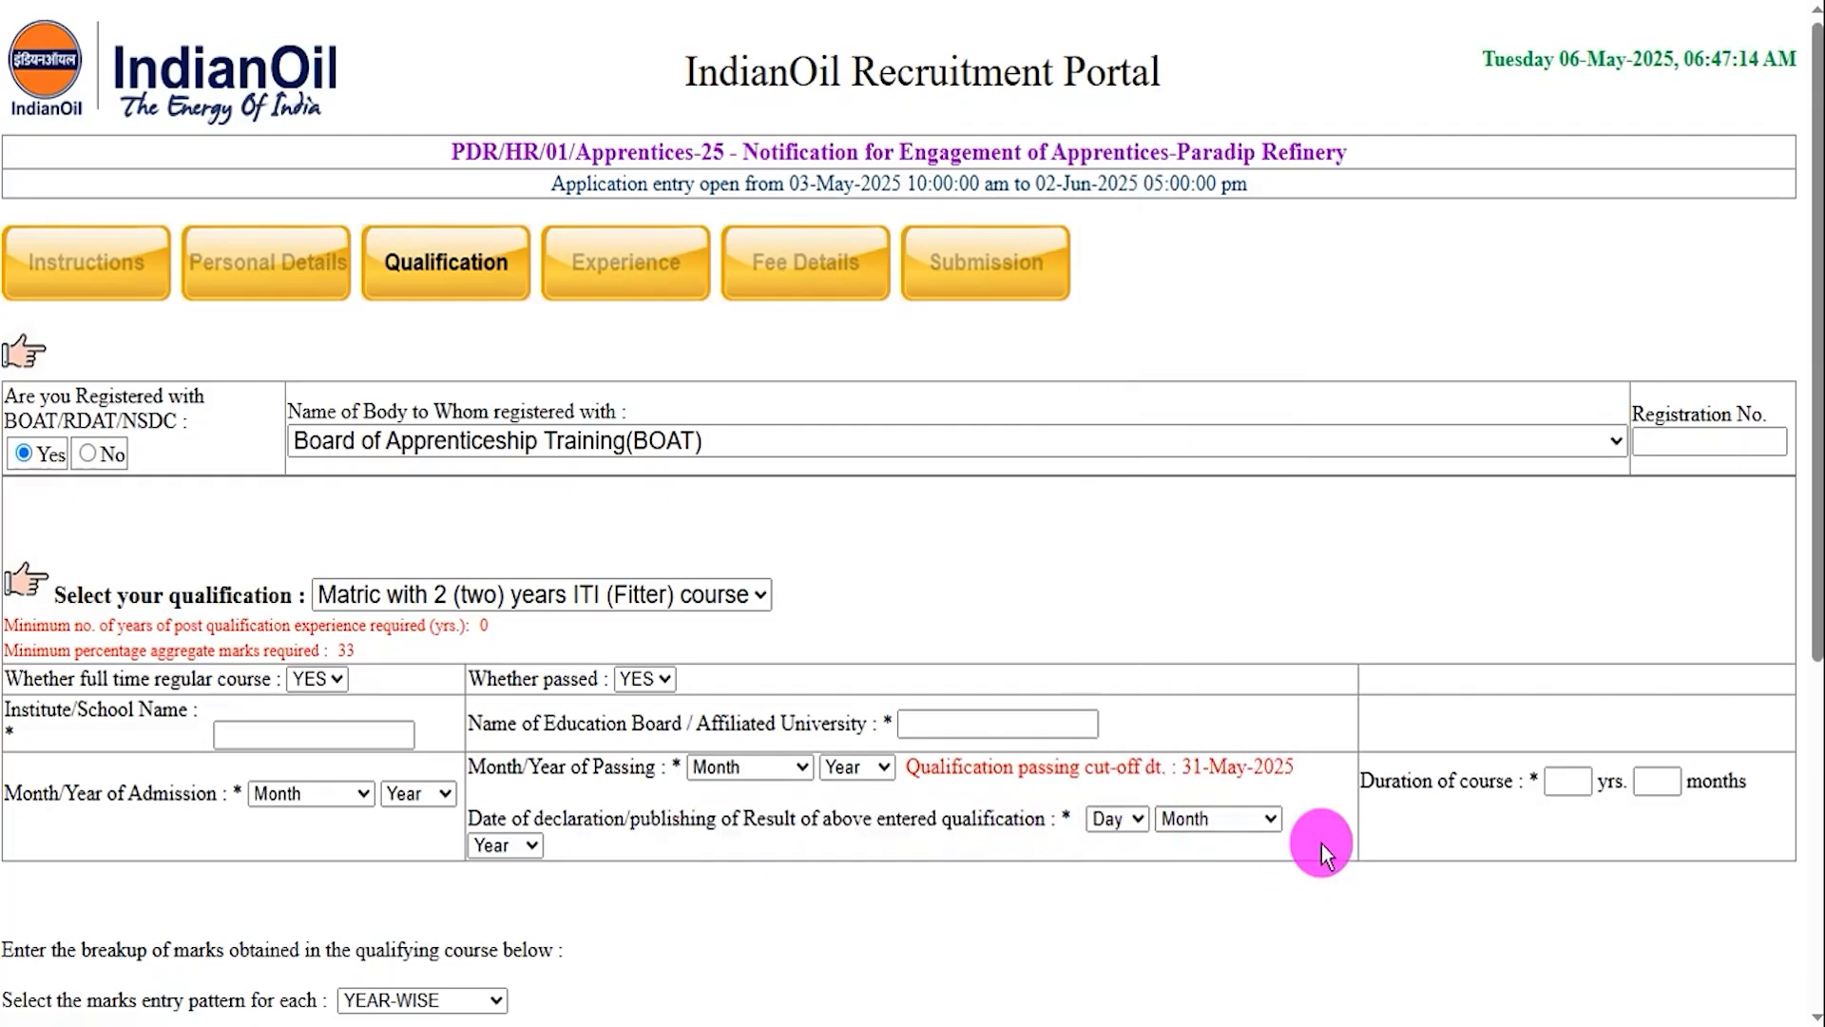
pyautogui.doubleClick(1386, 792)
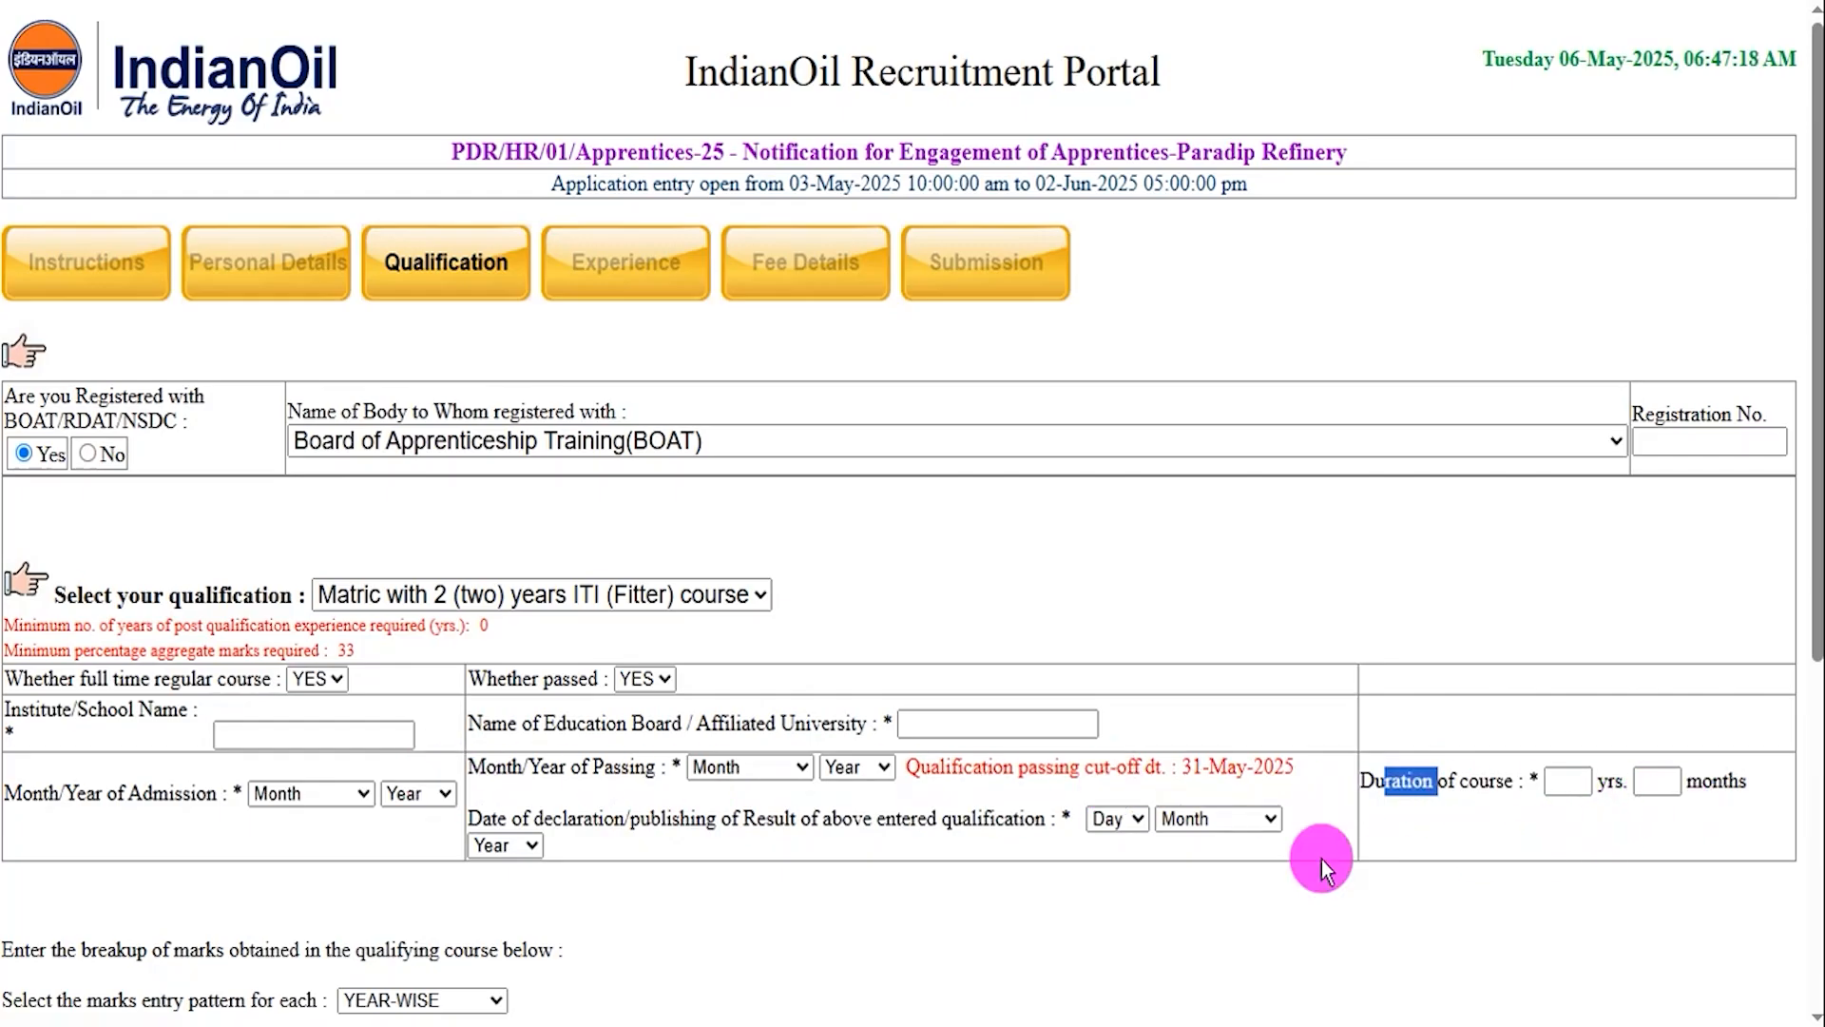
# Review the marks breakup section and select YEAR-WISE as the marks entry pattern.
pyautogui.moveTo(19, 936); pyautogui.dragTo(356, 941)
pyautogui.scroll(-2, 409, 941)
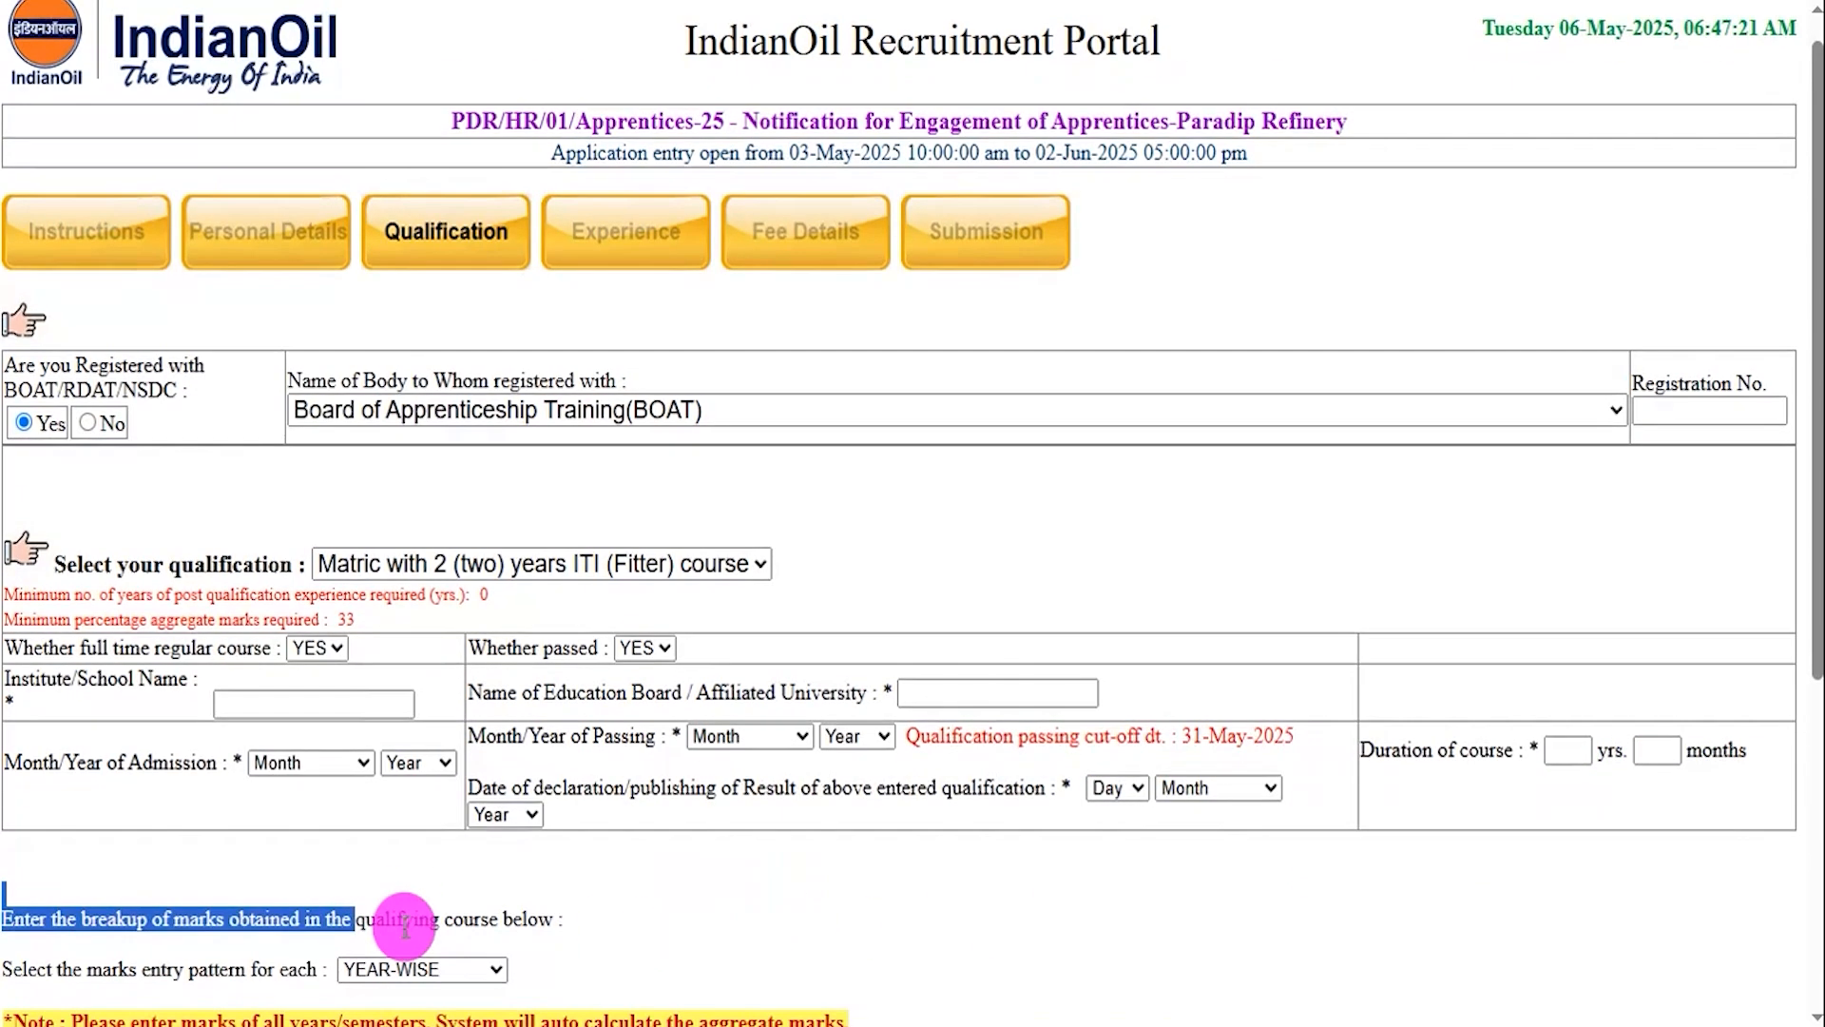
pyautogui.scroll(-2, 447, 846)
pyautogui.scroll(1, 462, 808)
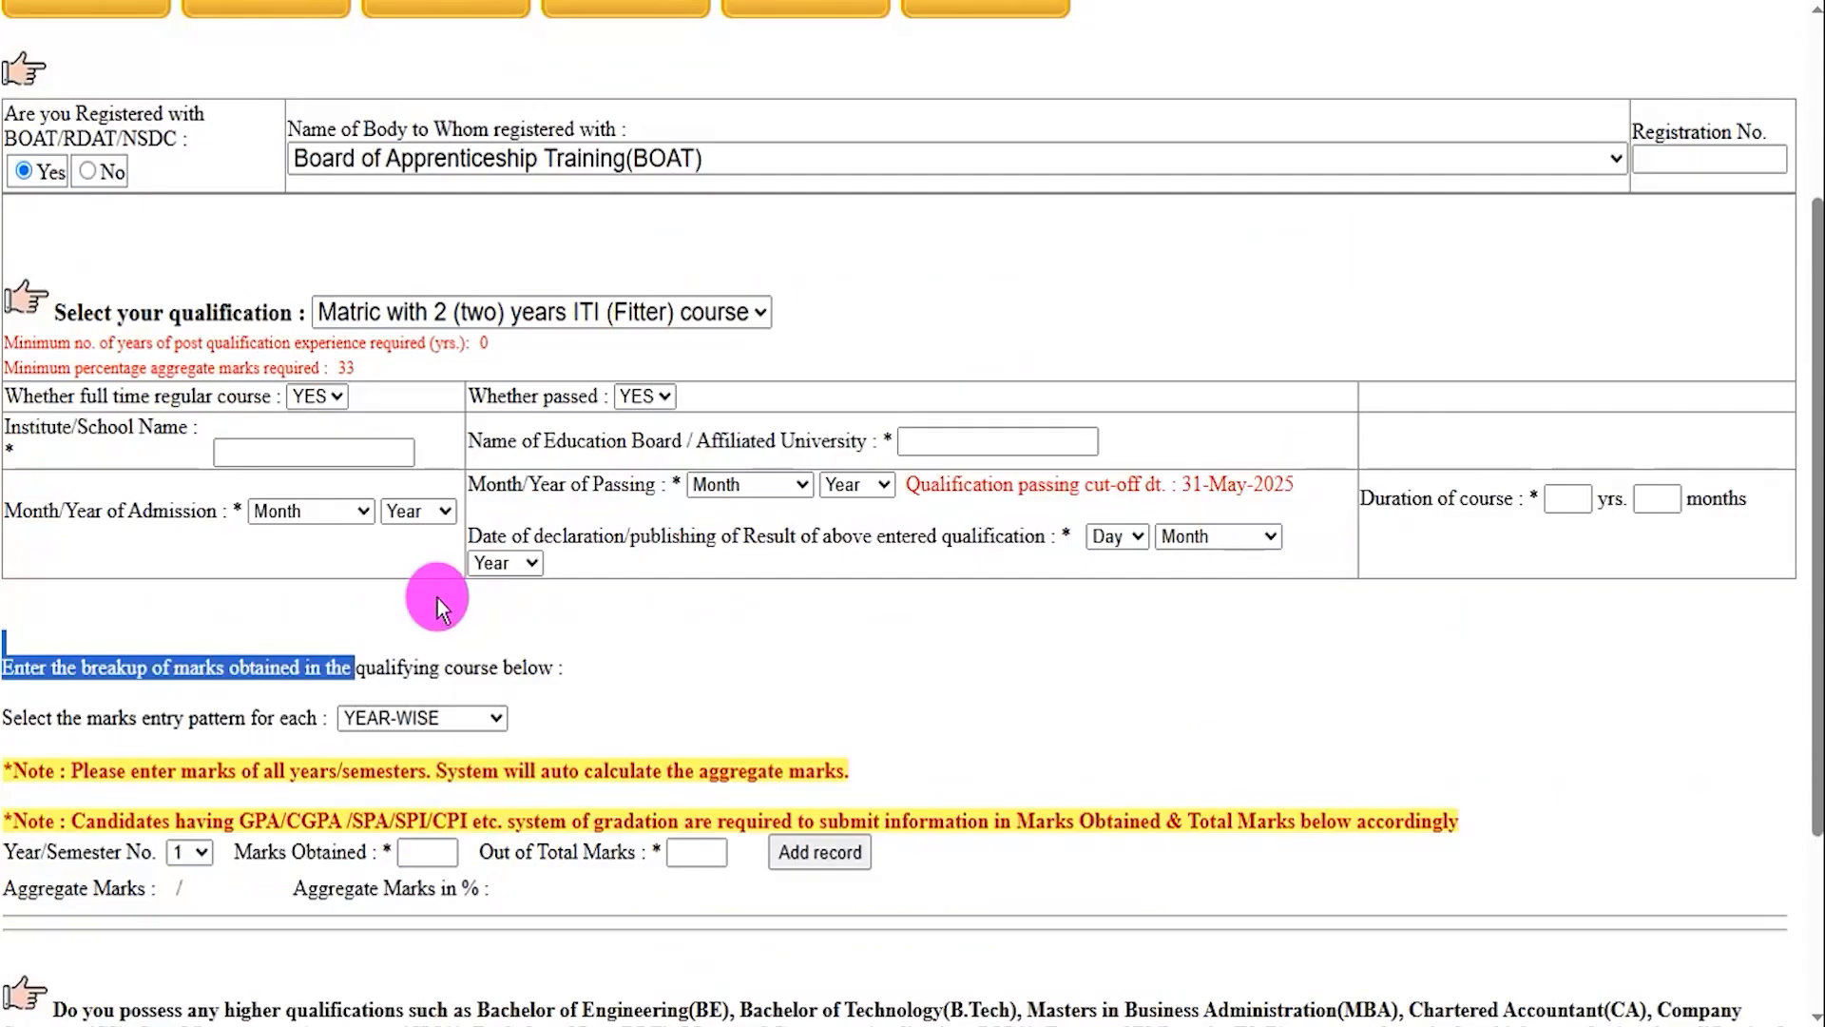
pyautogui.scroll(-3, 374, 693)
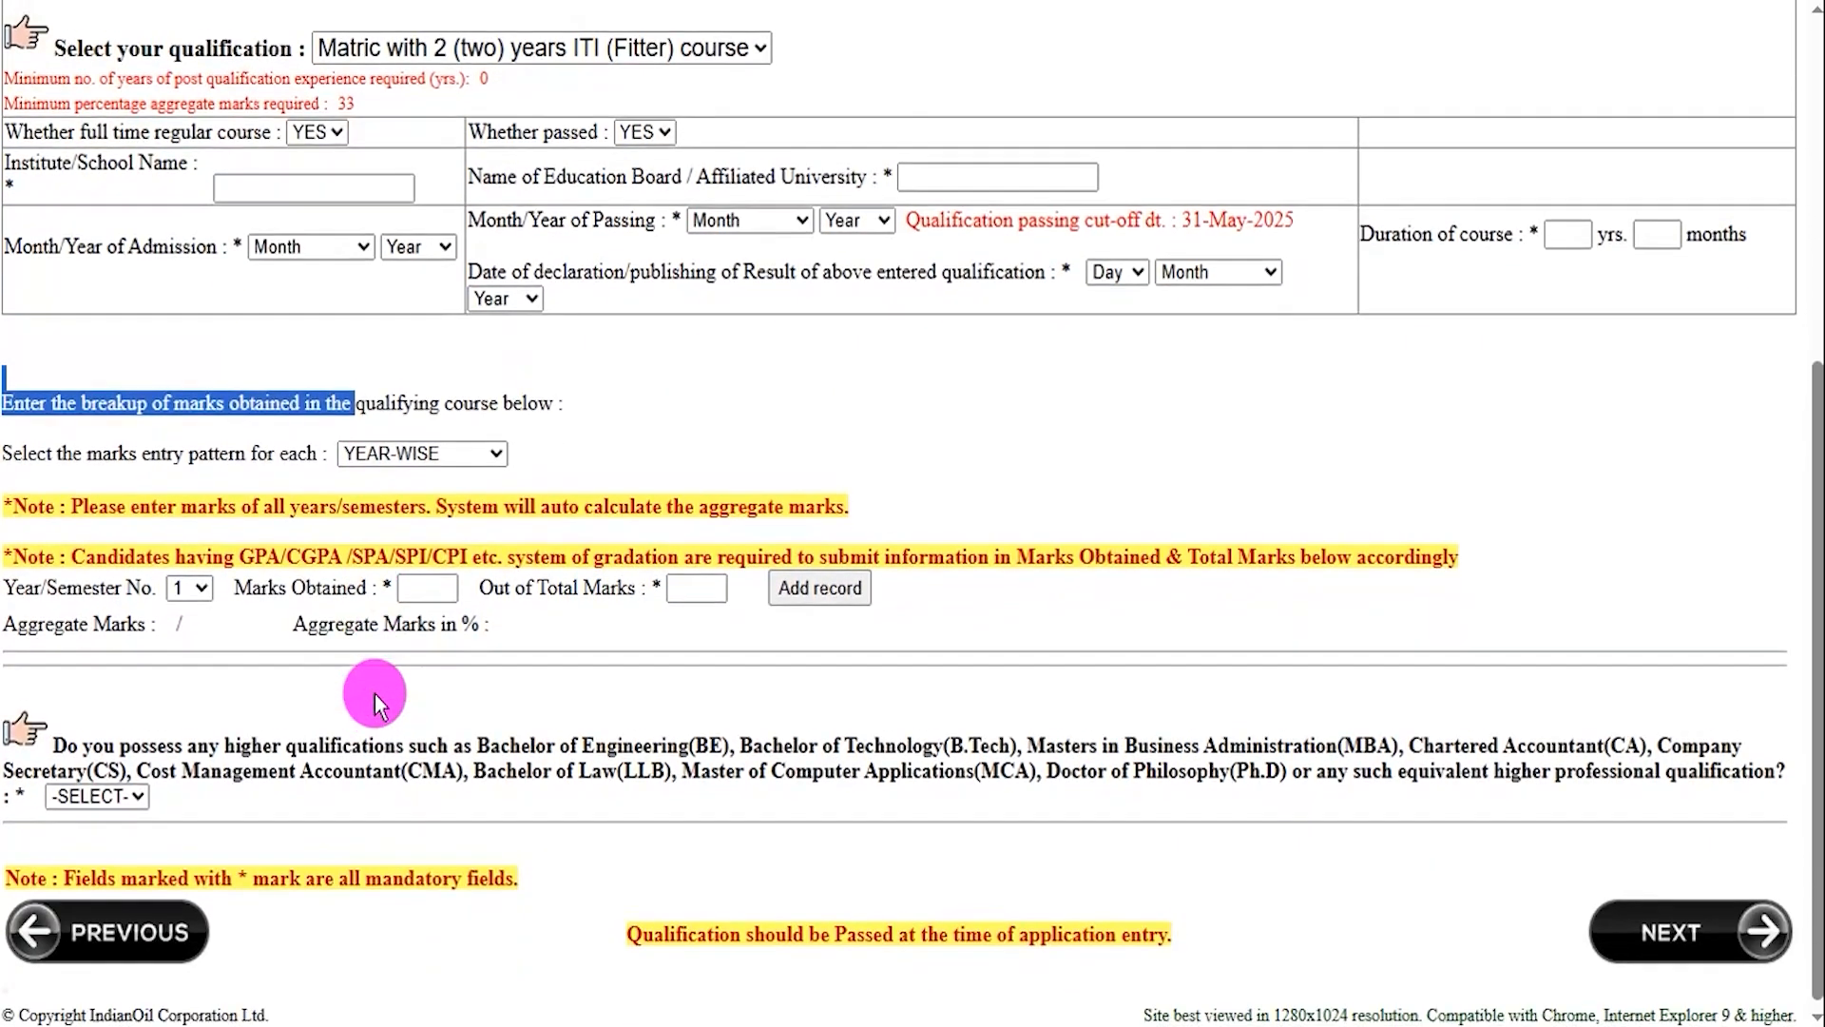
pyautogui.click(397, 451)
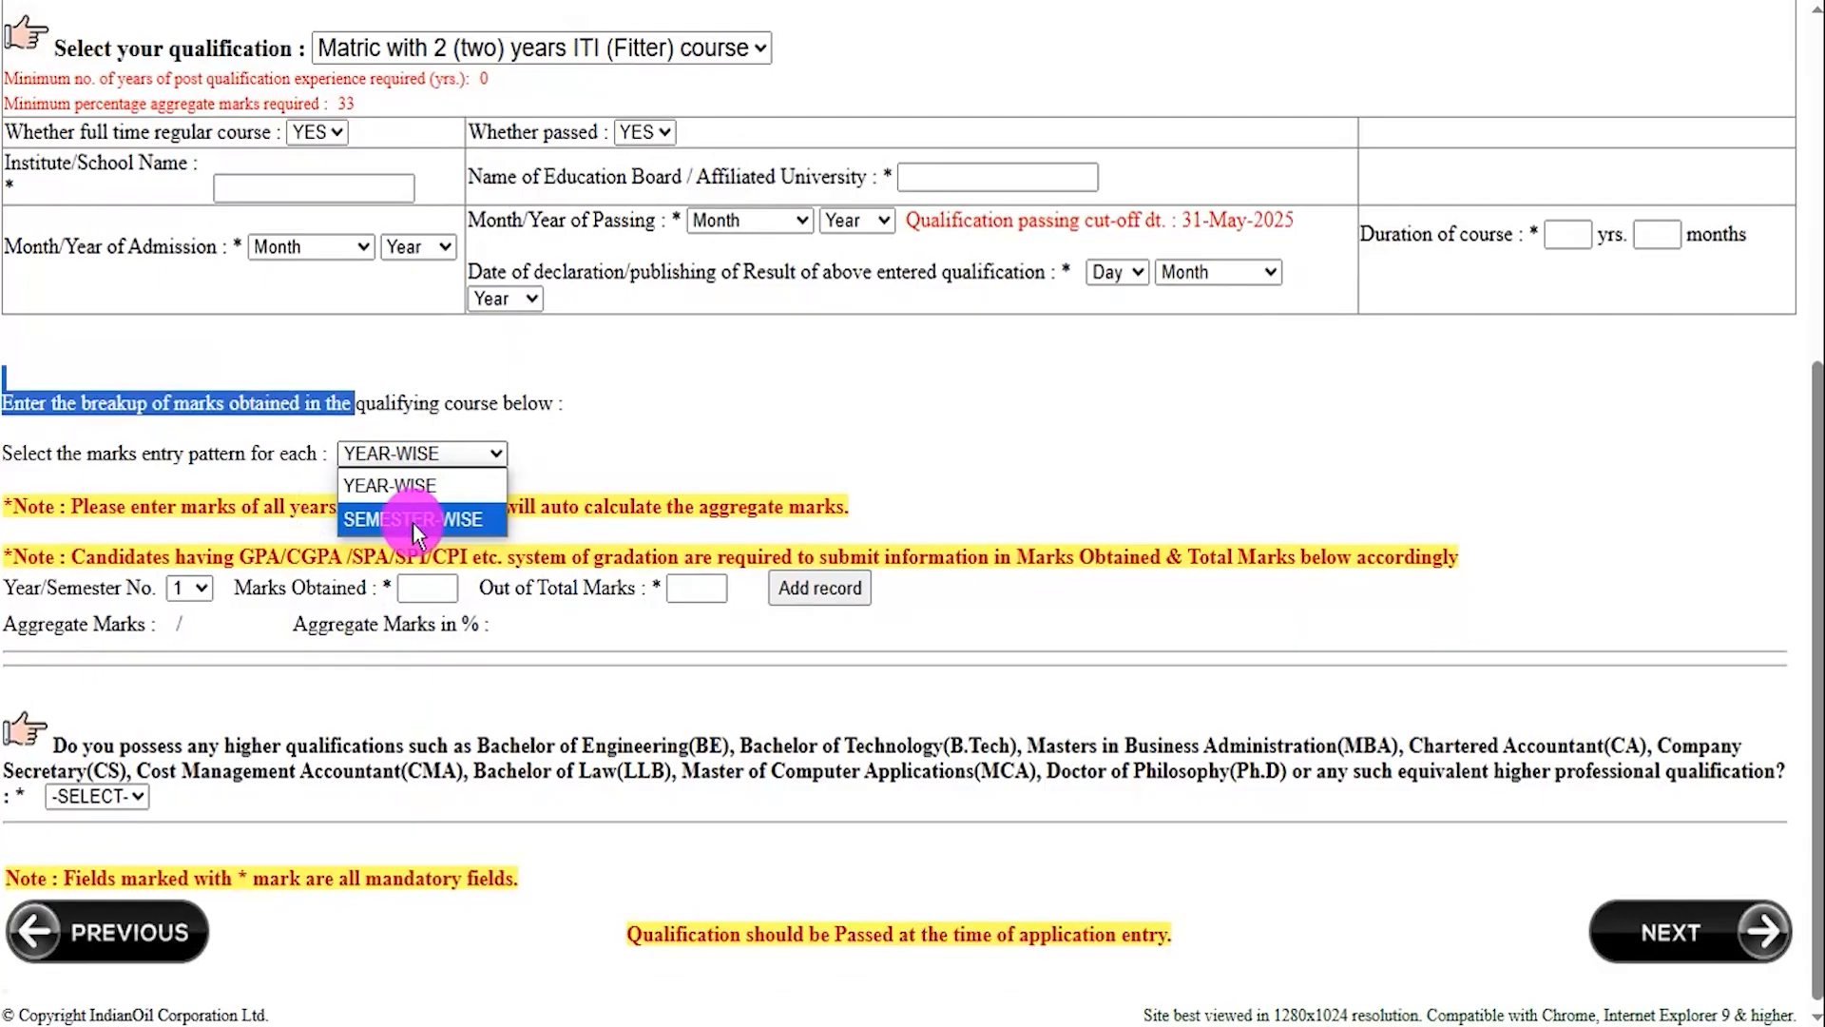
pyautogui.click(412, 493)
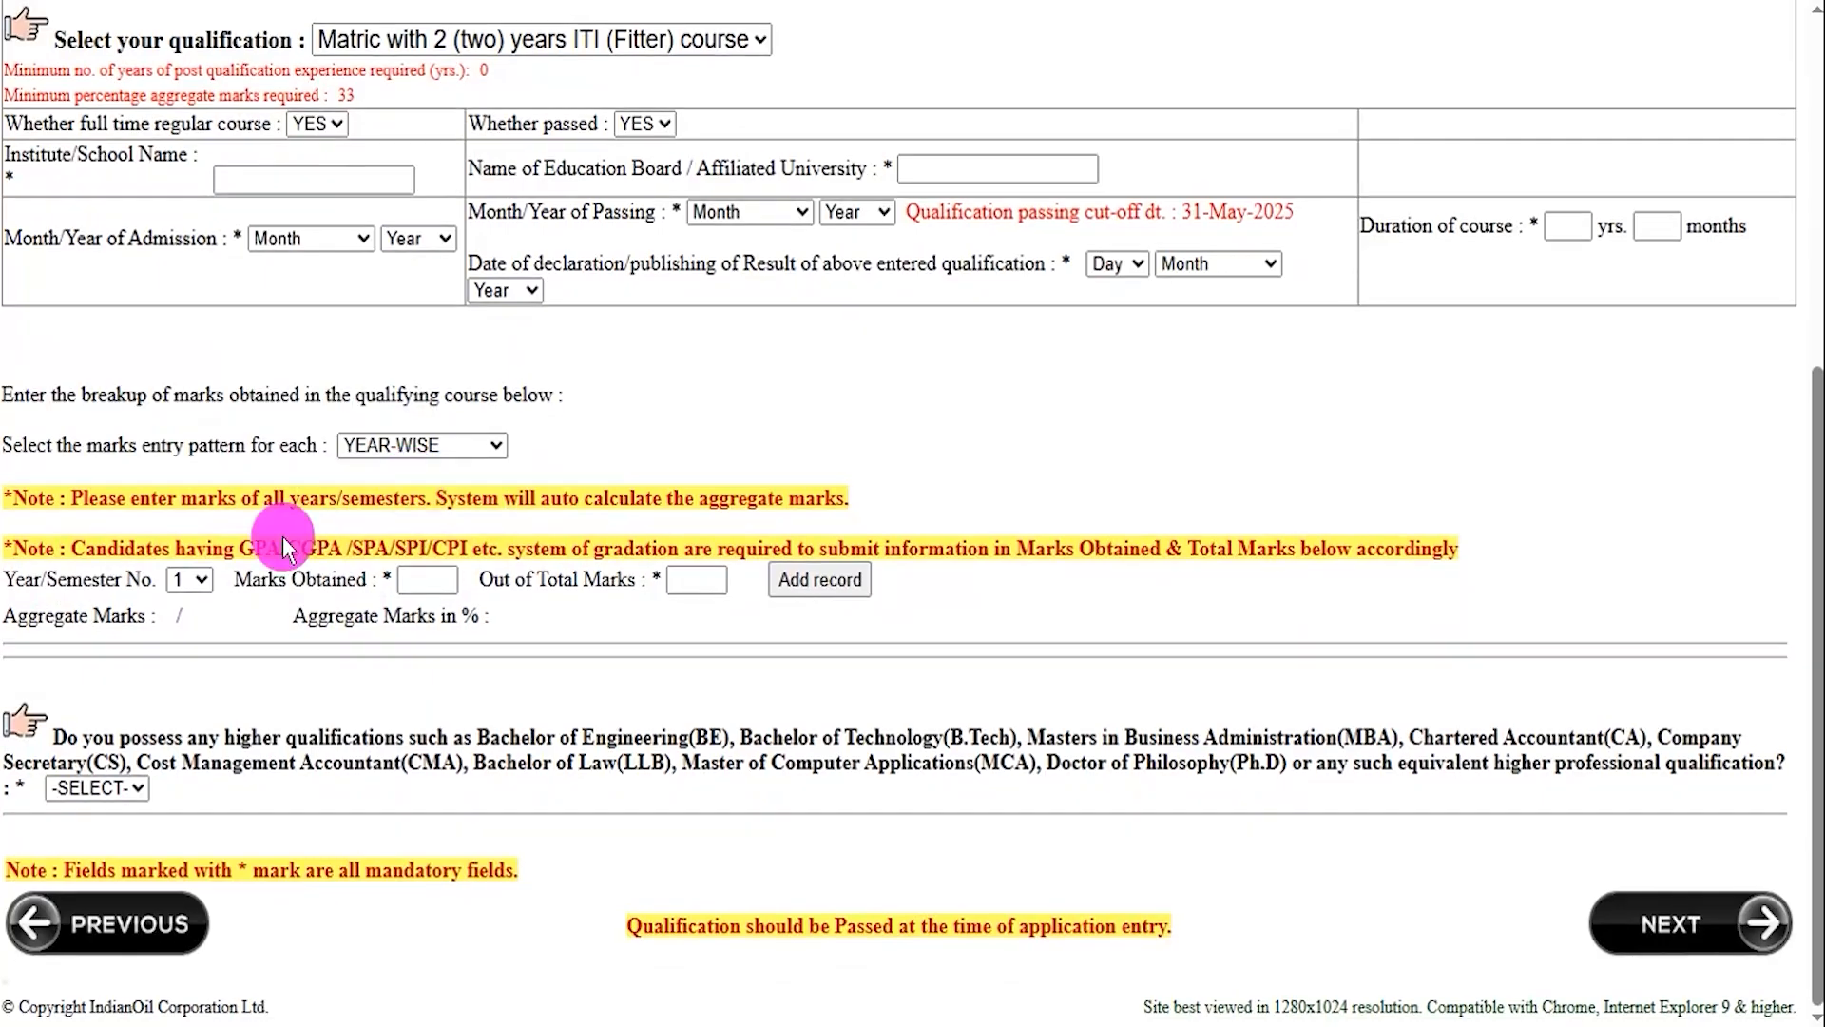
# Go through the year/semester number choices and the marks obtained and total marks fields in the marks breakup.
pyautogui.moveTo(25, 579); pyautogui.dragTo(91, 579)
pyautogui.click(191, 581)
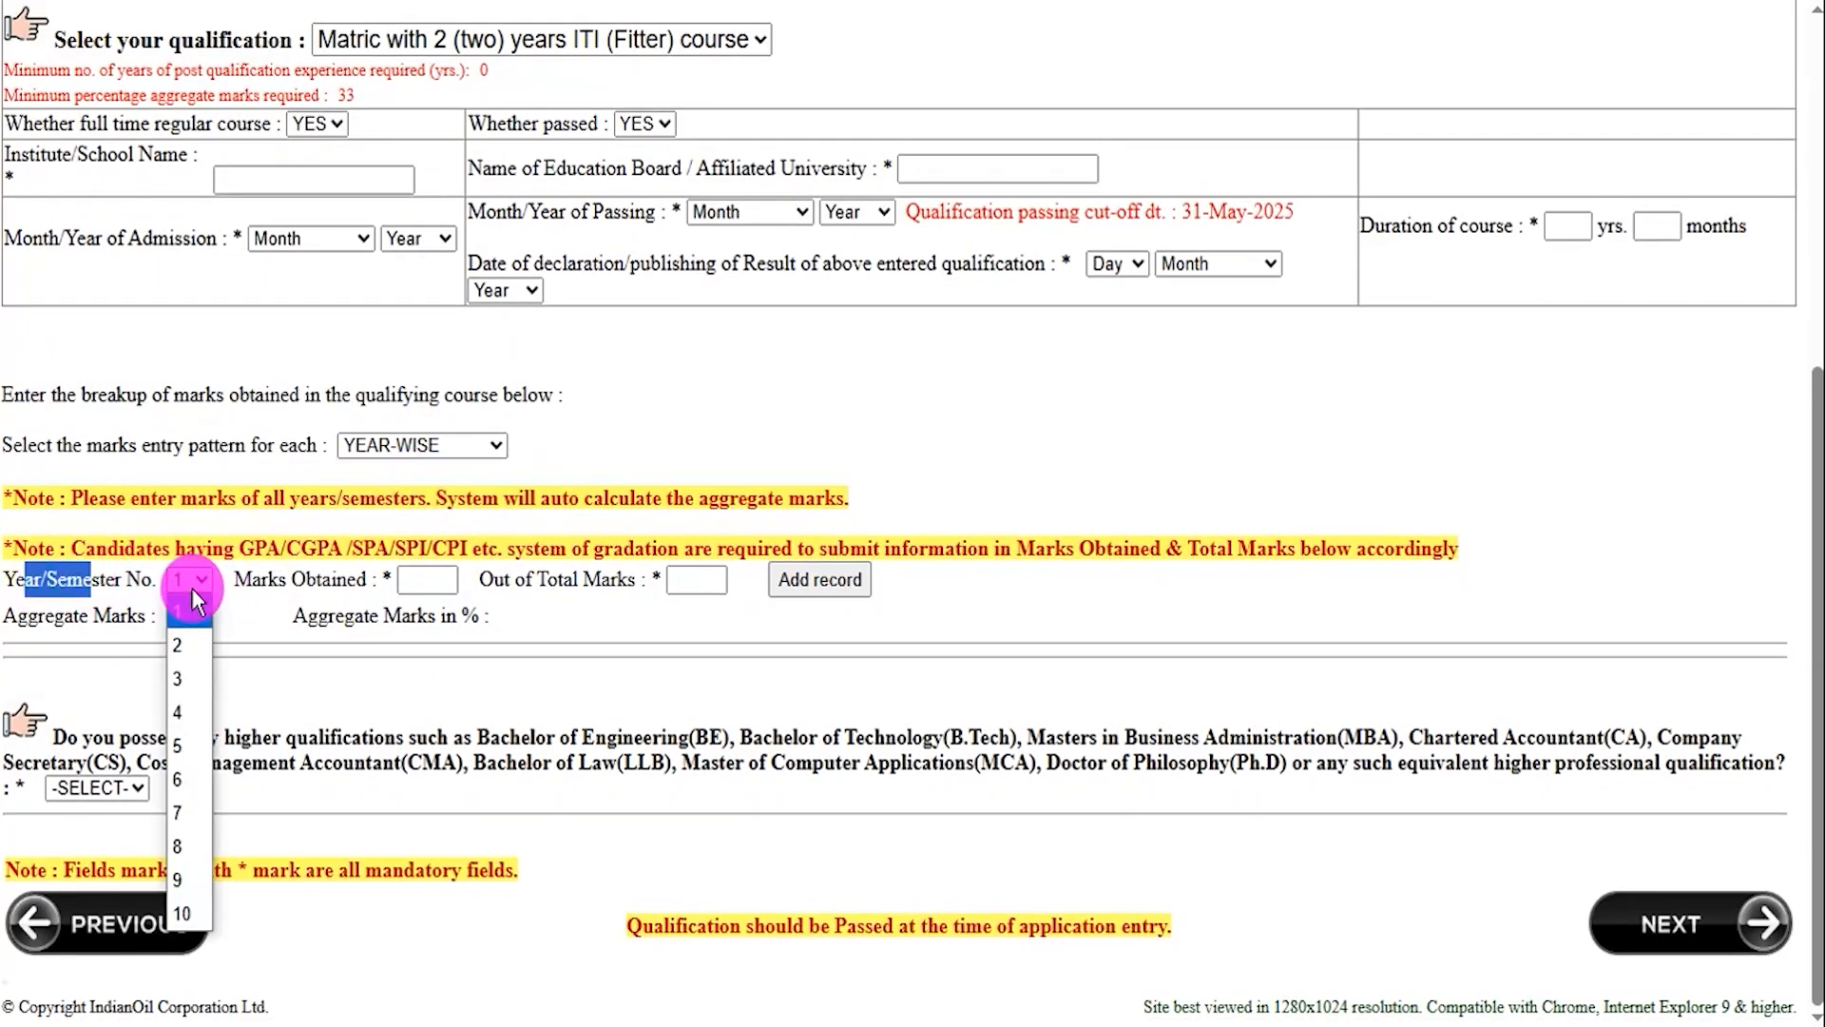
pyautogui.click(191, 587)
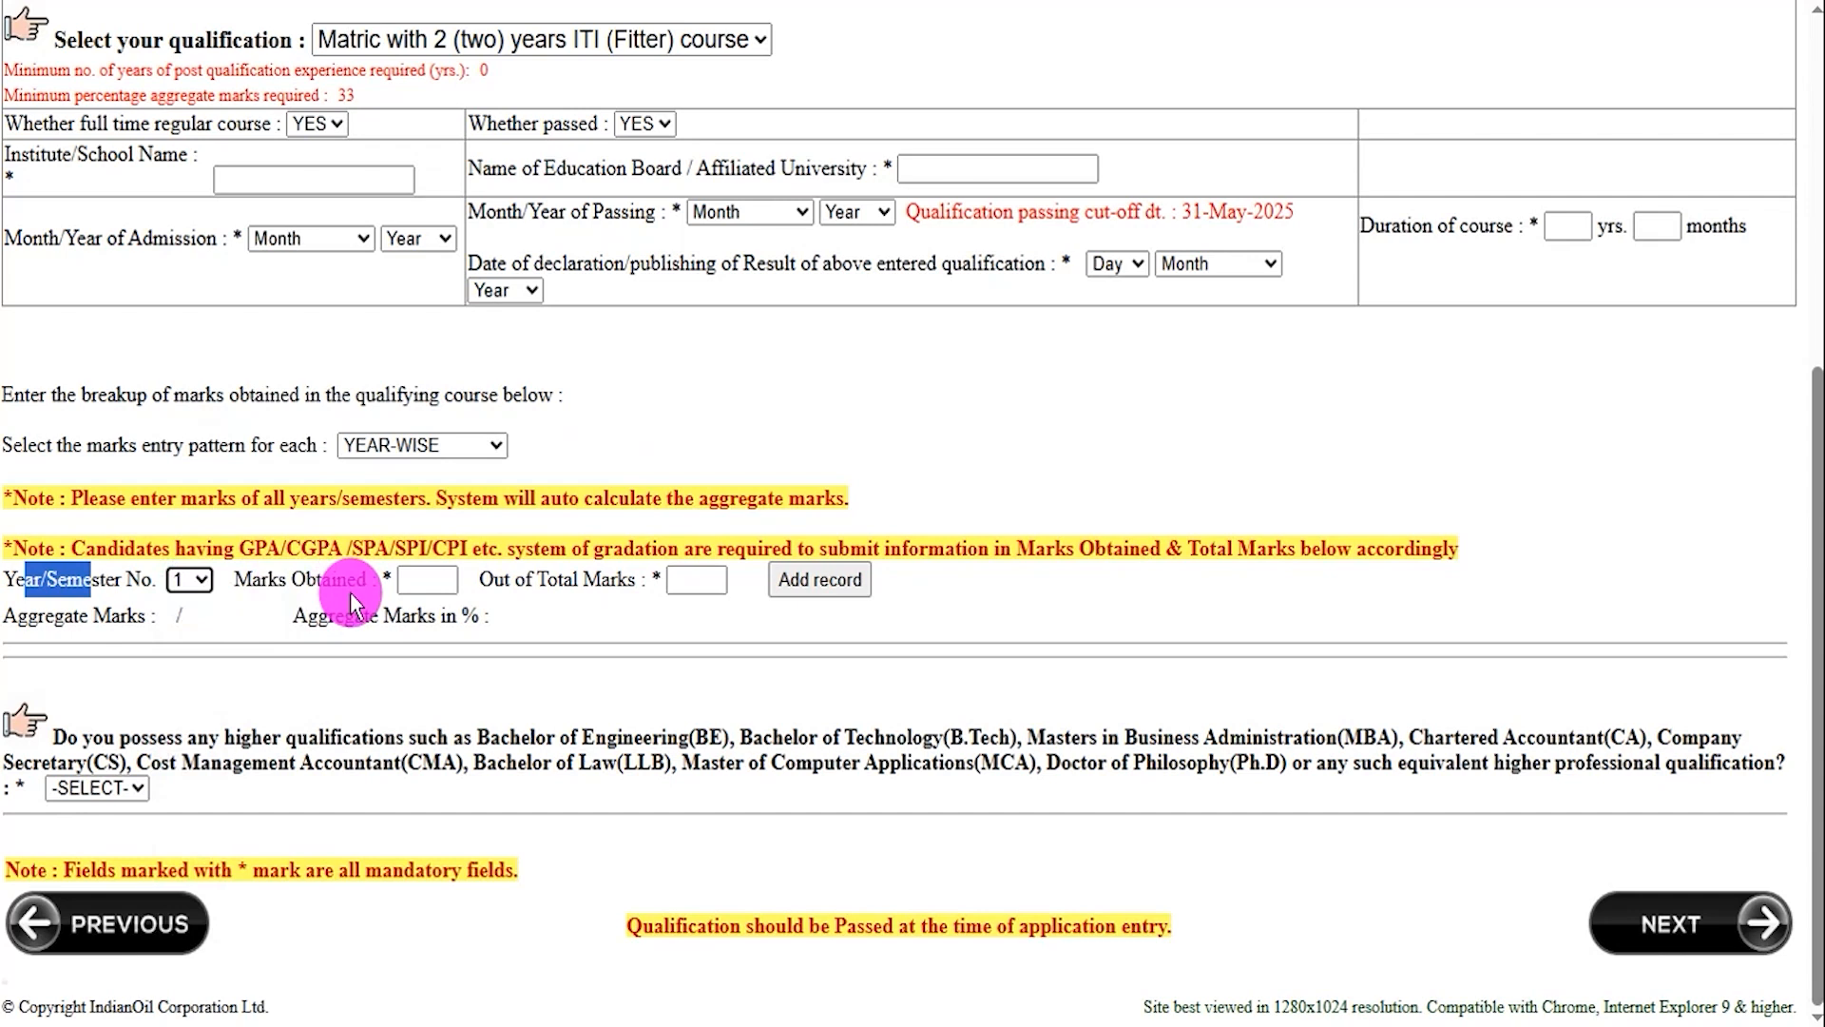
pyautogui.click(425, 579)
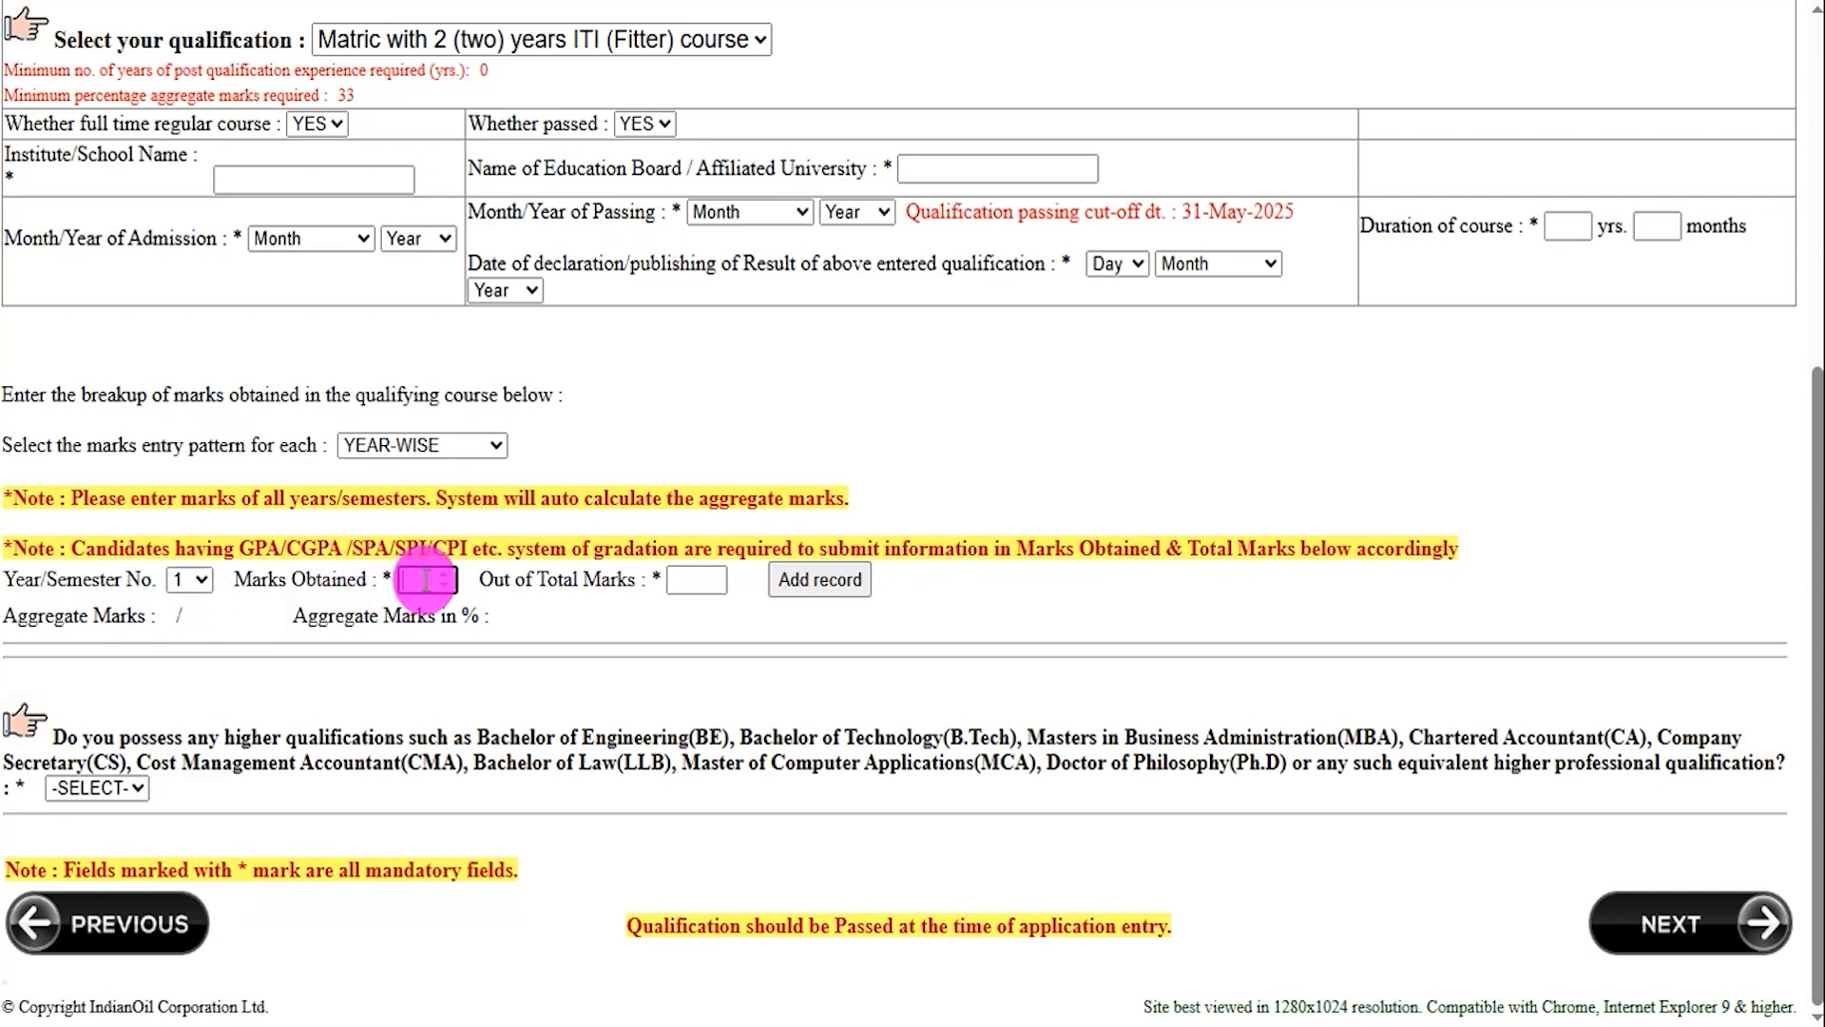
pyautogui.click(693, 582)
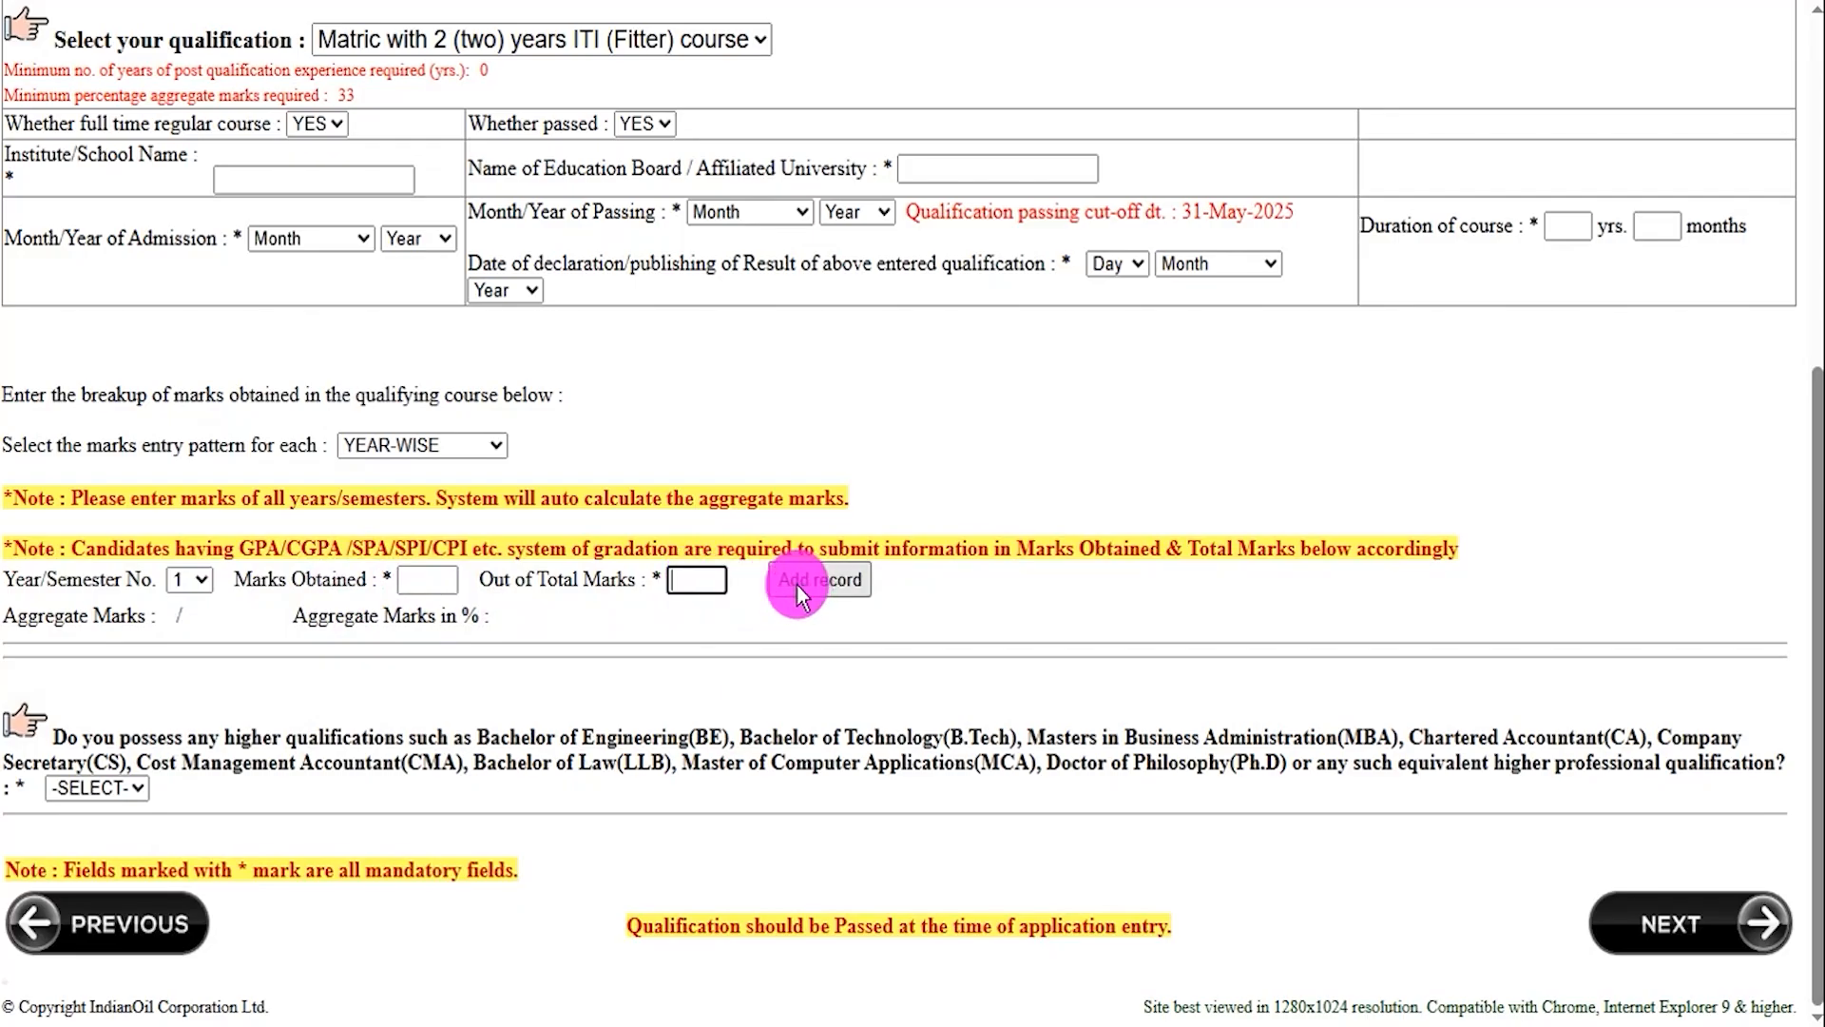
pyautogui.click(188, 582)
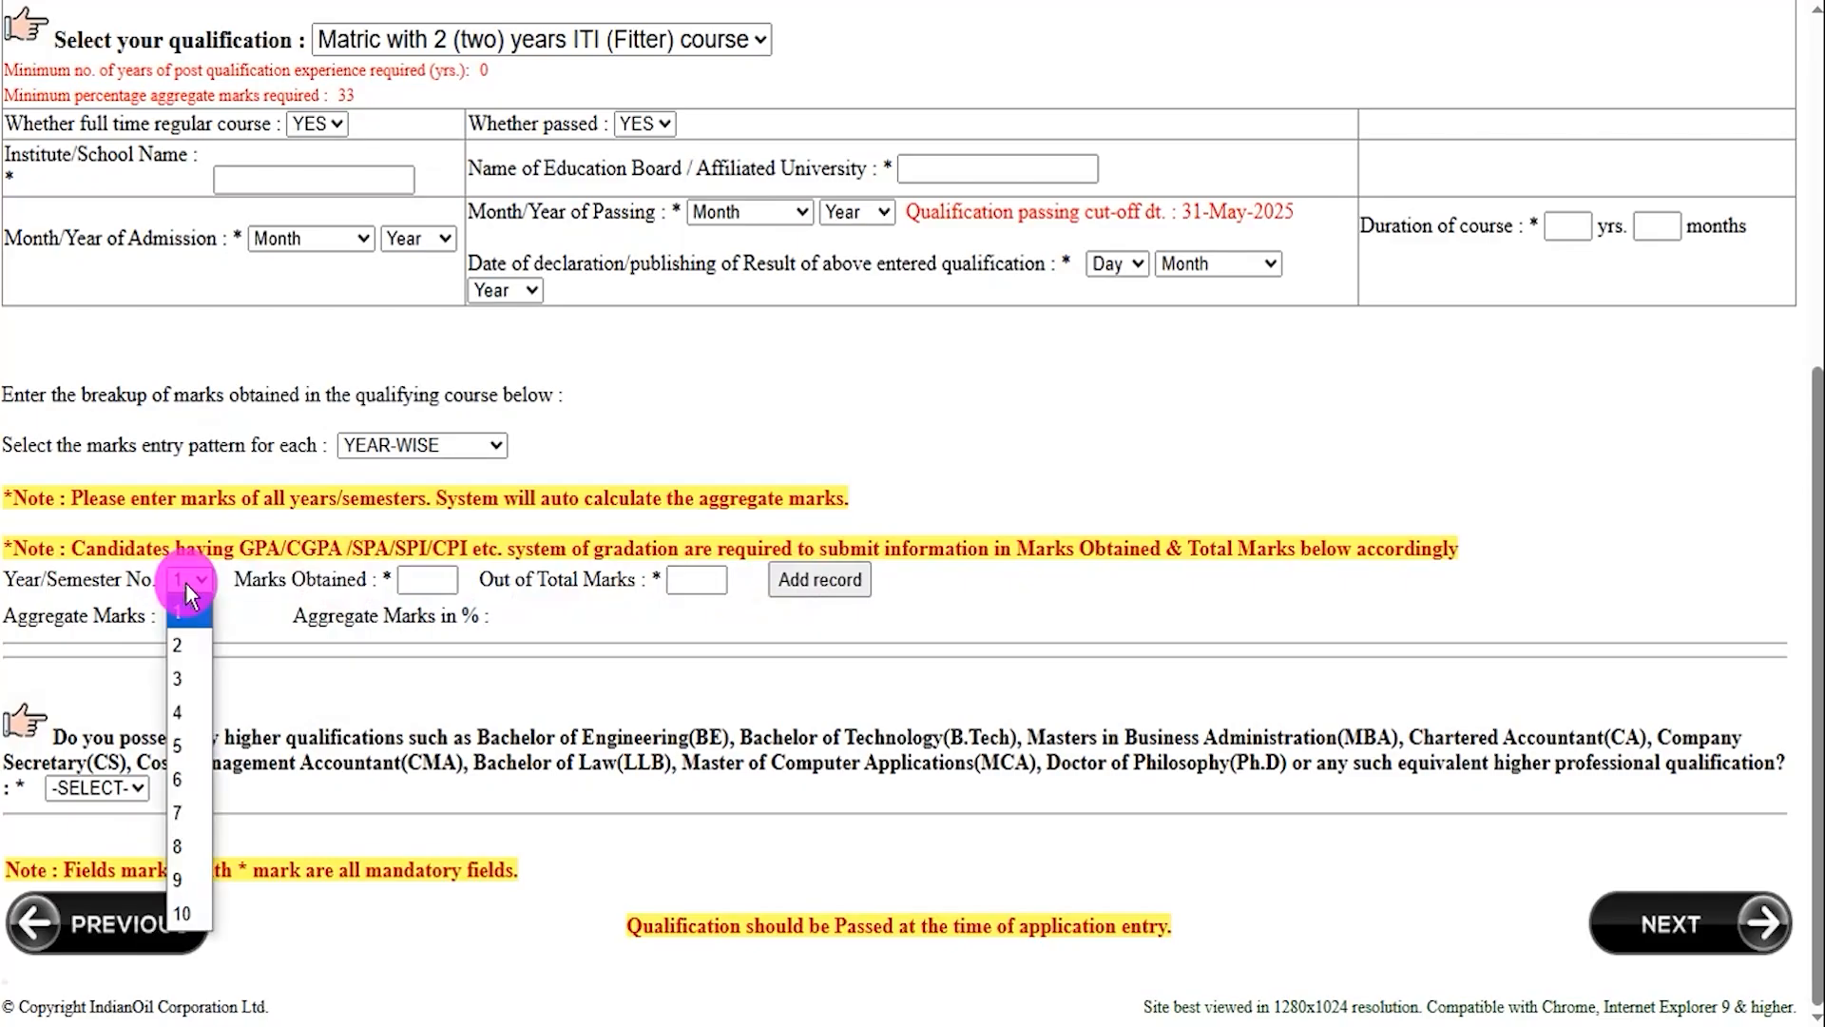
pyautogui.click(180, 646)
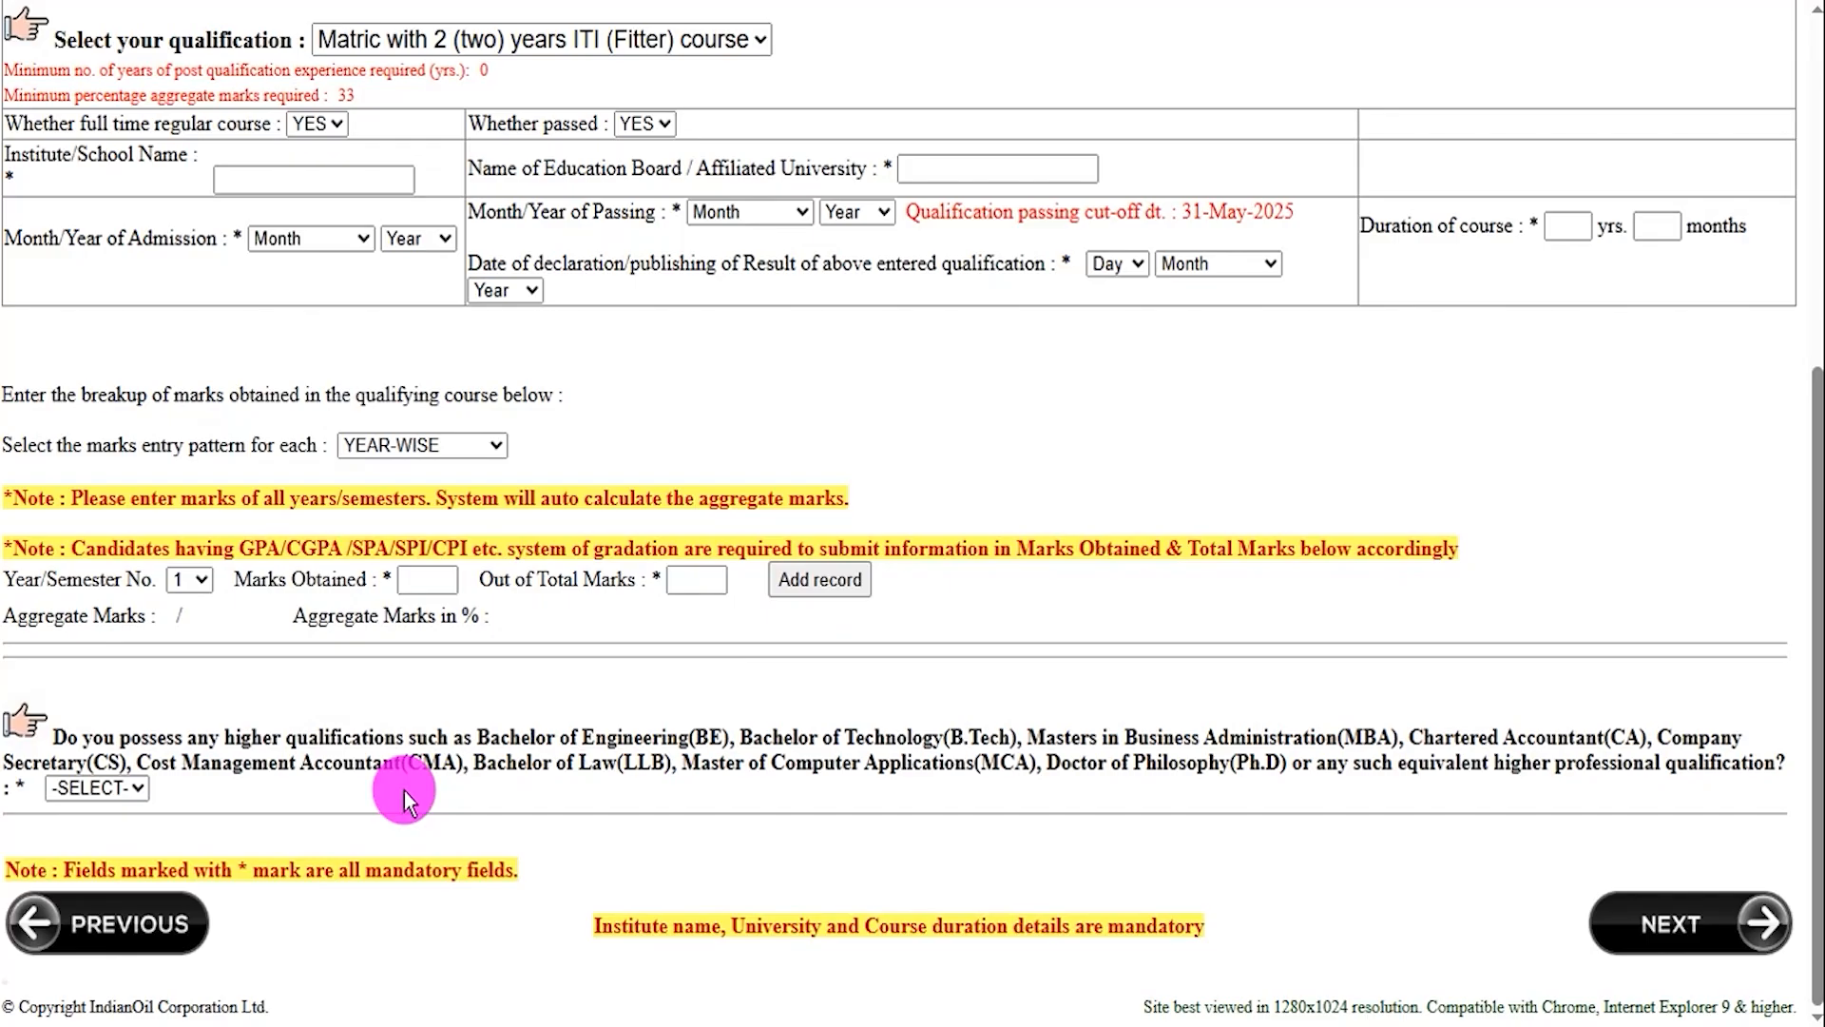
# Read which degrees the higher qualification question covers, from Bachelor of Engineering through MBA and CMA to Ph.D.
pyautogui.moveTo(275, 738); pyautogui.dragTo(435, 737)
pyautogui.moveTo(692, 735); pyautogui.dragTo(710, 735)
pyautogui.moveTo(945, 738); pyautogui.dragTo(969, 738)
pyautogui.click(1340, 735)
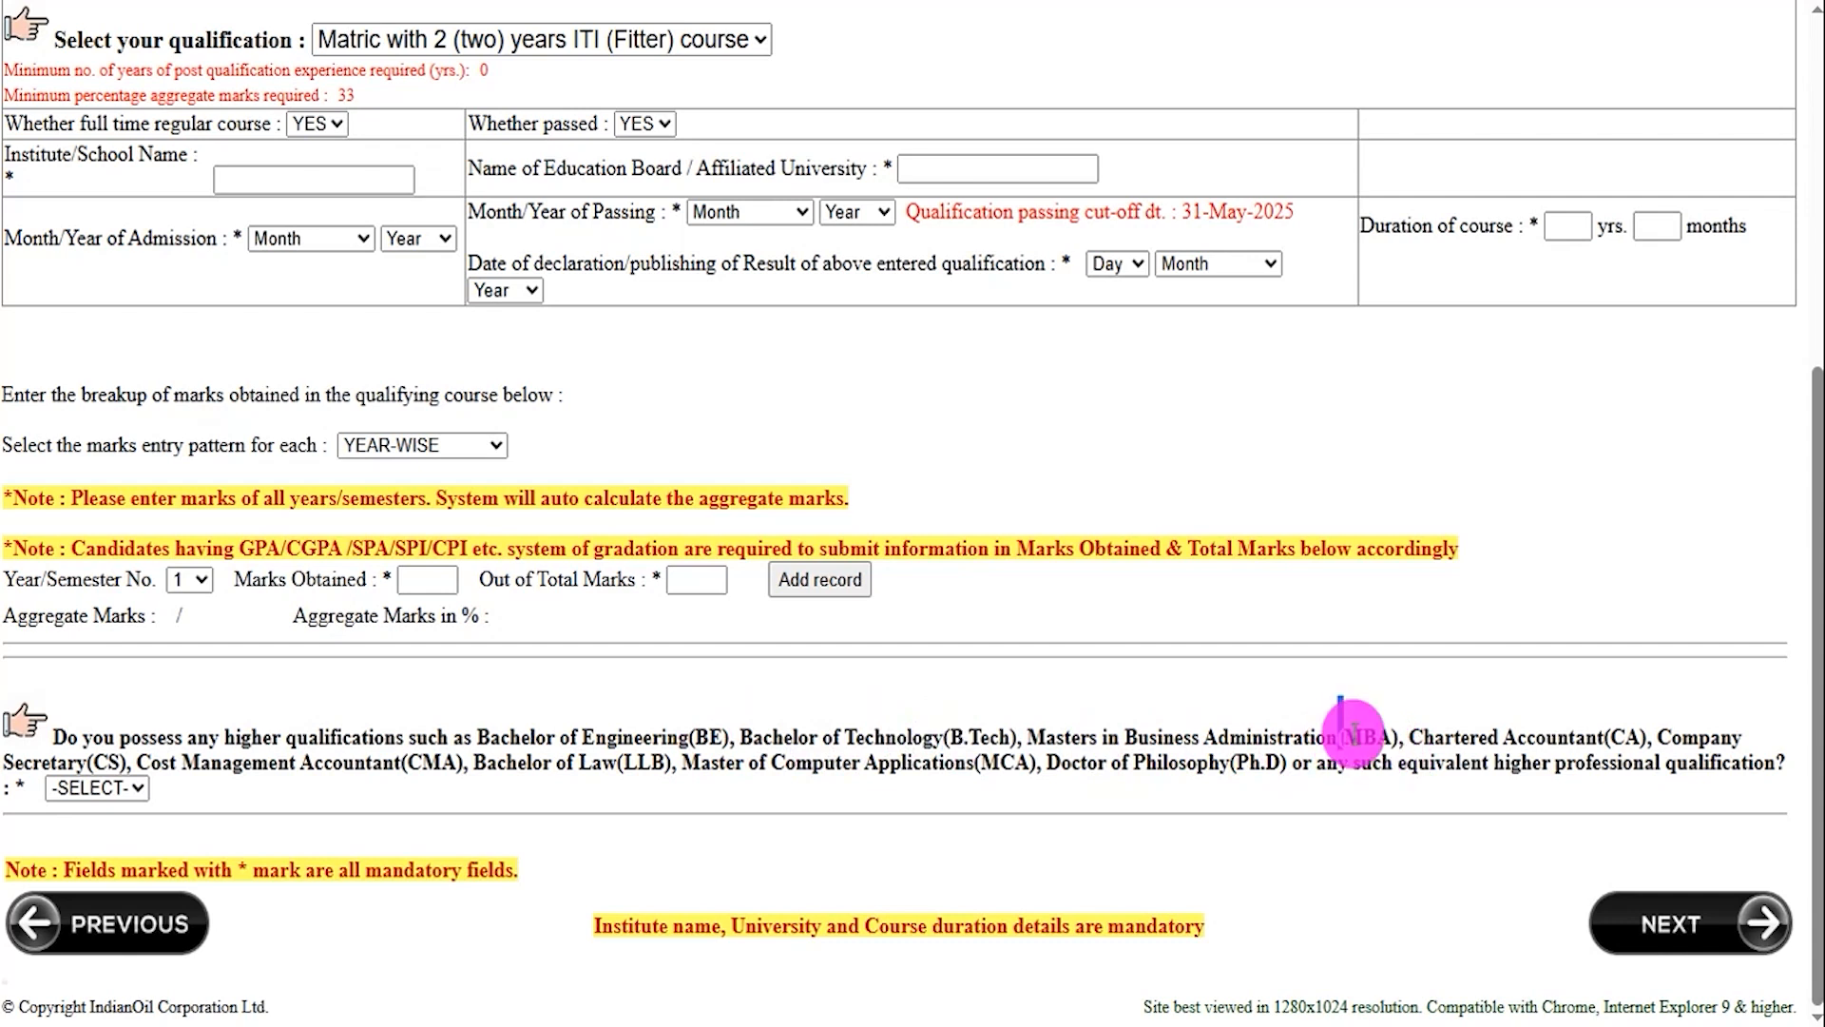
pyautogui.moveTo(404, 761); pyautogui.dragTo(467, 761)
pyautogui.click(608, 734)
pyautogui.moveTo(980, 761); pyautogui.dragTo(1015, 761)
pyautogui.moveTo(1280, 761); pyautogui.dragTo(1249, 761)
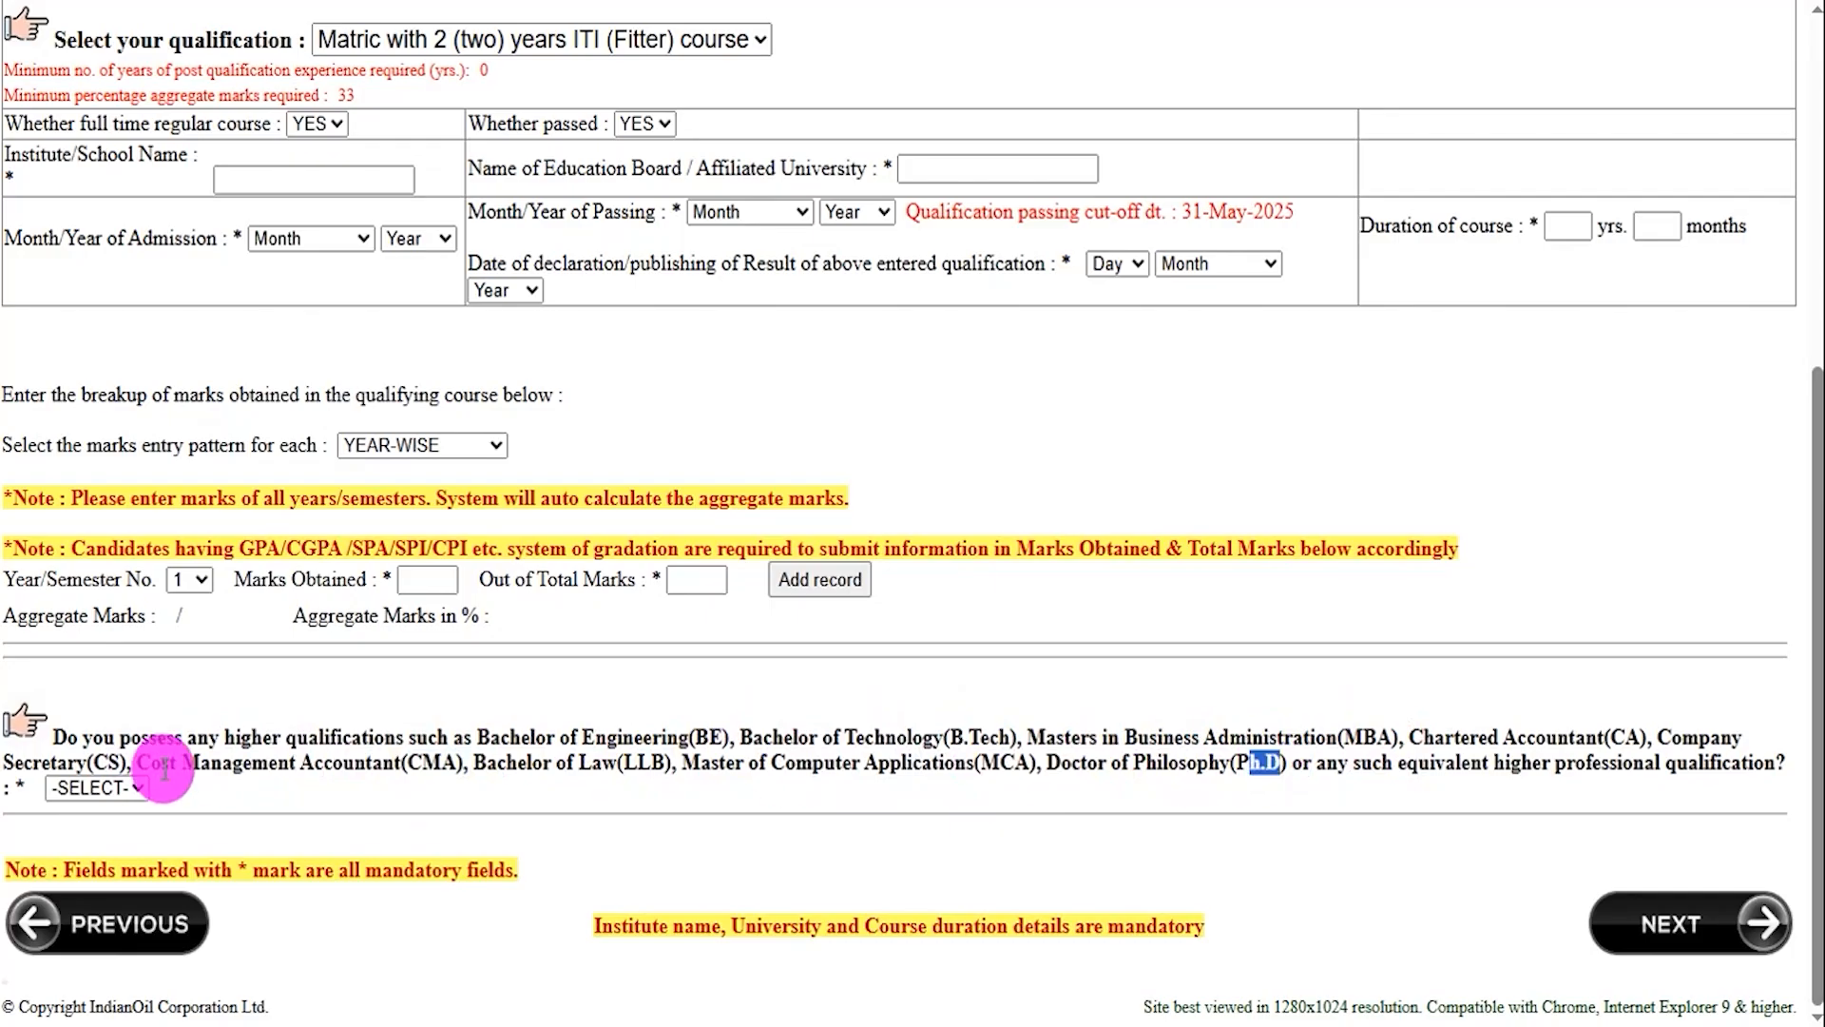
# Answer NO to possessing any higher qualification and continue to the Experience page.
pyautogui.click(115, 789)
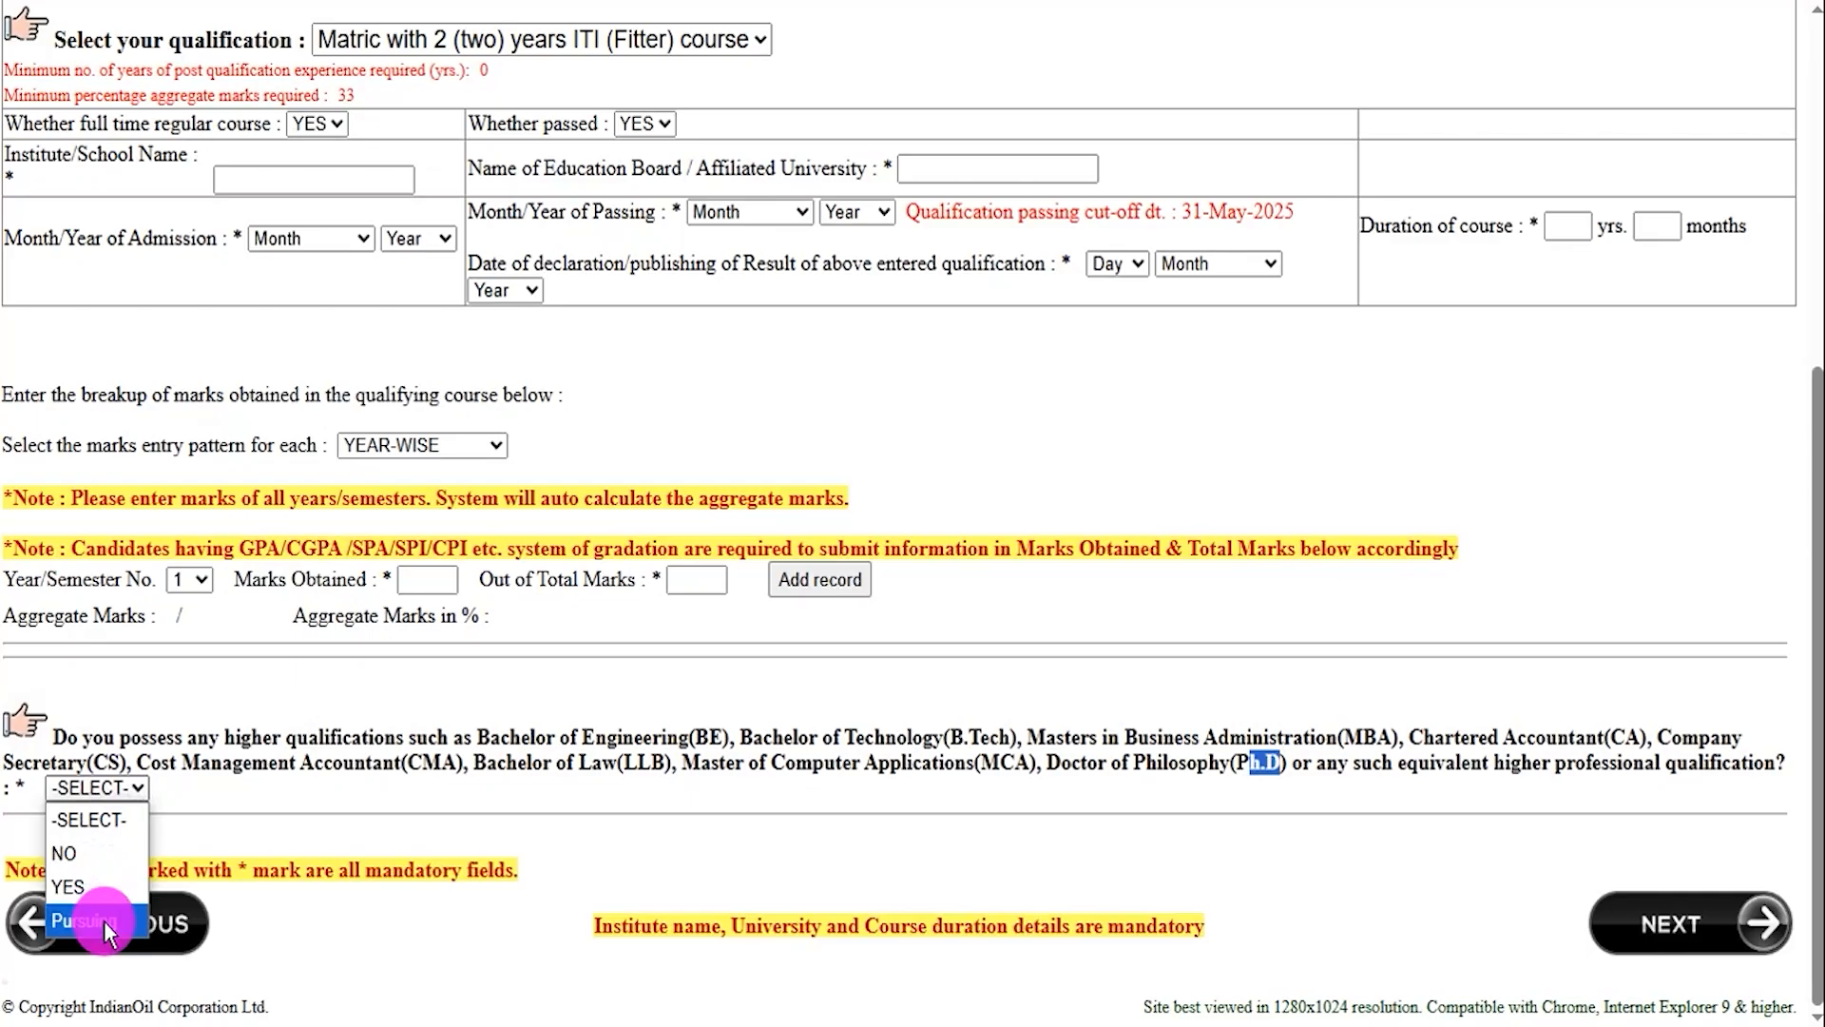
pyautogui.press('Up')
pyautogui.press('Up')
pyautogui.press('Return')
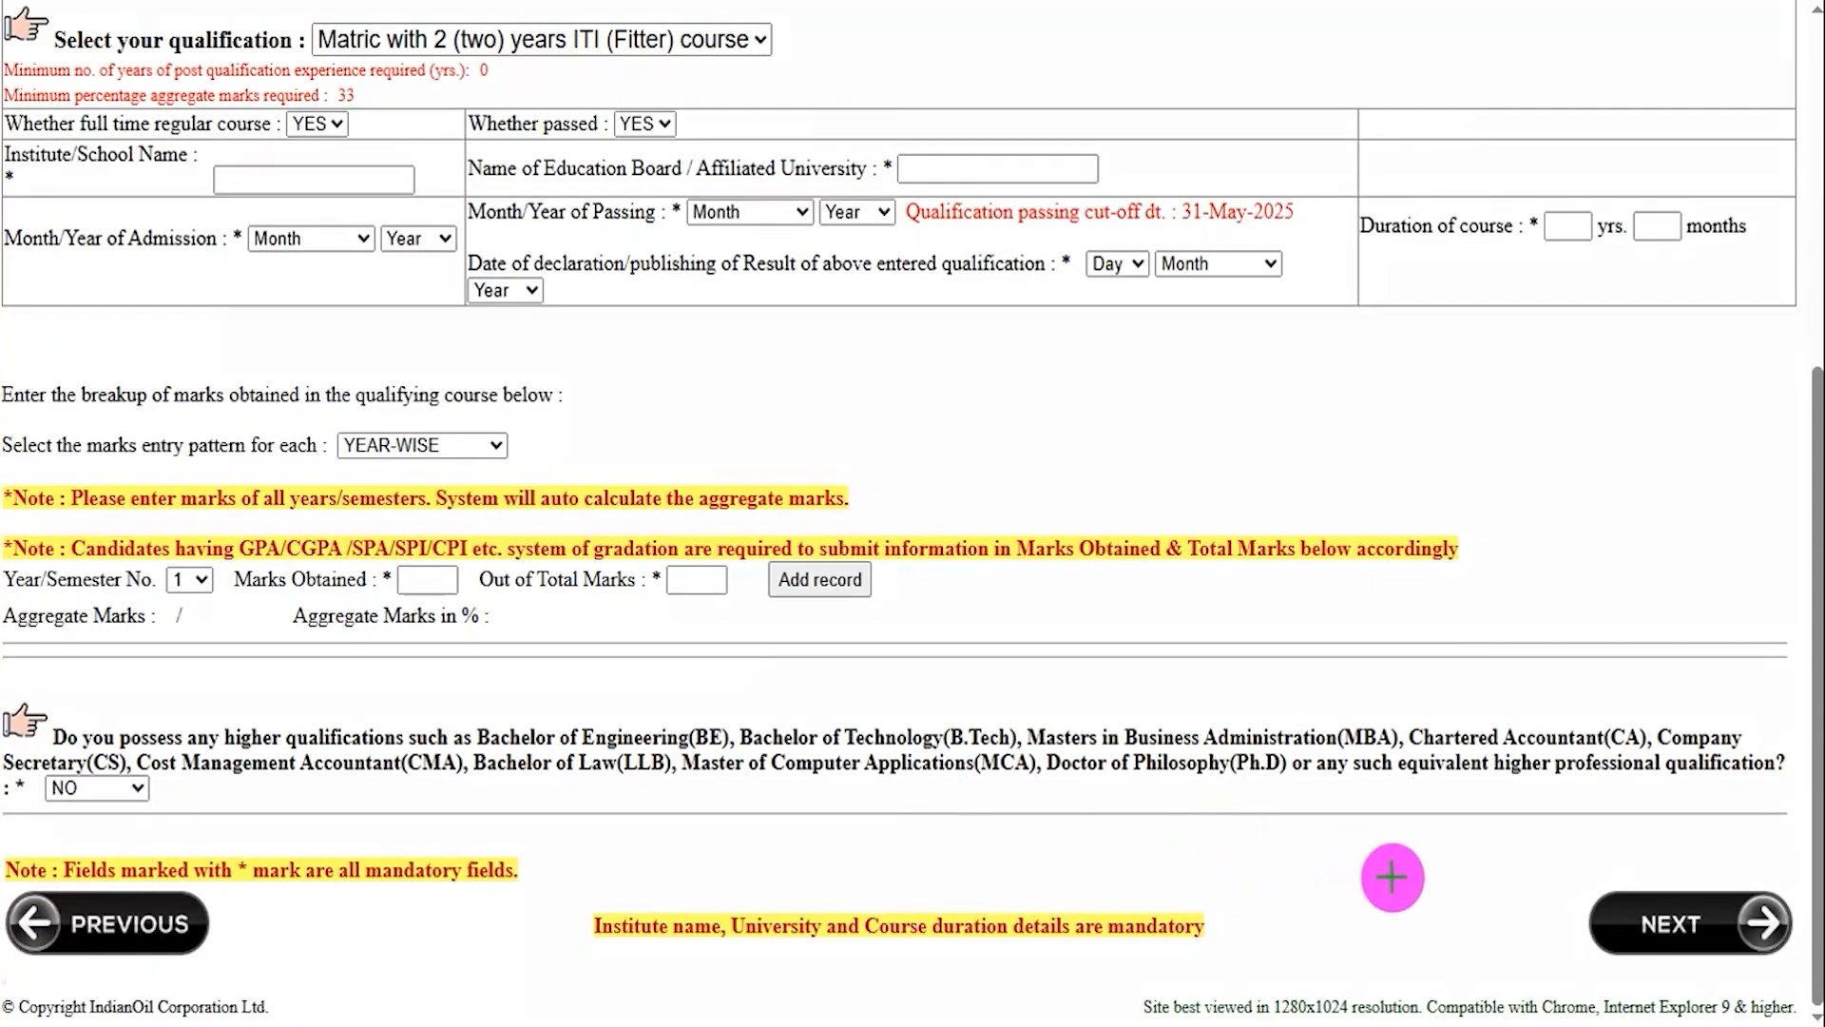
pyautogui.moveTo(1253, 838); pyautogui.dragTo(1600, 918)
pyautogui.click(1600, 918)
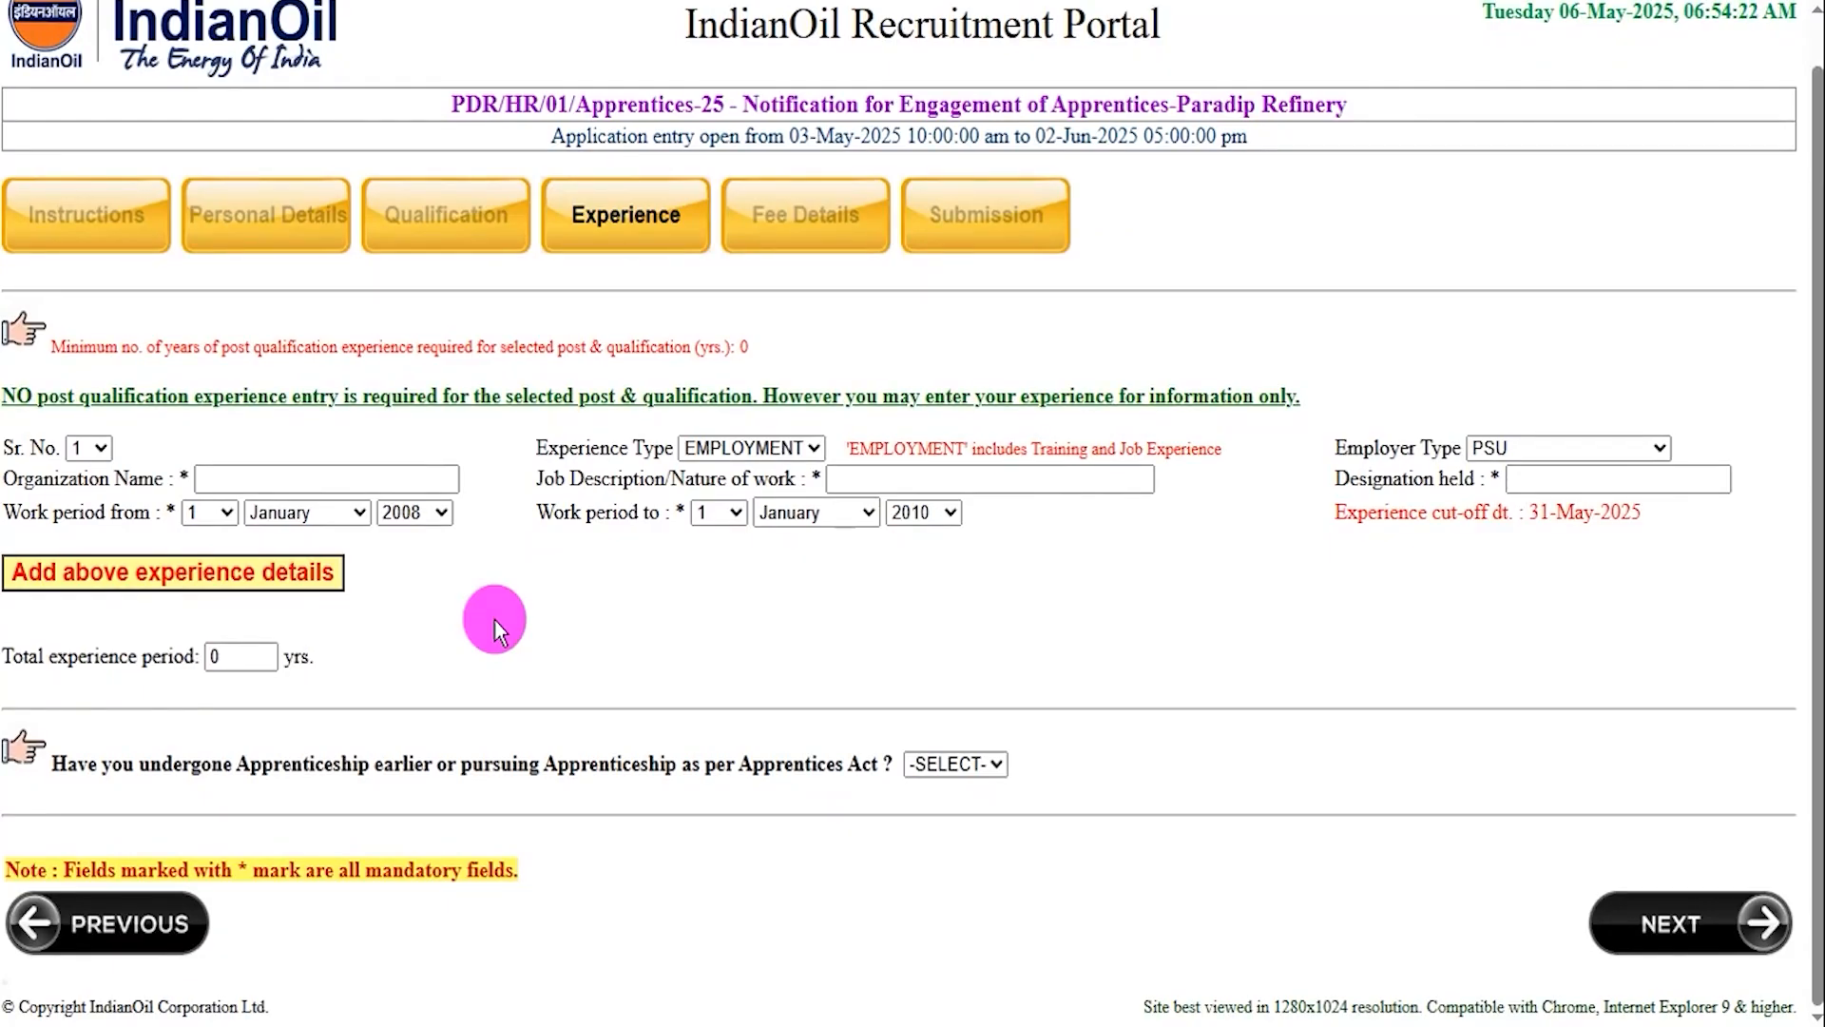
# Review the experience requirement note and experience type, and set the employer type to PRIVATE.
pyautogui.moveTo(122, 395); pyautogui.dragTo(313, 399)
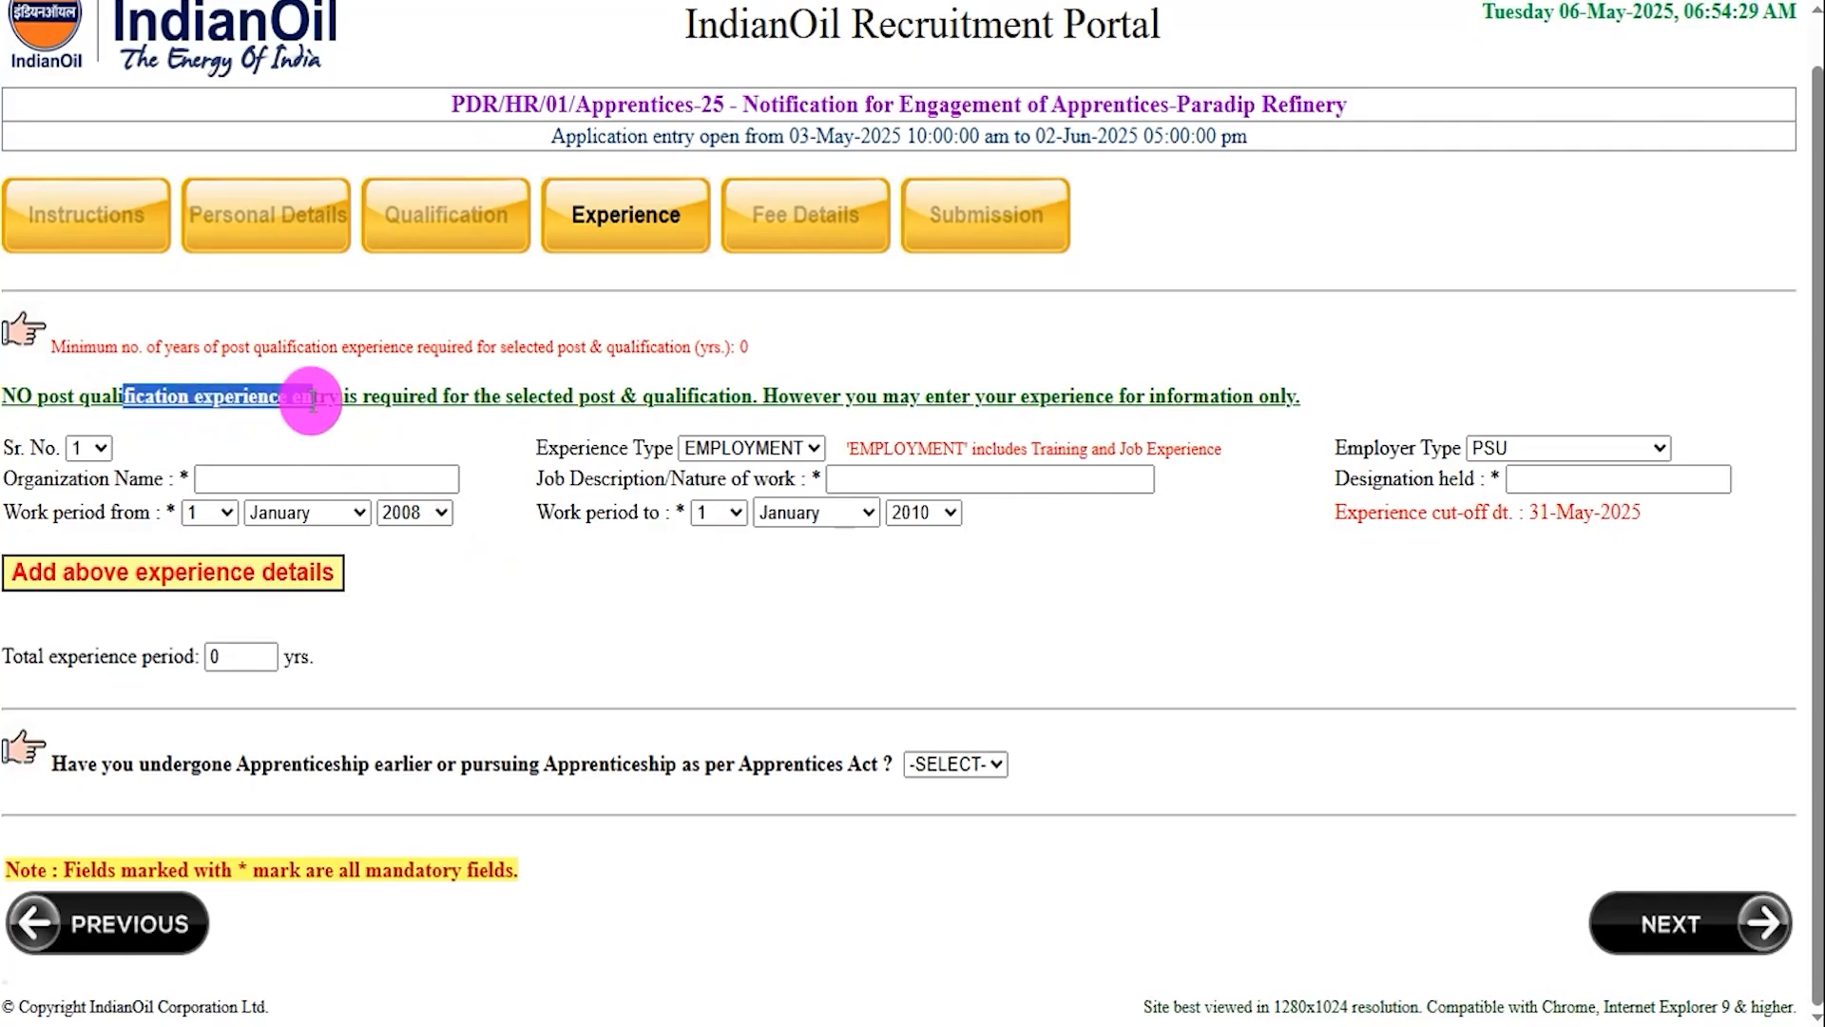
pyautogui.moveTo(584, 448); pyautogui.dragTo(635, 448)
pyautogui.click(755, 453)
pyautogui.click(754, 454)
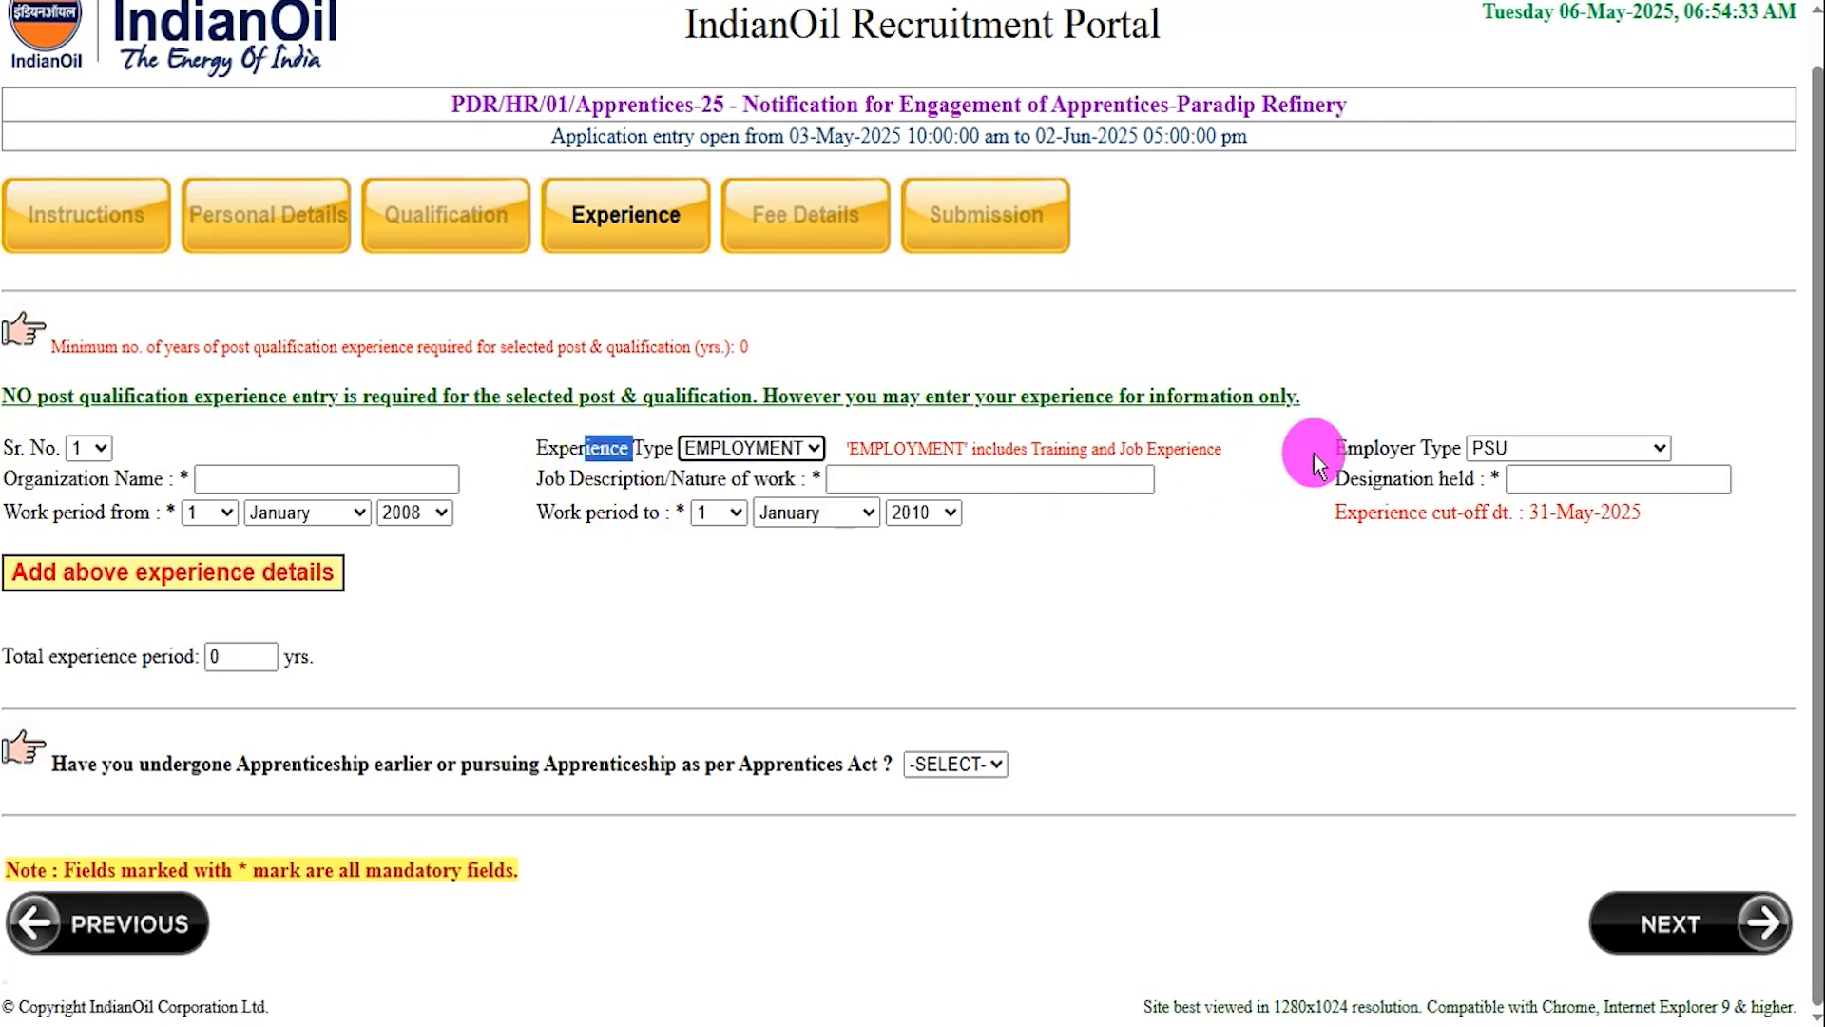
pyautogui.click(1520, 447)
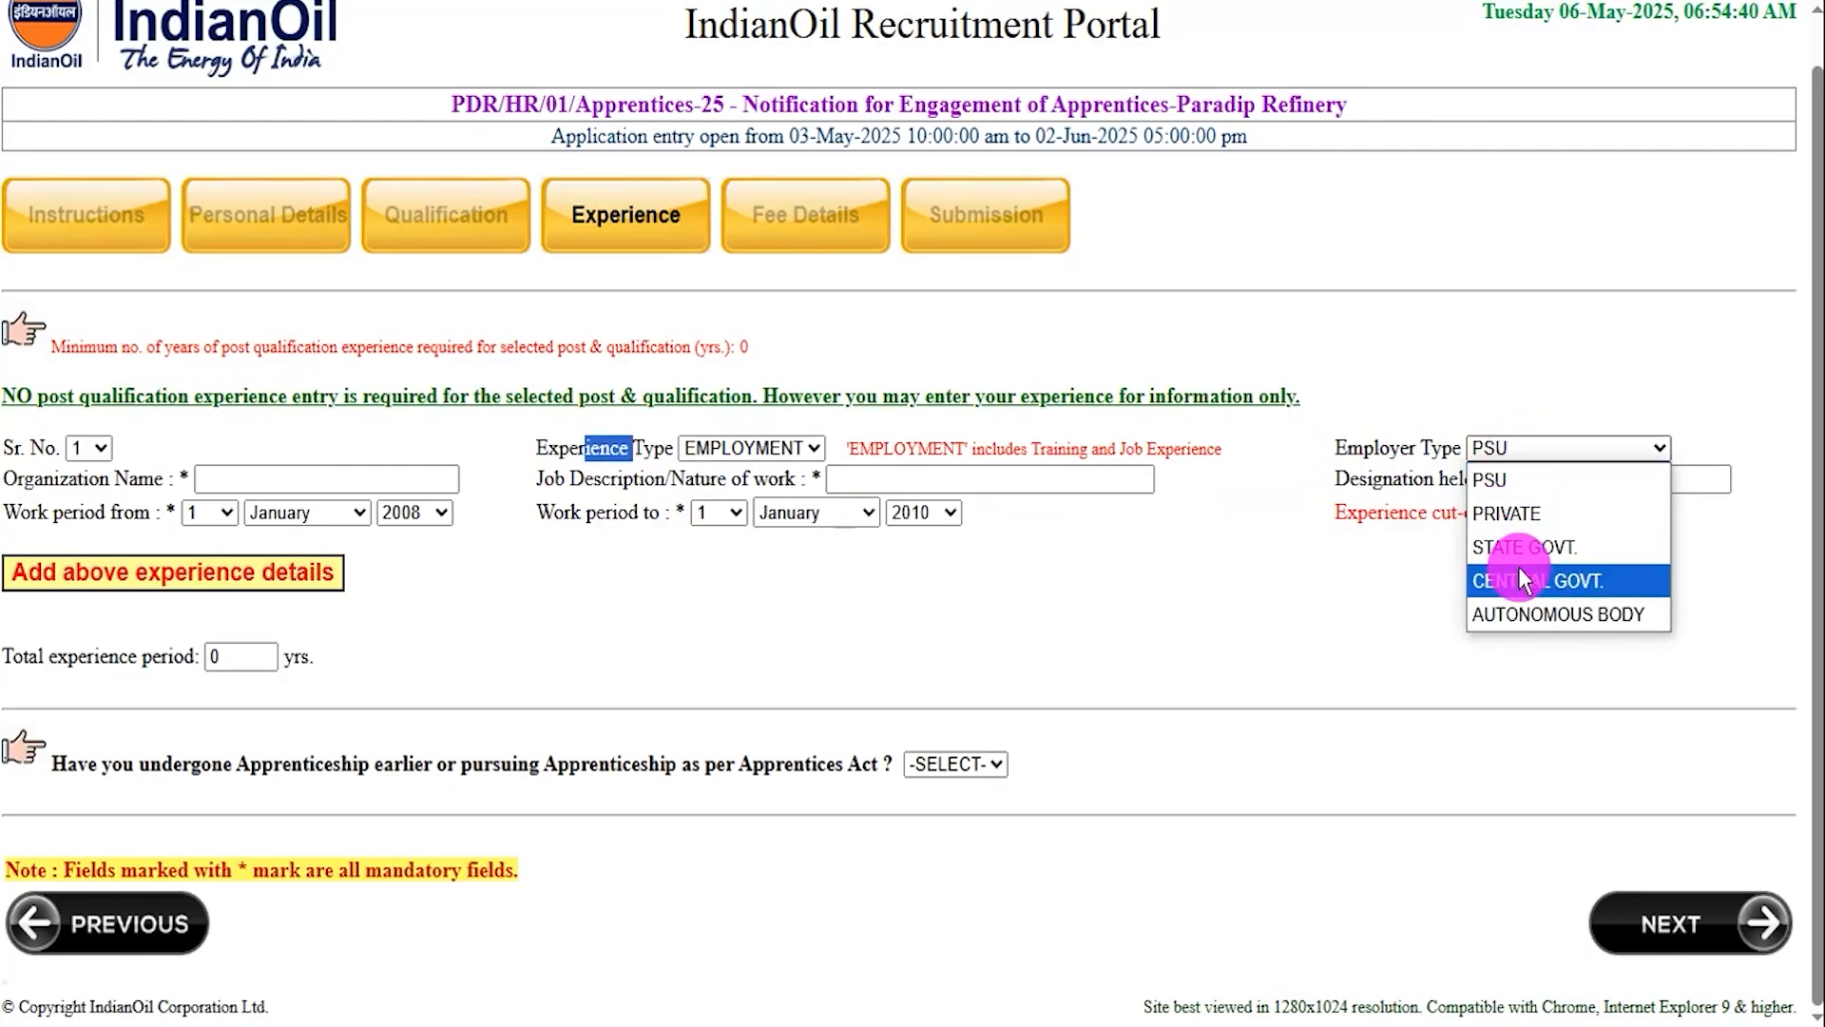
pyautogui.click(1513, 513)
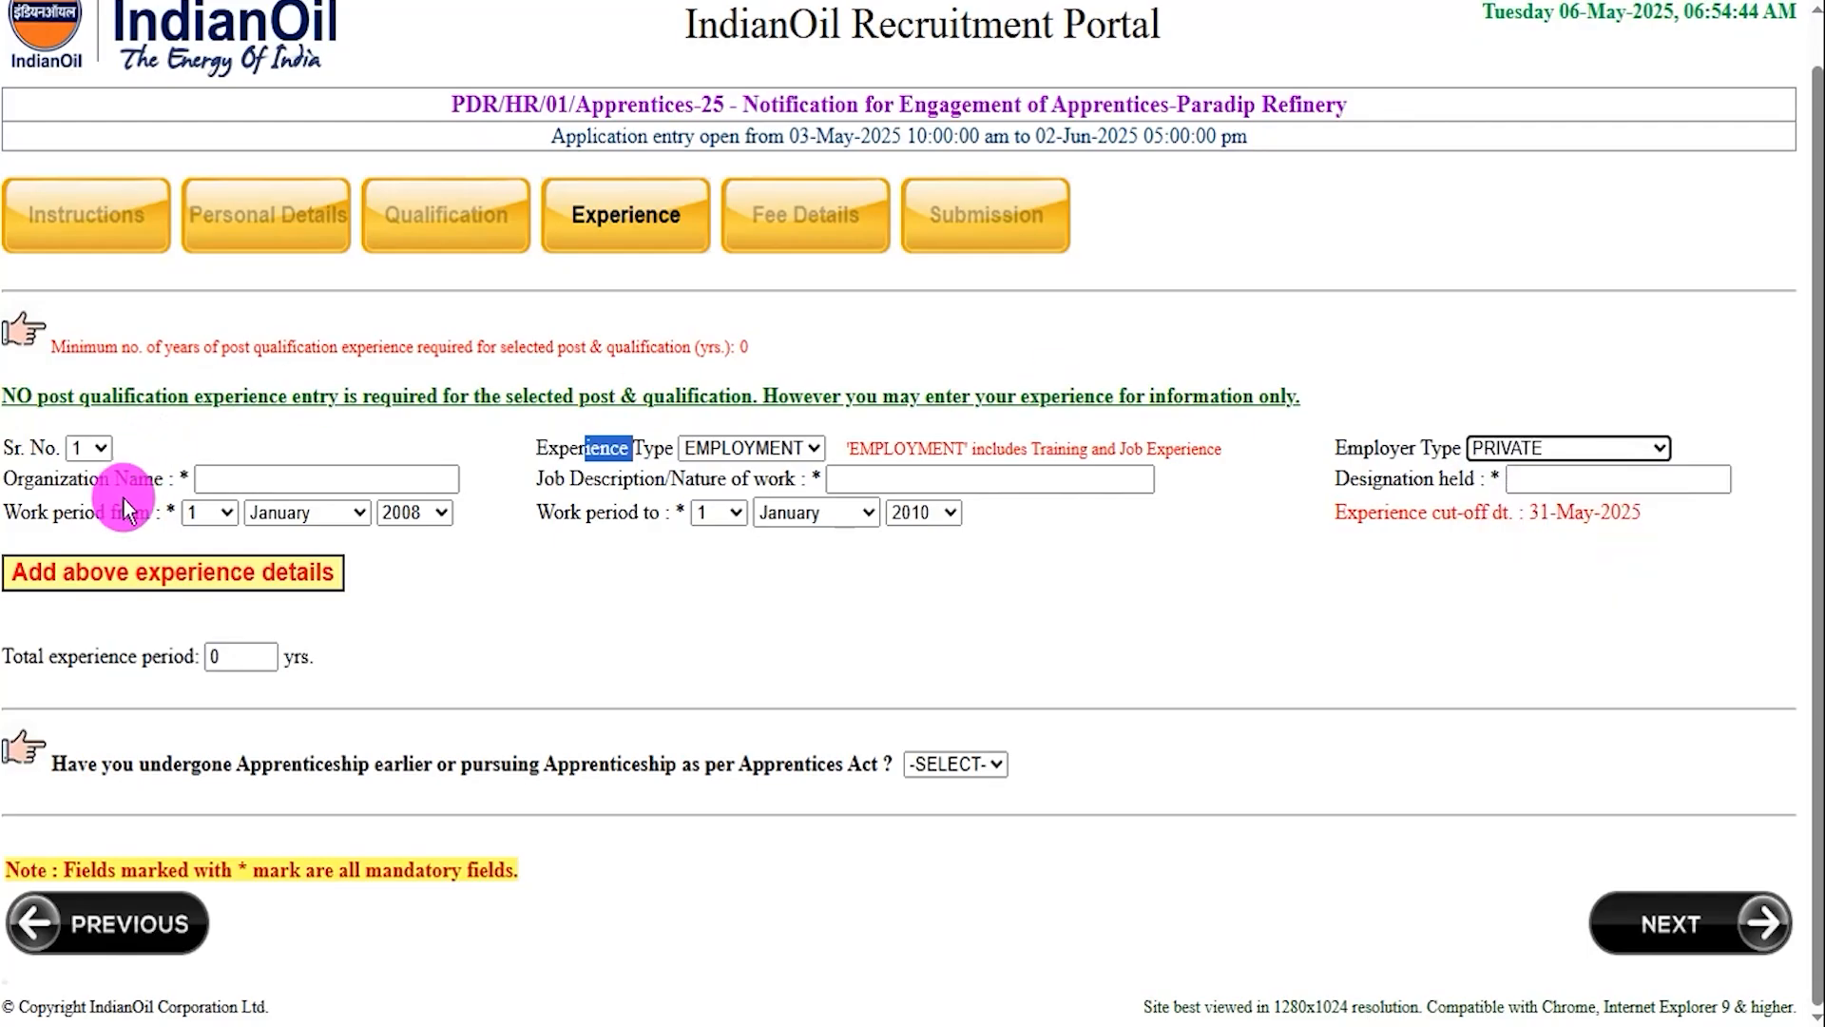
# Go through the empty organization name, job description/nature of work and designation held fields.
pyautogui.moveTo(78, 480); pyautogui.dragTo(150, 488)
pyautogui.click(252, 478)
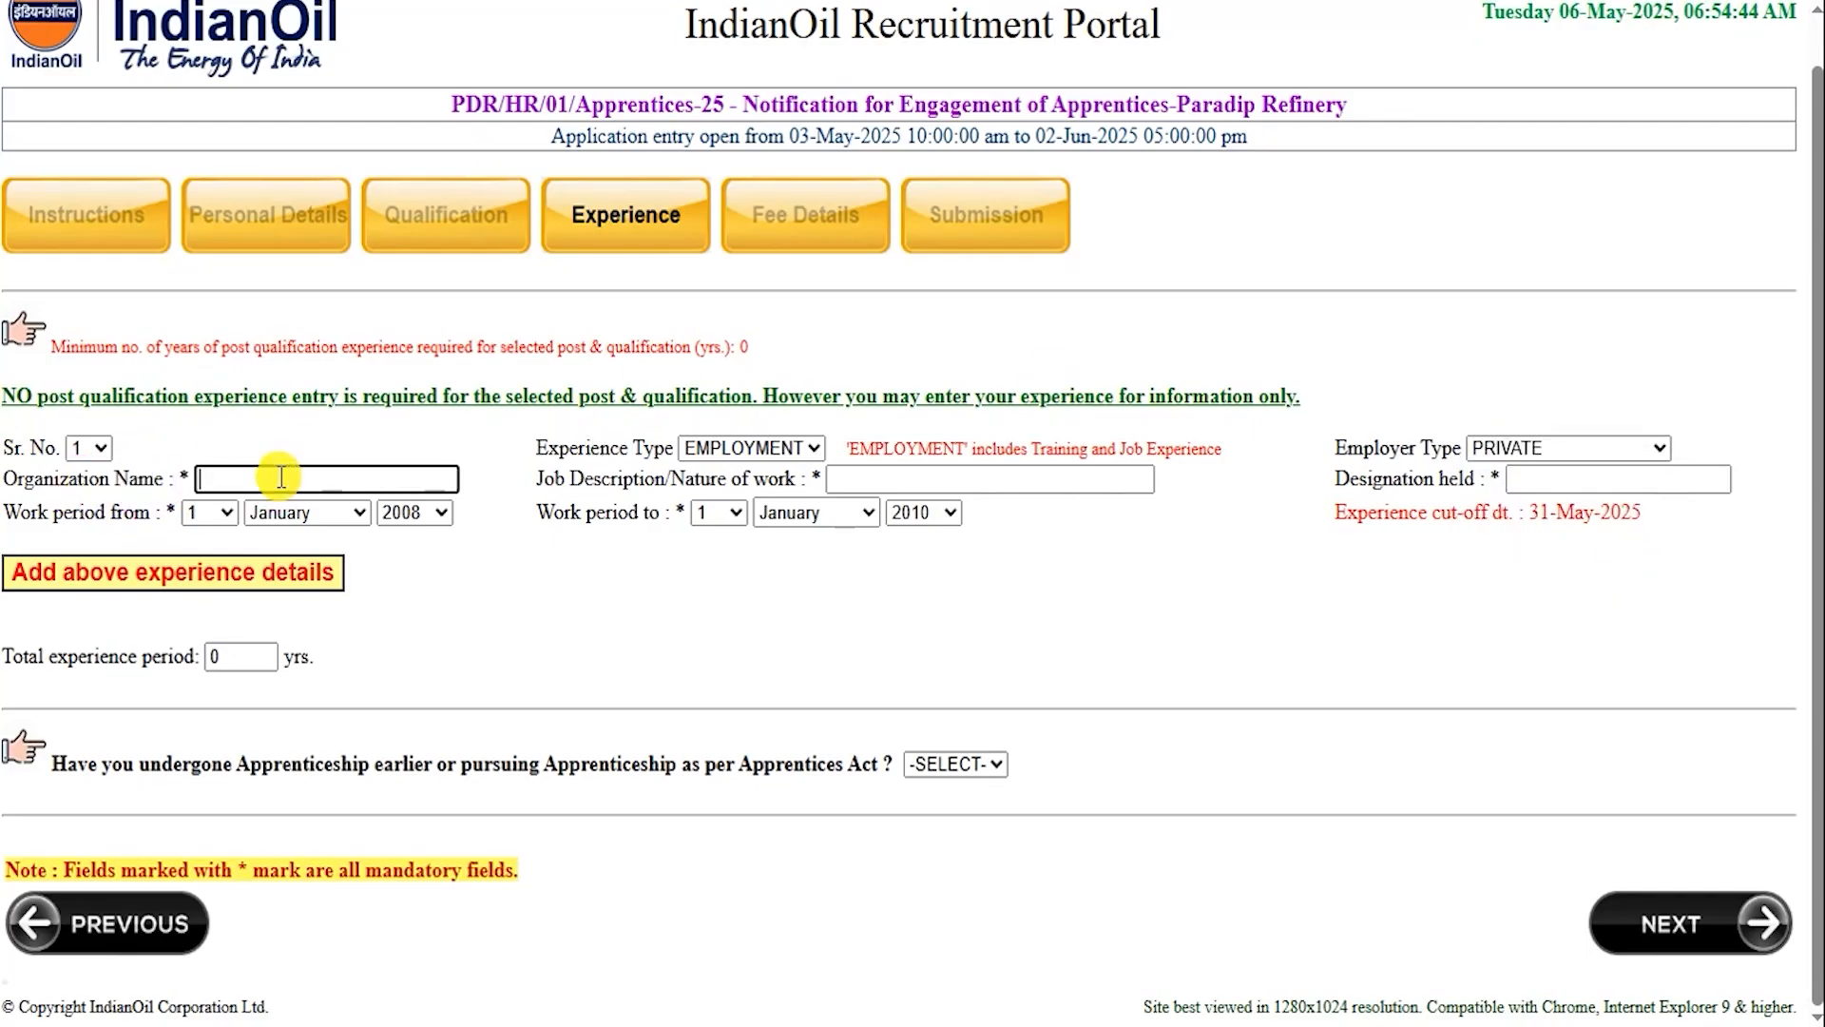
pyautogui.moveTo(611, 478); pyautogui.dragTo(843, 462)
pyautogui.click(886, 474)
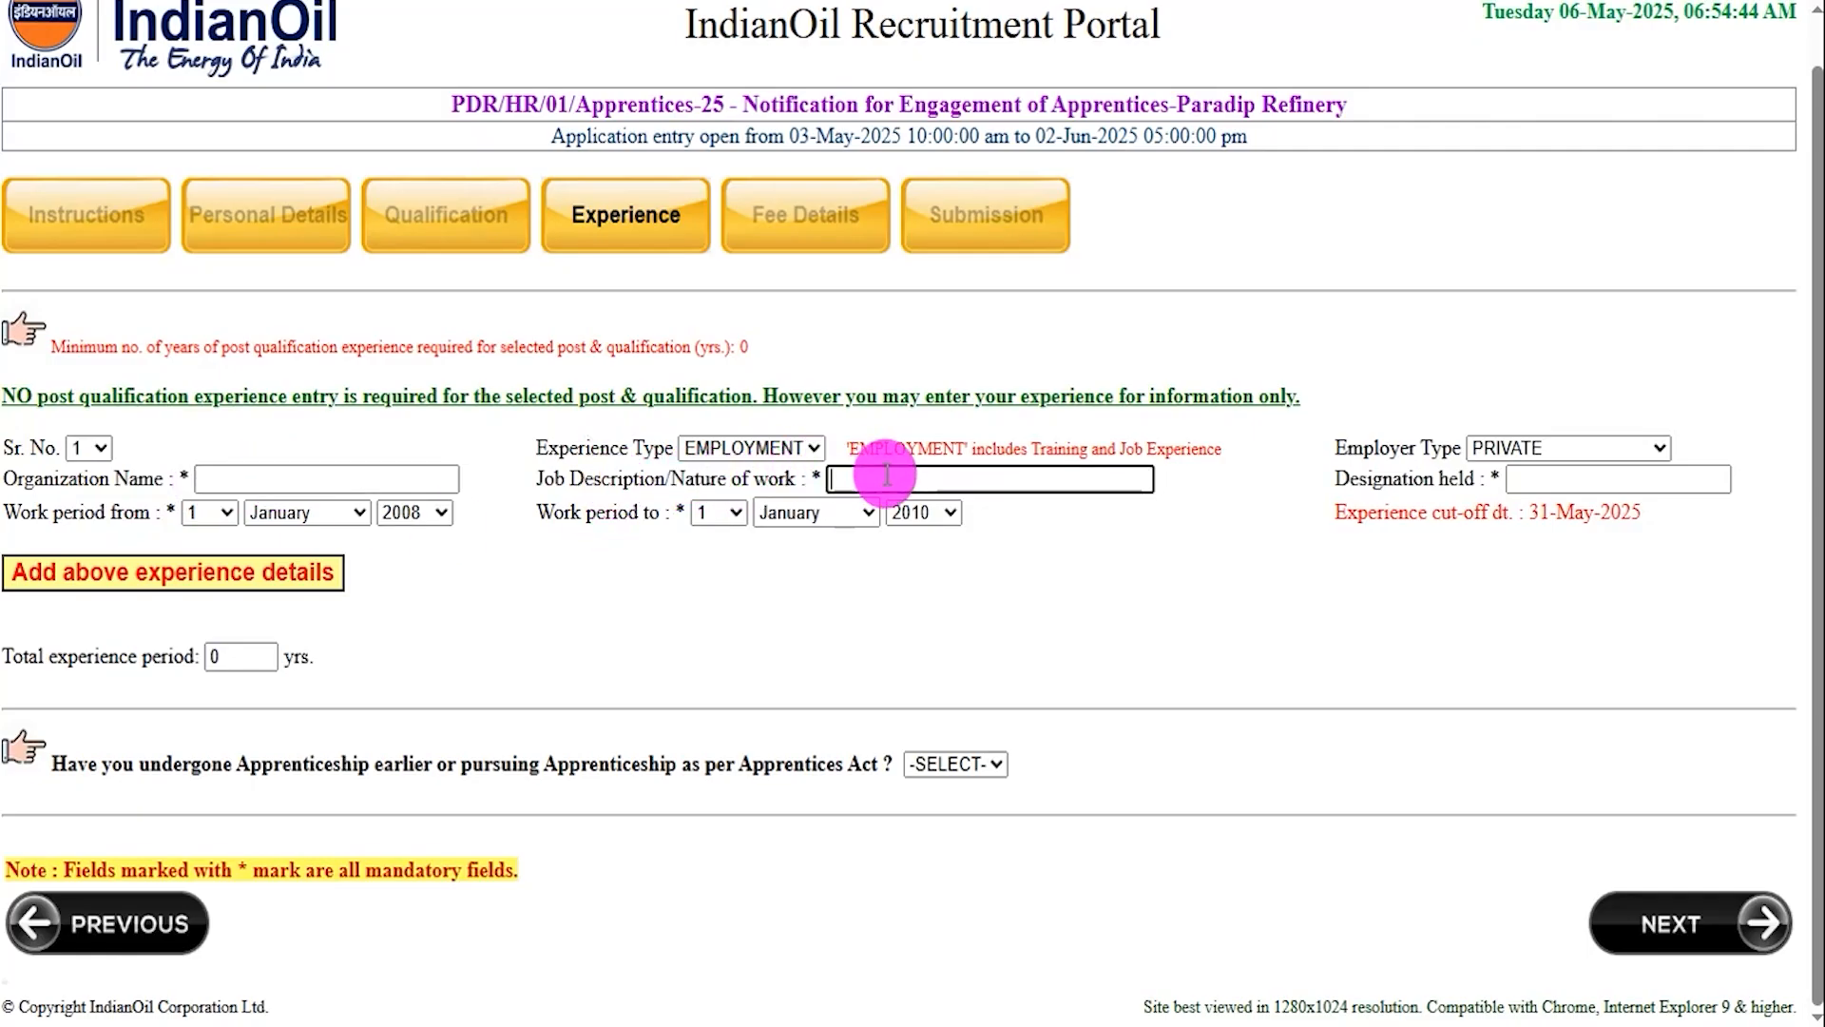
pyautogui.moveTo(1372, 475); pyautogui.dragTo(1412, 476)
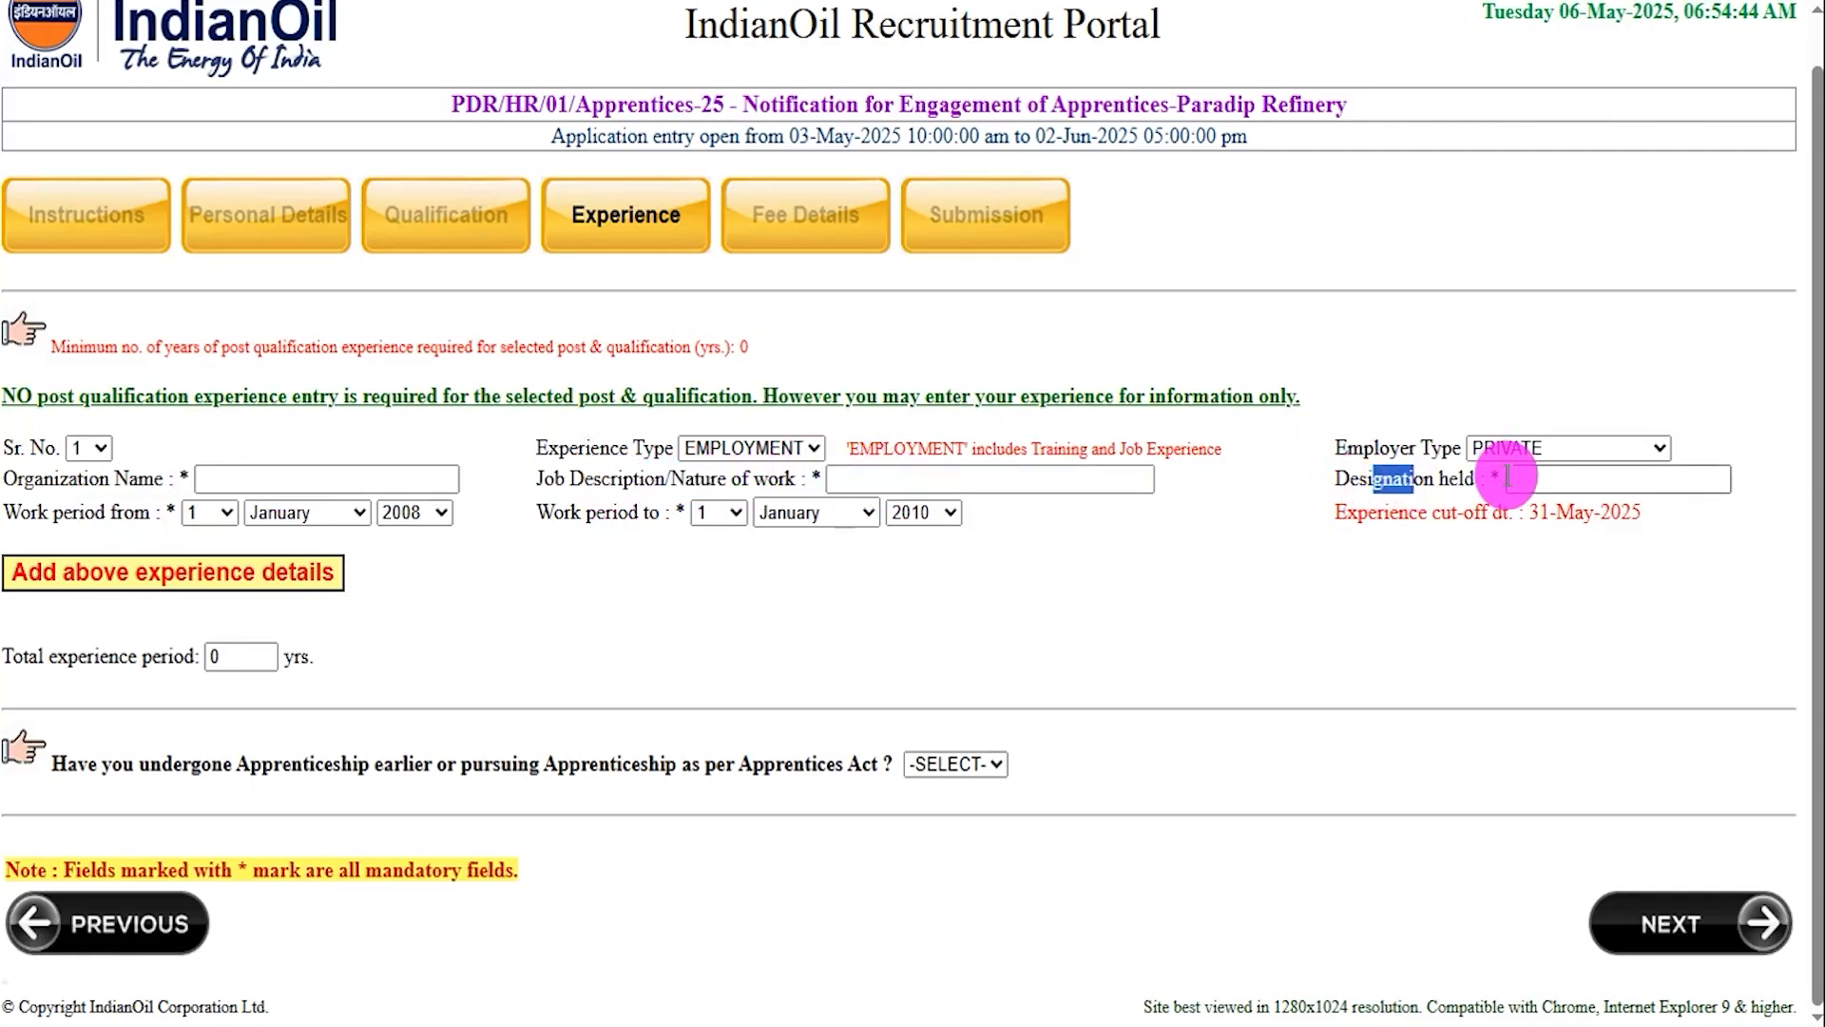
pyautogui.click(1533, 477)
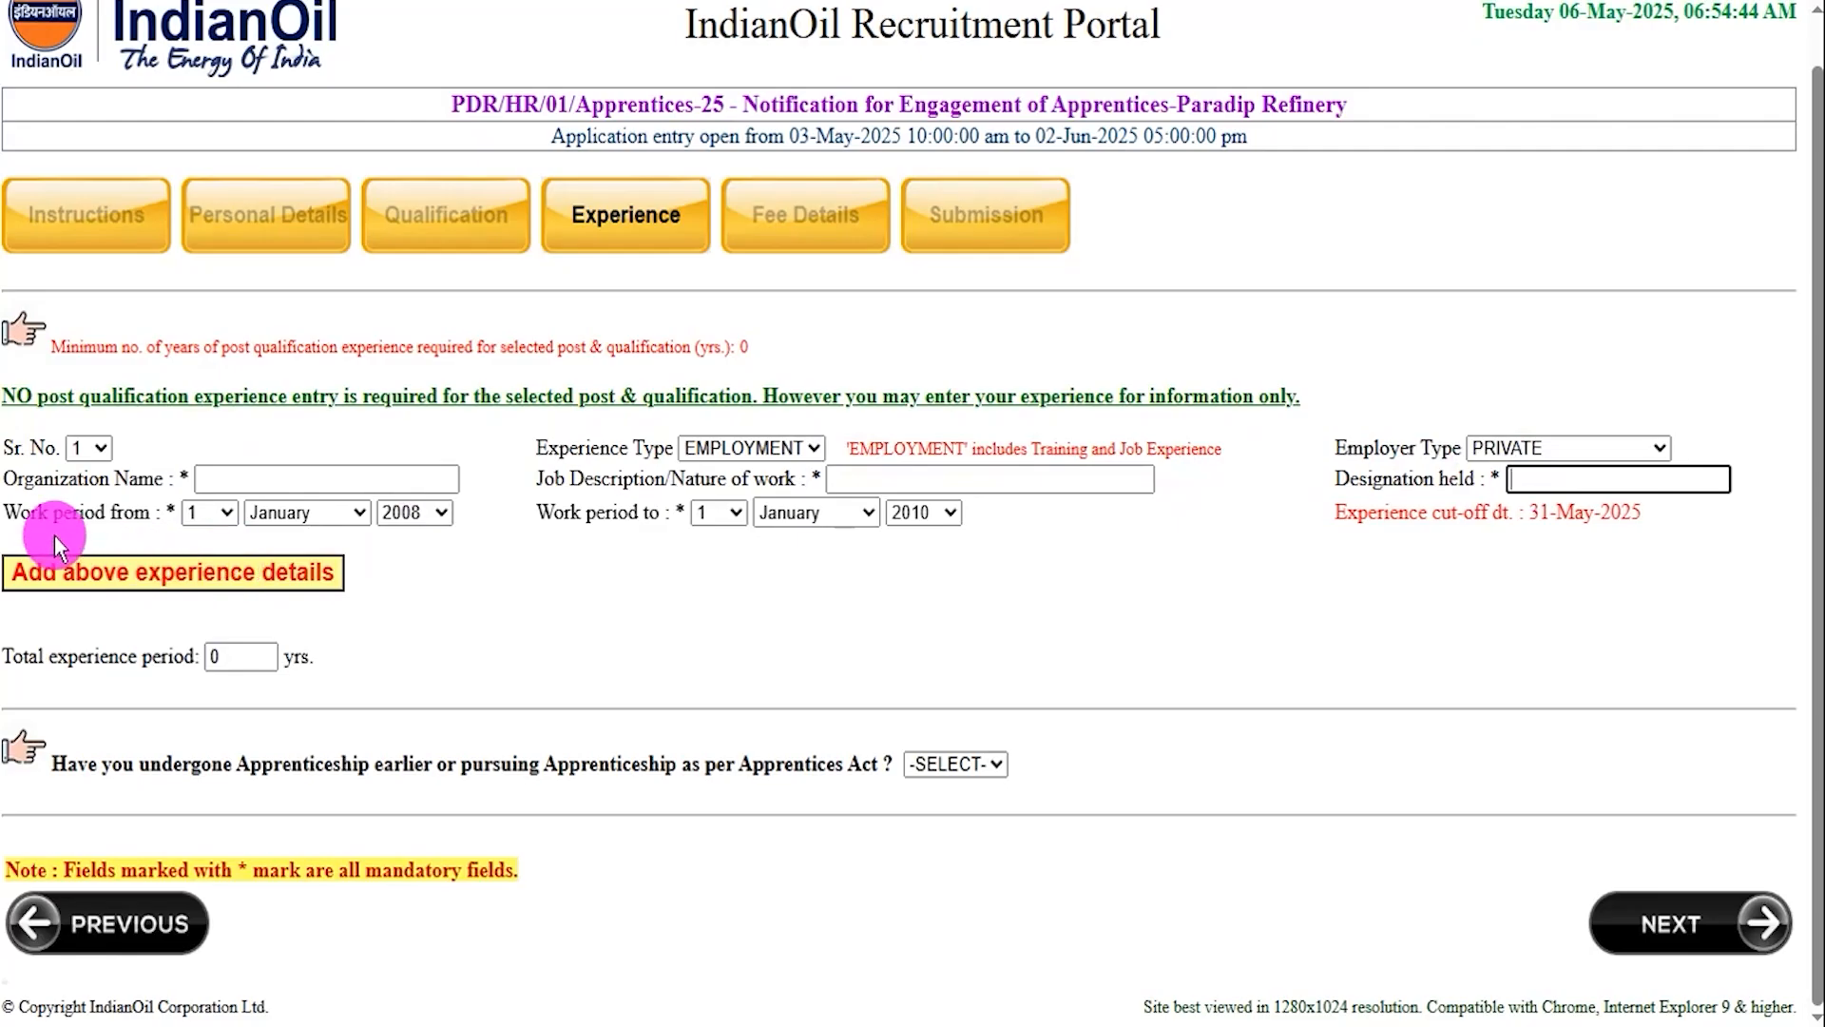
# Check the day, month and year choices for the start and end of the work period.
pyautogui.moveTo(31, 514); pyautogui.dragTo(116, 514)
pyautogui.click(227, 513)
pyautogui.click(359, 514)
pyautogui.click(437, 513)
pyautogui.click(711, 527)
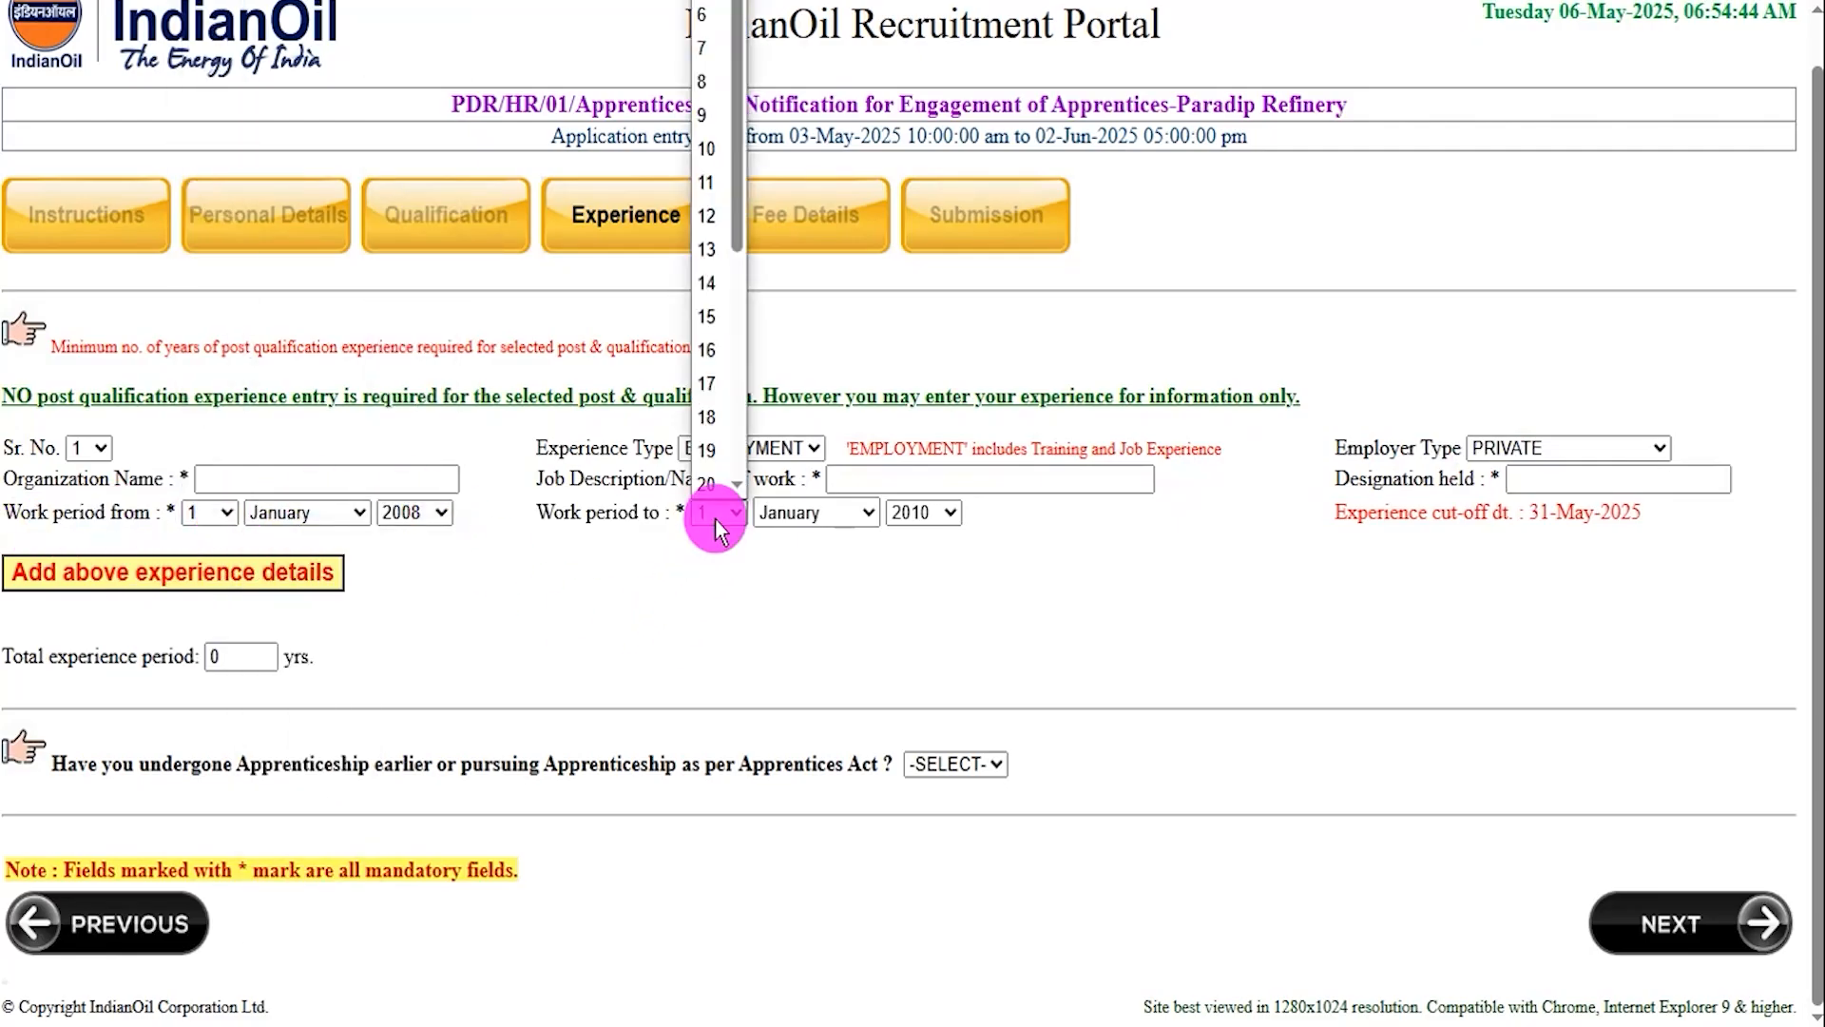
pyautogui.click(815, 514)
pyautogui.click(915, 513)
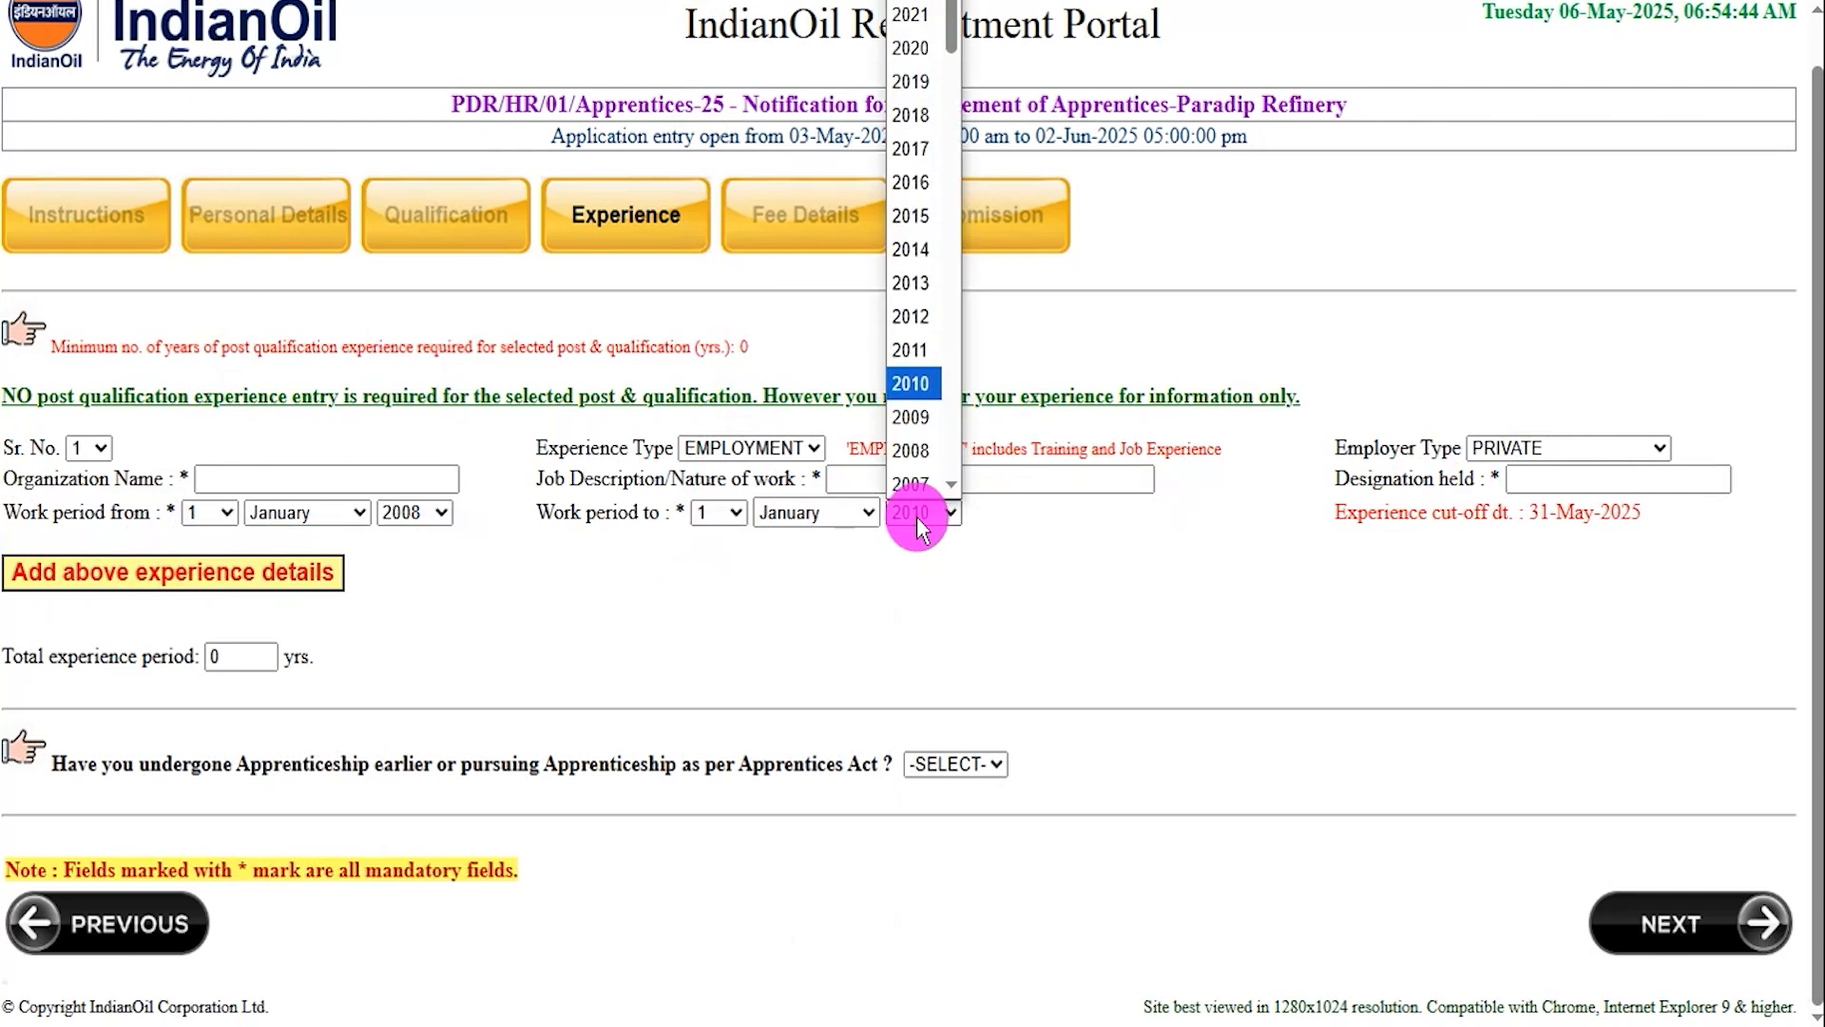
# Answer NO to having undergone or pursuing an apprenticeship and continue to the Fee Details page.
pyautogui.click(919, 526)
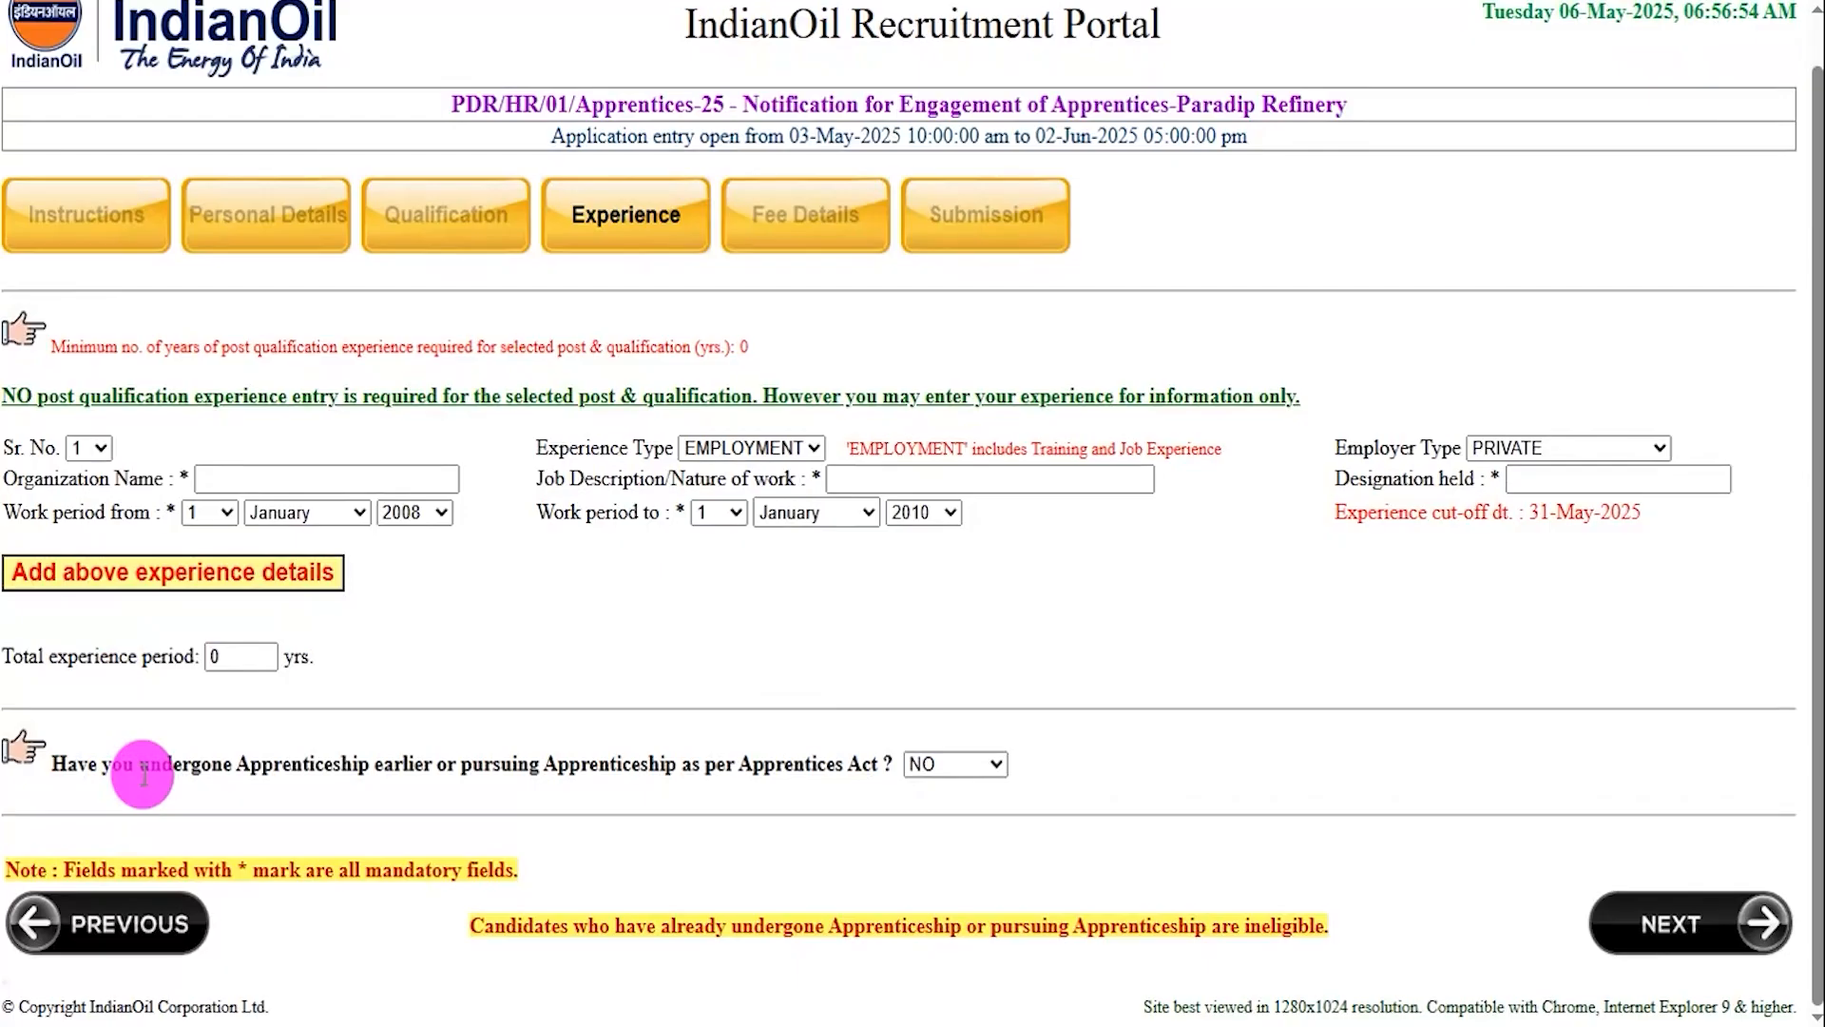
pyautogui.moveTo(139, 763); pyautogui.dragTo(729, 763)
pyautogui.click(952, 763)
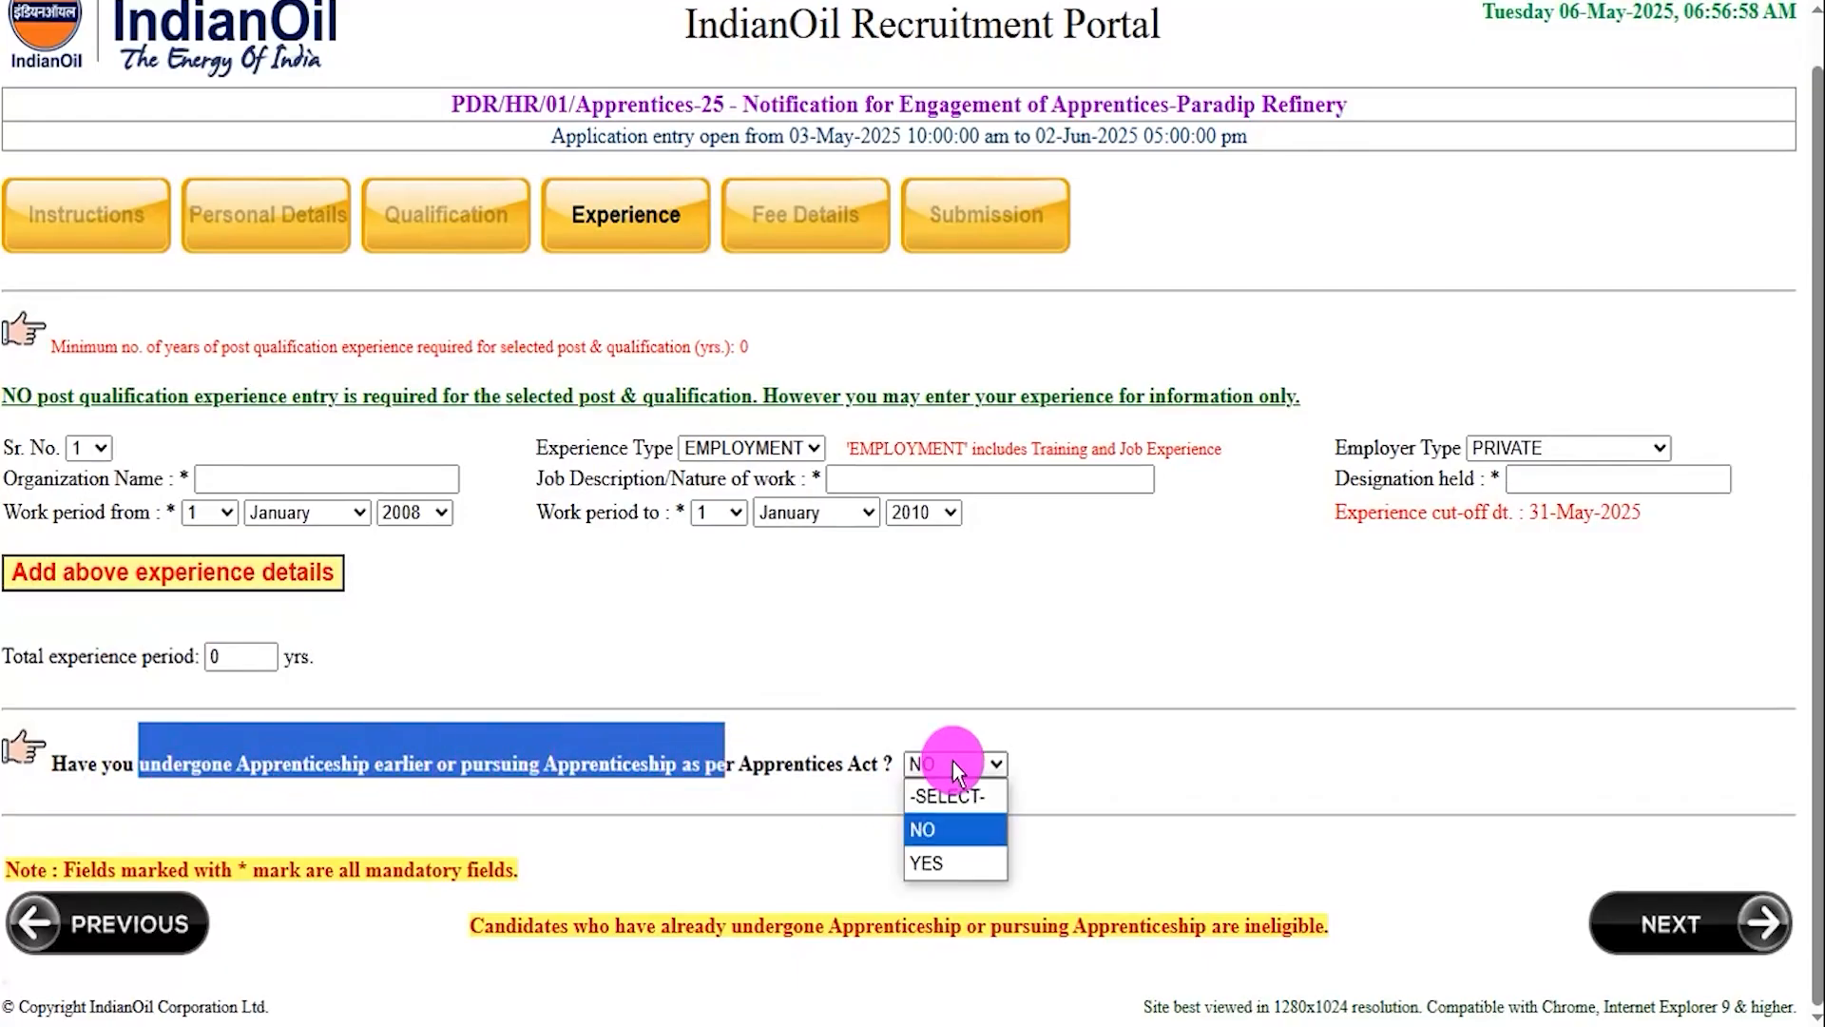
pyautogui.click(1087, 747)
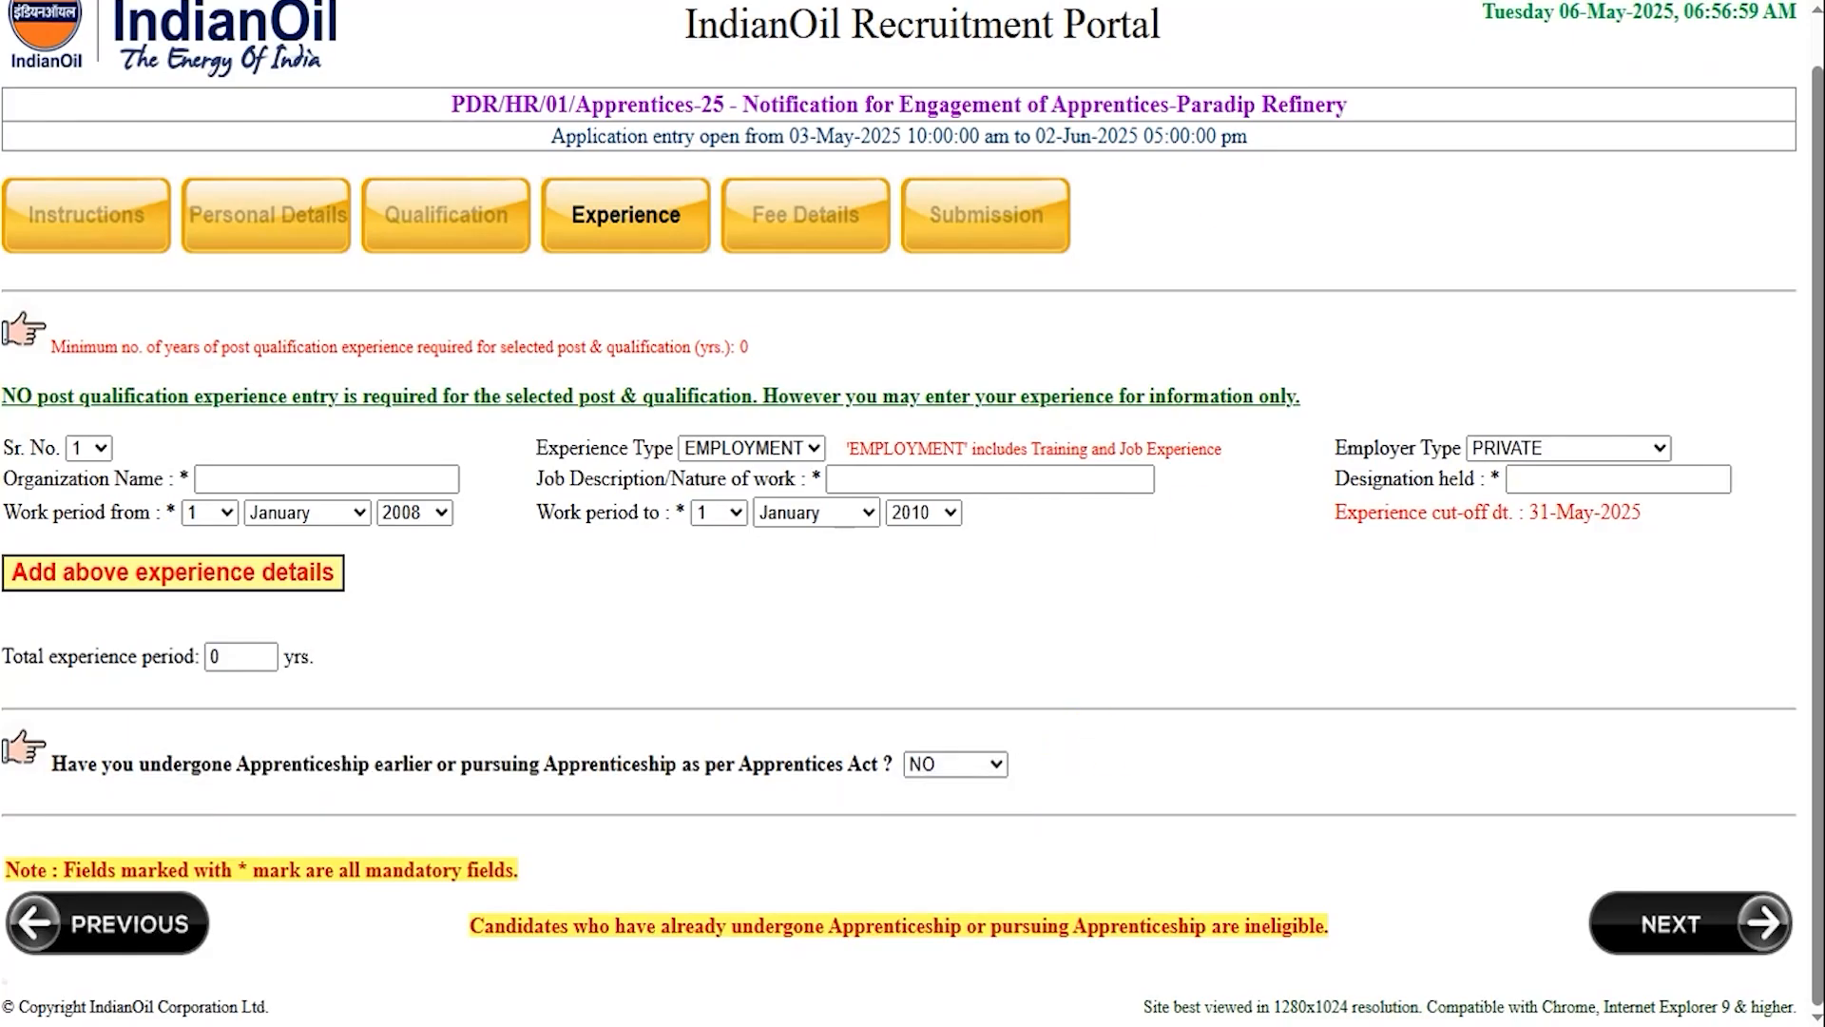
pyautogui.moveTo(1300, 851); pyautogui.dragTo(1596, 914)
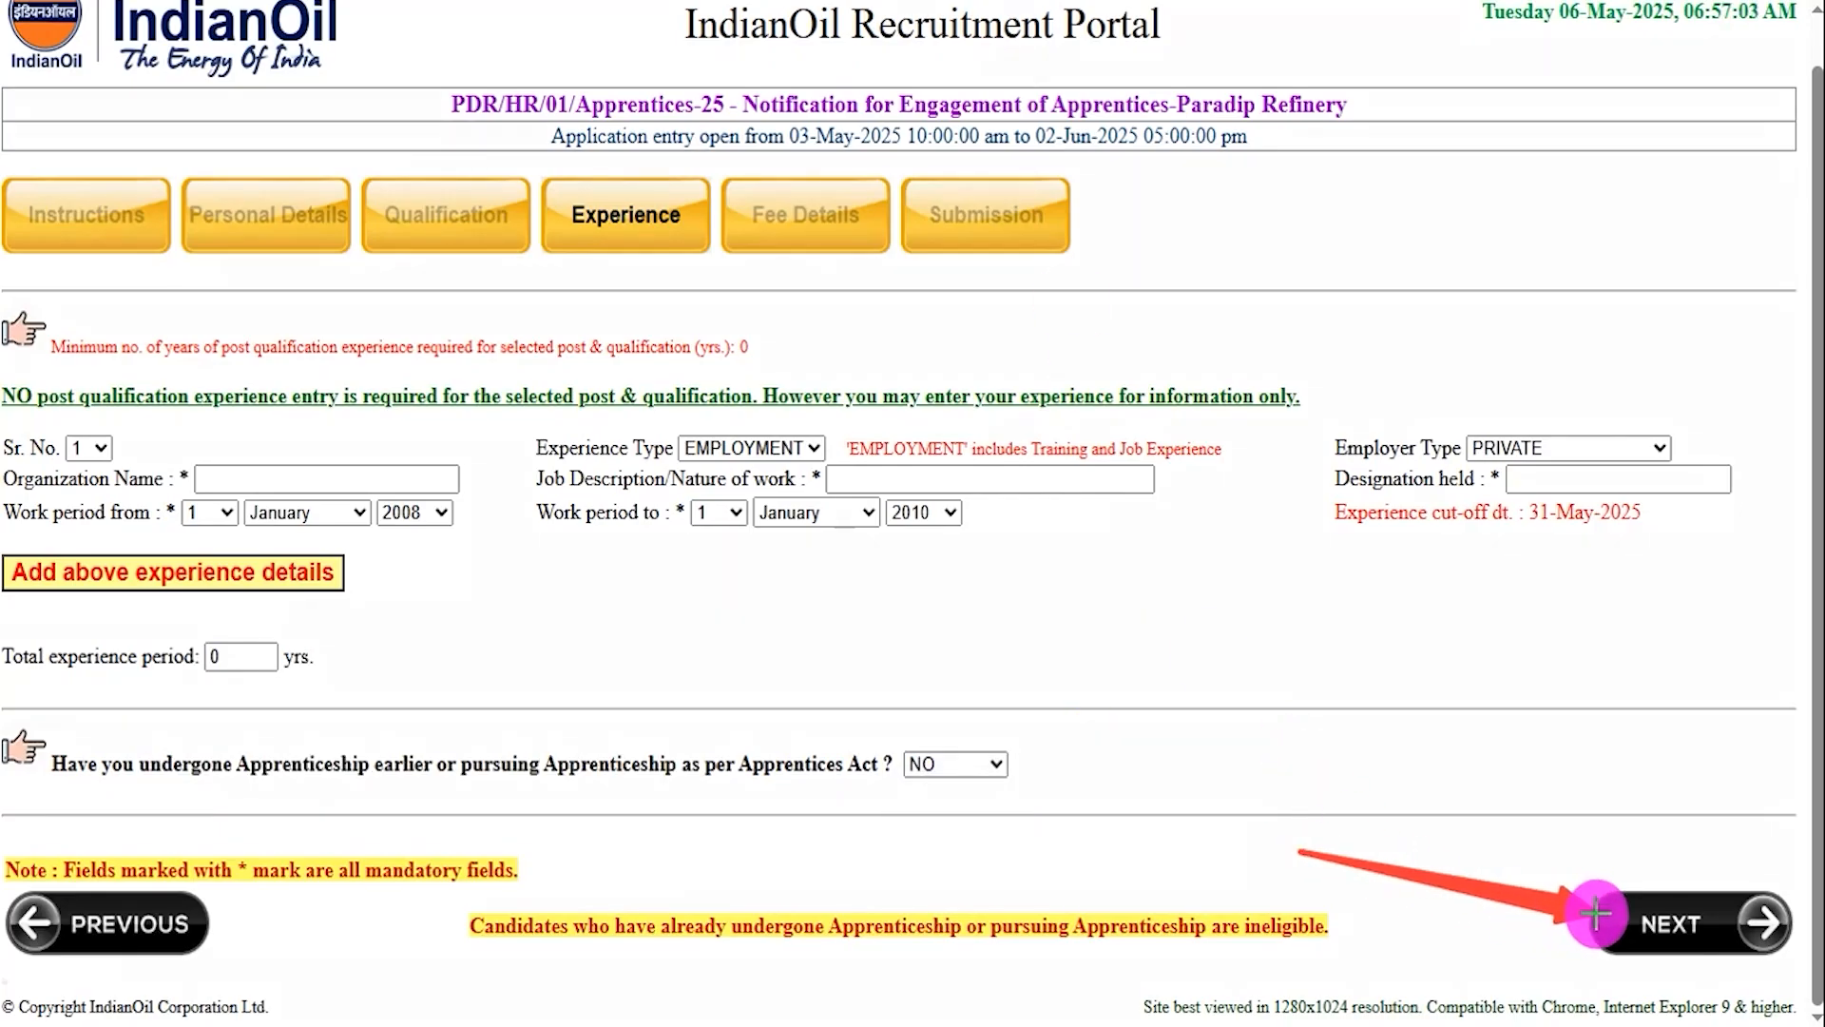
pyautogui.click(1596, 914)
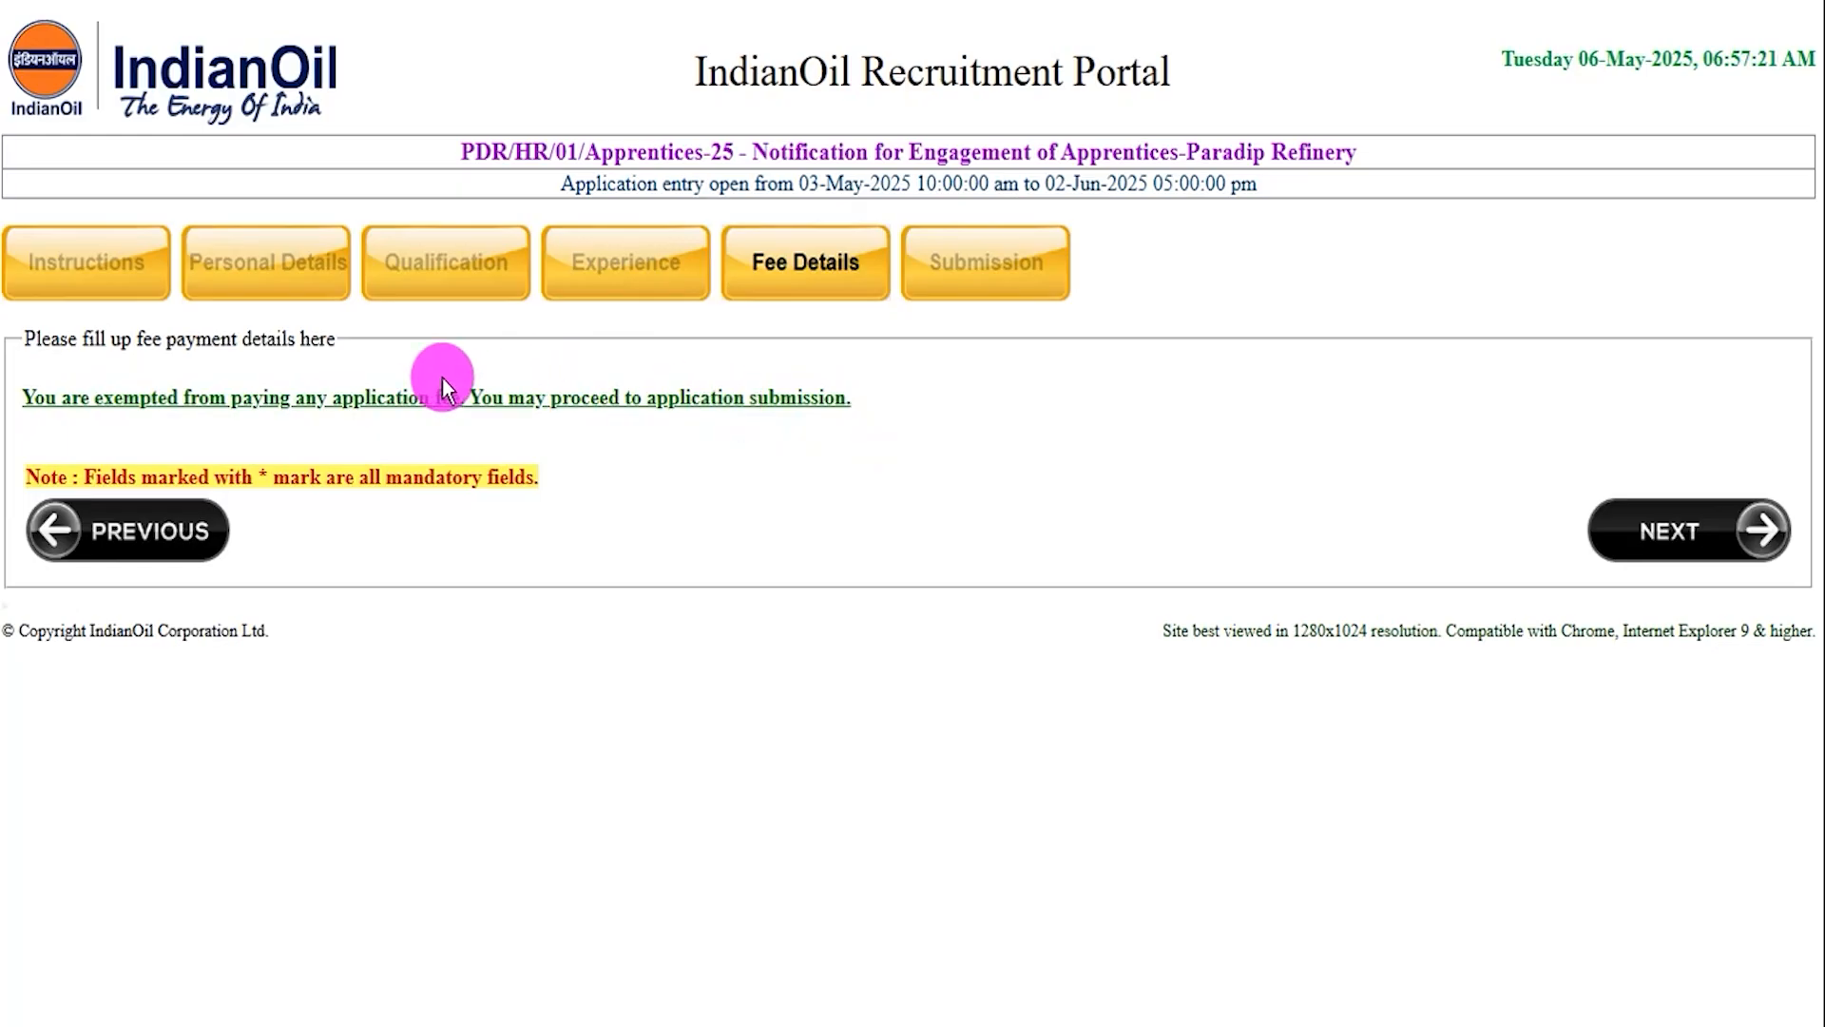
# Read the application fee note and continue to the Submission page.
pyautogui.moveTo(36, 396); pyautogui.dragTo(817, 398)
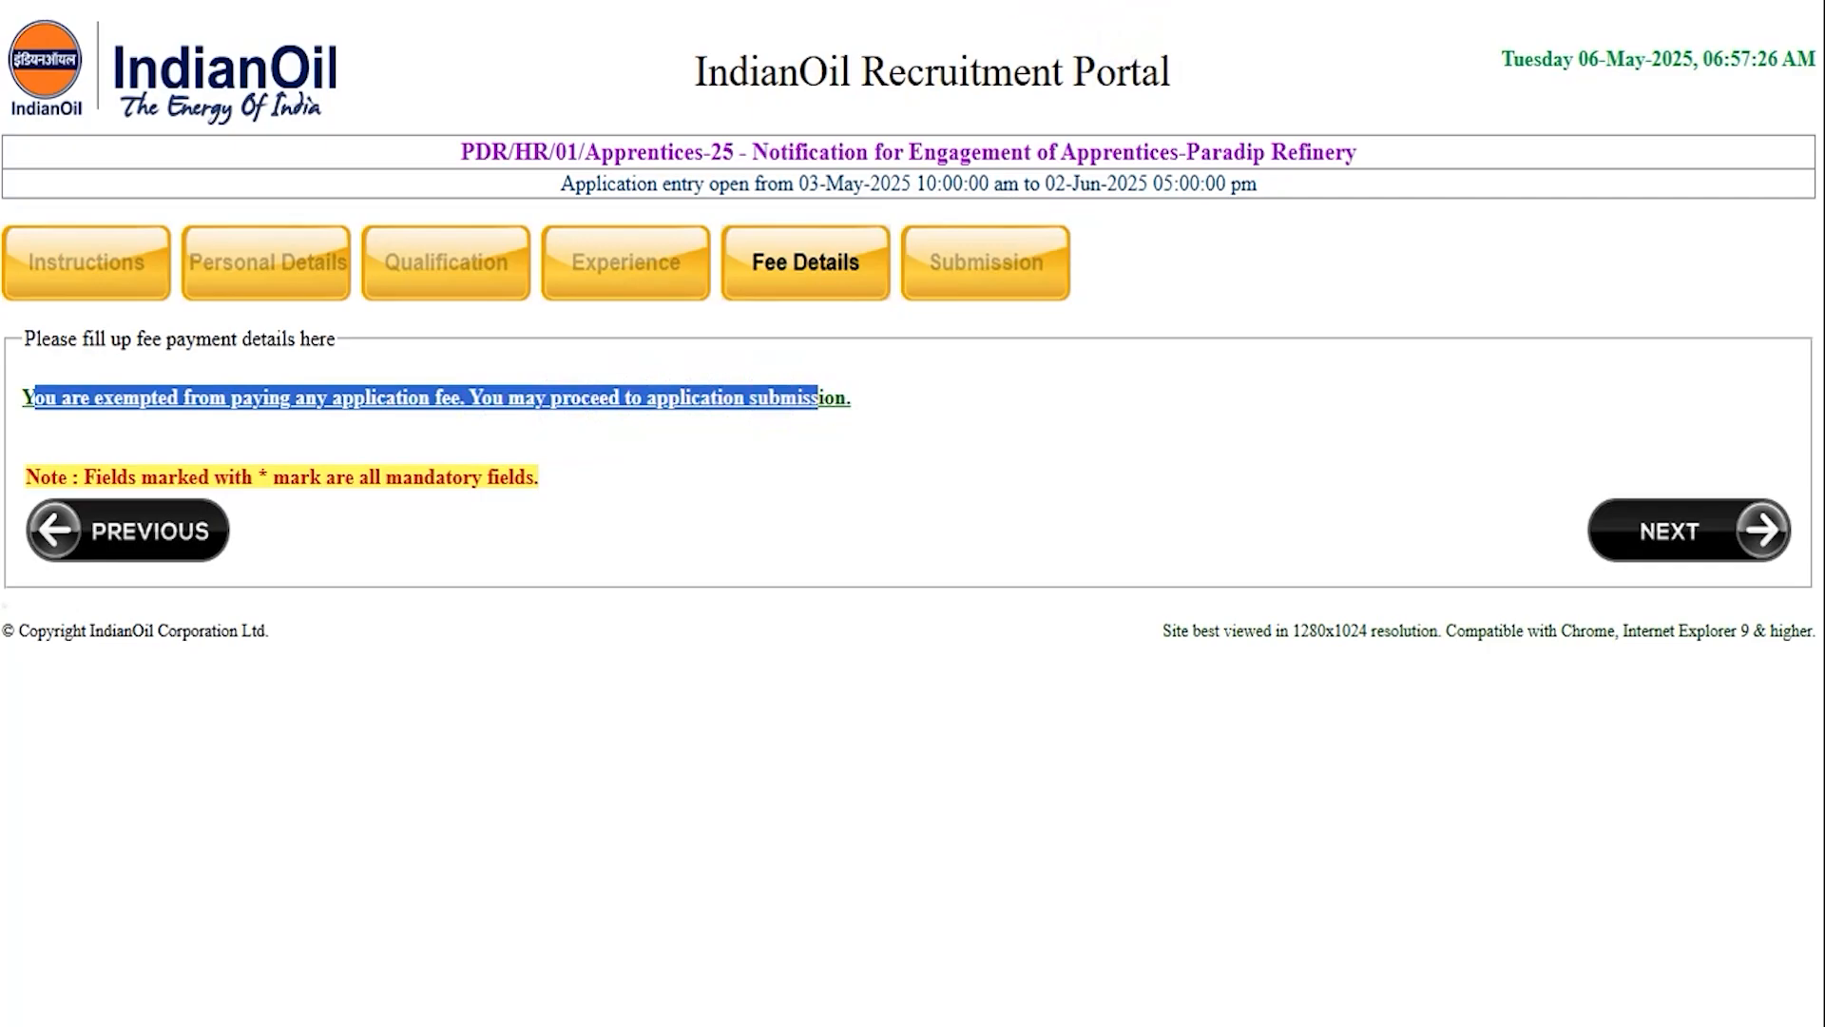
pyautogui.click(1041, 2)
pyautogui.moveTo(1139, 482); pyautogui.dragTo(1568, 519)
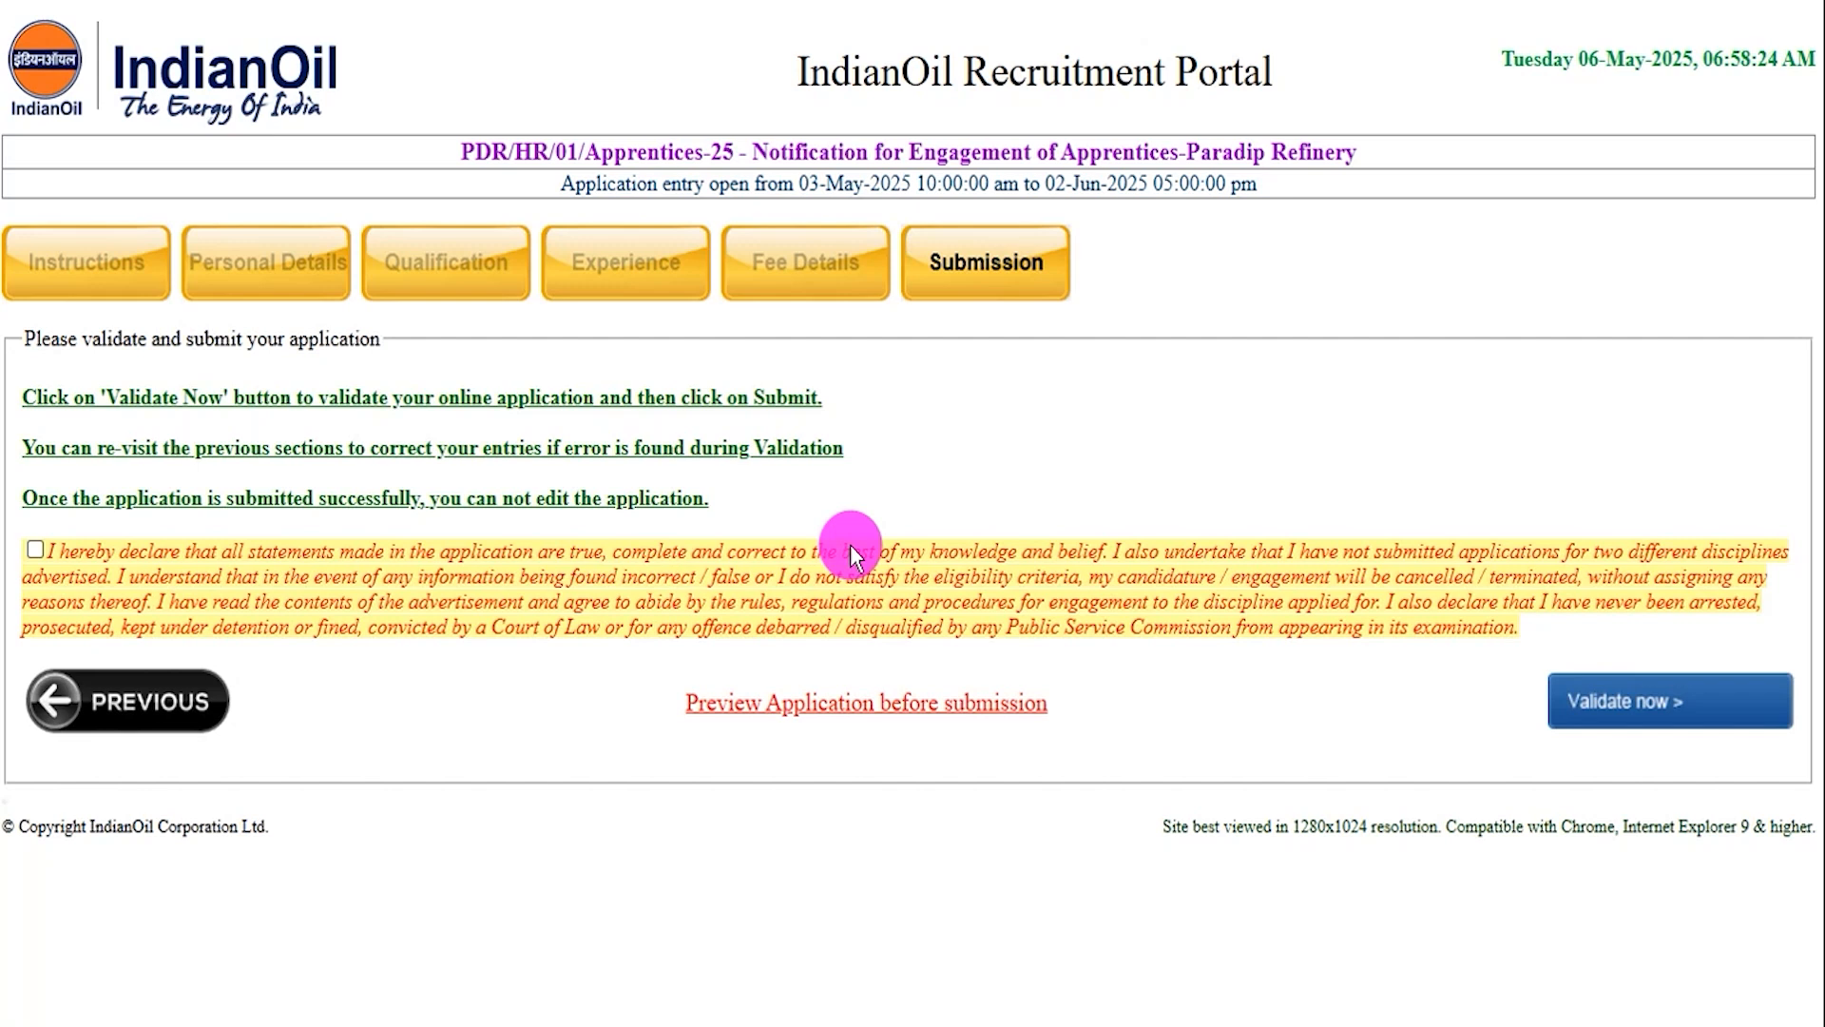
# Accept the declaration that all statements are true, and locate the options to preview the application or go back.
pyautogui.click(37, 548)
pyautogui.moveTo(630, 654); pyautogui.dragTo(1081, 744)
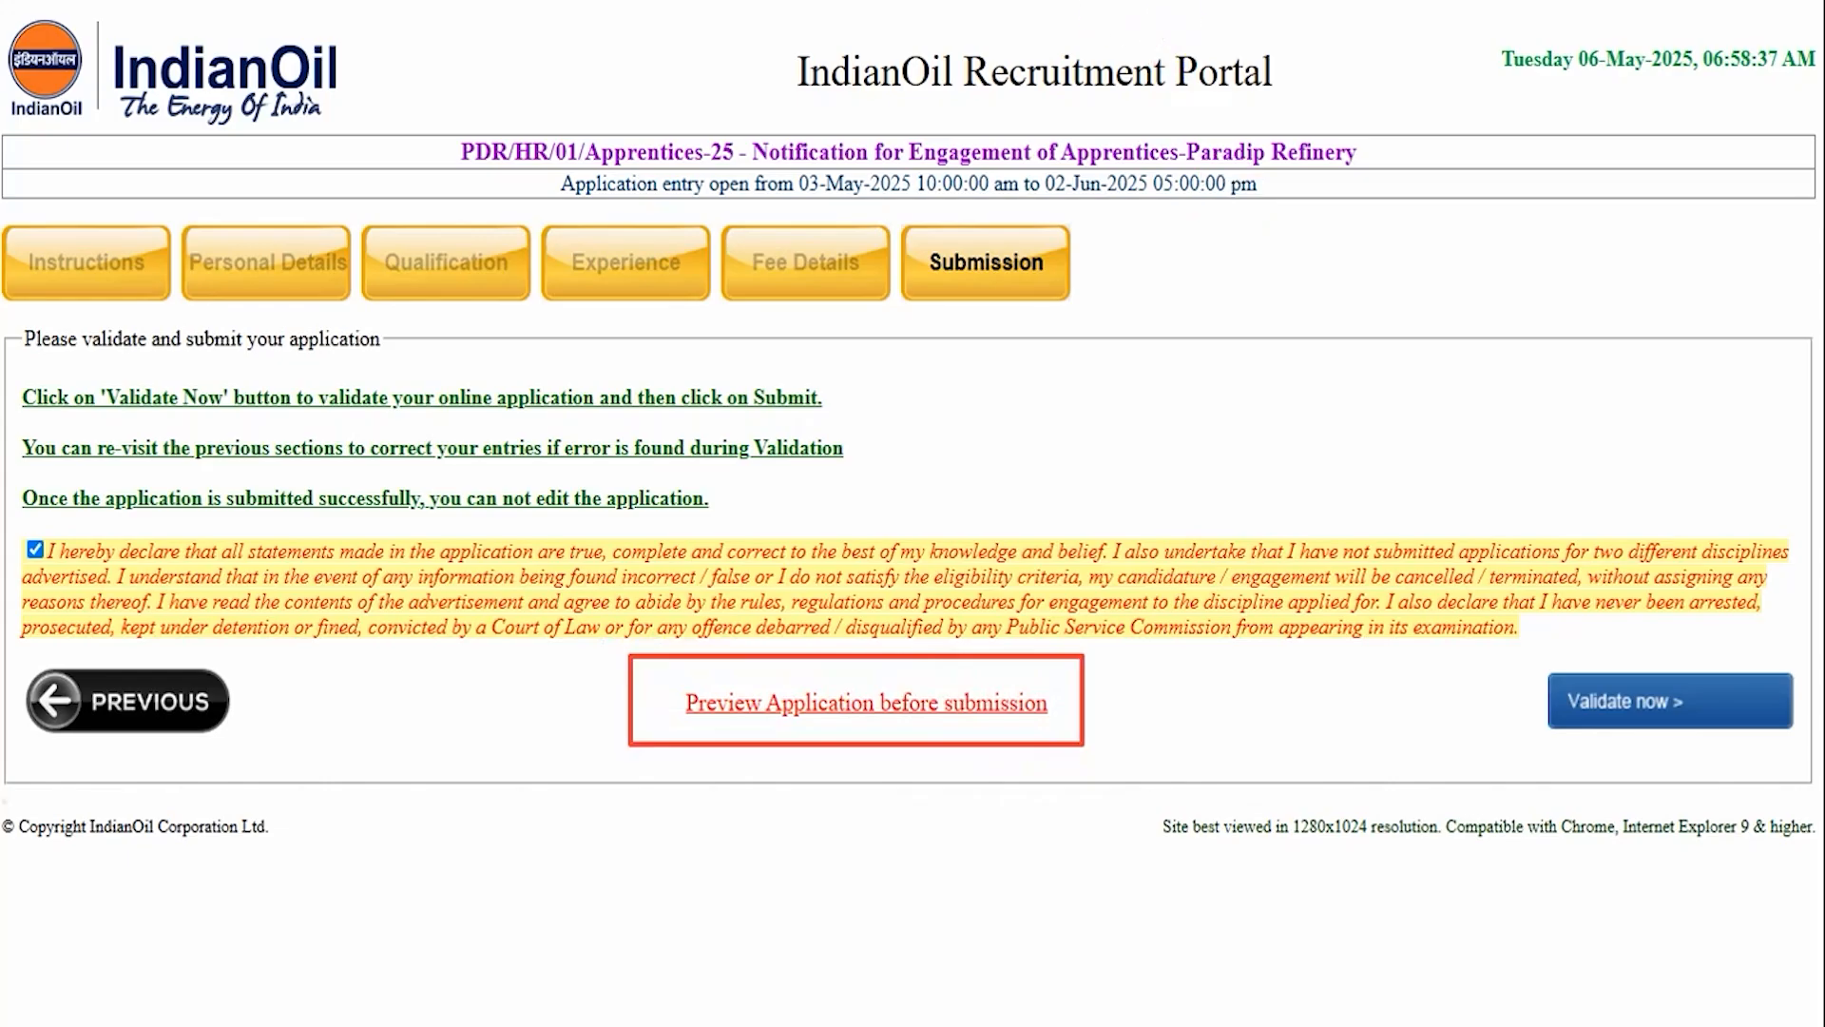
pyautogui.moveTo(461, 715); pyautogui.dragTo(235, 708)
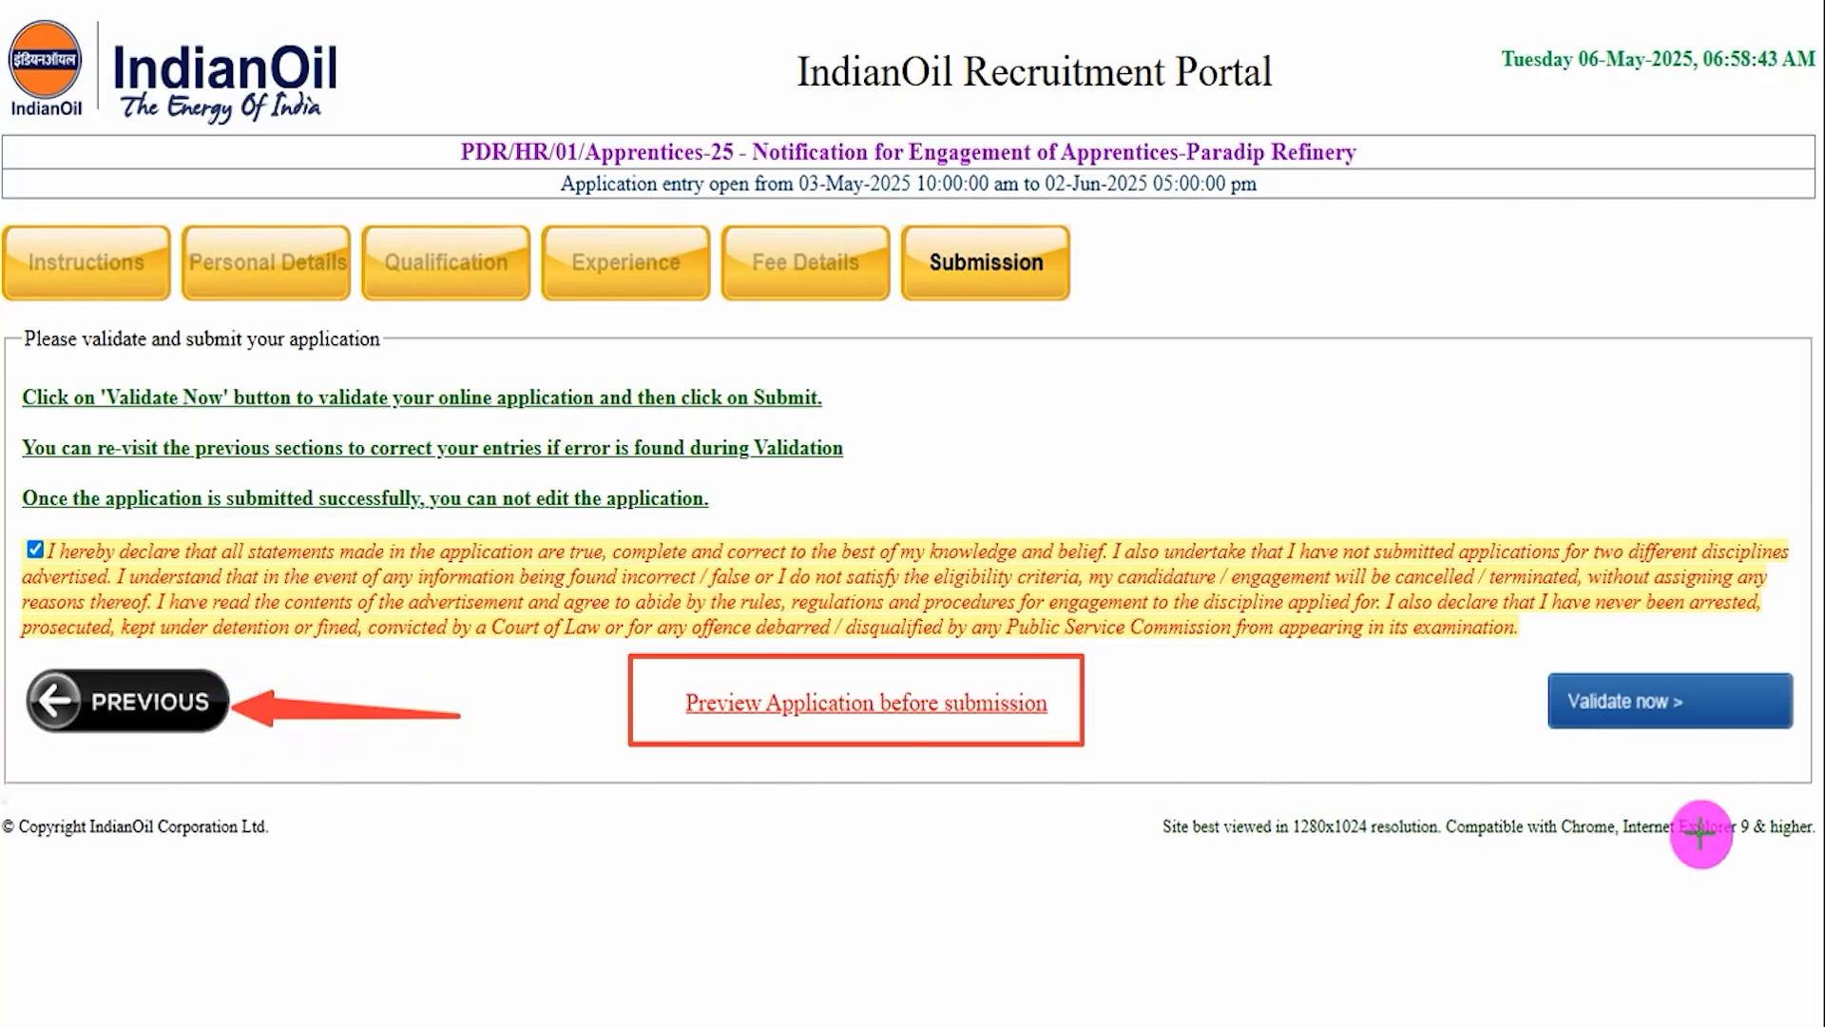
# Validate the completed application and submit it.
pyautogui.moveTo(1259, 677); pyautogui.dragTo(1552, 705)
pyautogui.click(1551, 705)
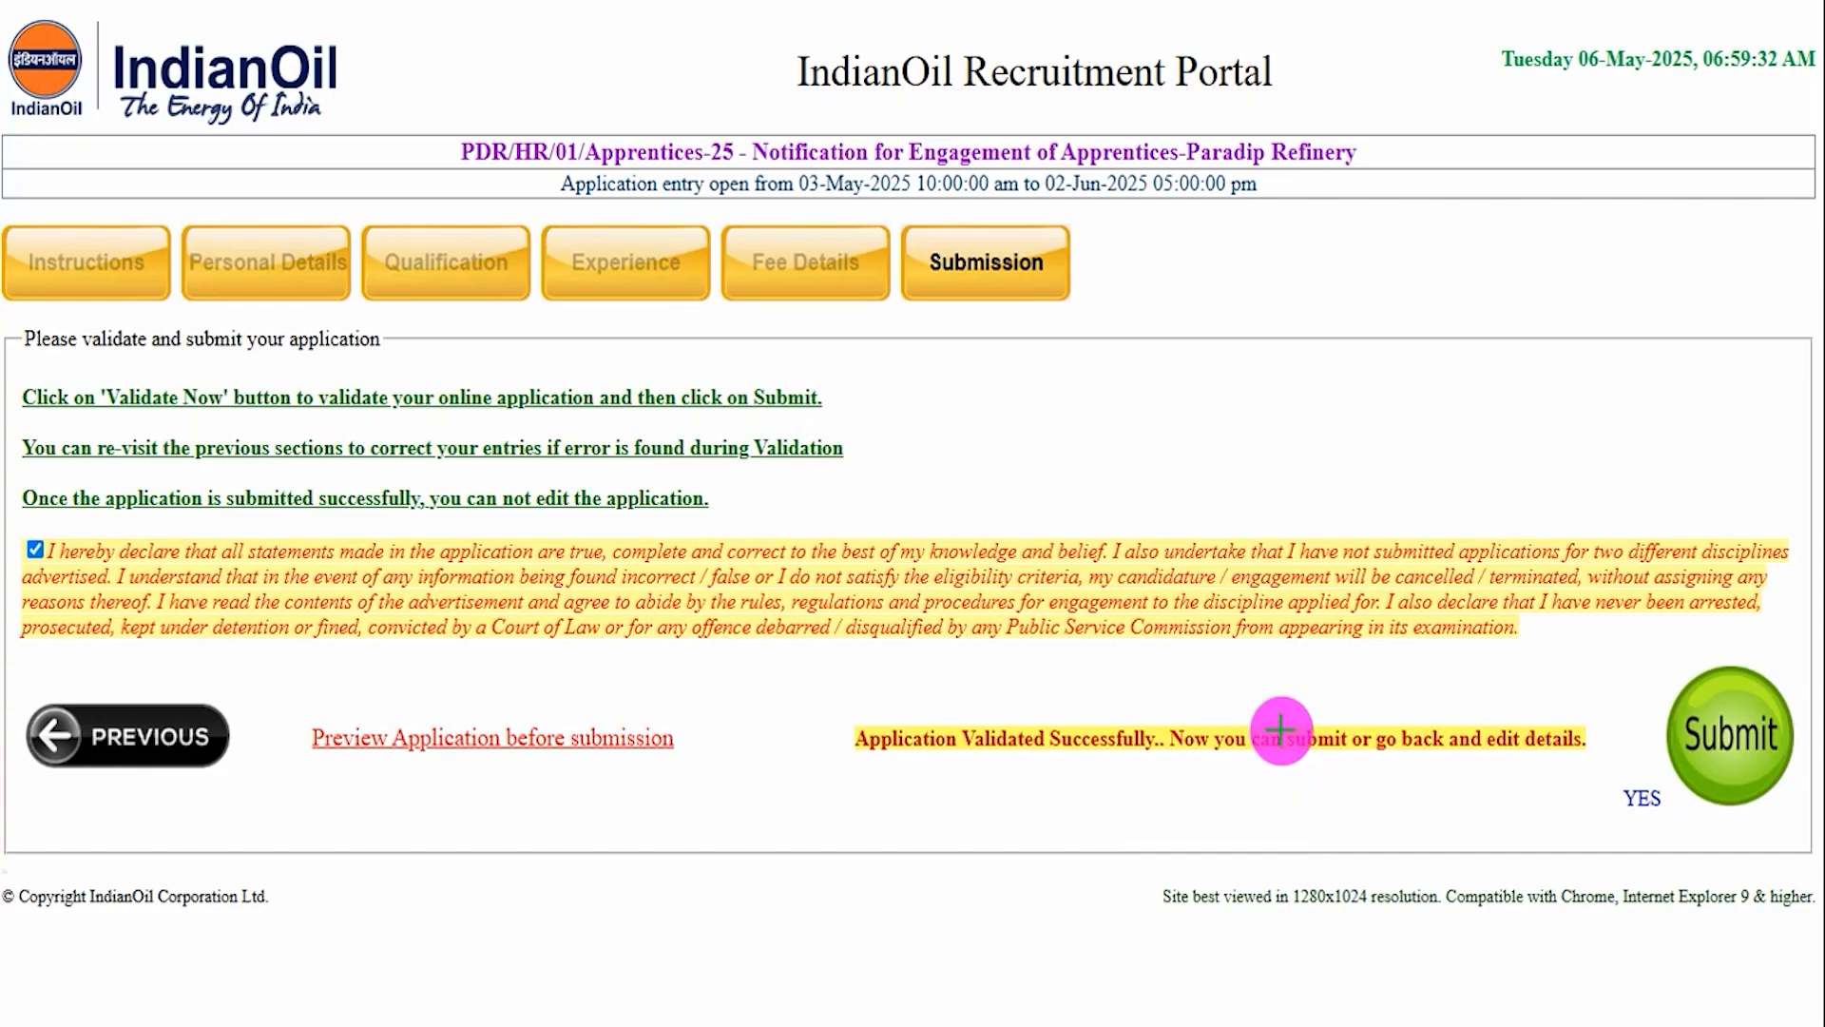
pyautogui.moveTo(1518, 451); pyautogui.dragTo(1704, 707)
pyautogui.click(1704, 706)
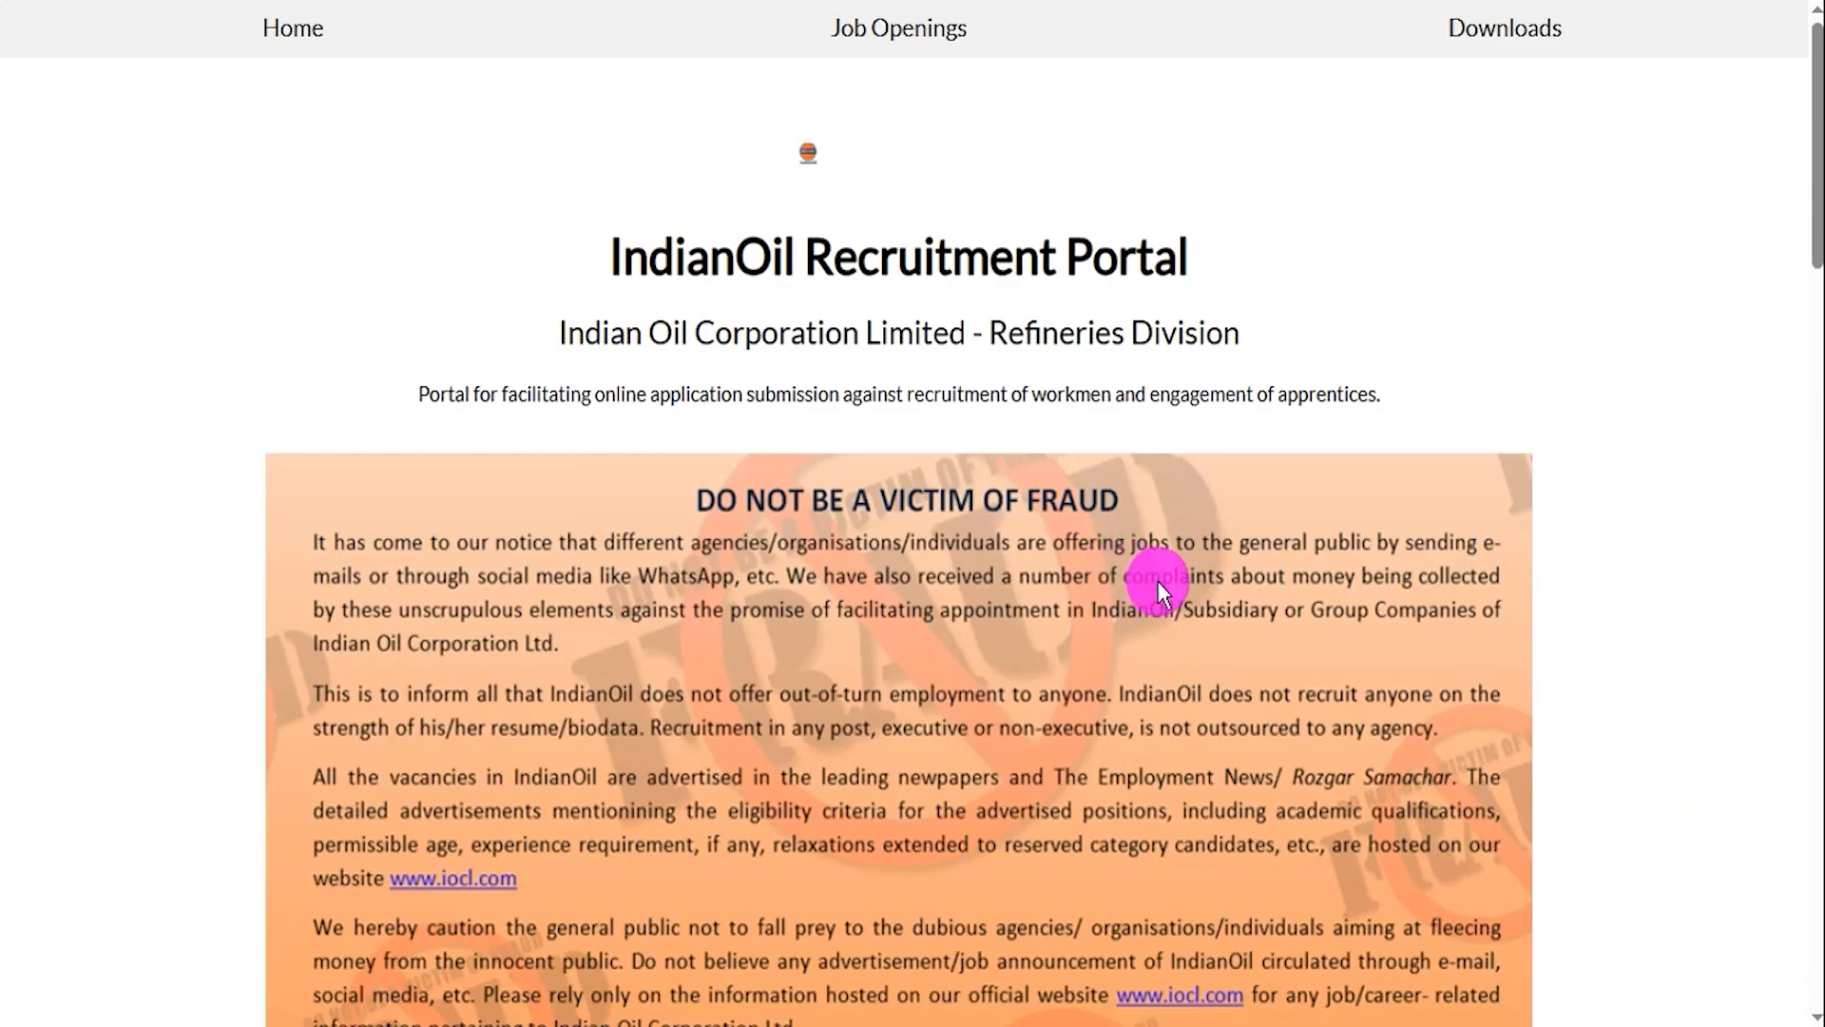
# Go through the application number and OTP fields in the Downloads section of the recruitment portal's home page.
pyautogui.scroll(-5, 1243, 565)
pyautogui.scroll(-10, 1244, 565)
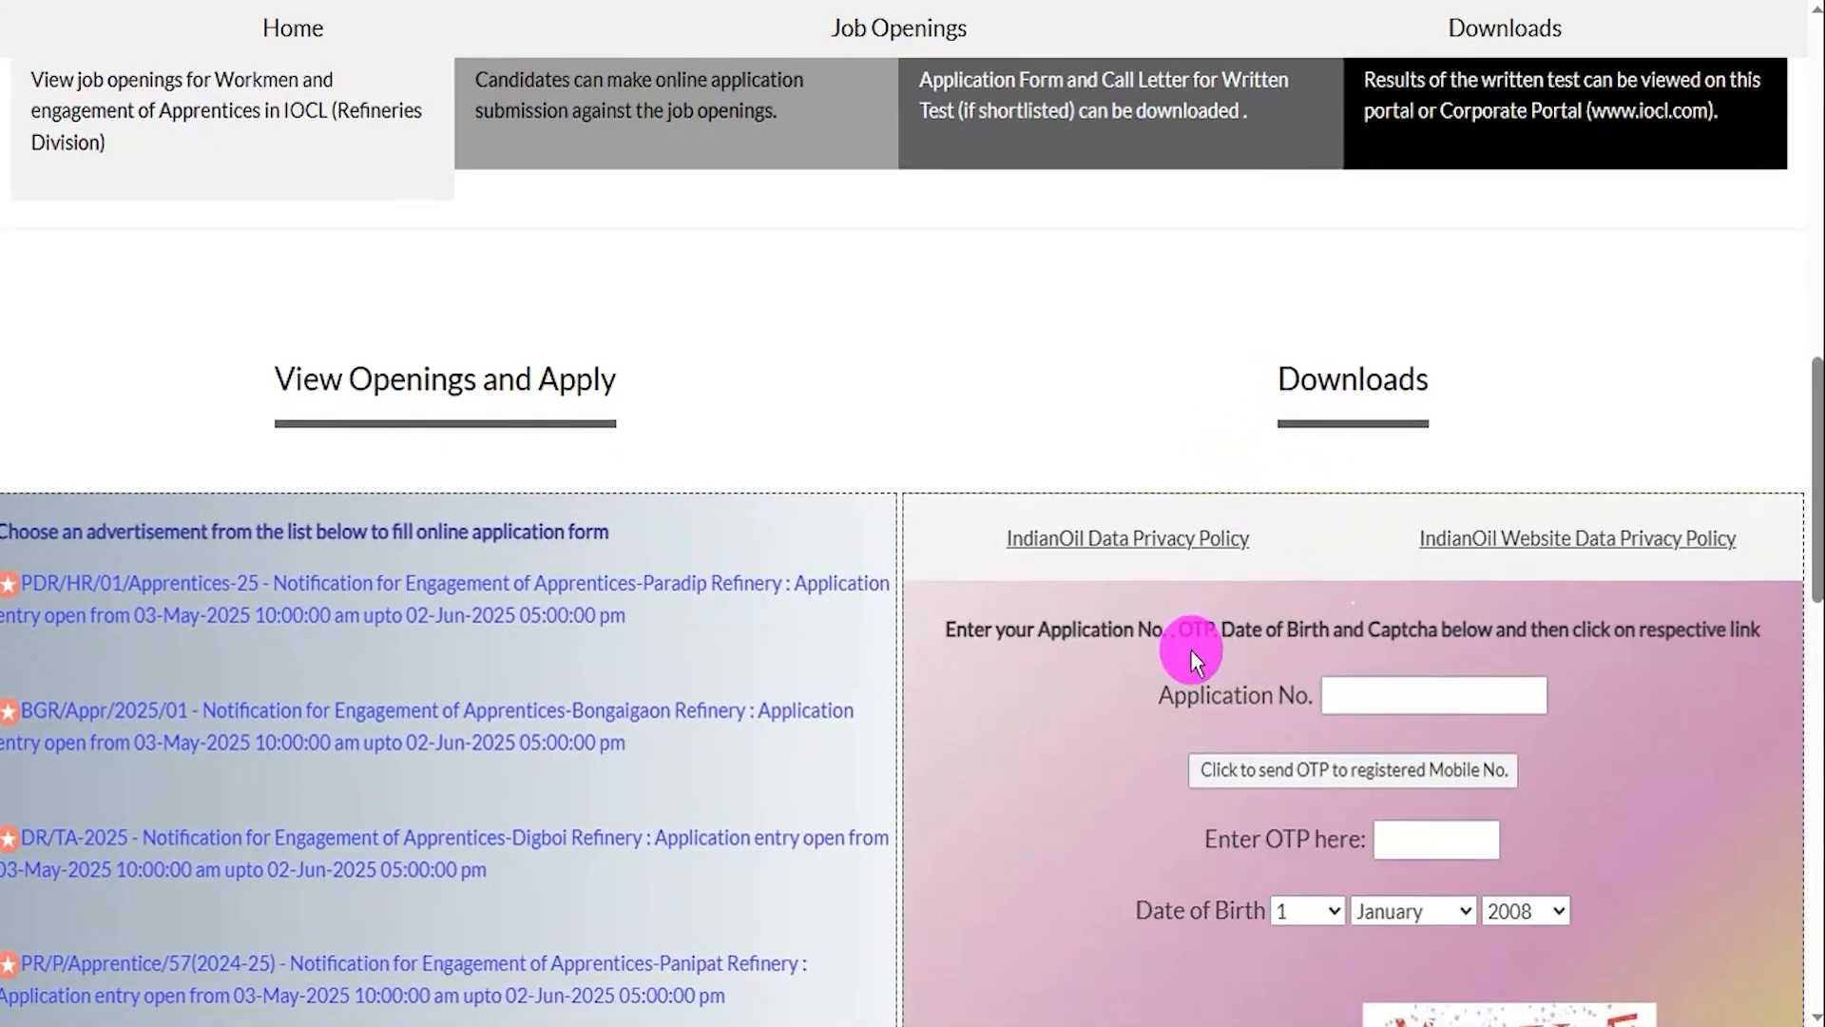
pyautogui.scroll(-4, 1188, 648)
pyautogui.moveTo(1186, 286); pyautogui.dragTo(1314, 289)
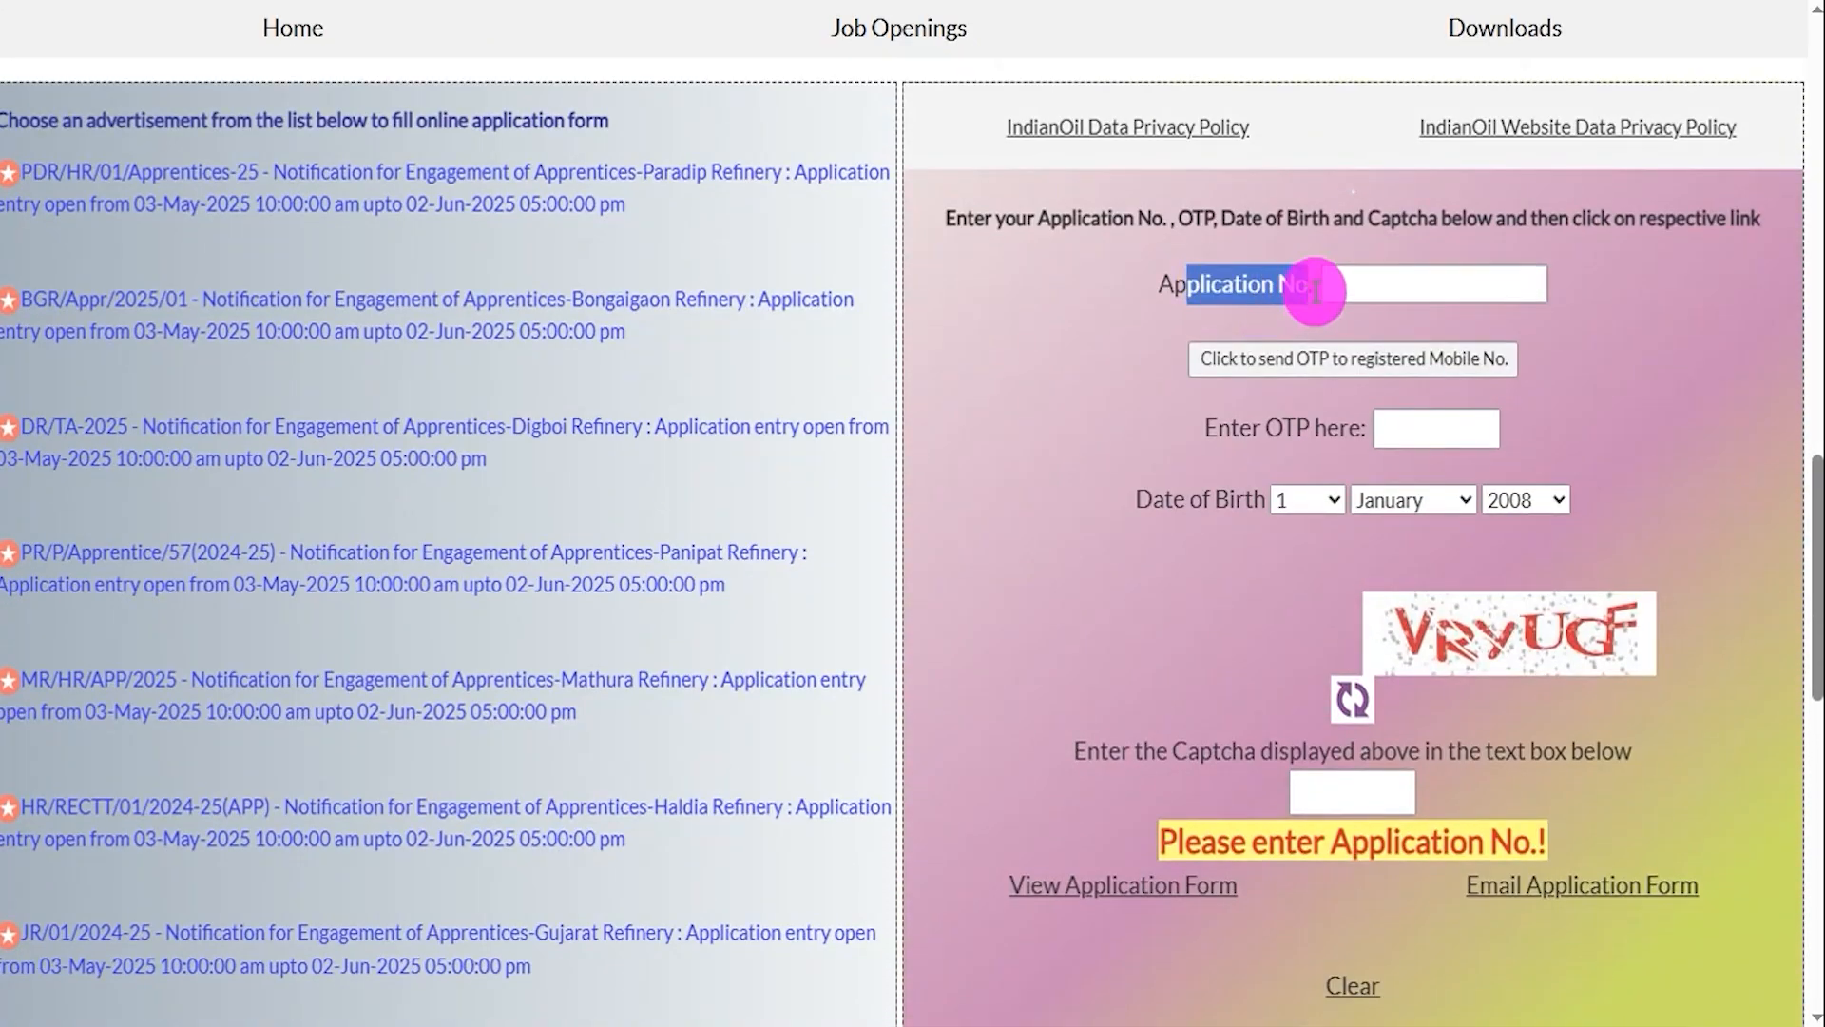
pyautogui.click(1366, 279)
pyautogui.scroll(-2, 1365, 280)
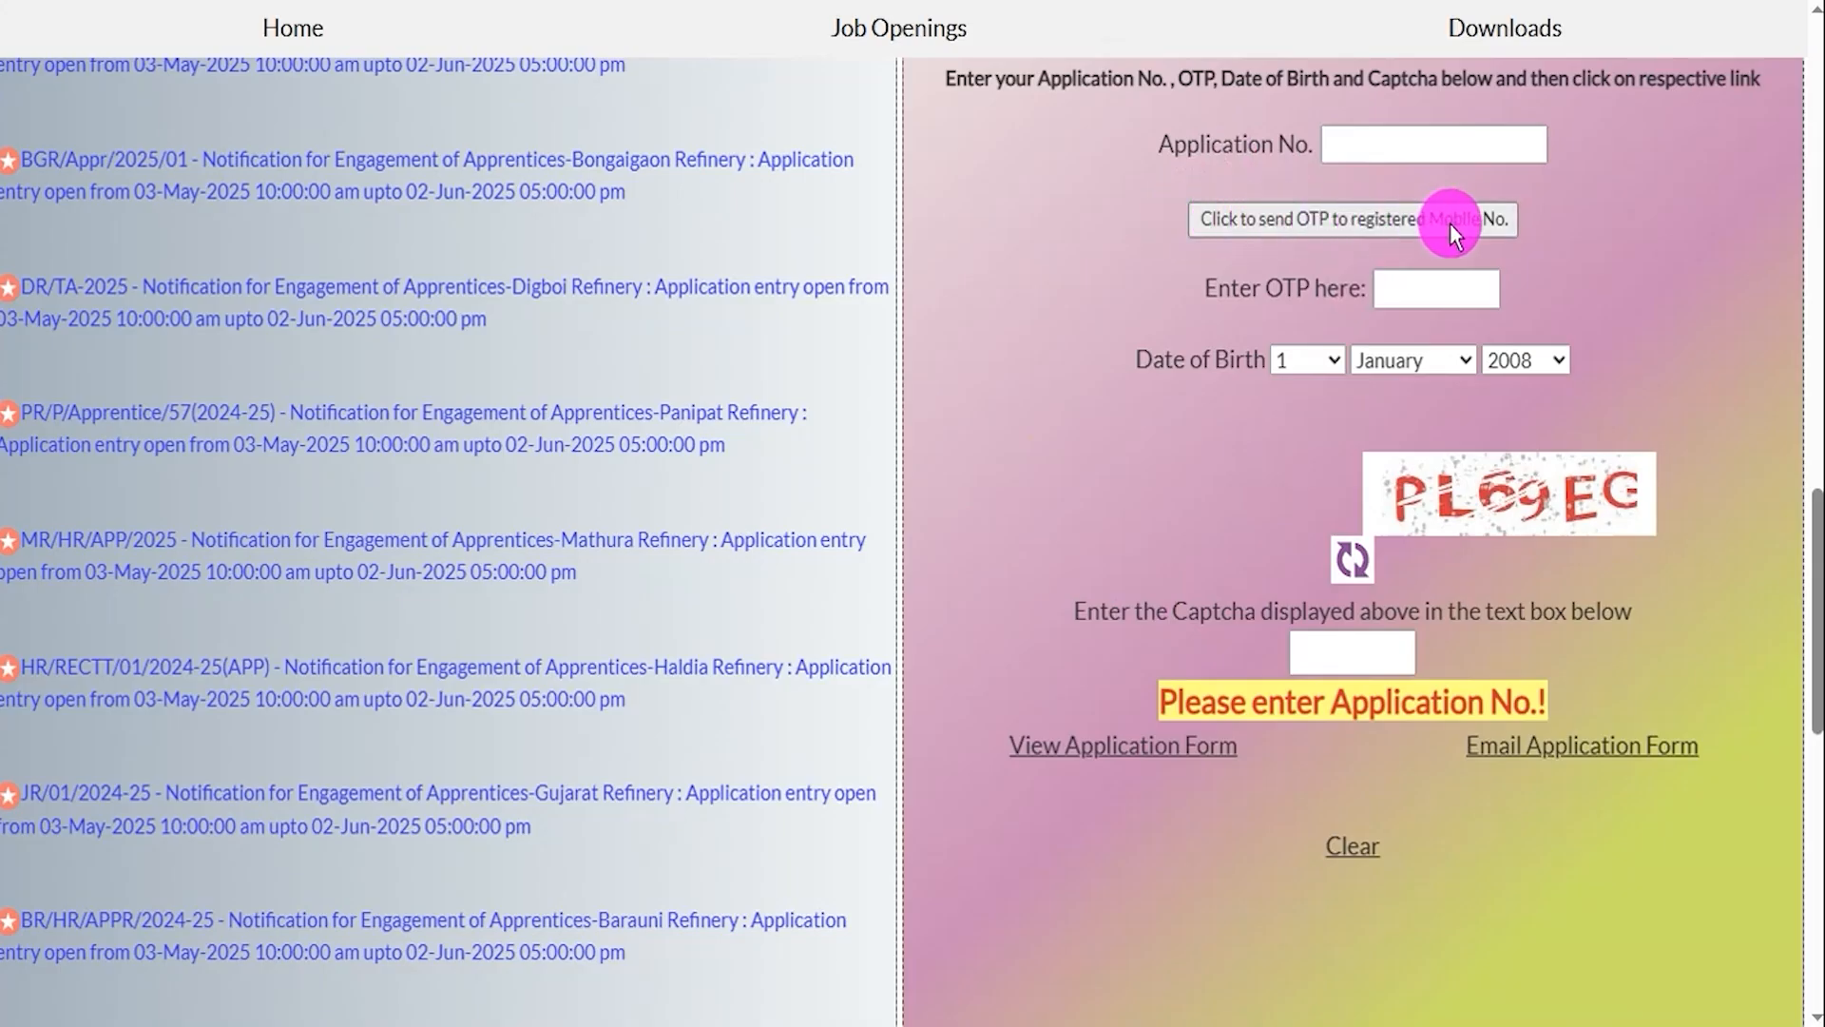
pyautogui.moveTo(1233, 288); pyautogui.dragTo(1397, 292)
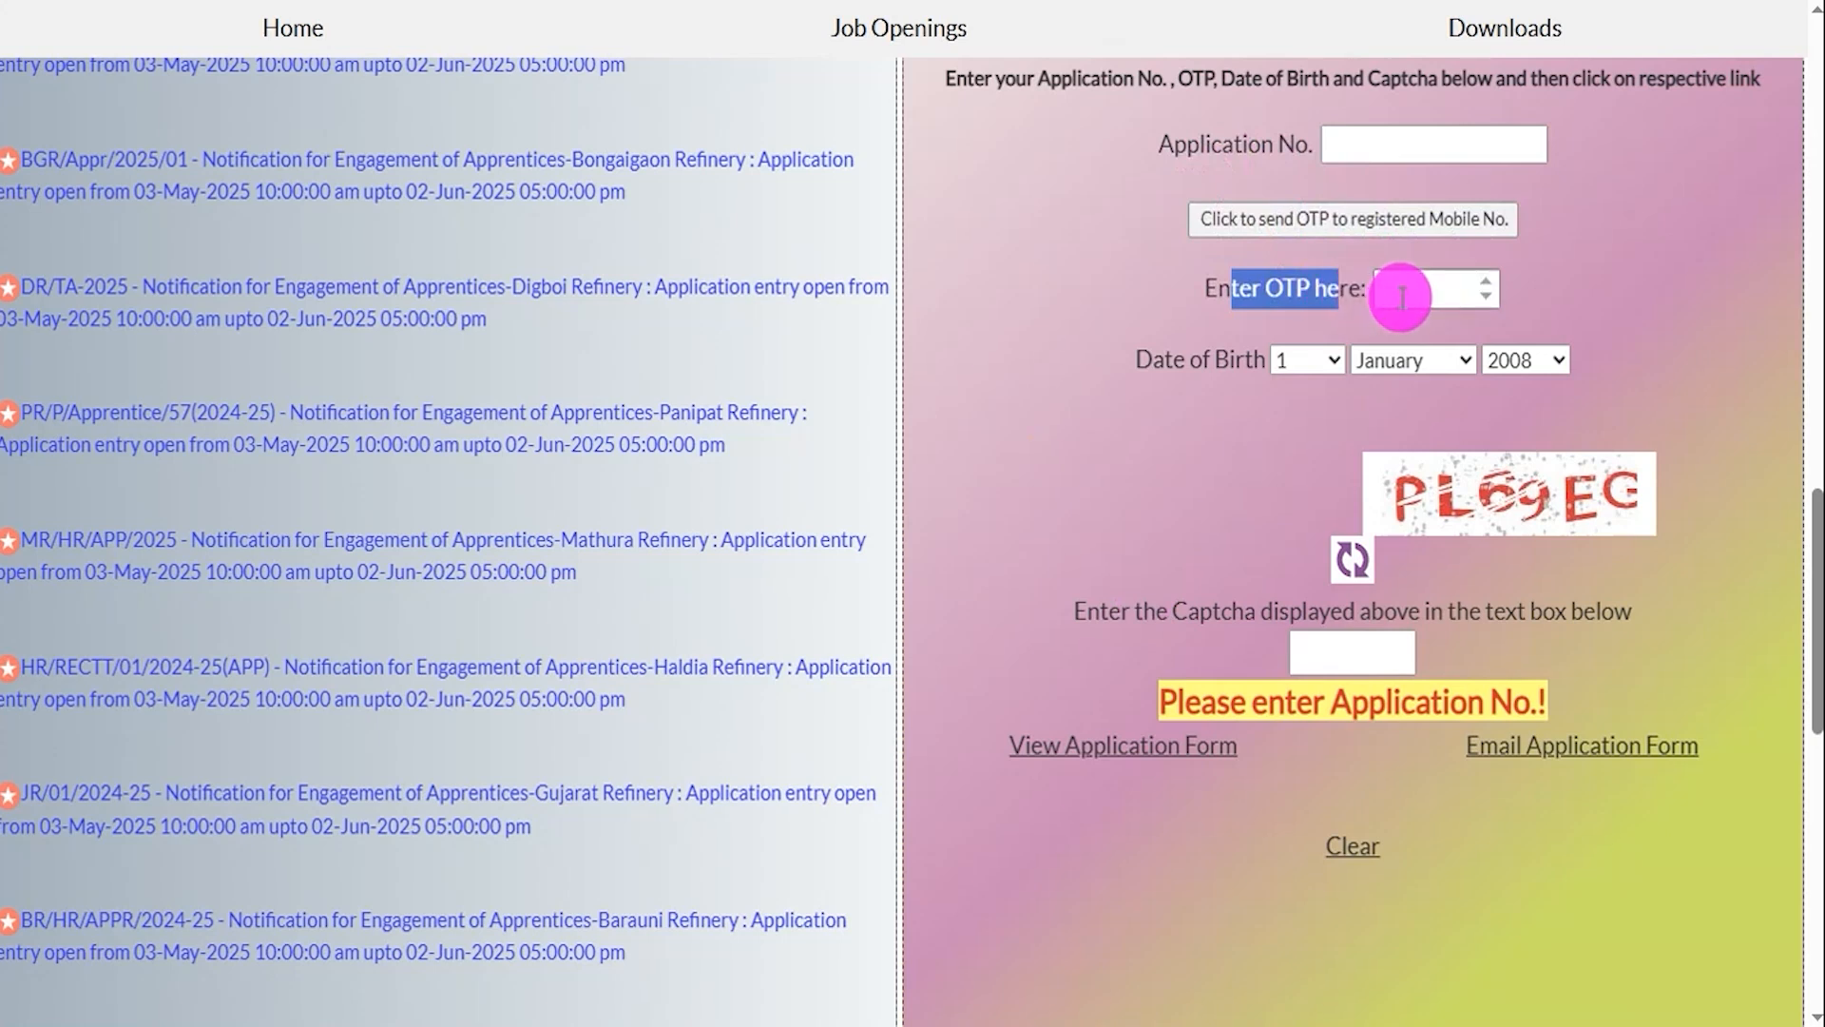
pyautogui.click(1404, 294)
# Check the date of birth choices and the empty captcha field for viewing or emailing the application form.
pyautogui.click(1308, 359)
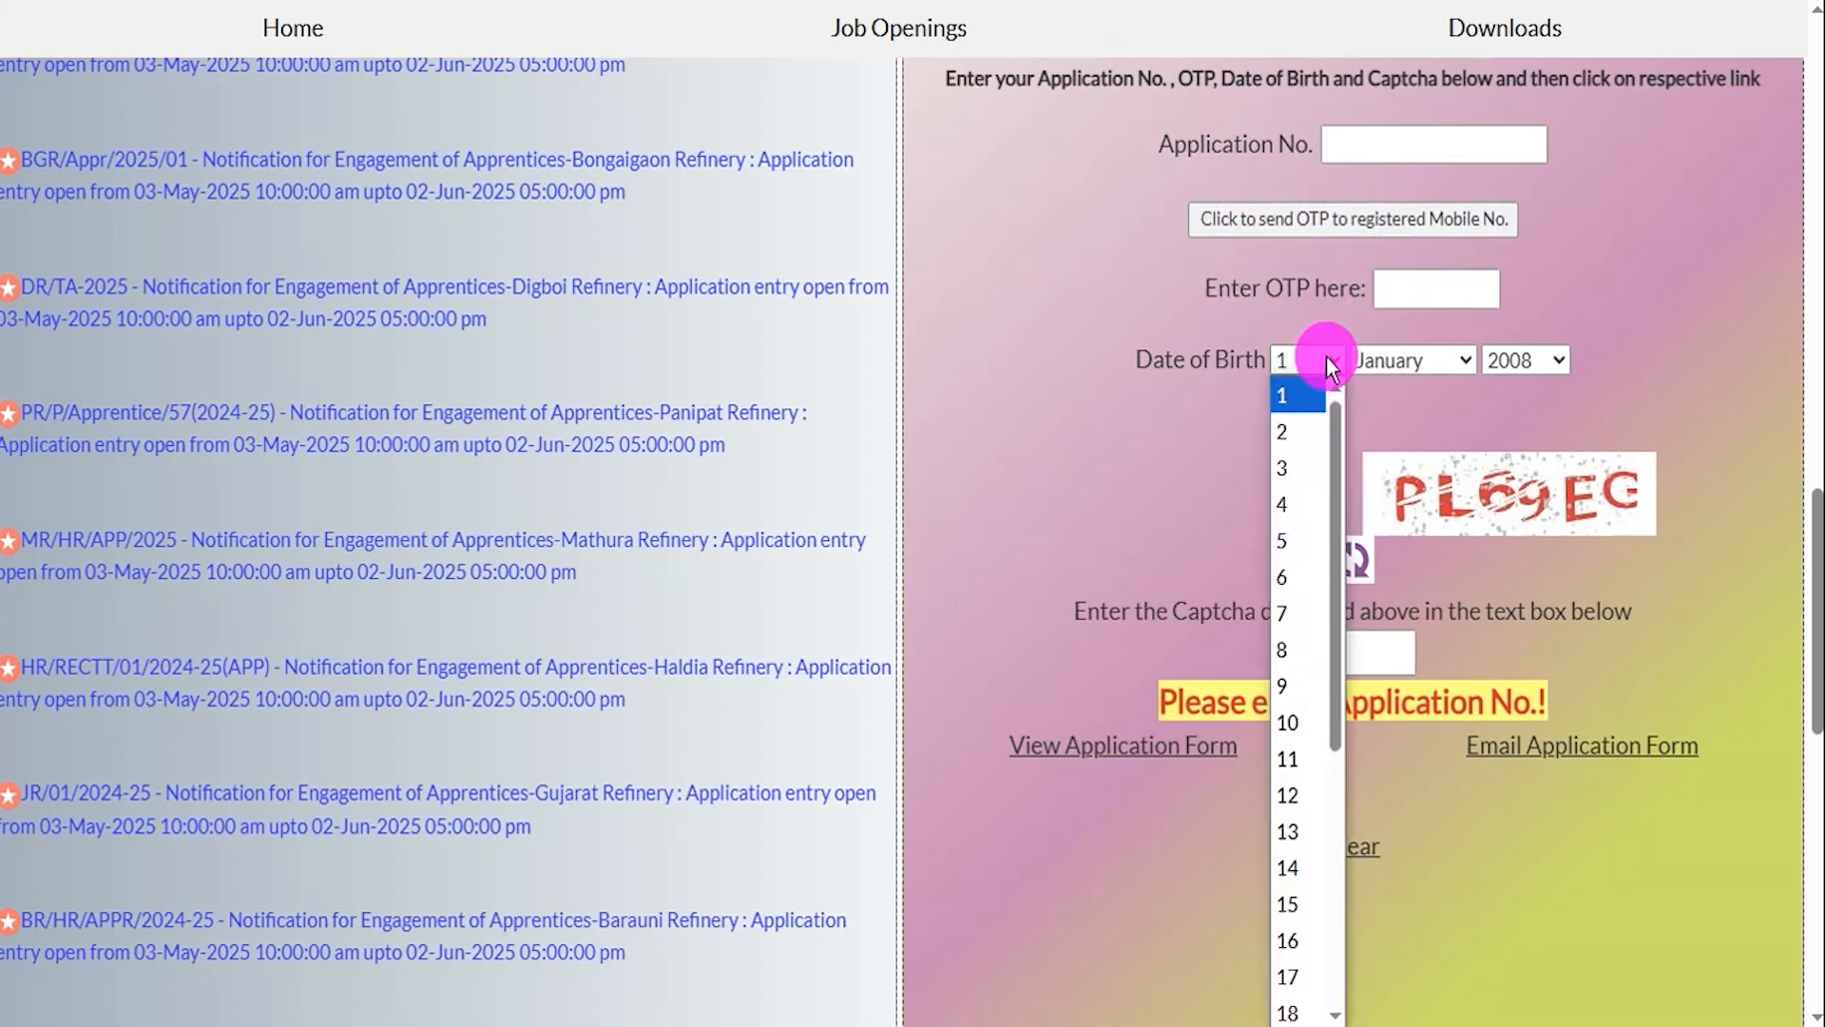
pyautogui.click(1413, 360)
pyautogui.click(1521, 359)
pyautogui.click(1292, 443)
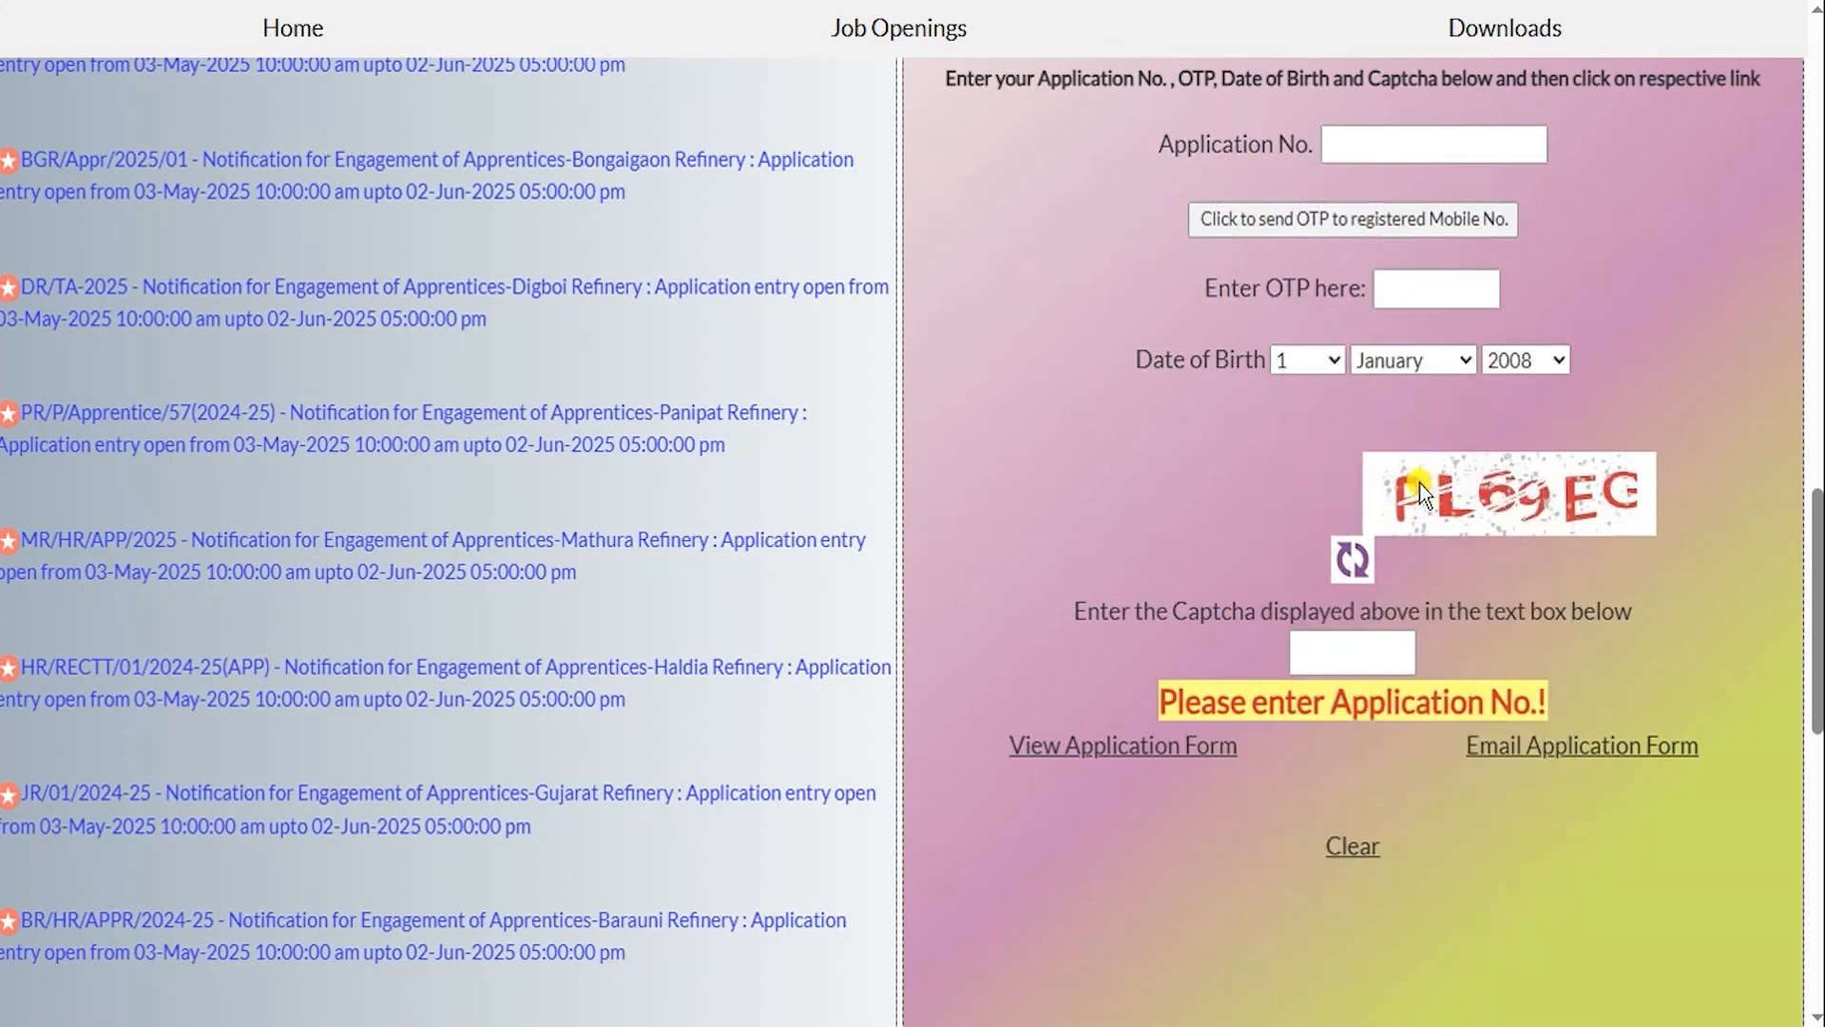
pyautogui.click(1329, 658)
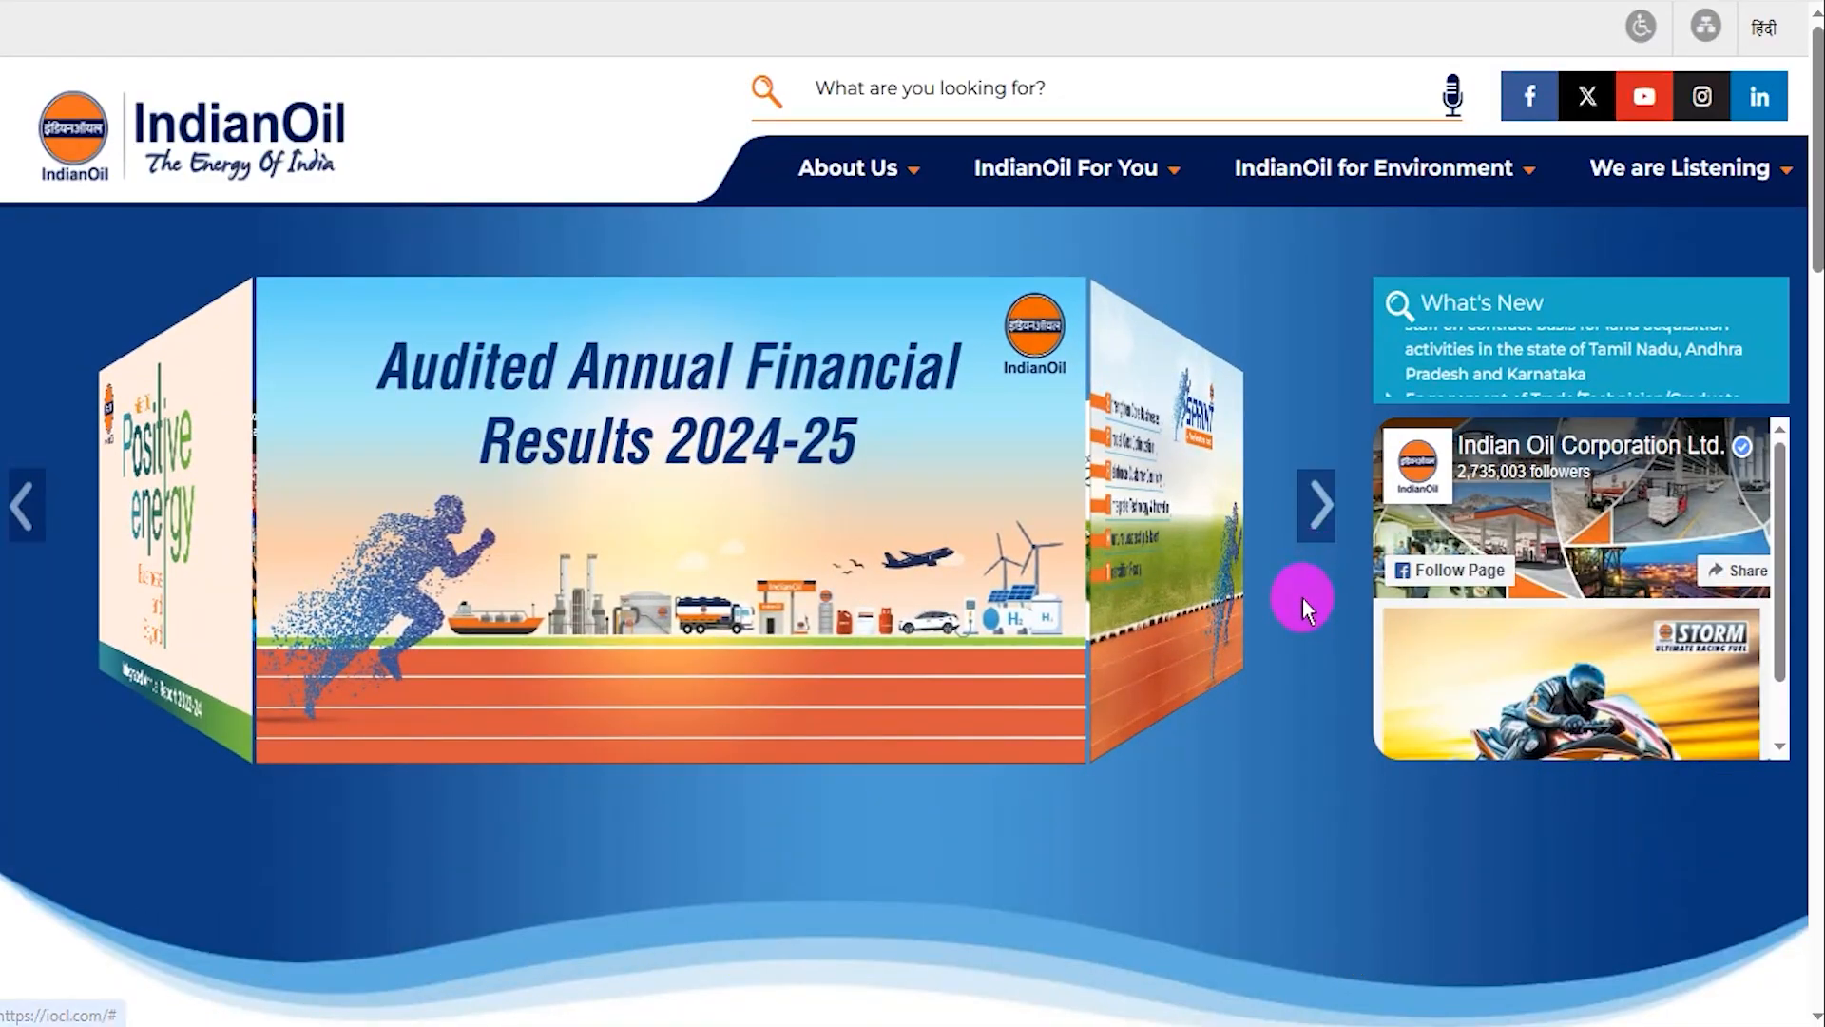
pyautogui.scroll(-5, 1302, 597)
pyautogui.scroll(5, 1302, 599)
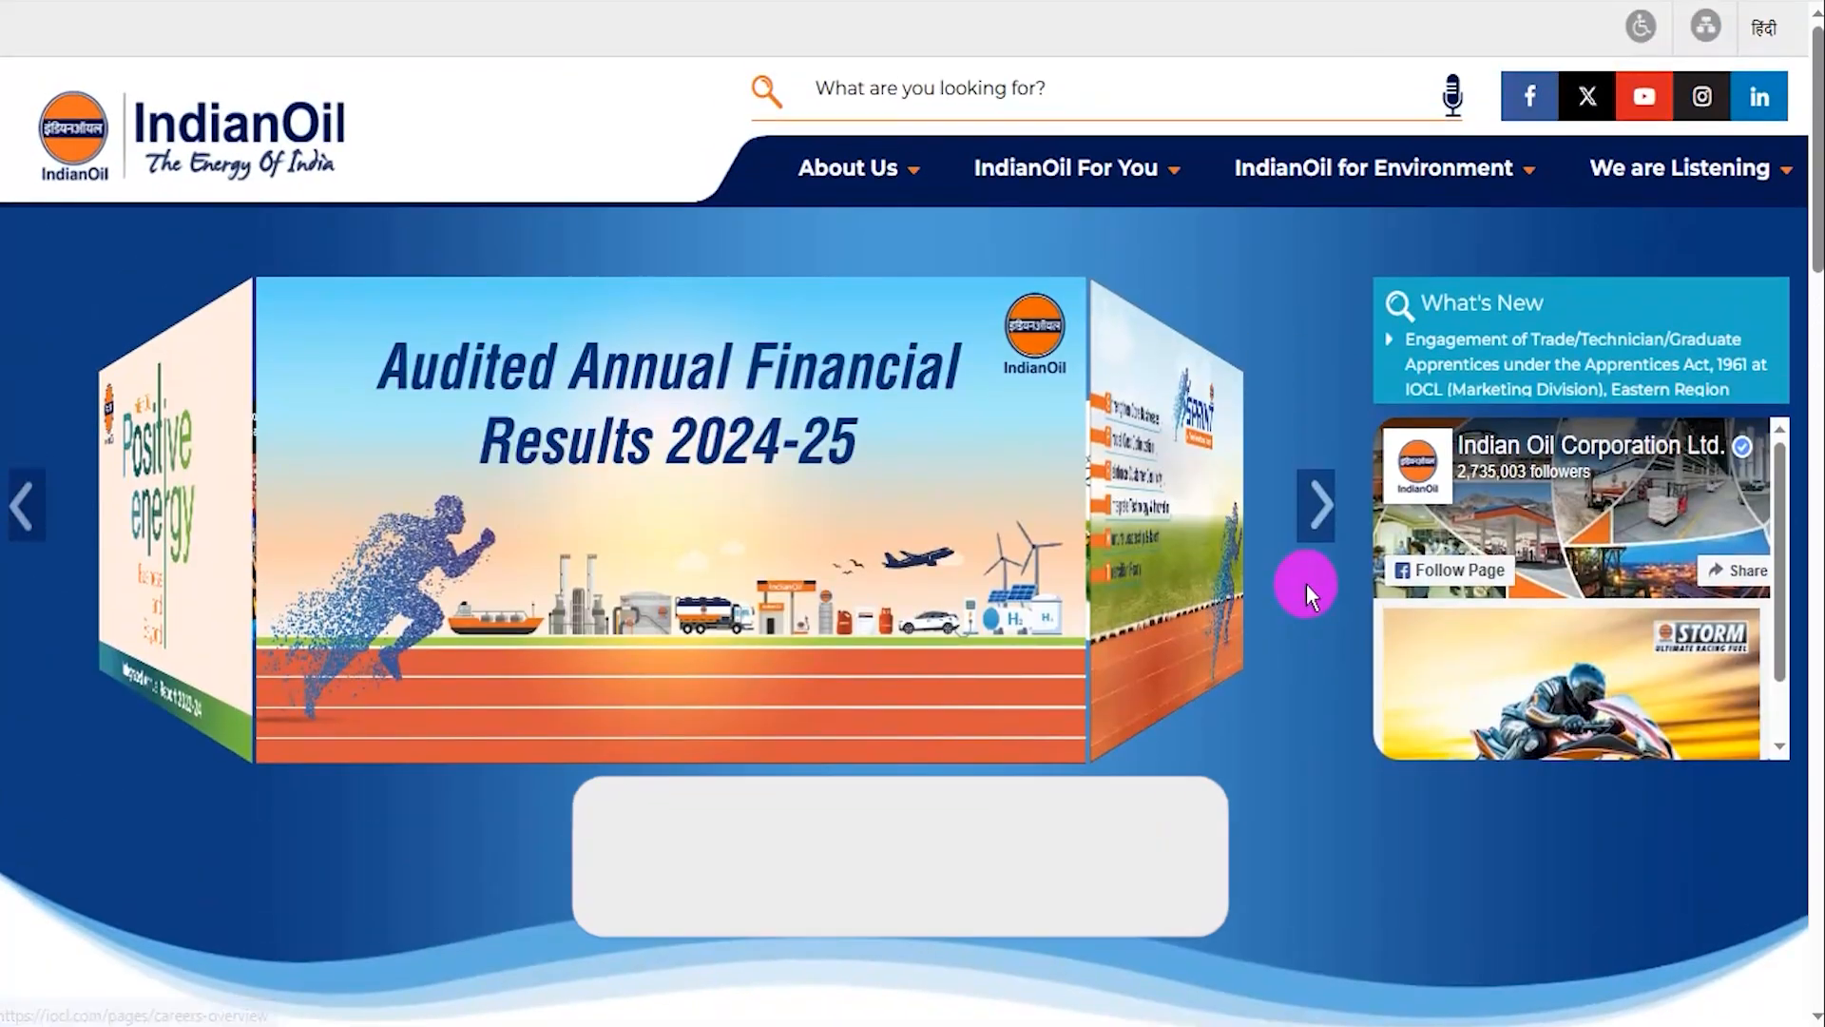
pyautogui.click(1315, 505)
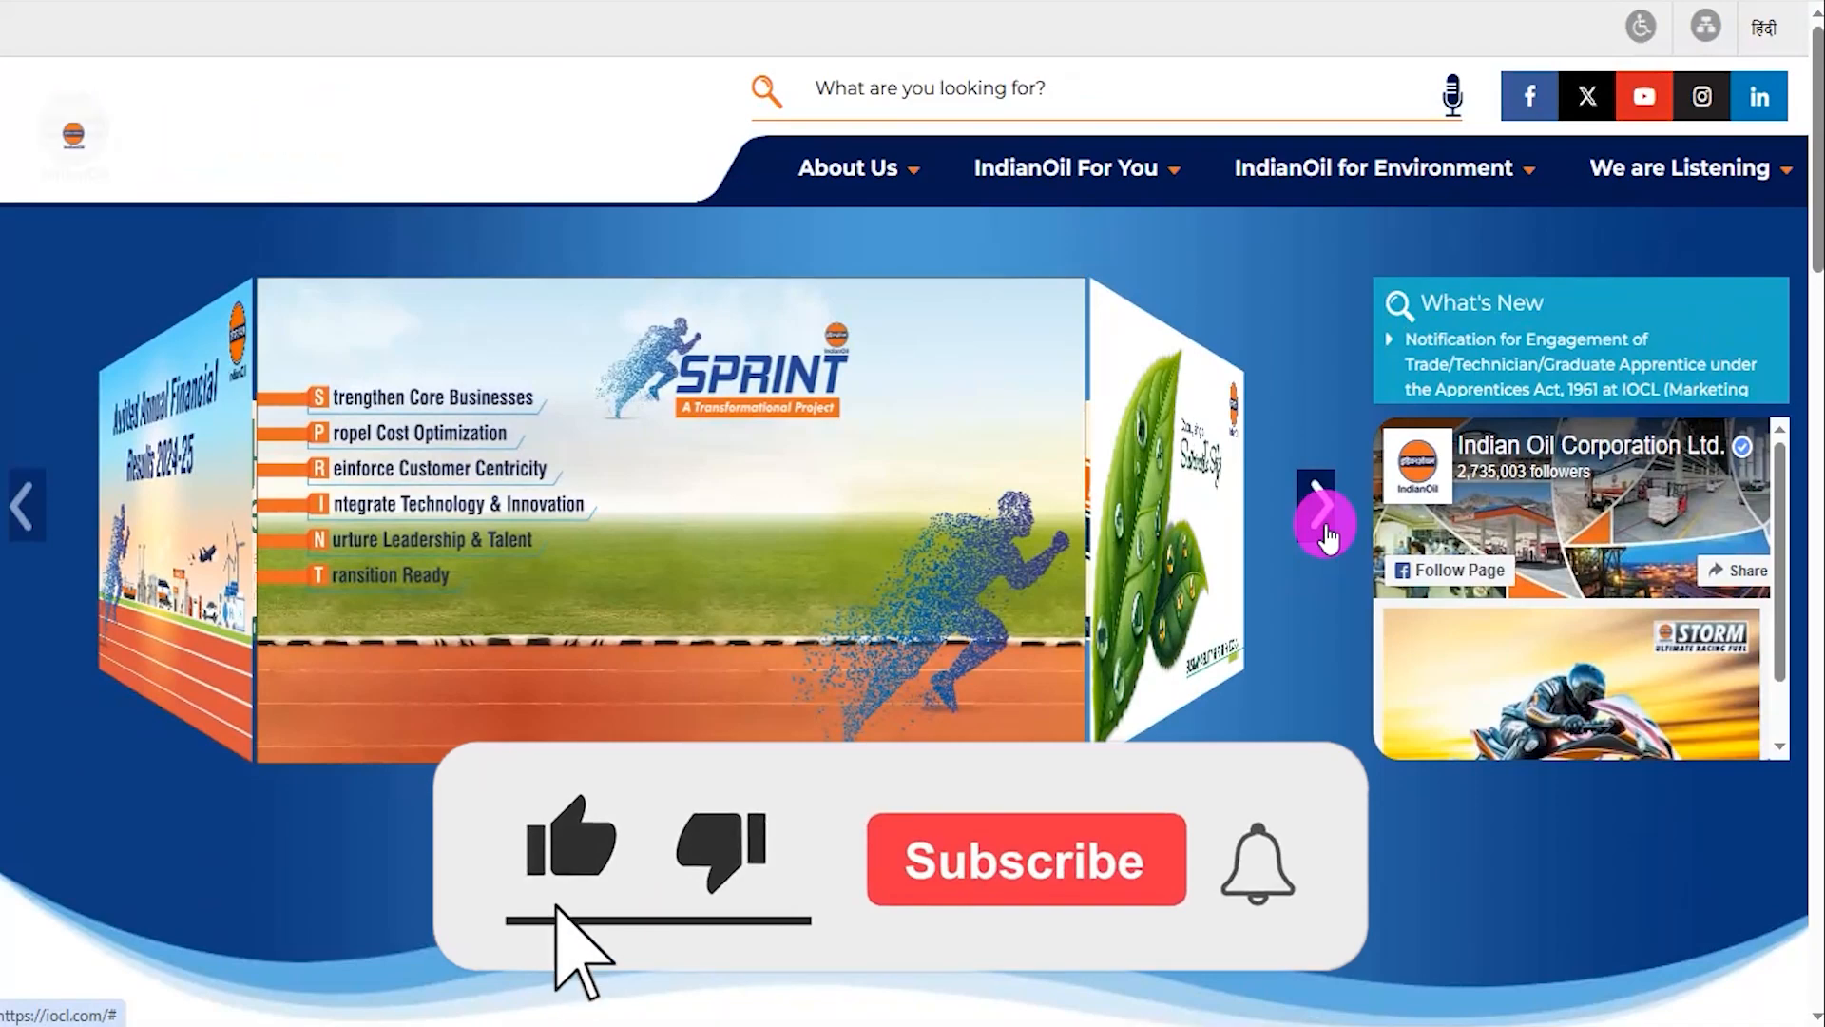